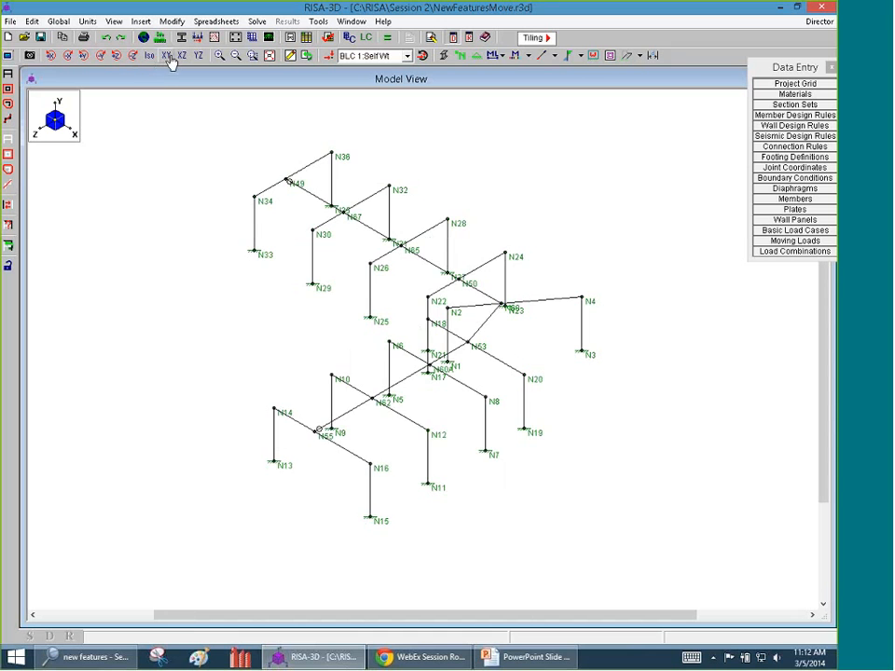
- Select the two spine beams in plan view and copy them with a Z increment of -2 ft
click(169, 57)
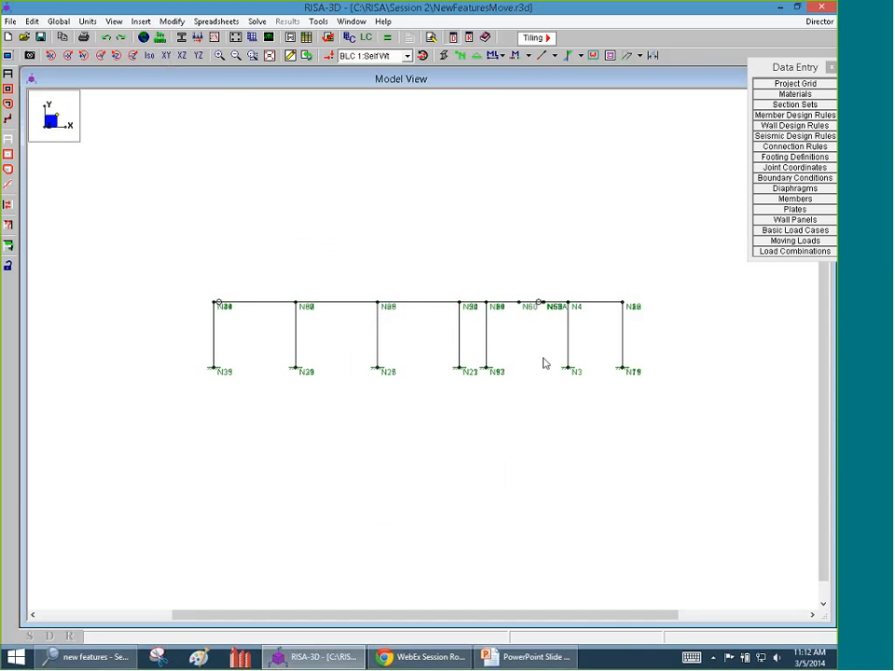
click(183, 56)
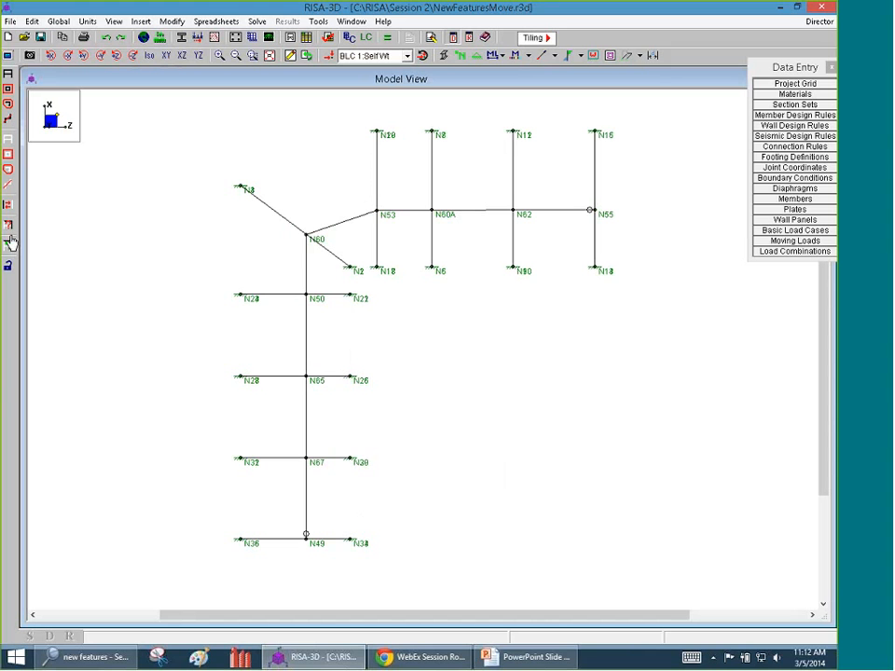
click(8, 140)
click(306, 333)
click(306, 266)
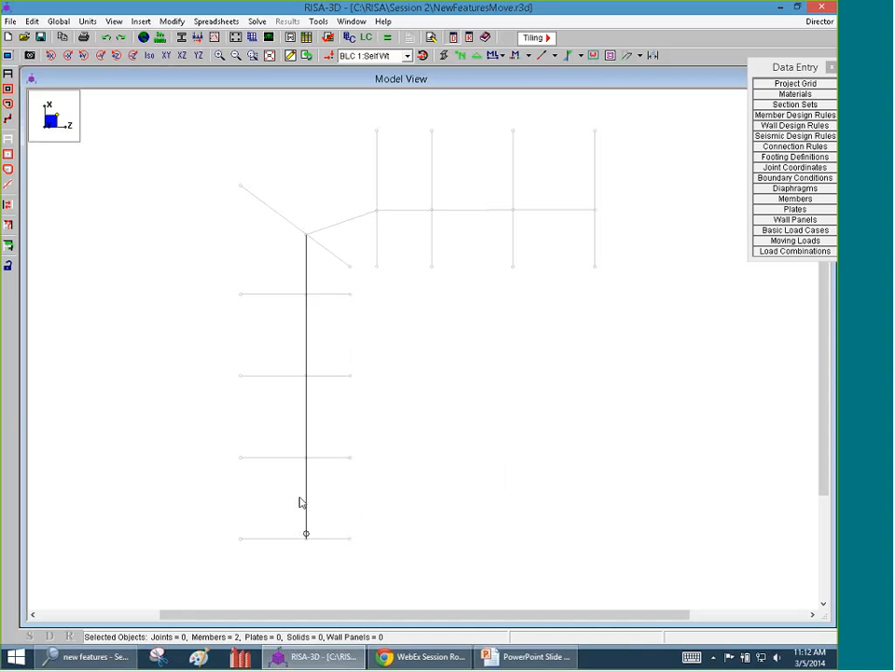
click(290, 56)
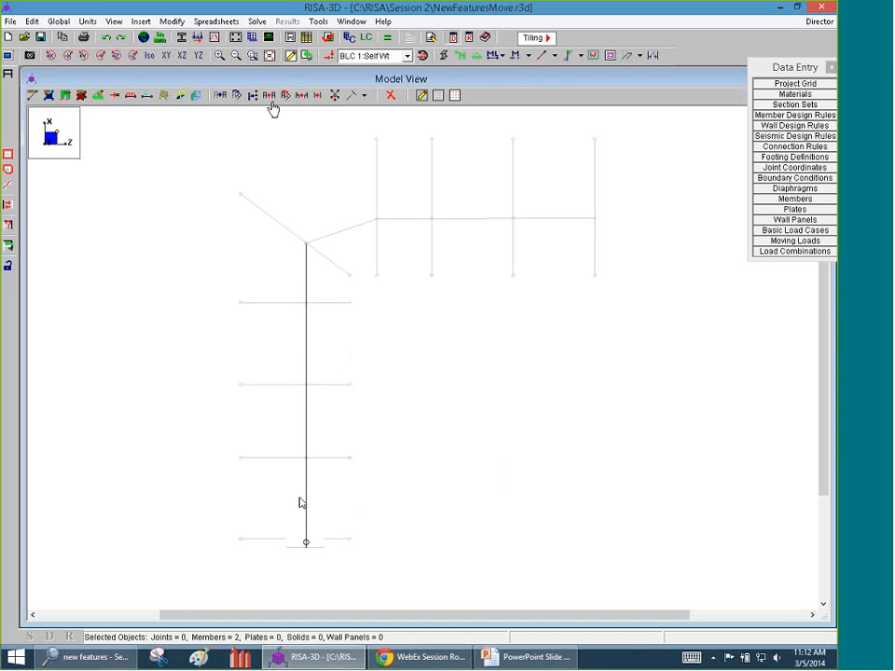
click(273, 97)
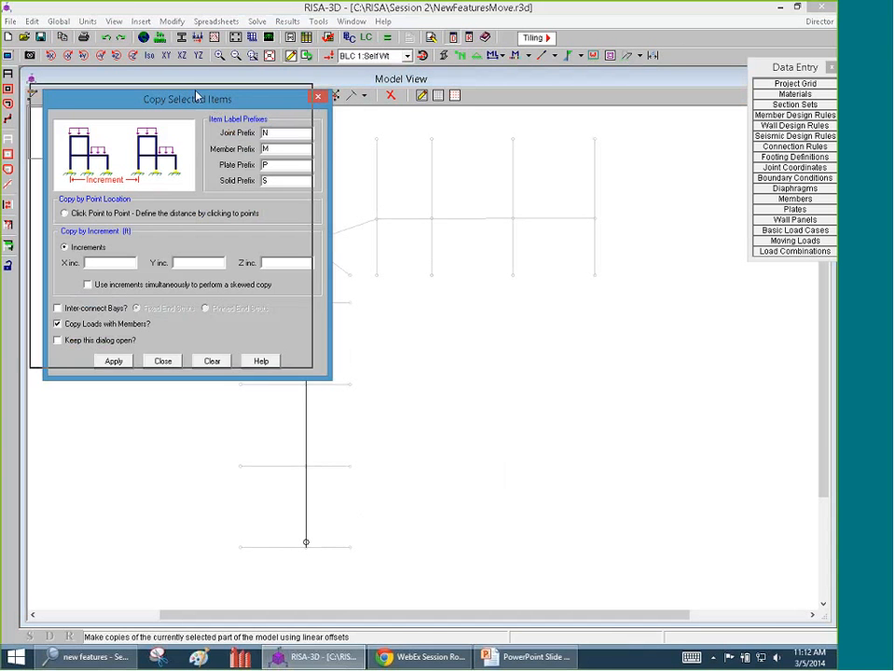
drag(196, 92, 183, 83)
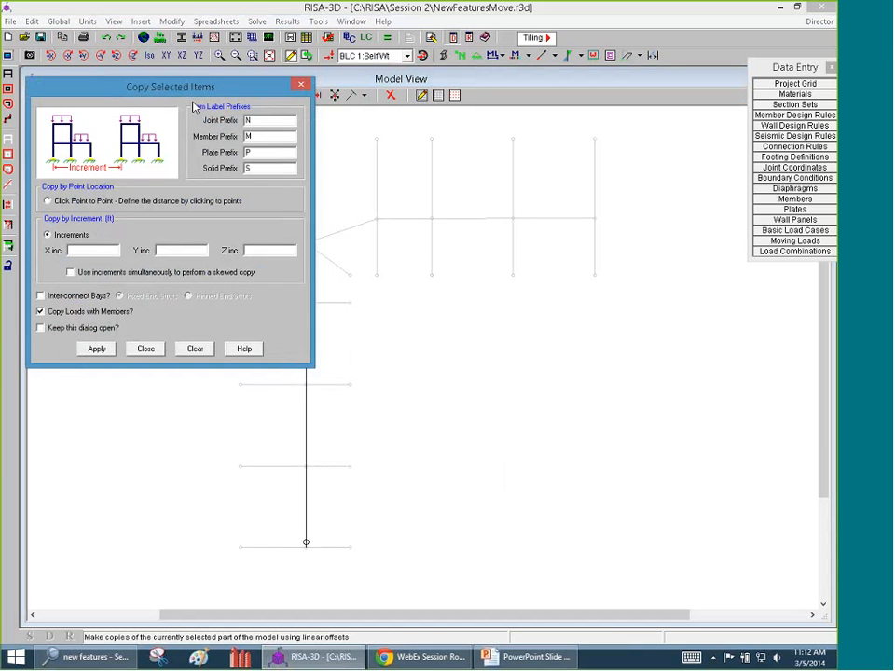
click(285, 251)
drag(149, 90, 514, 157)
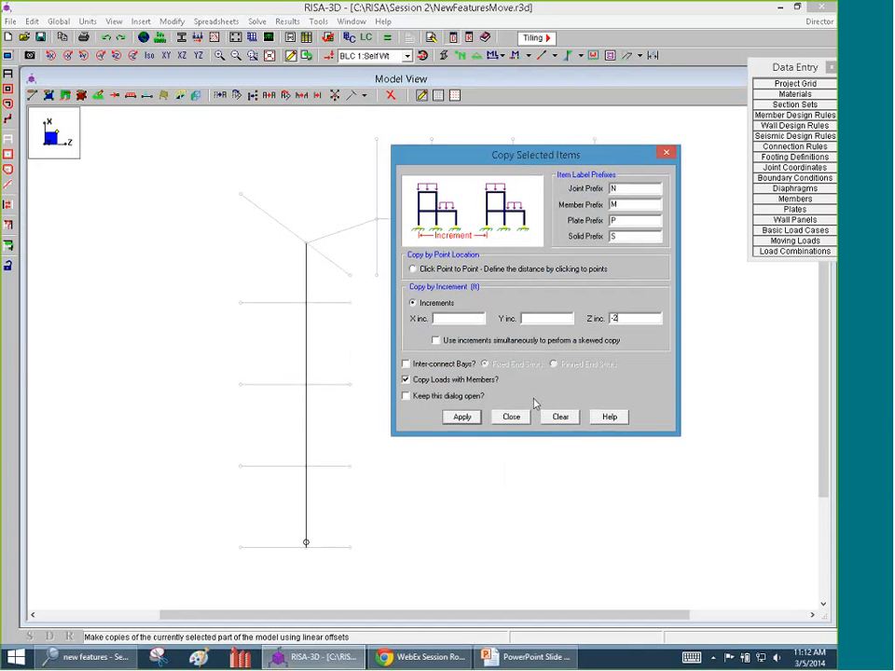
click(461, 417)
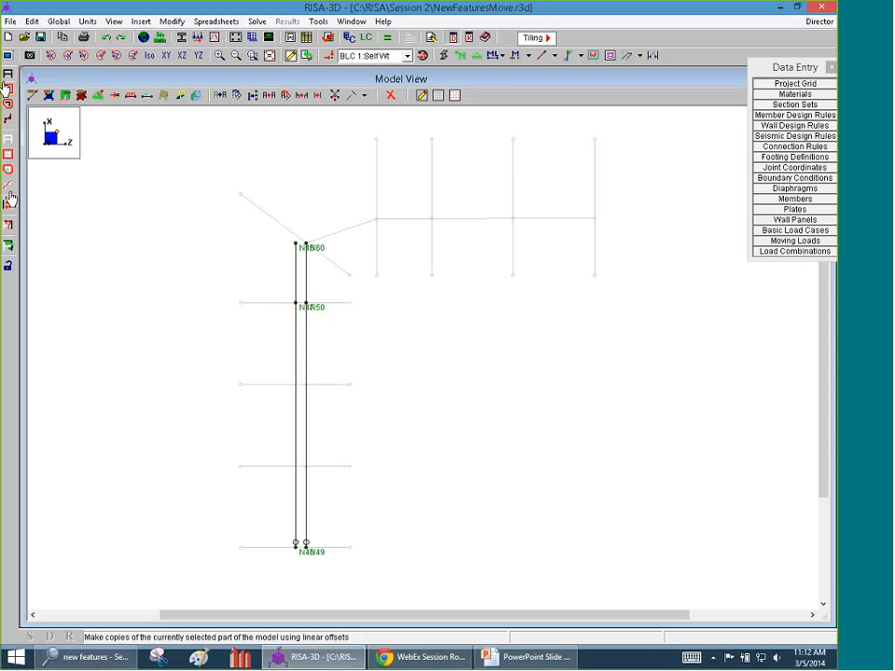
- Return to the isometric view, restore the full selection, and display member local axes
click(149, 58)
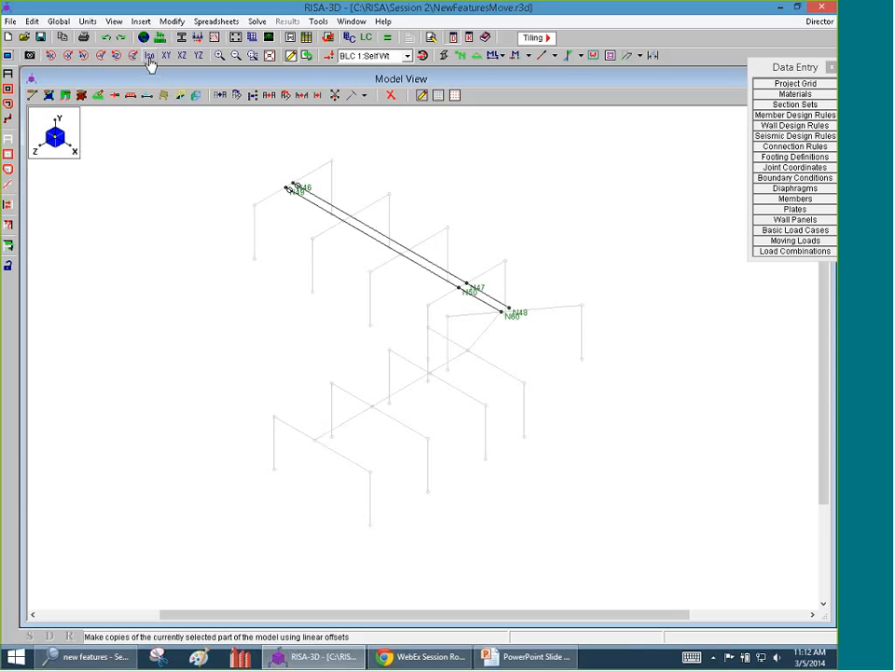
scroll(439, 362, up, 2)
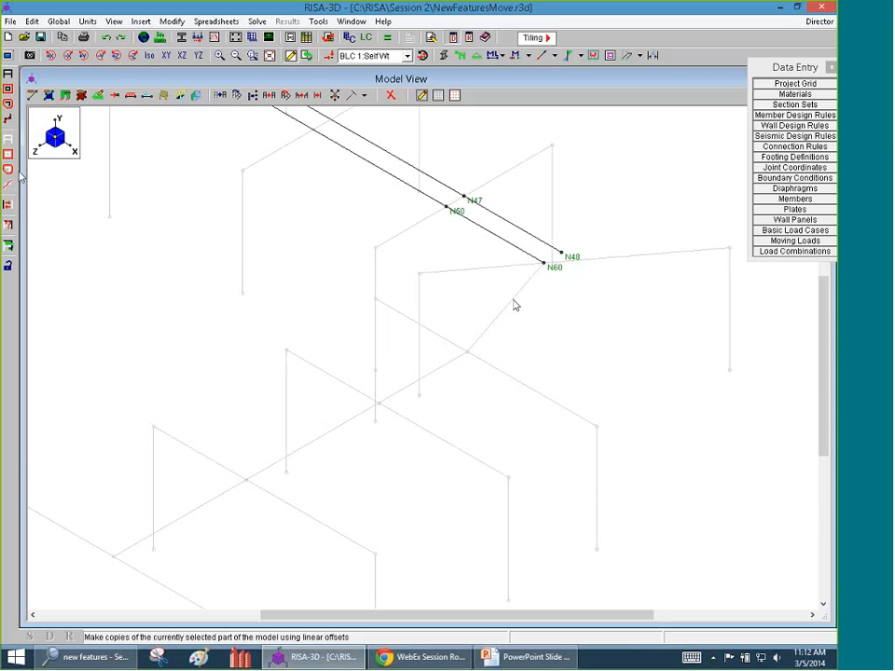
click(7, 74)
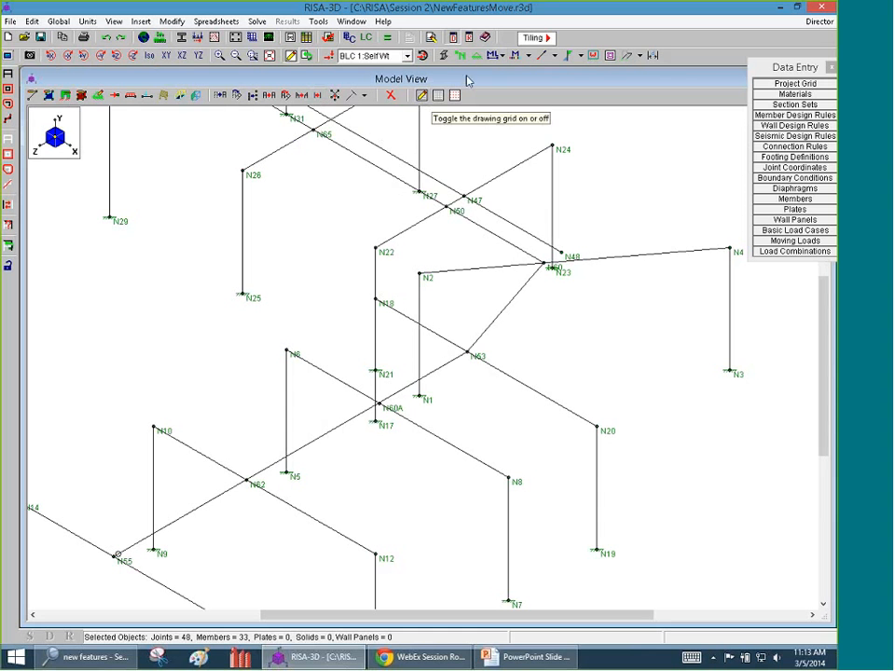
click(504, 56)
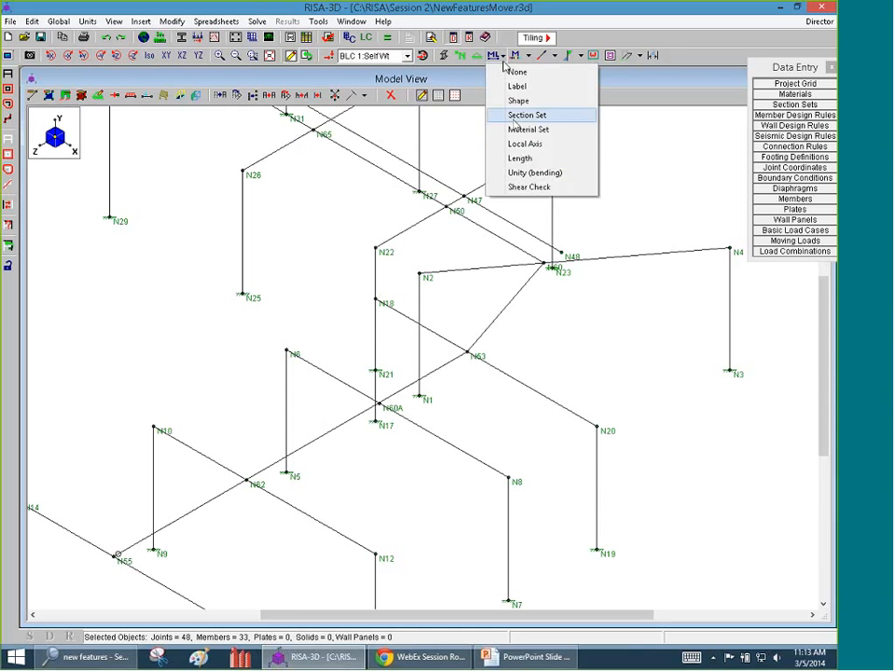
click(524, 145)
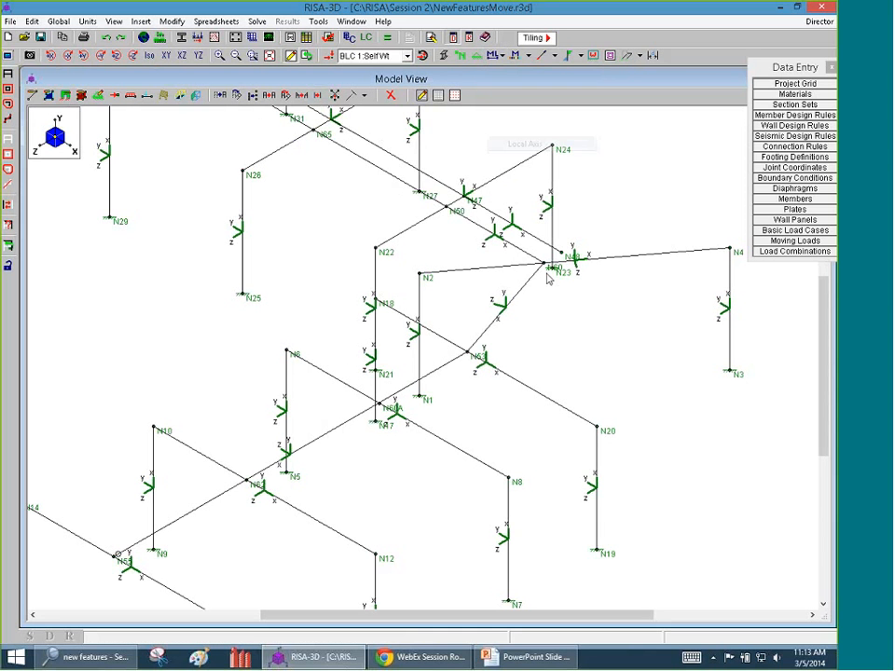
- Copy the diagonal brace at N53 at a -2 ft perpendicular offset in the local z direction
scroll(515, 320, up, 1)
scroll(493, 301, up, 1)
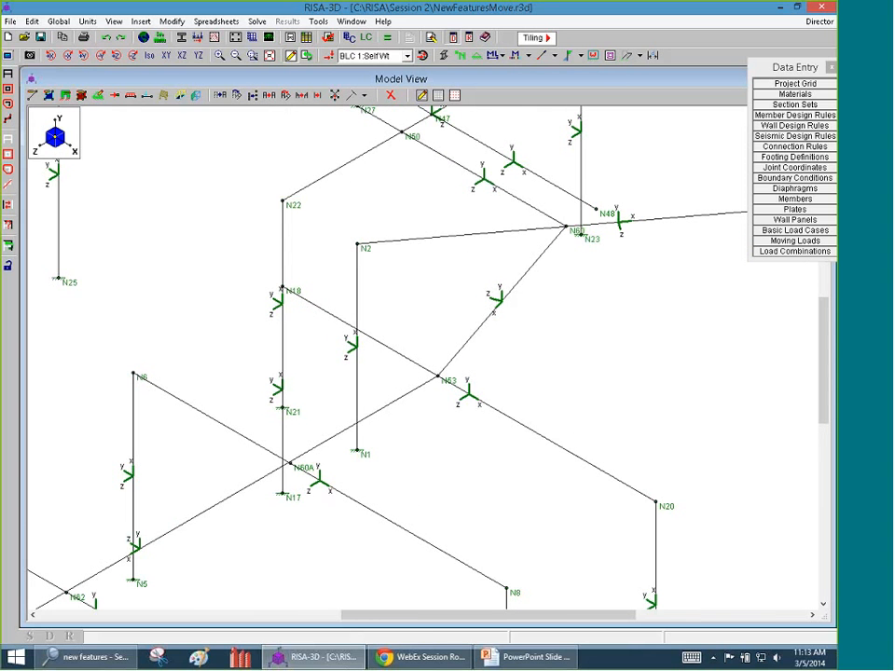
click(318, 96)
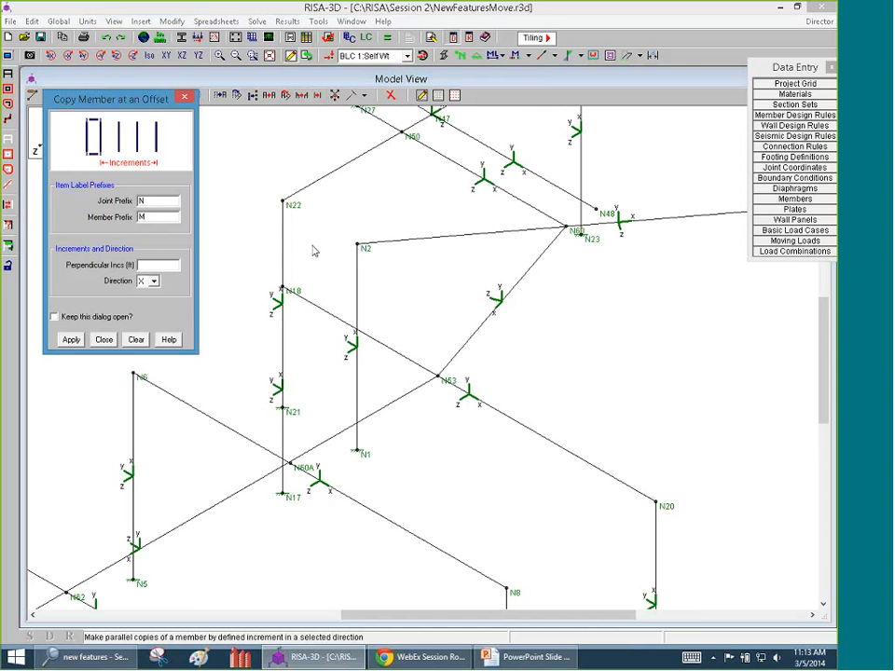
drag(107, 99, 102, 114)
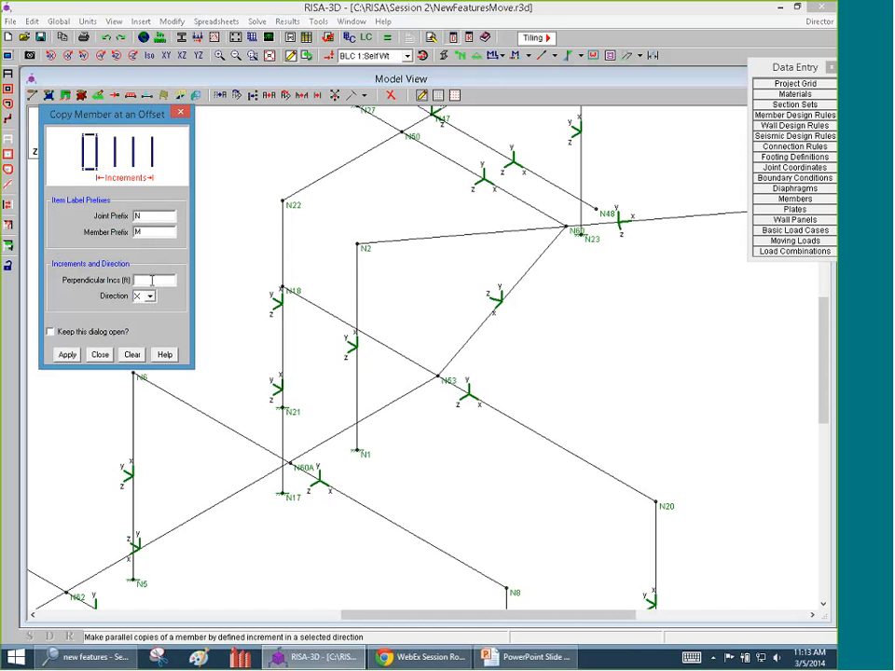
text(-2)
click(149, 295)
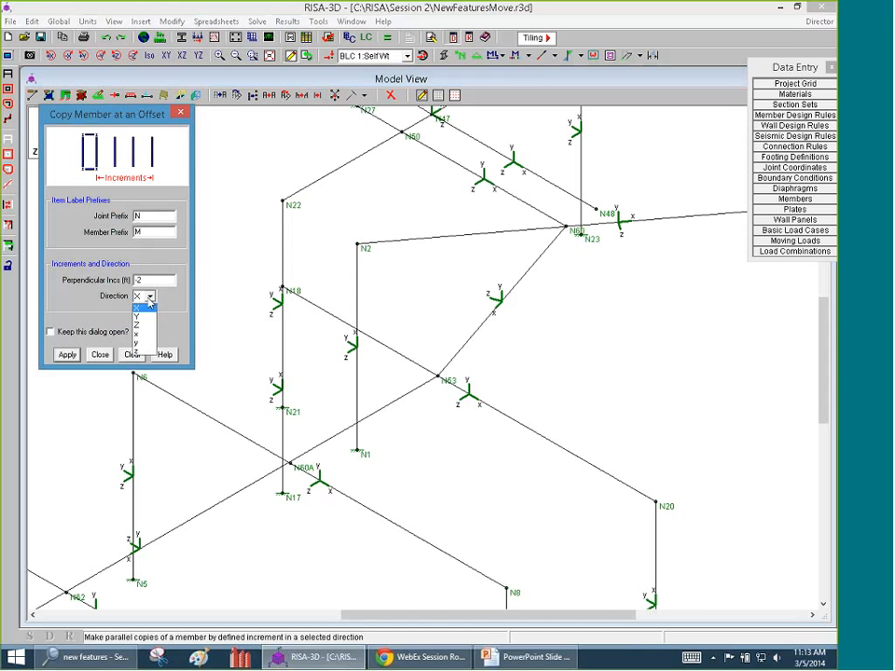
click(141, 352)
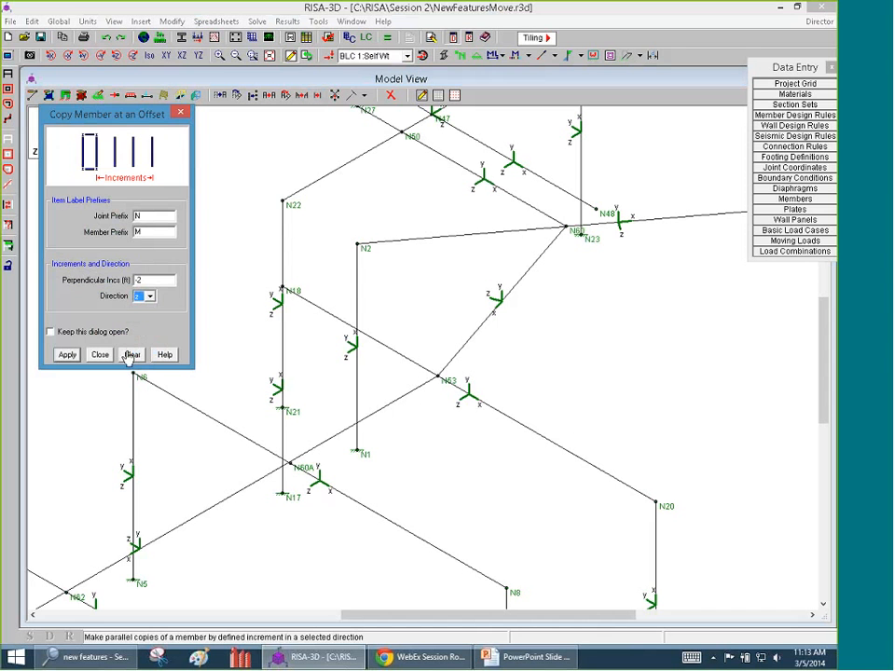
click(67, 354)
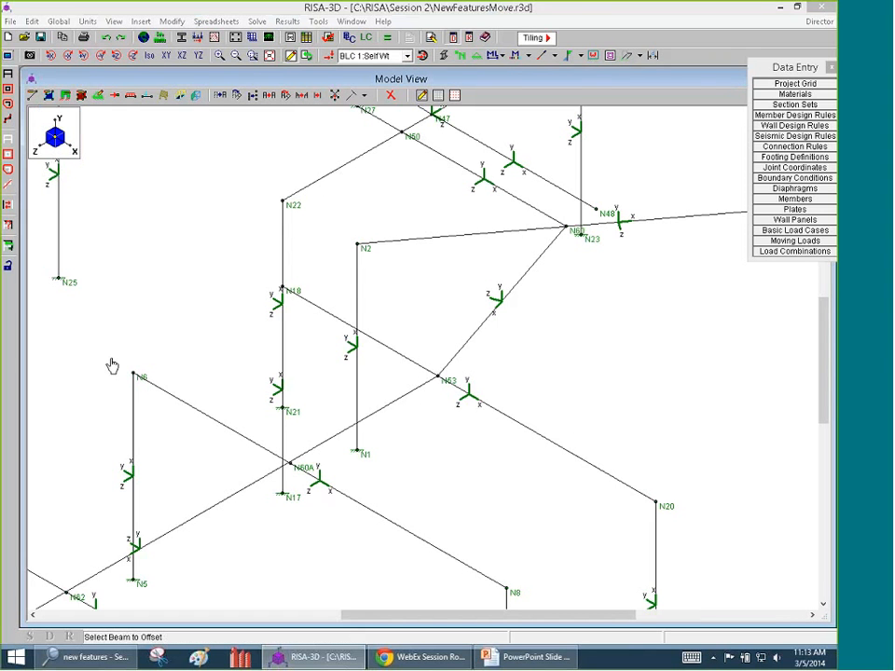
click(471, 342)
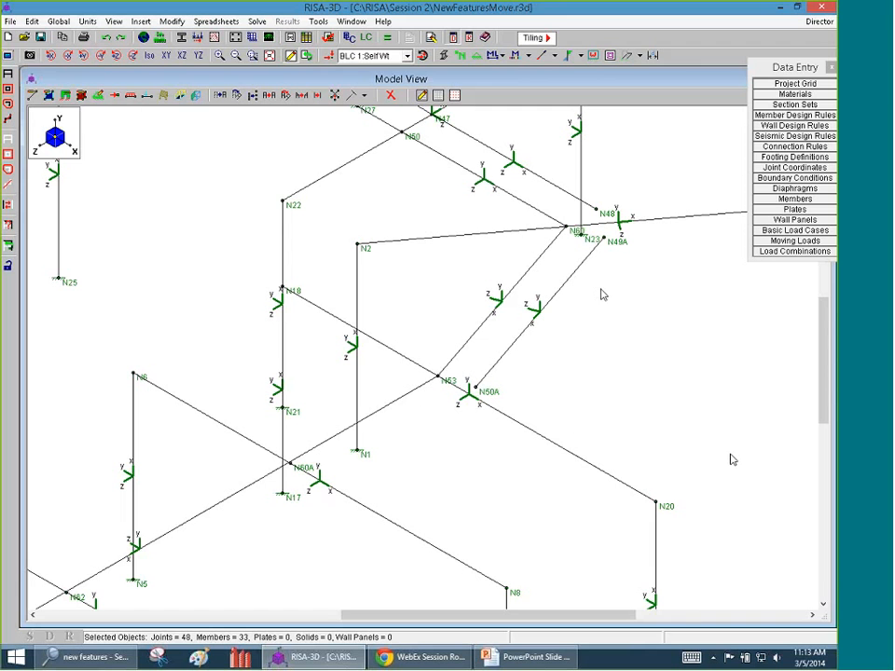
- Repeat the member offset copy at -2 ft in the z direction for another beam
click(318, 94)
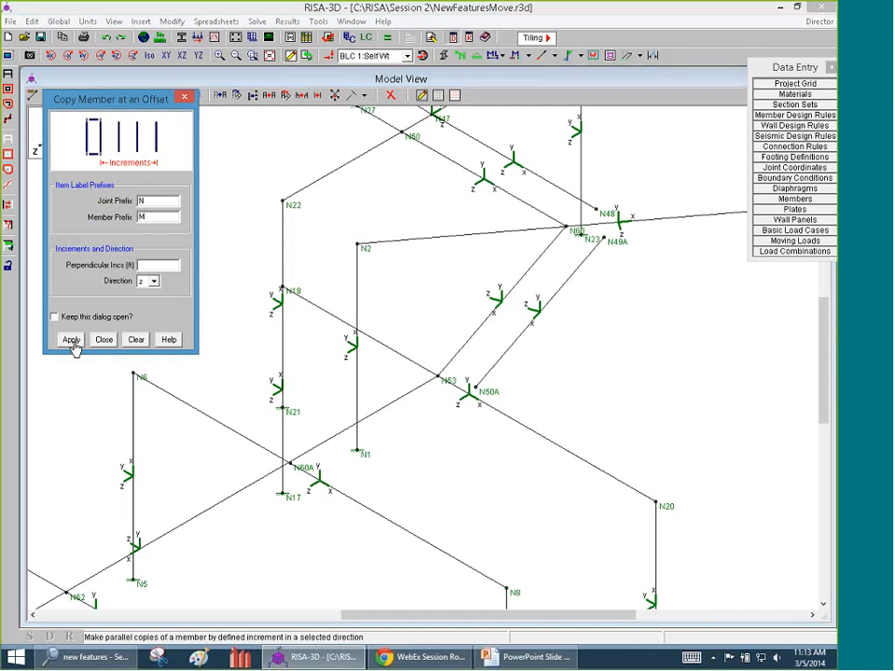
text(-2)
click(71, 339)
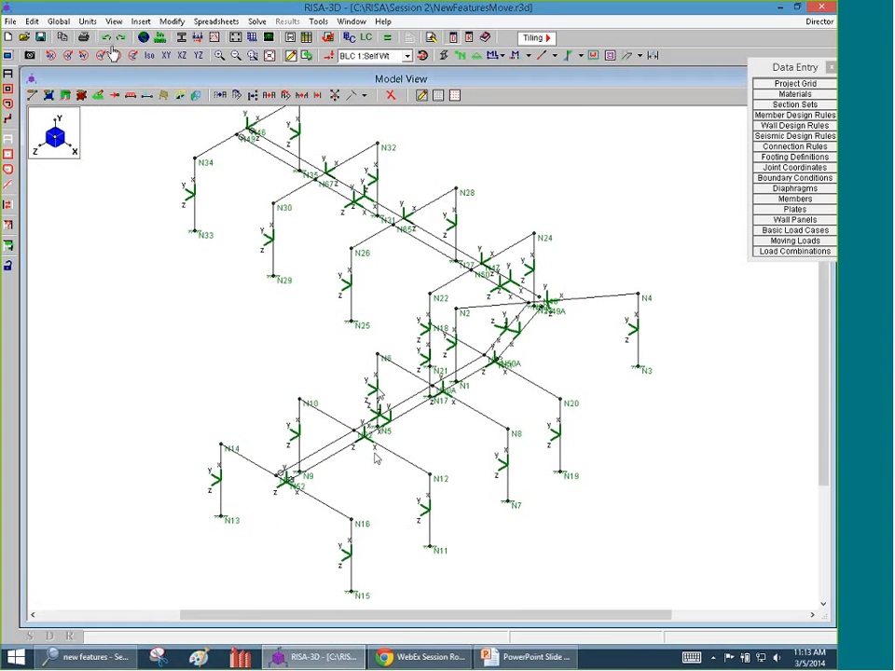
- In plan view, set the member display back to none, hiding the local axes
click(198, 57)
click(188, 58)
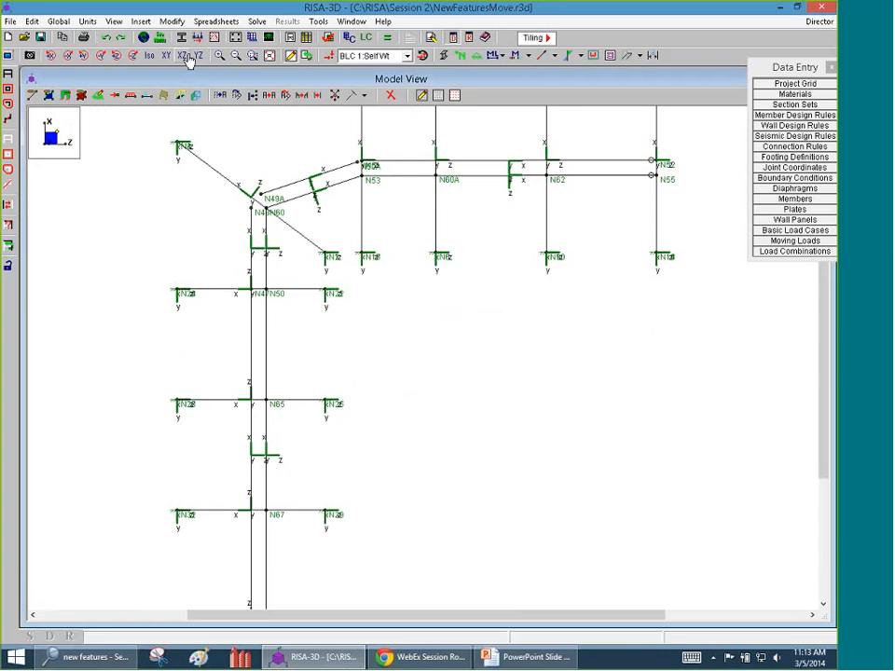
scroll(267, 120, up, 8)
scroll(284, 198, down, 1)
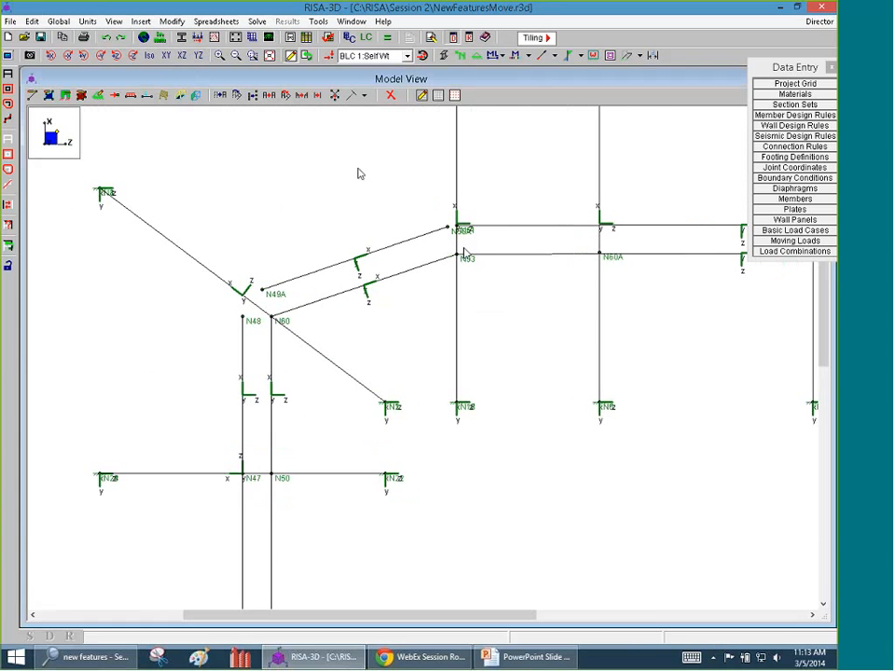
scroll(466, 238, up, 8)
scroll(439, 201, down, 11)
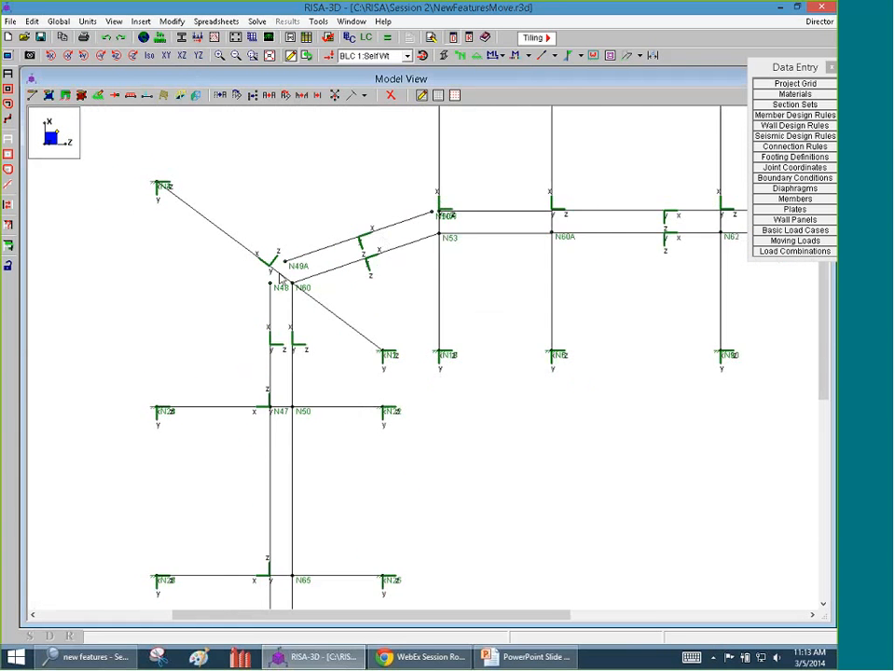
scroll(280, 277, up, 4)
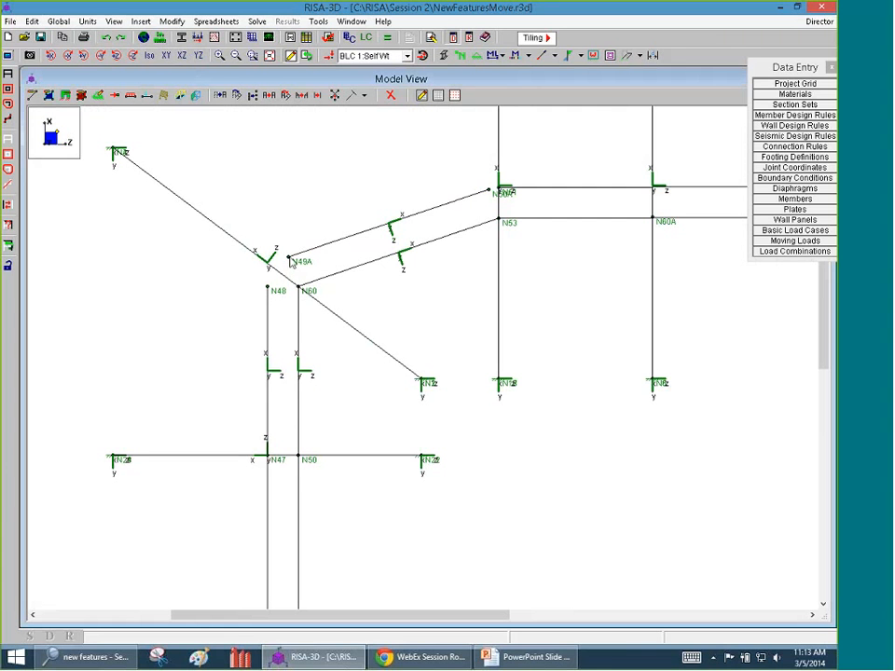
click(493, 56)
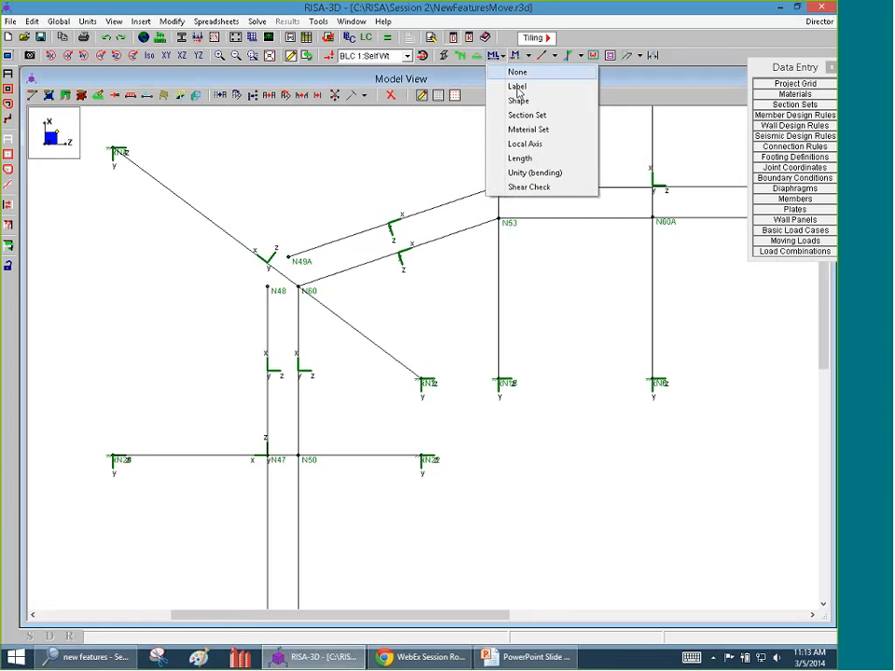
click(524, 144)
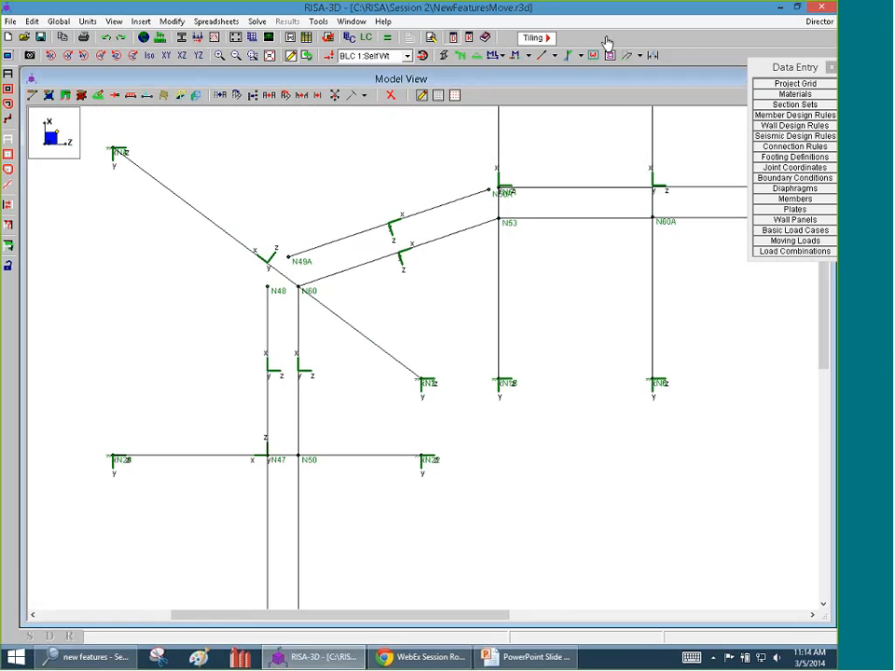
click(504, 58)
click(517, 72)
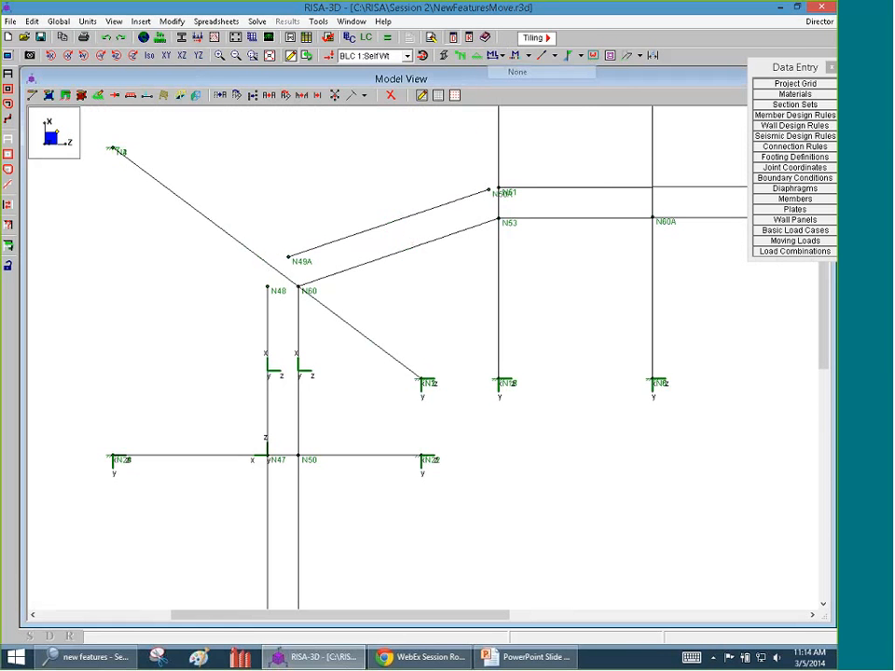
- Extend the copied spine beam's end at N48 to meet the diagonal member
scroll(250, 239, down, 2)
scroll(261, 285, up, 2)
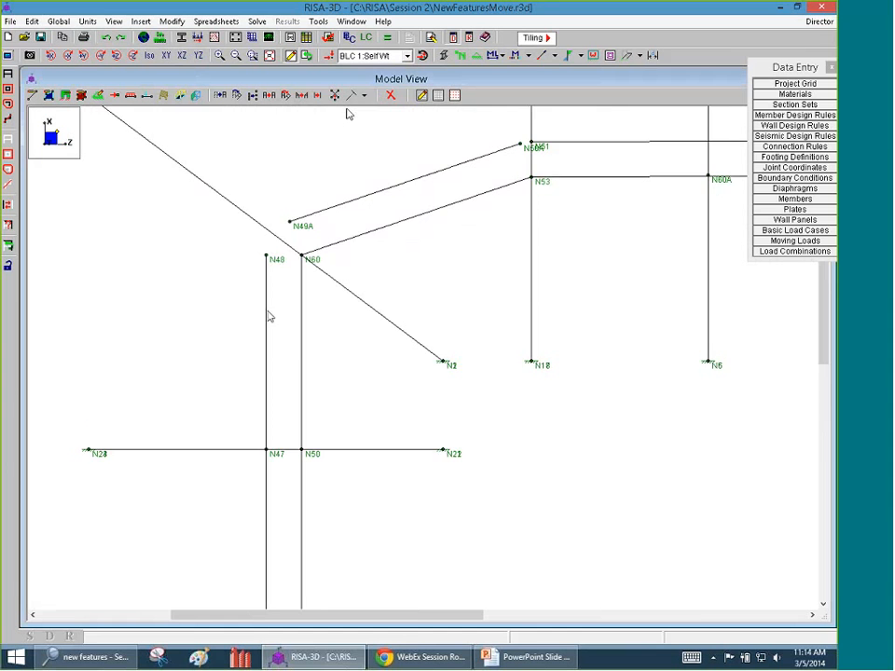
scroll(233, 305, down, 3)
scroll(210, 313, up, 1)
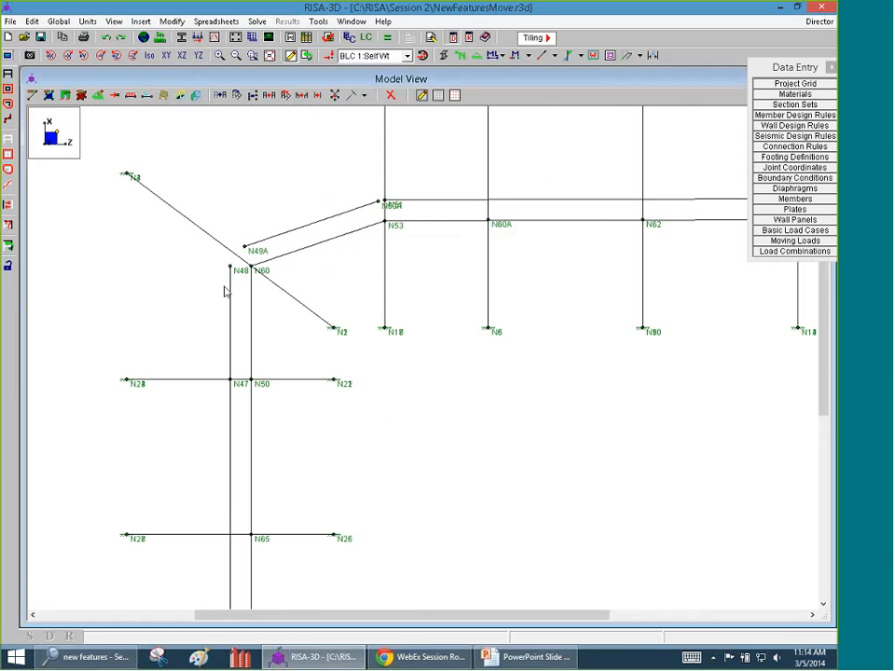
click(366, 97)
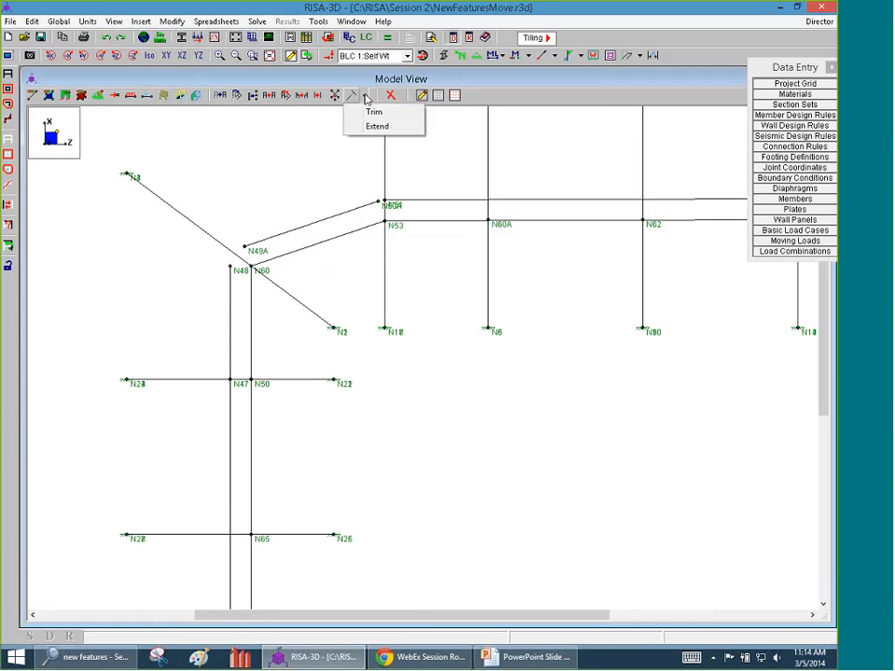
click(372, 128)
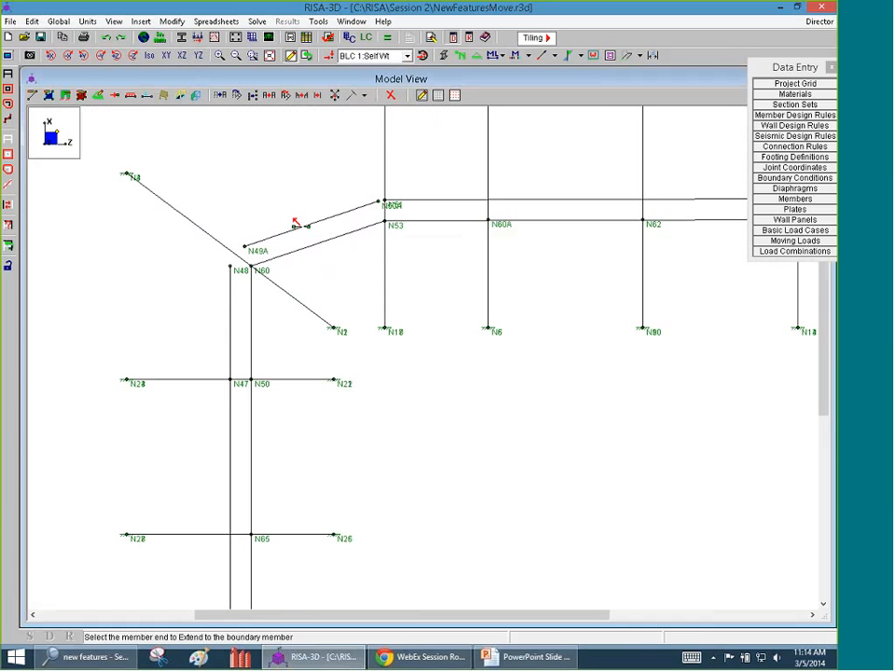
click(229, 276)
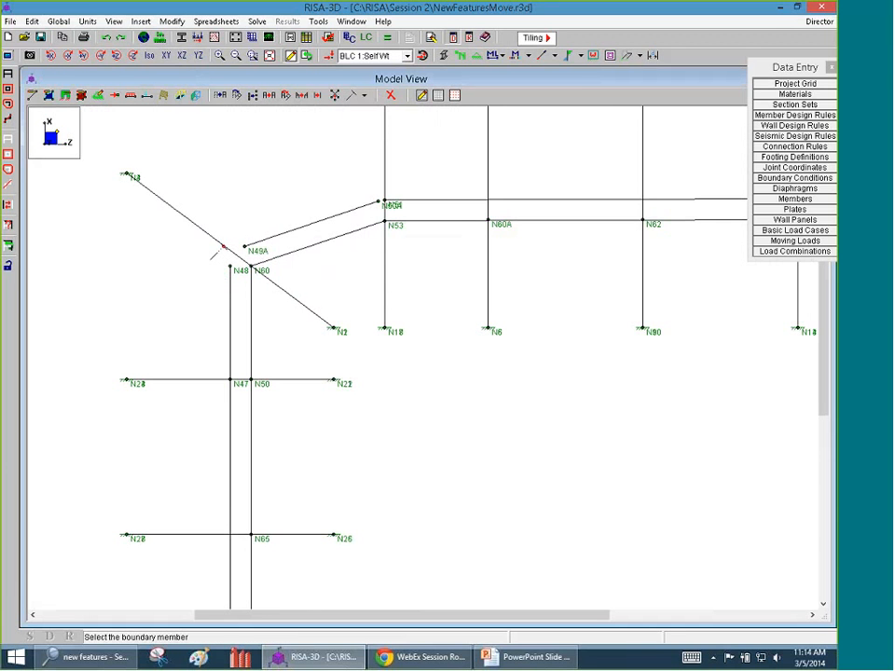
click(222, 246)
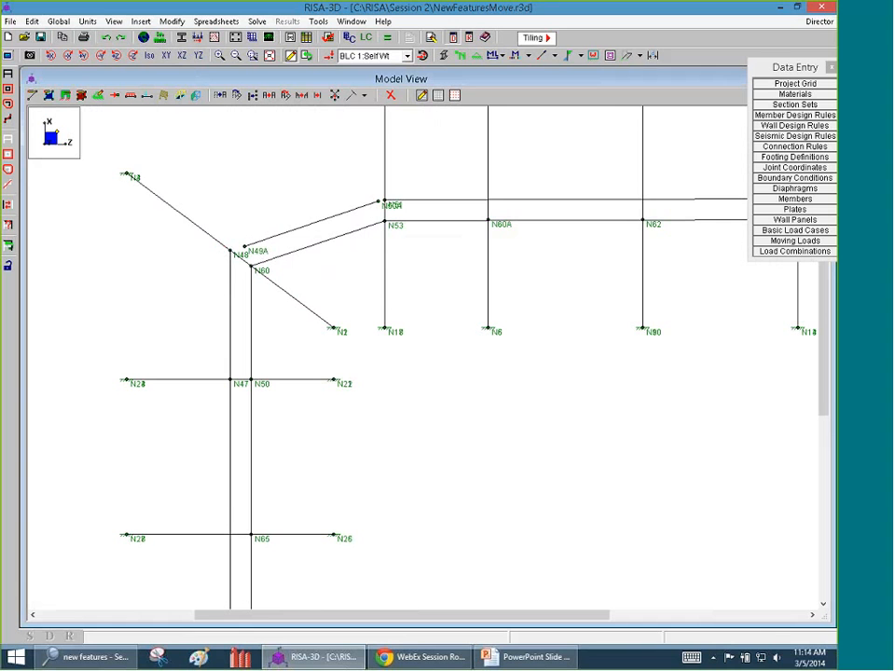
- Extend the offset copy of the diagonal brace at N49A to meet the diagonal member
click(364, 95)
click(373, 126)
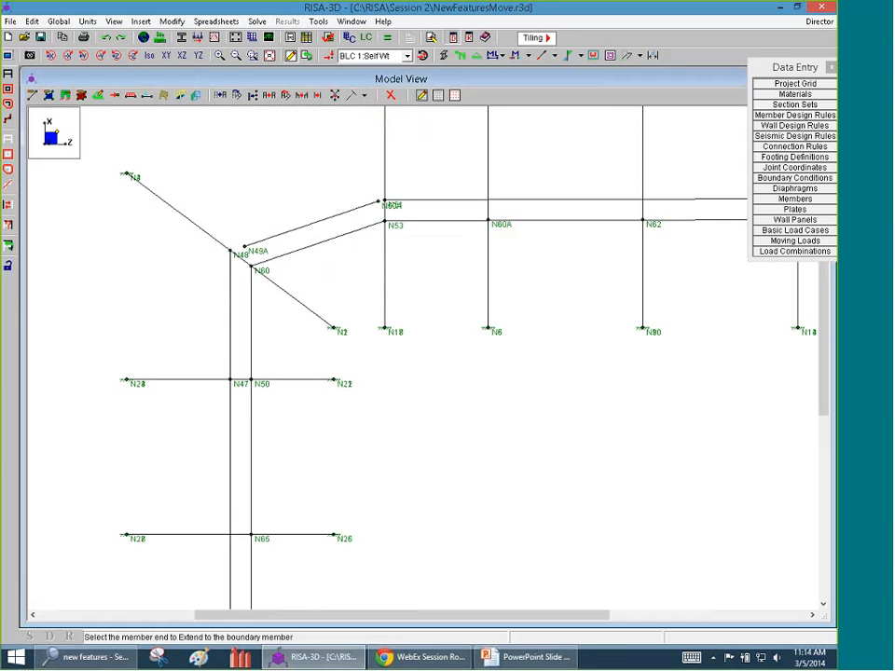
click(255, 244)
click(214, 242)
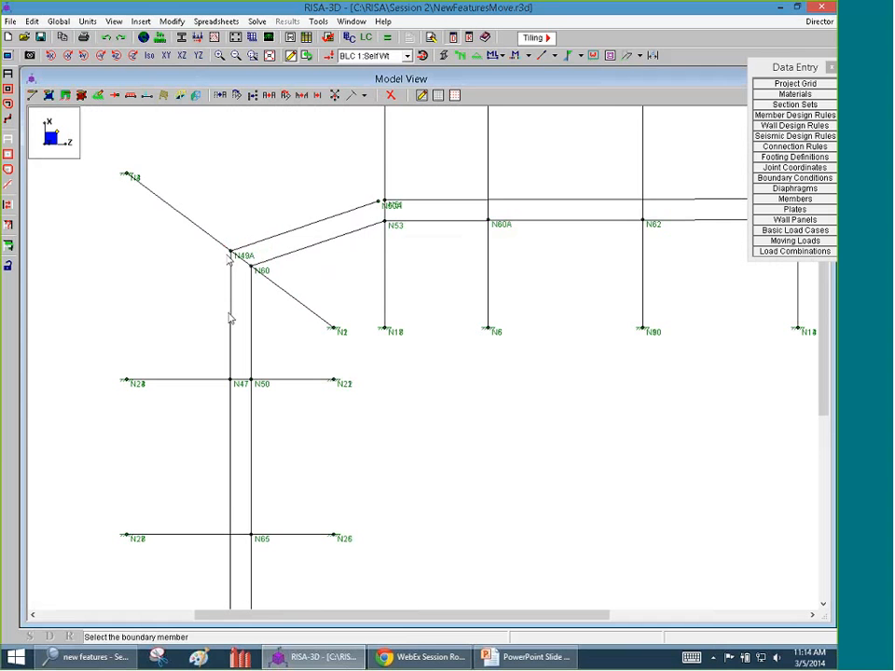
click(364, 97)
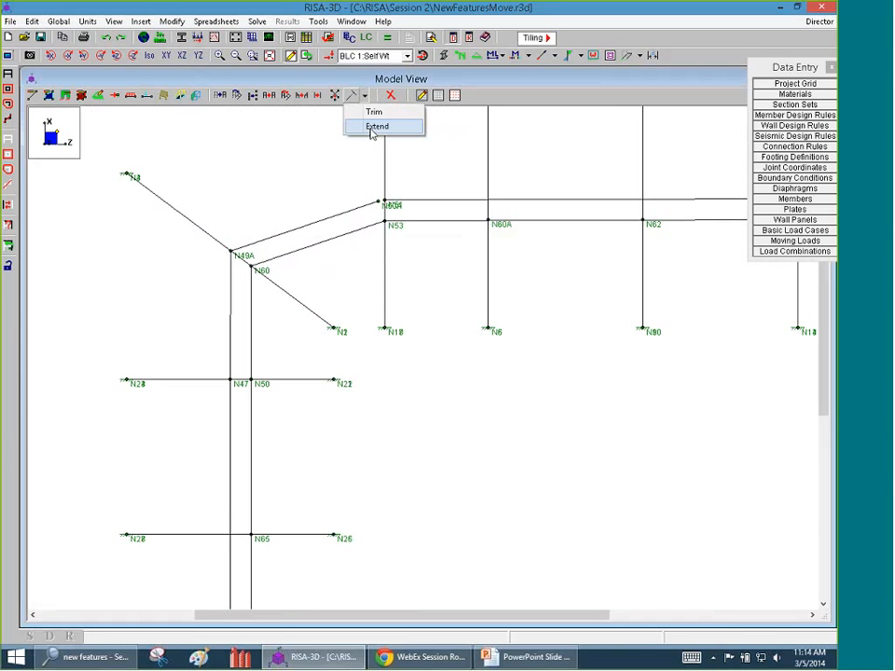
click(373, 126)
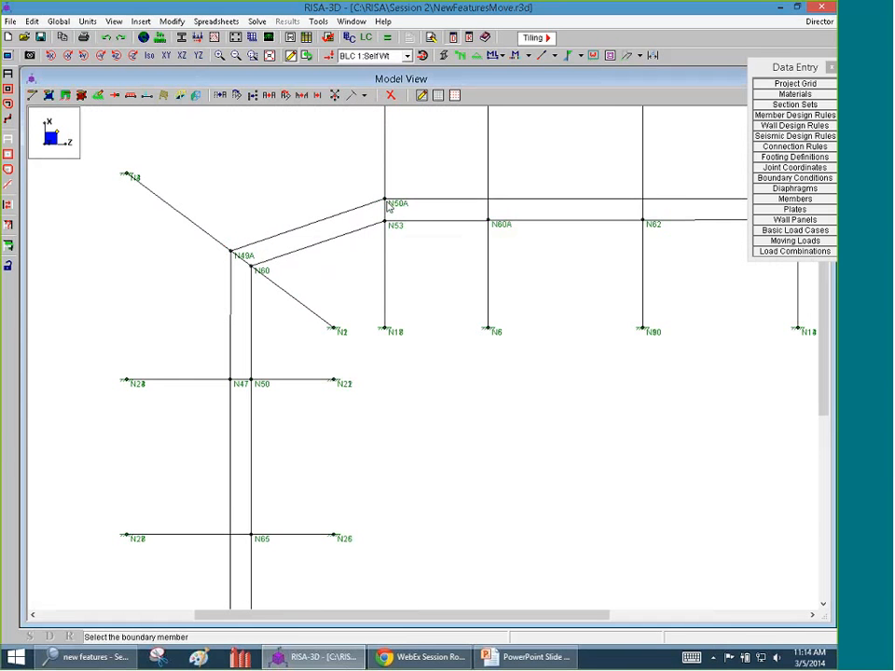
scroll(275, 164, down, 3)
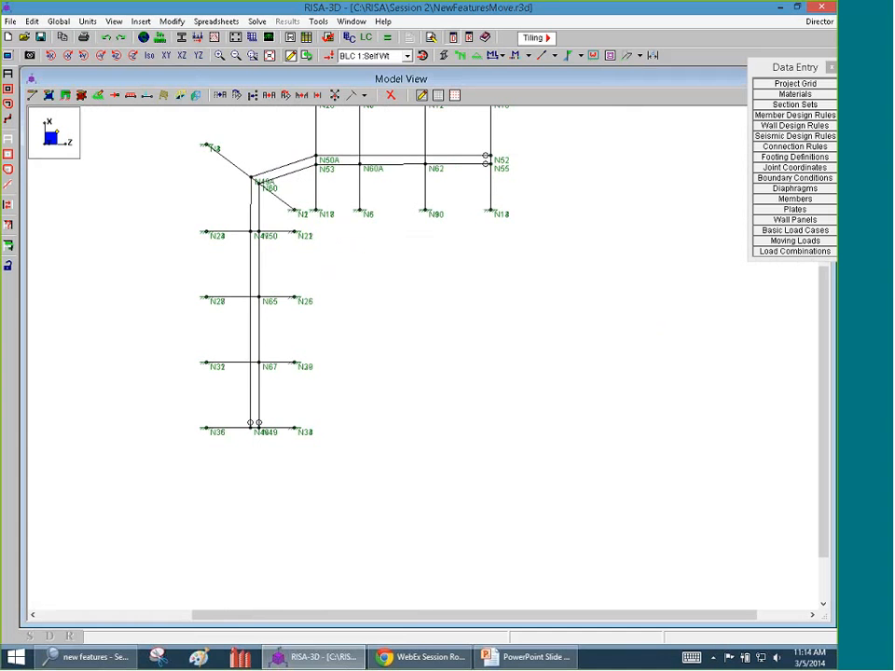
scroll(220, 178, up, 1)
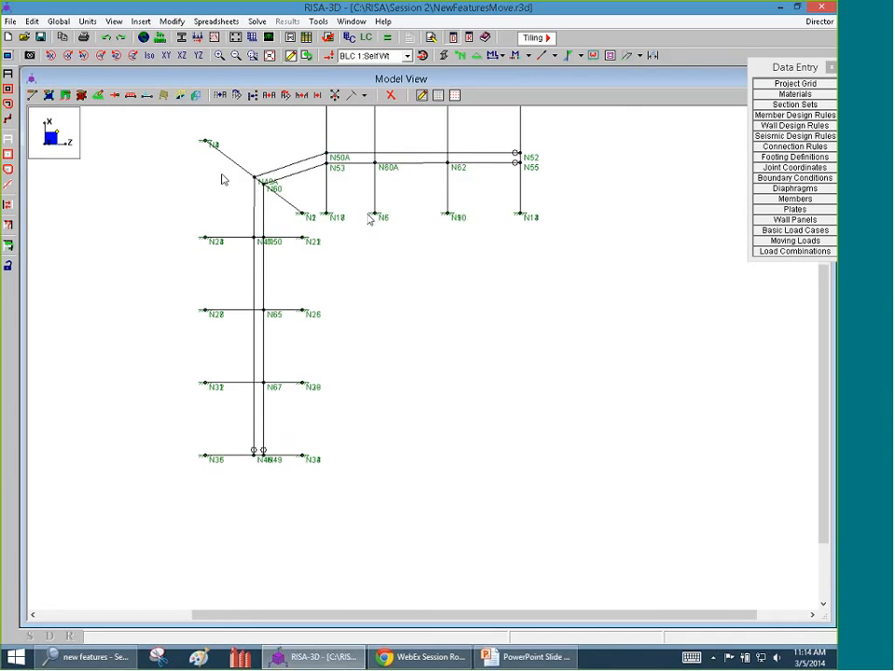
right_click(434, 265)
key(Escape)
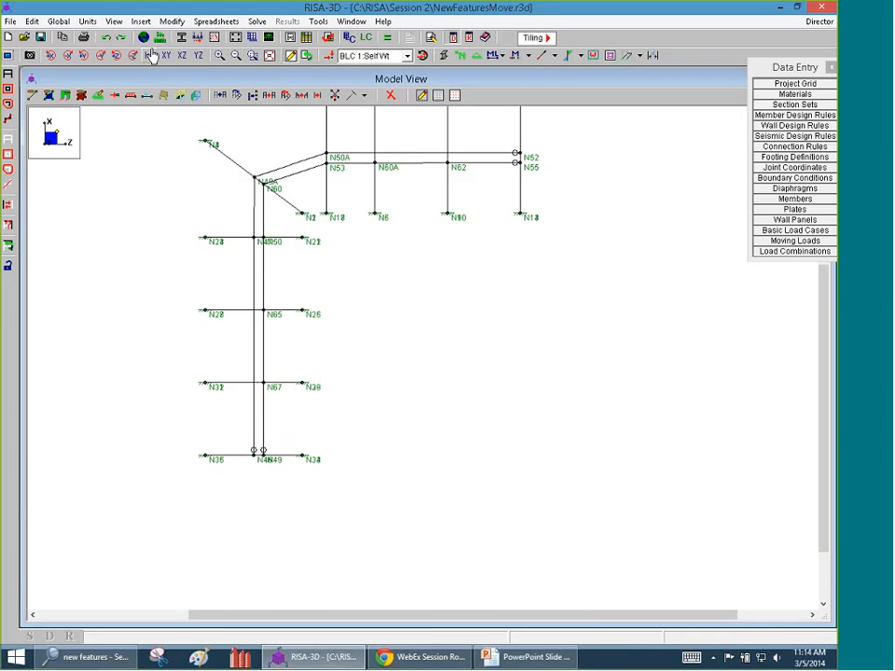
- In isometric view, open the moving load patterns and review the COOPER_E-80 pattern definition
click(149, 55)
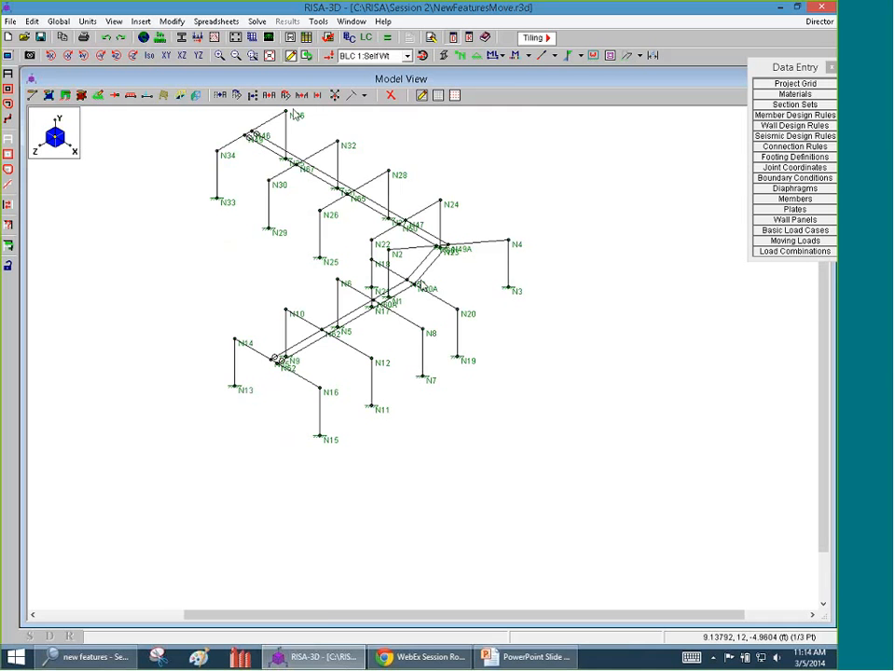
scroll(427, 277, up, 4)
scroll(511, 279, down, 2)
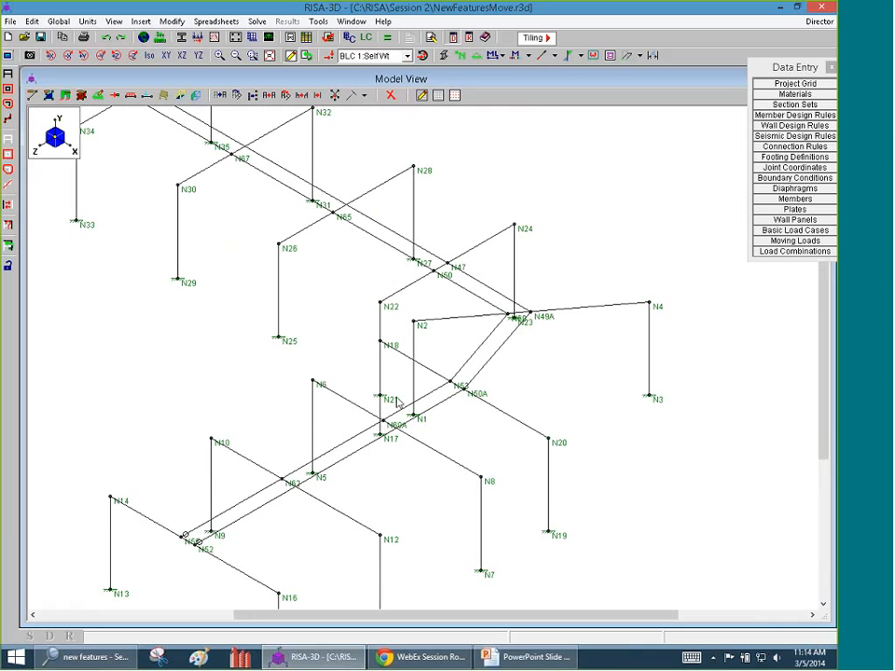
scroll(397, 369, down, 1)
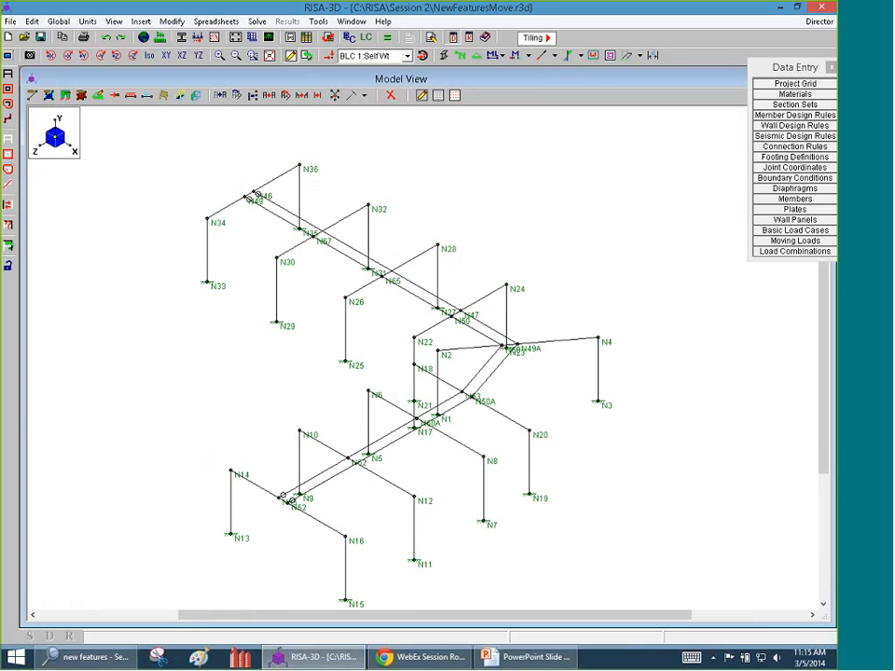
click(199, 44)
drag(119, 52, 156, 101)
click(111, 126)
click(110, 120)
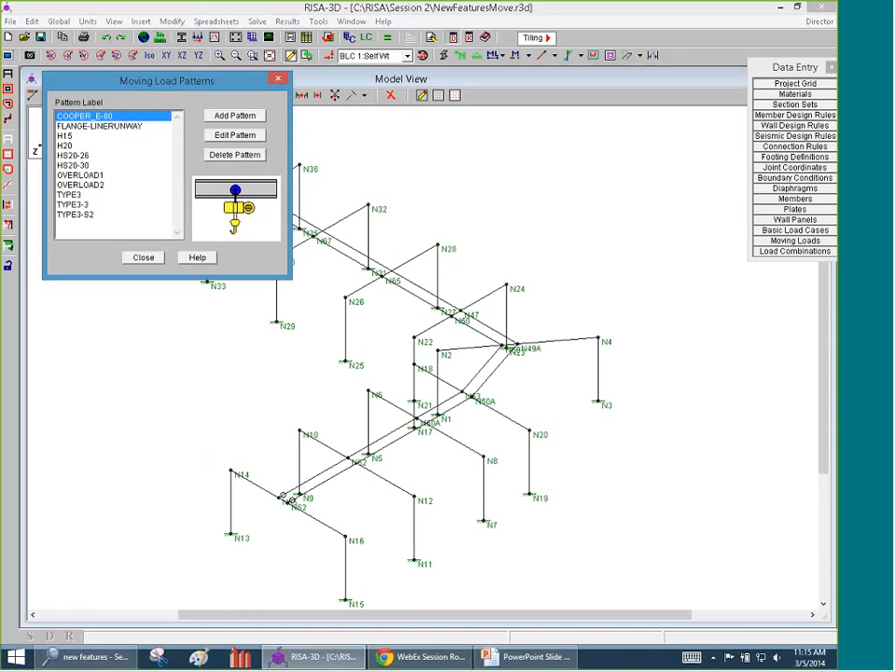
click(105, 126)
click(104, 119)
click(235, 136)
scroll(384, 232, down, 3)
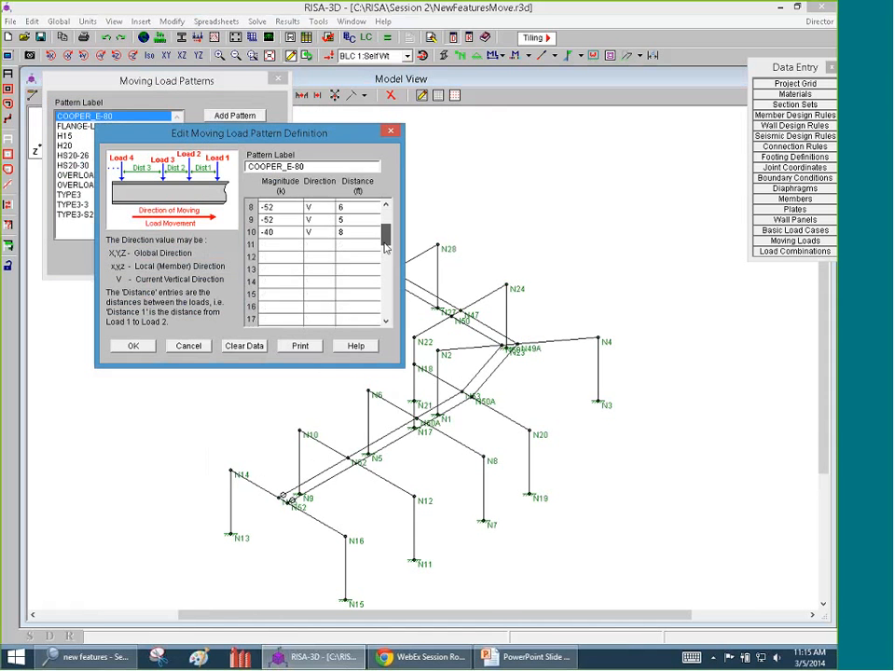
scroll(384, 231, up, 3)
click(192, 346)
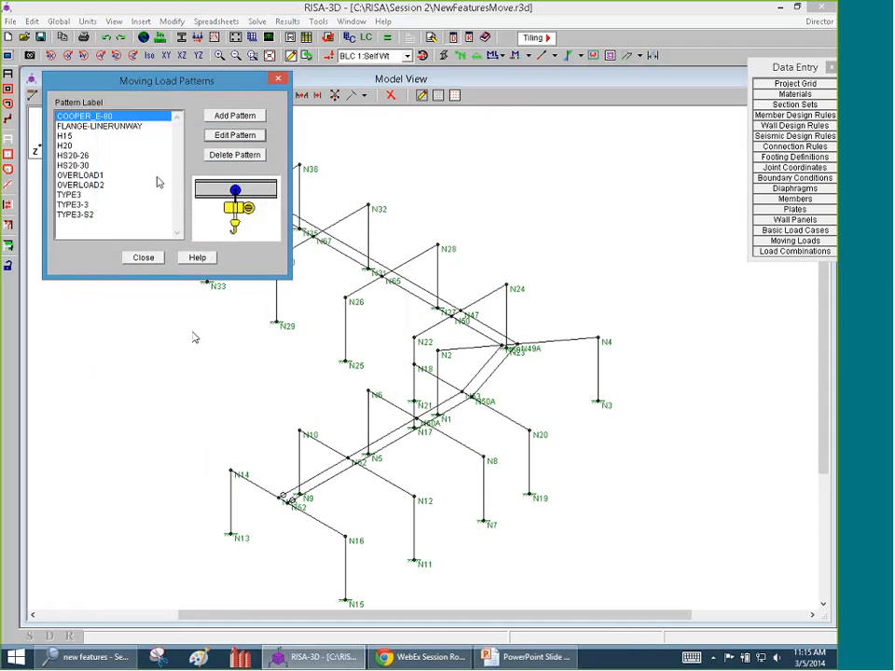
- Review the HS20-26 moving load pattern's magnitudes, directions and distances, then close the patterns dialog
click(235, 117)
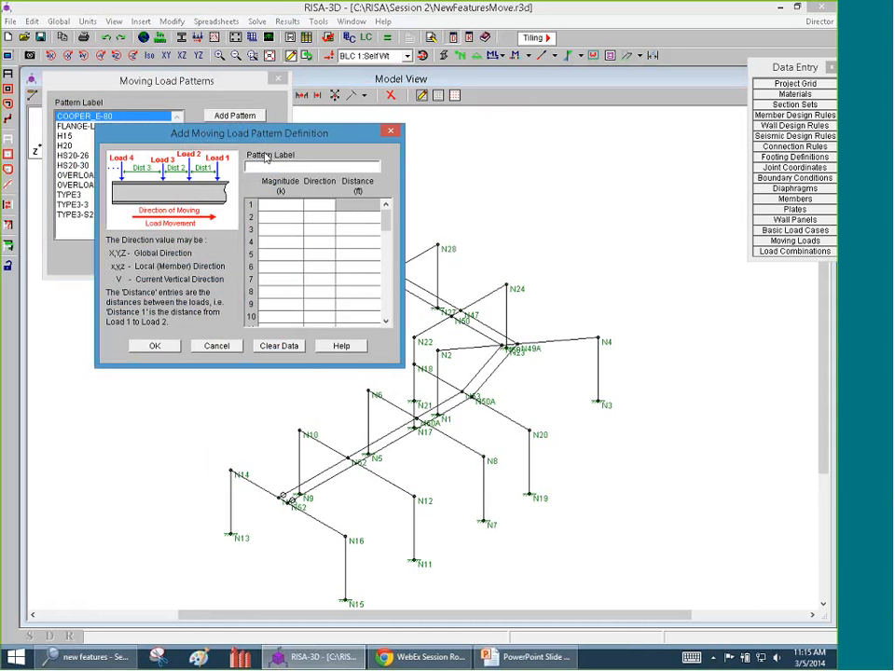
click(215, 344)
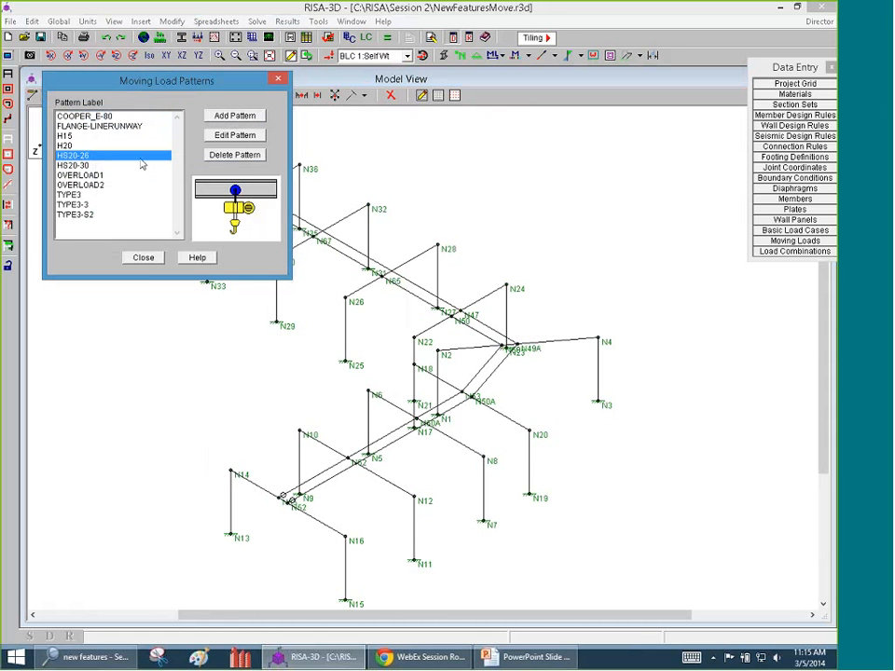
click(235, 135)
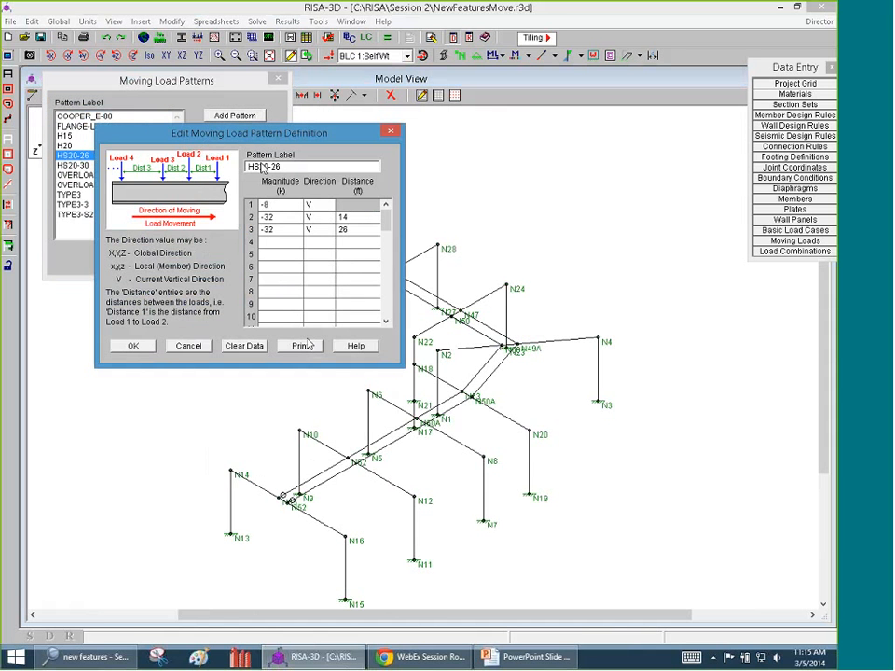
click(284, 206)
click(285, 217)
click(343, 229)
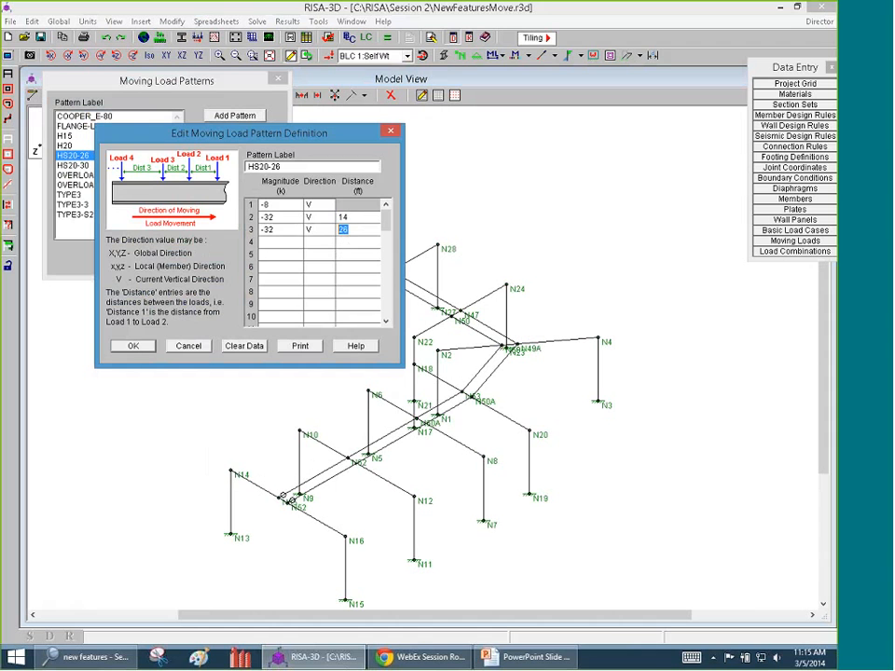
click(132, 346)
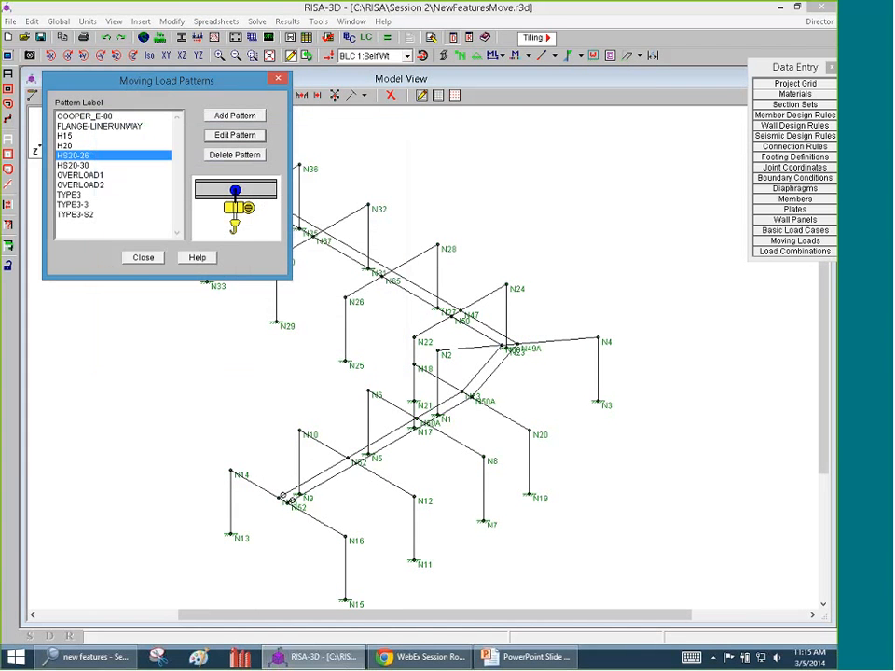
click(145, 261)
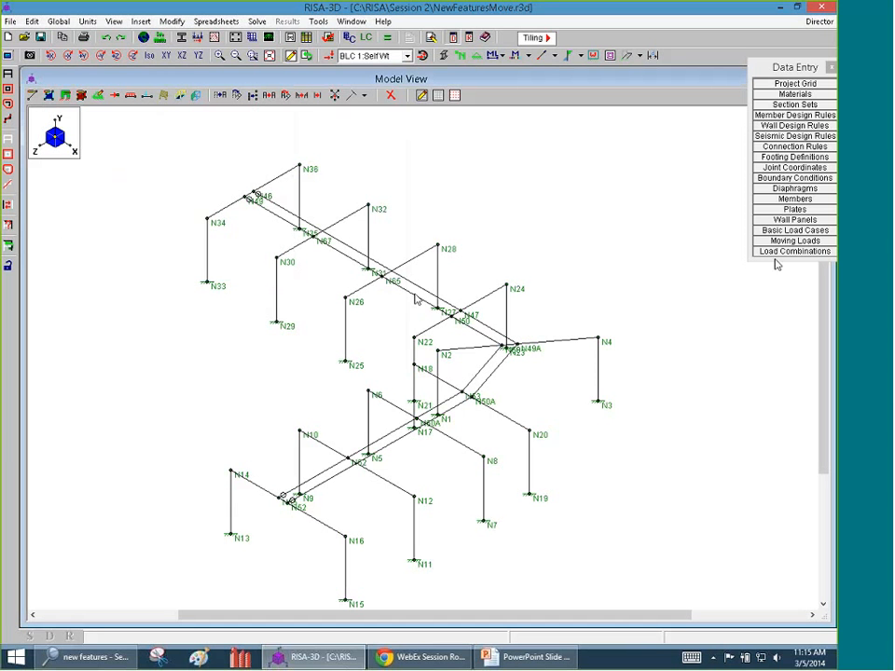
- Open the Moving Loads spreadsheet and set moving load M1's increment to 1 ft
click(798, 71)
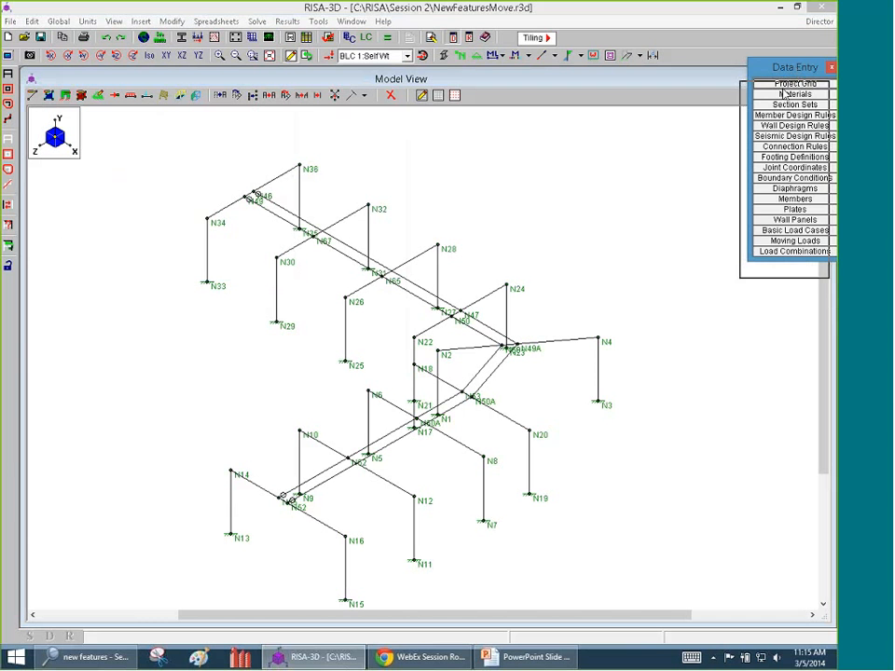
drag(798, 71, 784, 93)
click(767, 265)
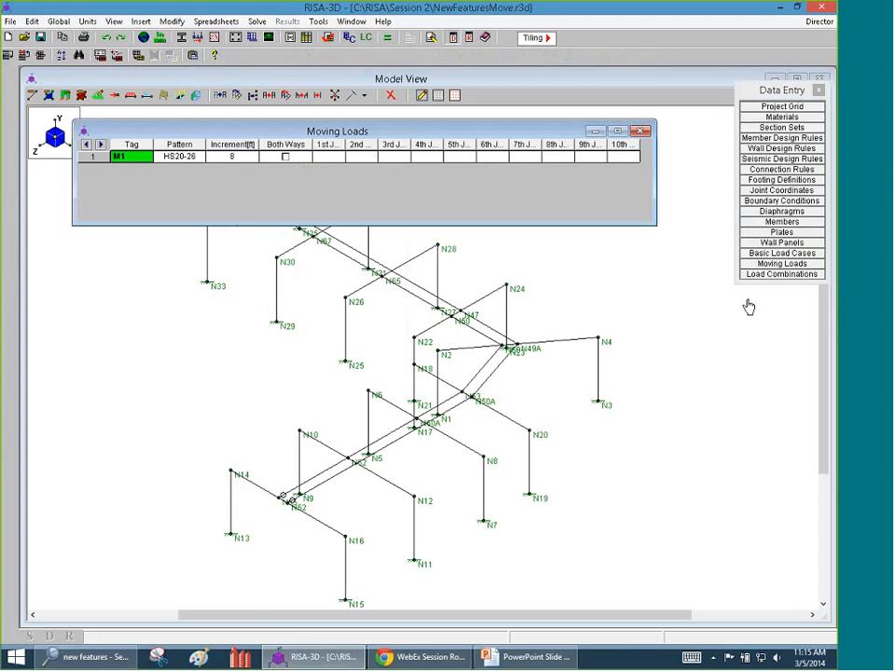
click(233, 156)
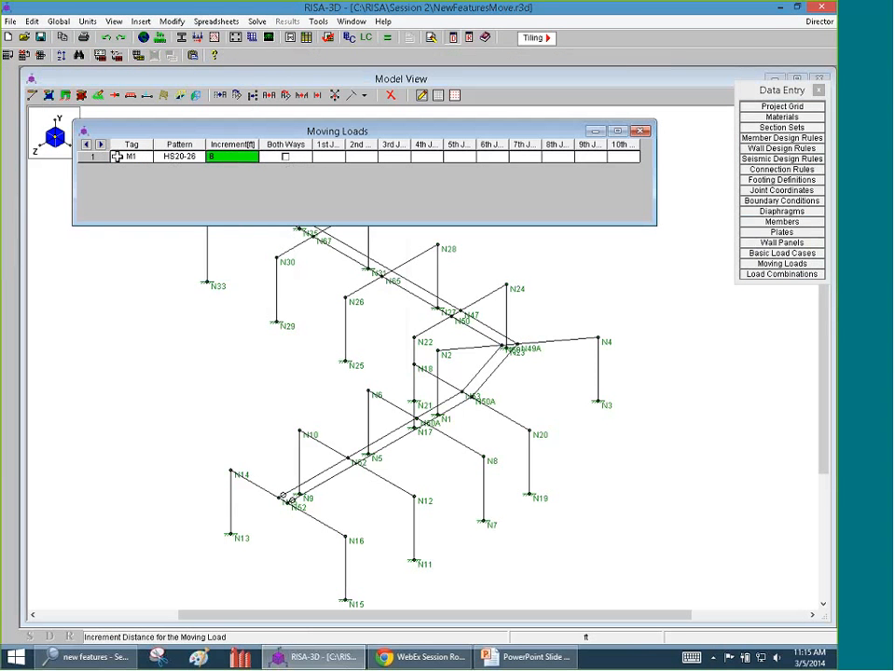
drag(230, 157, 177, 156)
text(1)
click(119, 157)
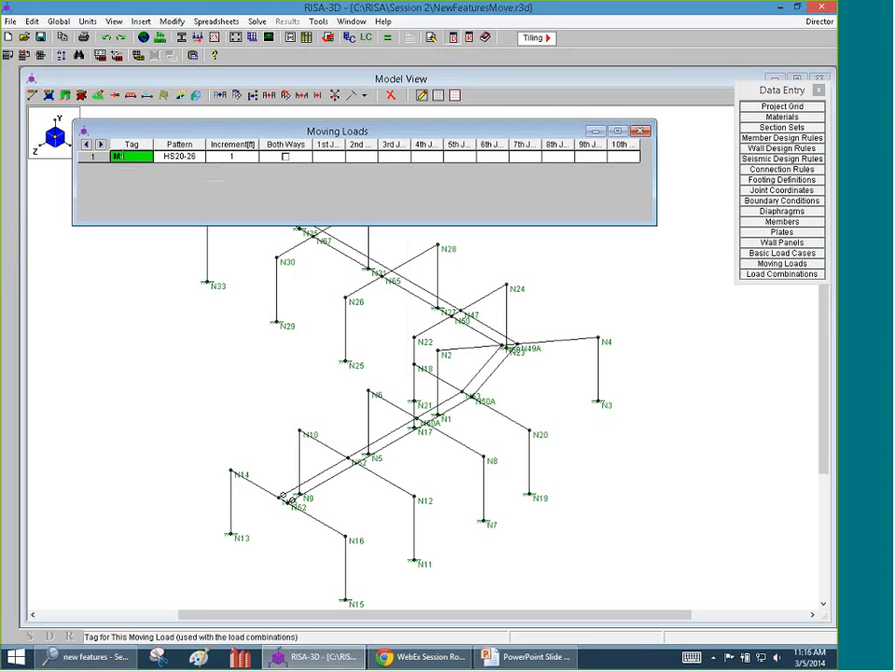
- Select HS20-26 as the pattern for moving load M1
drag(123, 157, 87, 187)
drag(127, 157, 96, 156)
click(177, 157)
click(197, 158)
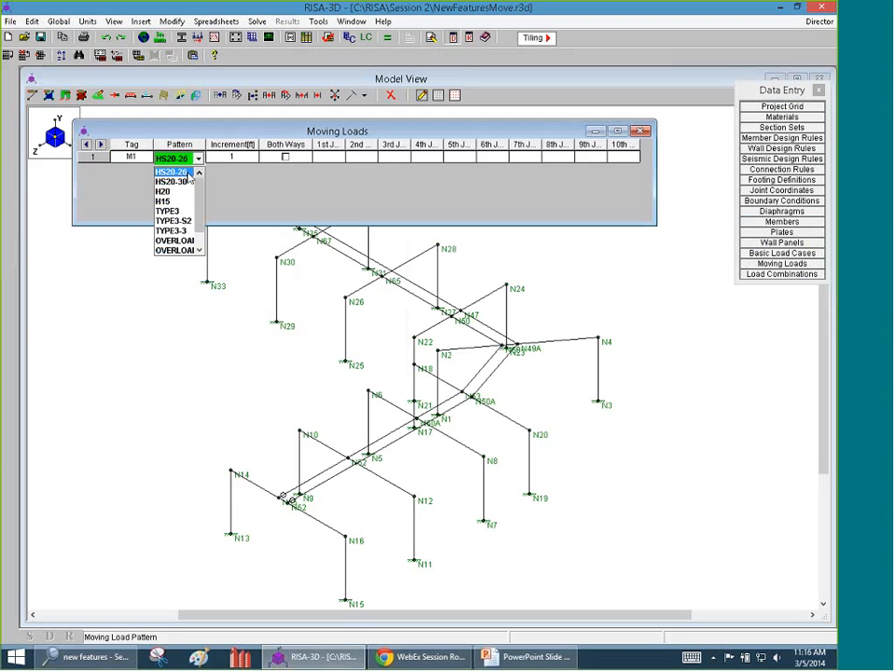
click(181, 173)
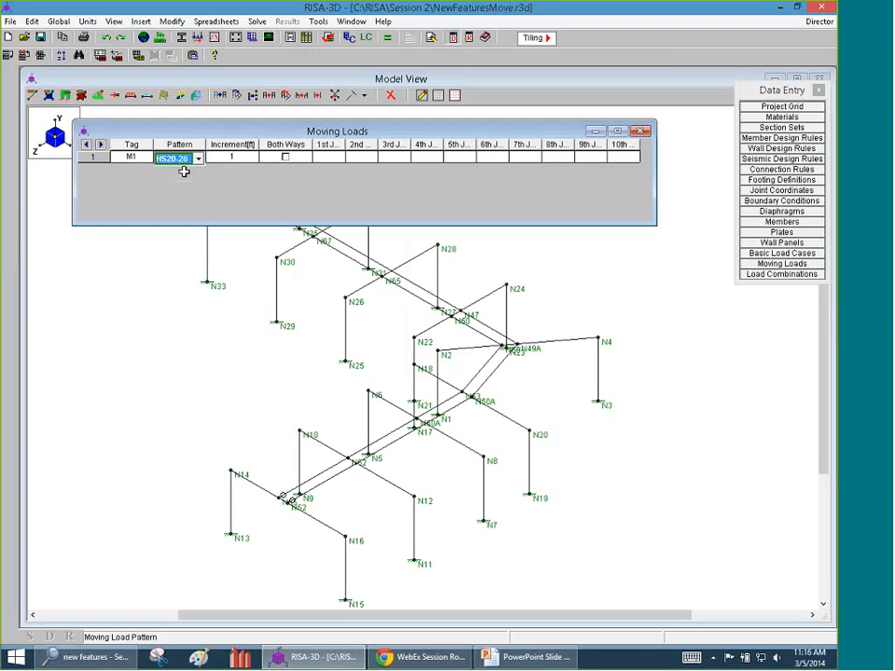
key(Tab)
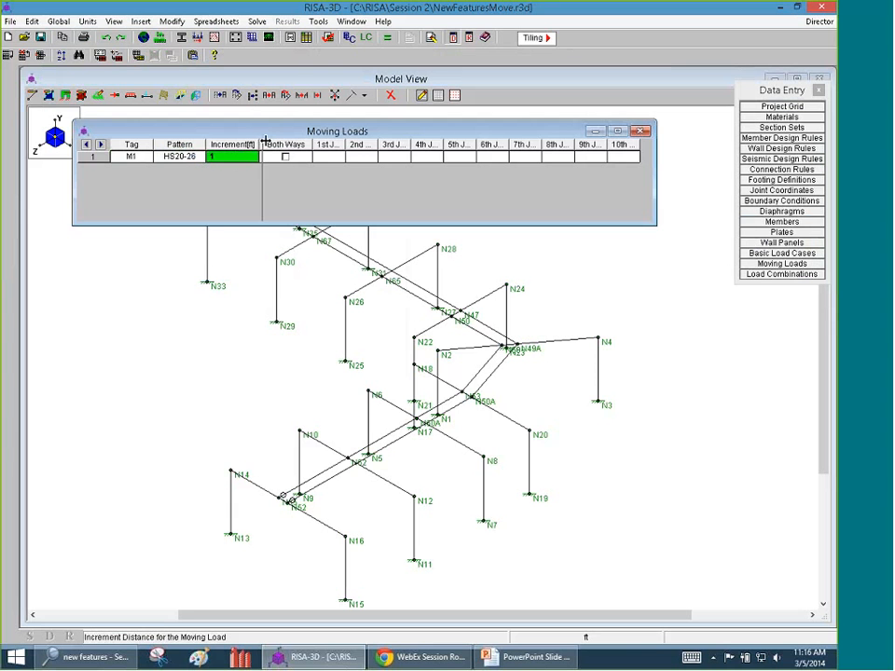
- Enable Both Ways for moving load M1 and set its first path joint to N46
drag(259, 144, 268, 144)
drag(308, 378, 308, 378)
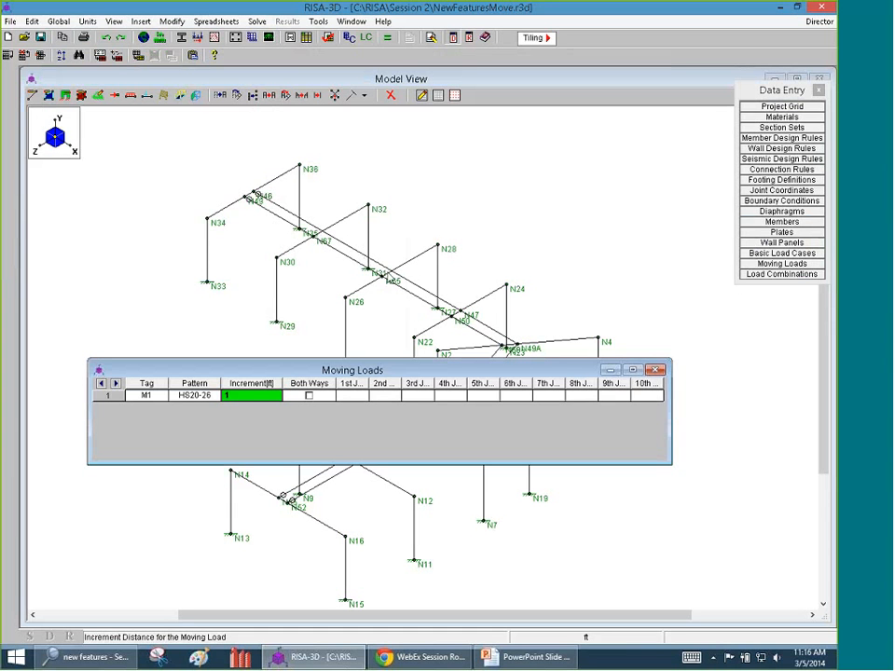
click(310, 397)
drag(372, 369, 369, 166)
click(351, 192)
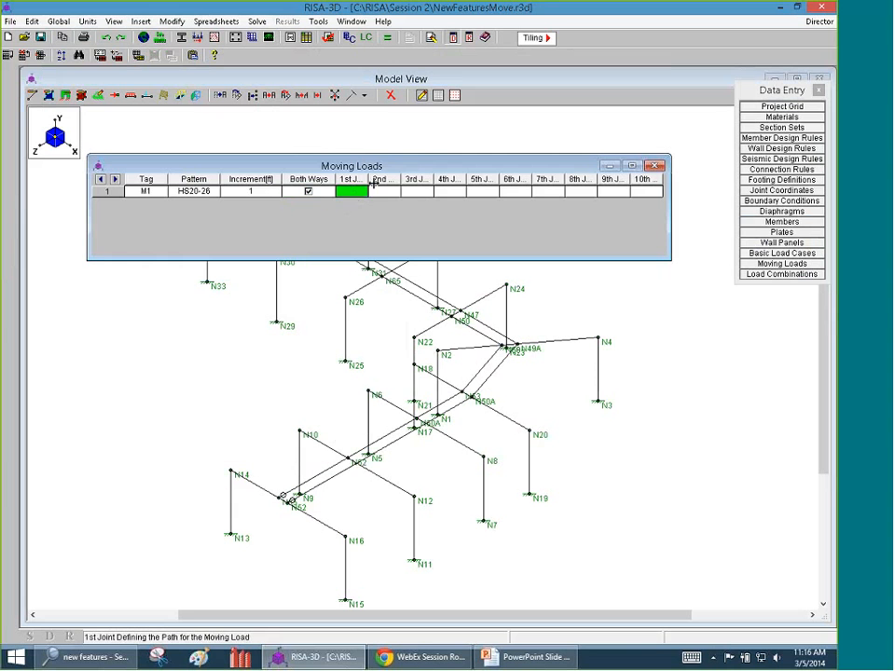
drag(369, 180, 482, 350)
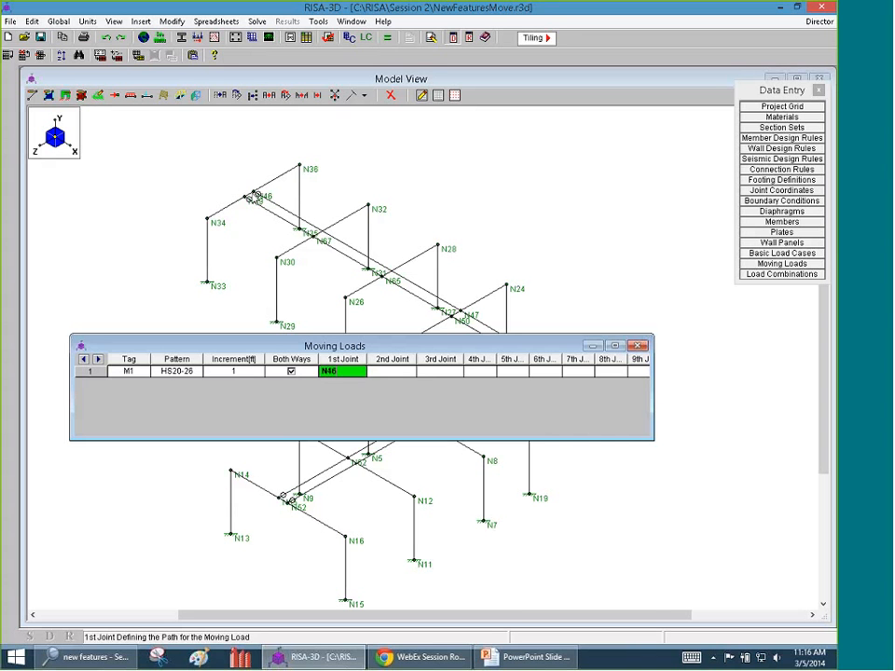
drag(363, 345, 406, 465)
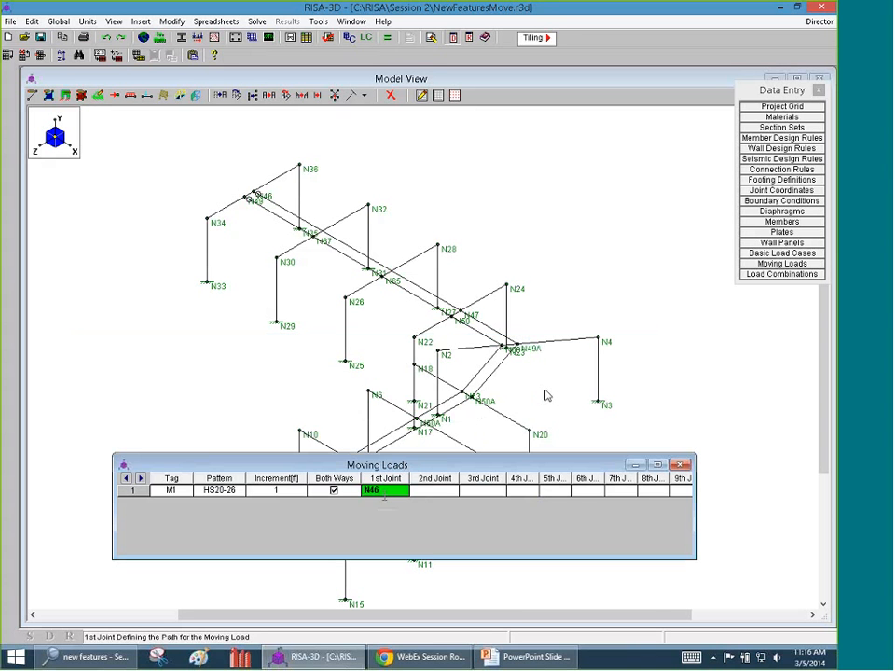
- Set the moving load path's second joint to N49A and third joint to N50A
click(422, 492)
text(N)
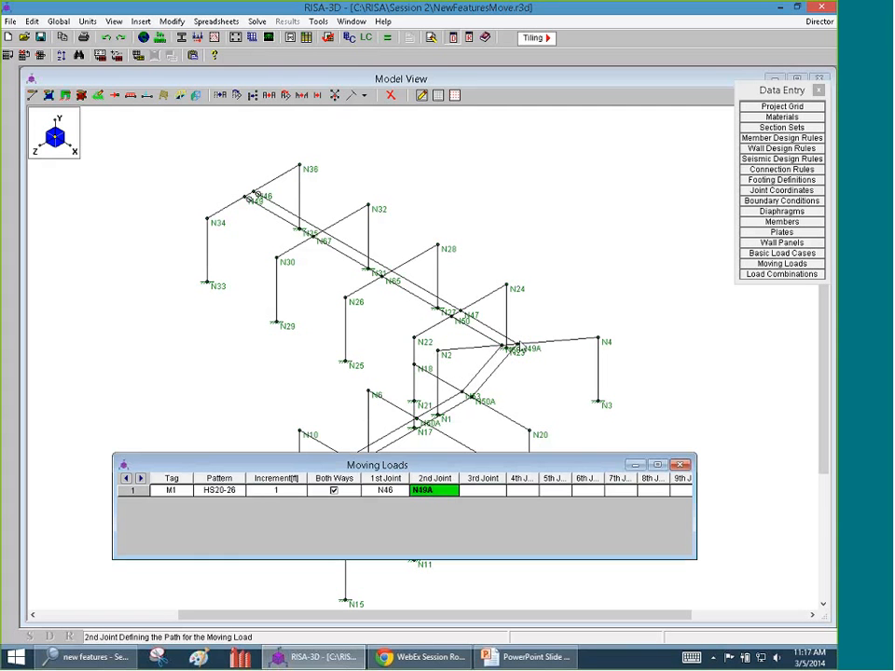
text(49A)
click(479, 491)
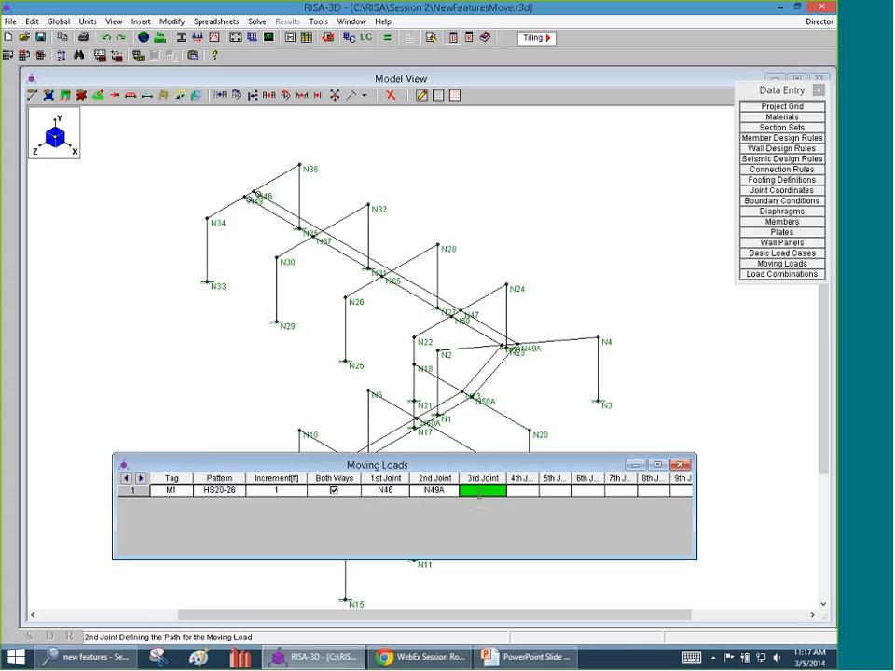
text(N50A)
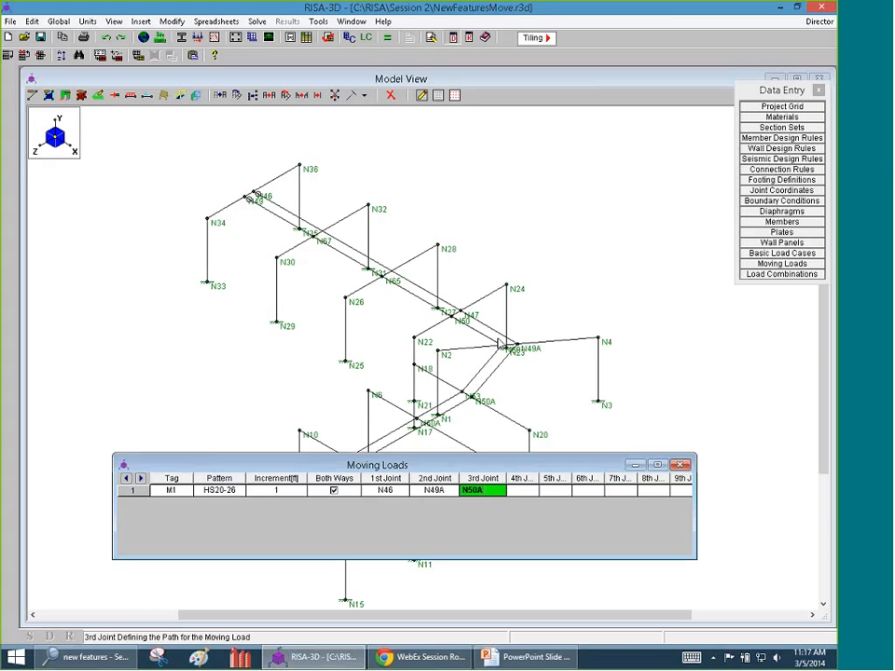
- Set the fourth path joint to N52 and start a new moving load row
drag(416, 468, 504, 536)
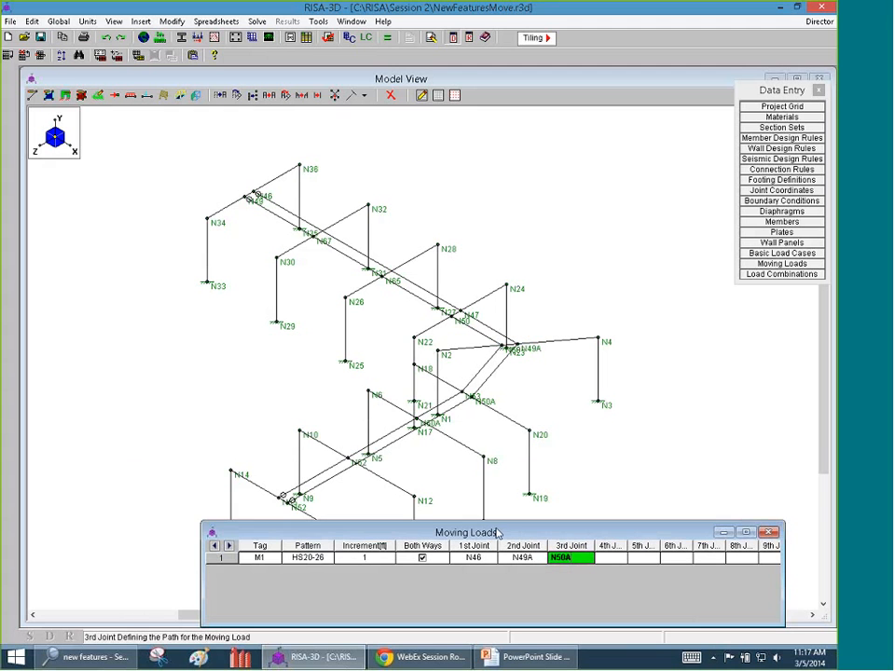
click(621, 565)
text(N52)
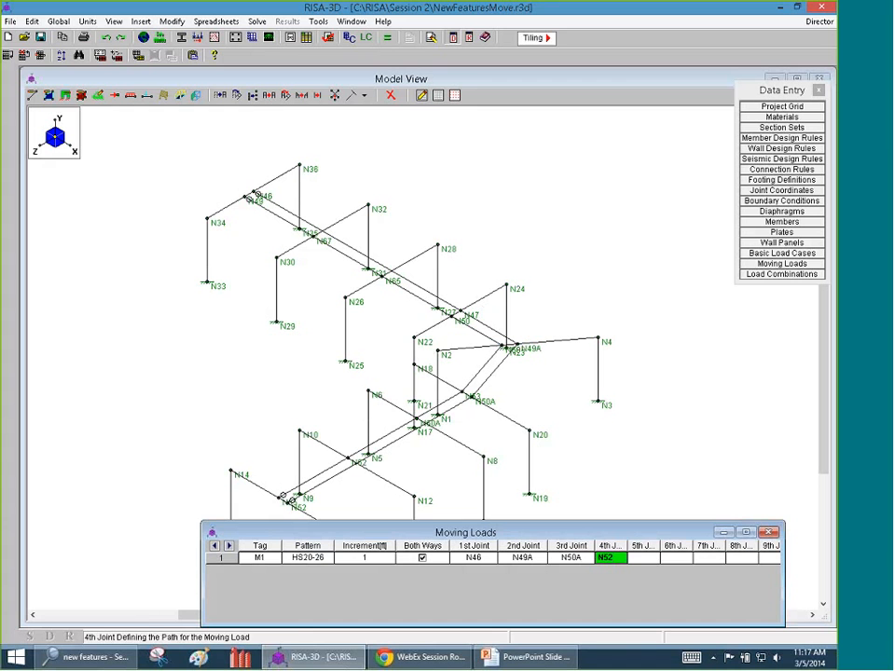
key(Return)
key(Tab)
key(Tab)
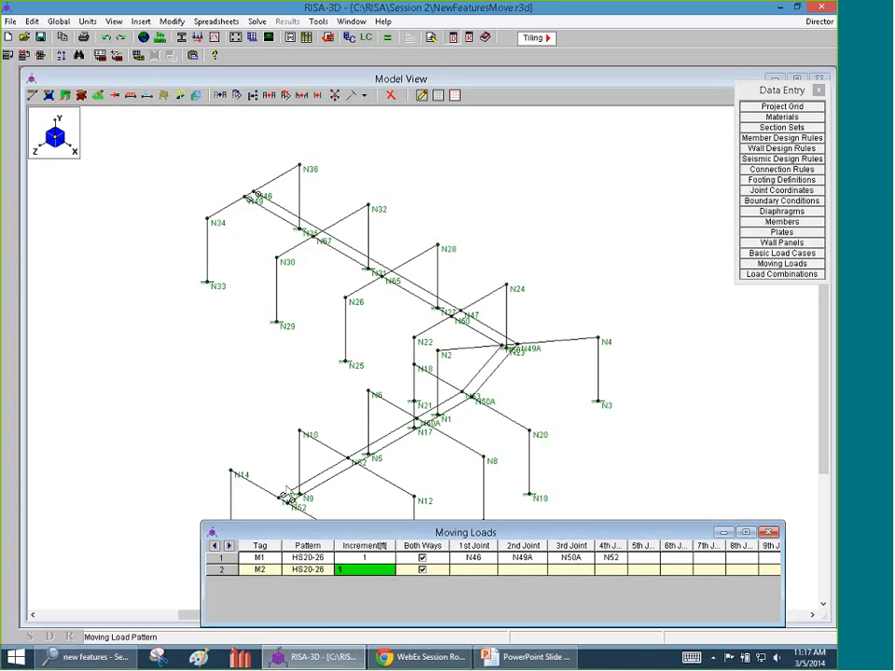
- Set moving load M2's first path joint to N49 and its second joint to N60
key(Tab)
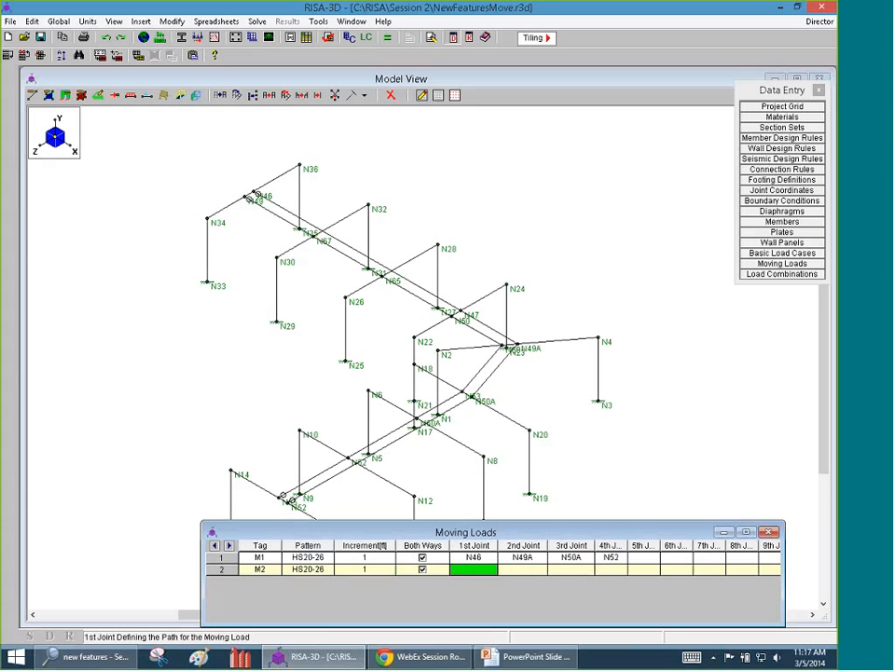
text(N49)
key(Tab)
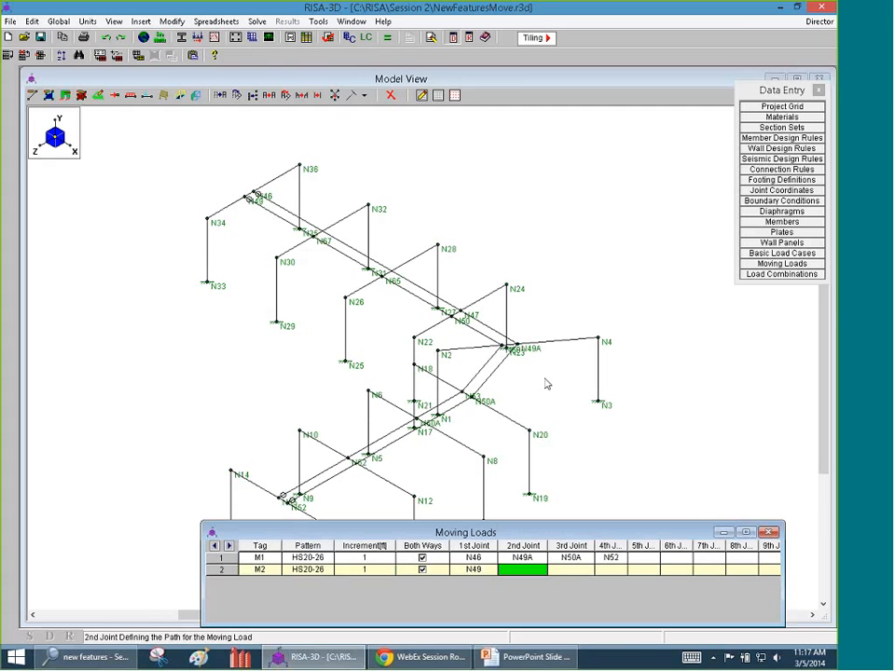
text(N60)
key(Tab)
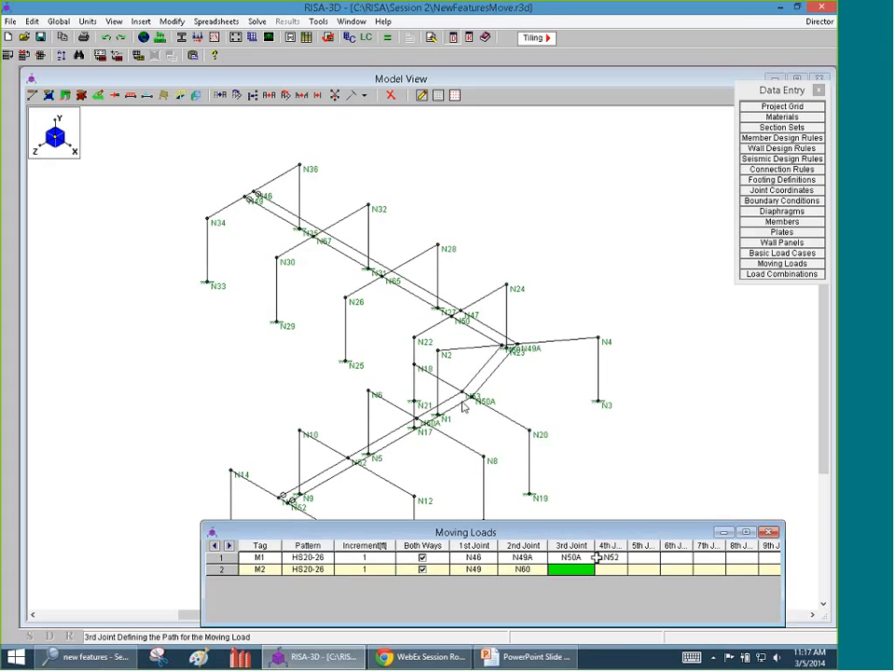
- Set M2's third path joint to N53 and fourth joint to N55, then close the moving loads table
text(N53)
click(612, 563)
text(N55)
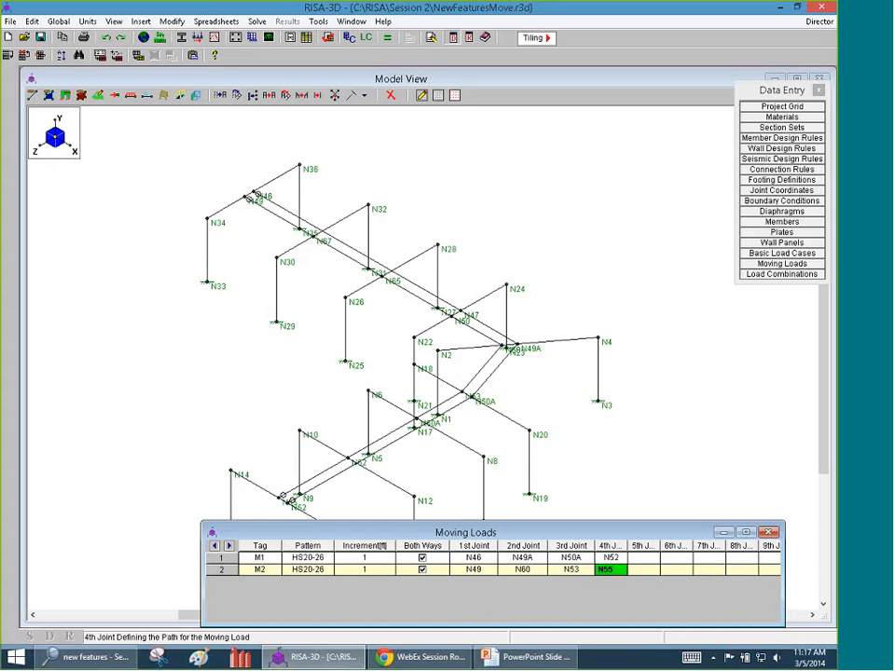
click(767, 534)
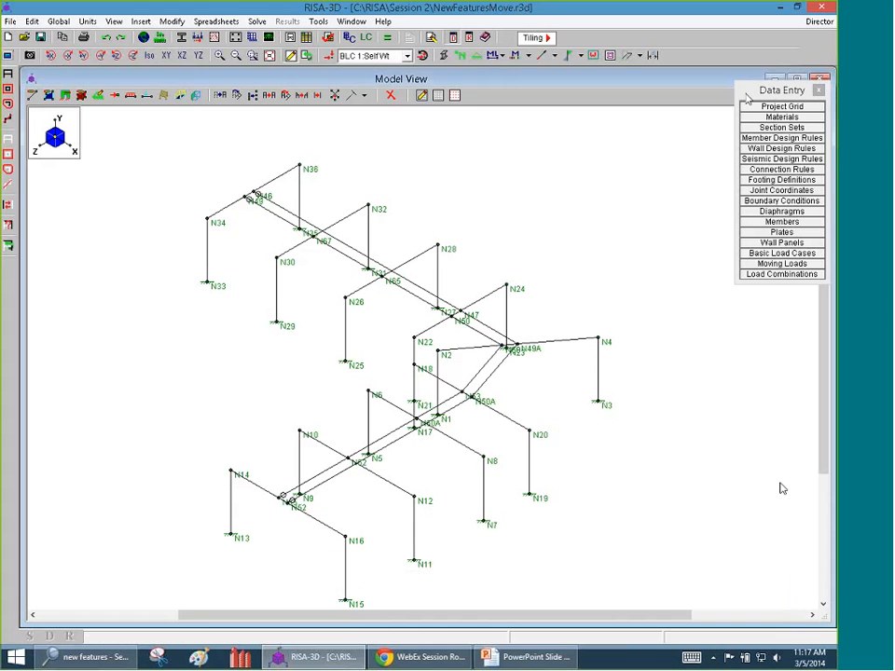
- Open the load combinations and assign the DL category to the Self Wt basic load case
click(771, 276)
drag(294, 160, 252, 149)
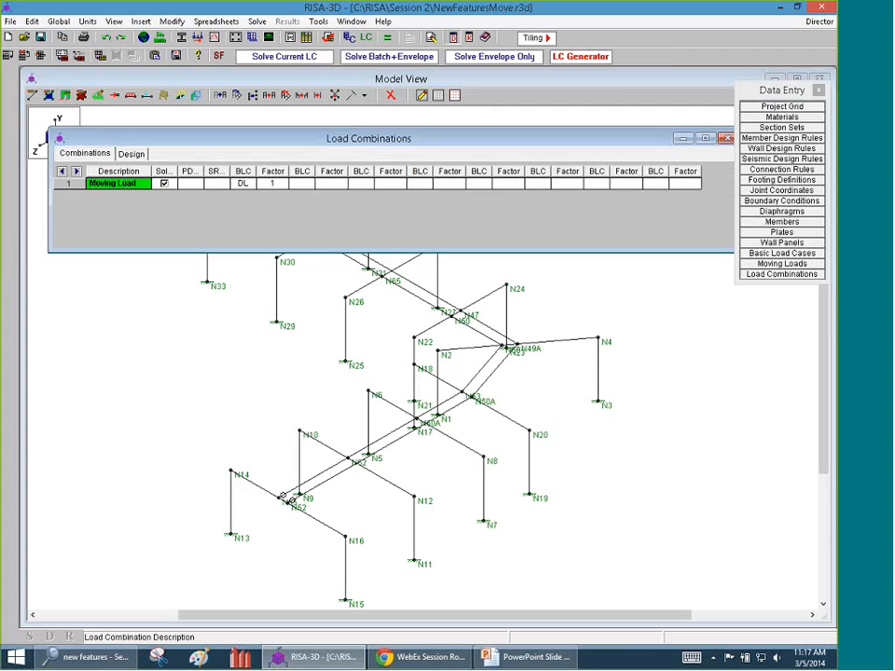
click(241, 184)
click(764, 256)
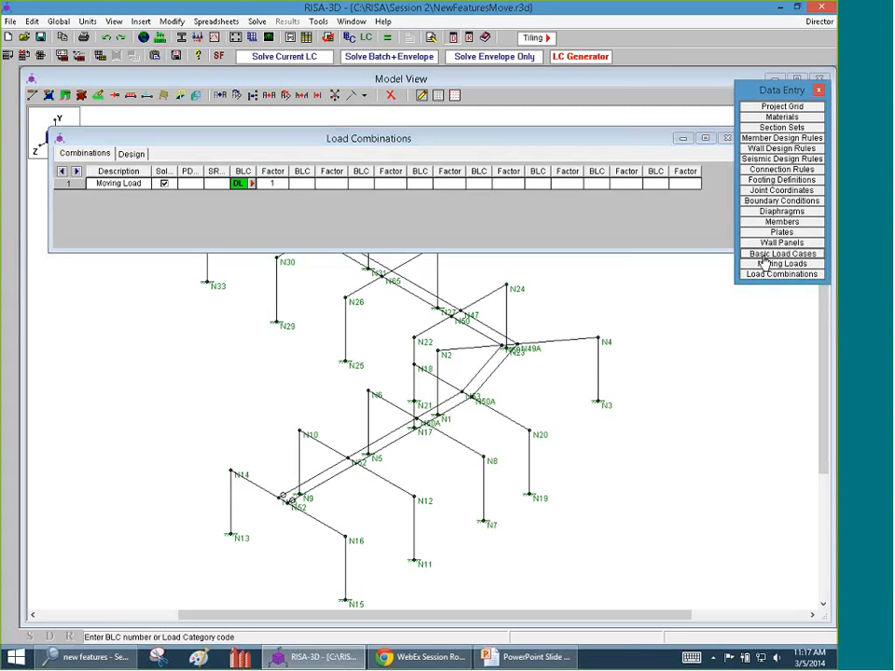
click(269, 192)
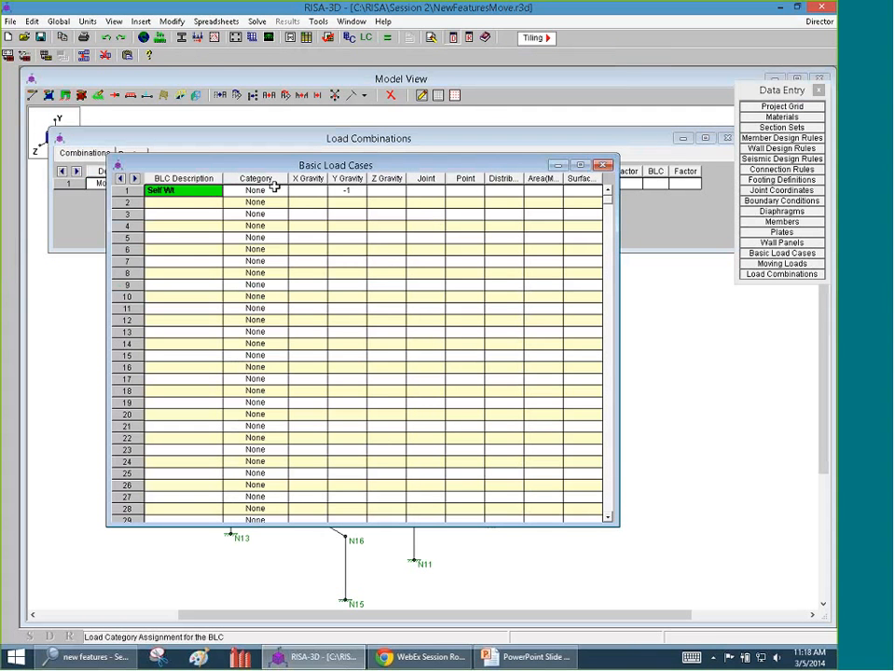
text(d)
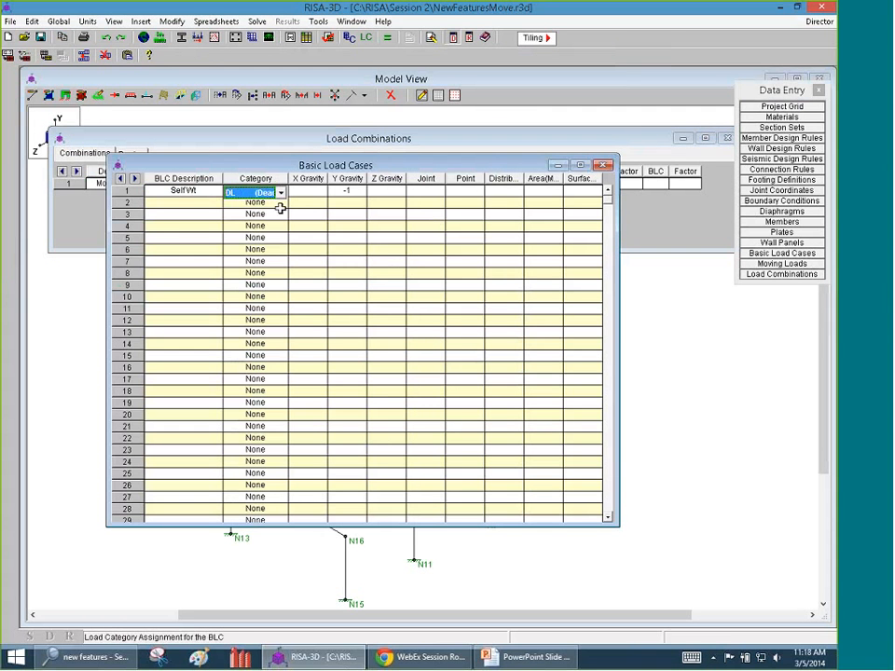
click(609, 166)
- Add moving load M1 with a factor of 1 to the Moving Load combination
click(307, 185)
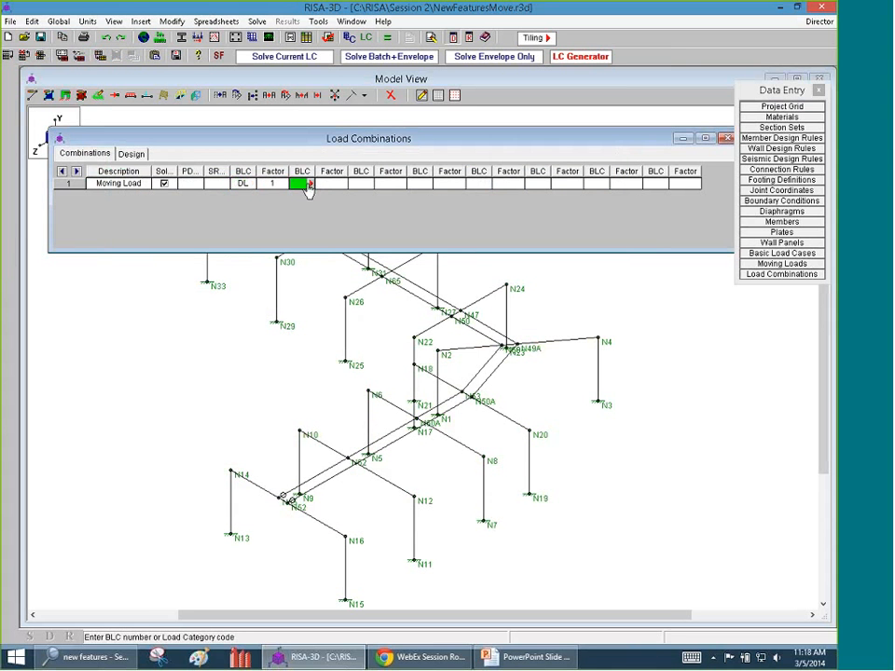
drag(311, 172, 329, 172)
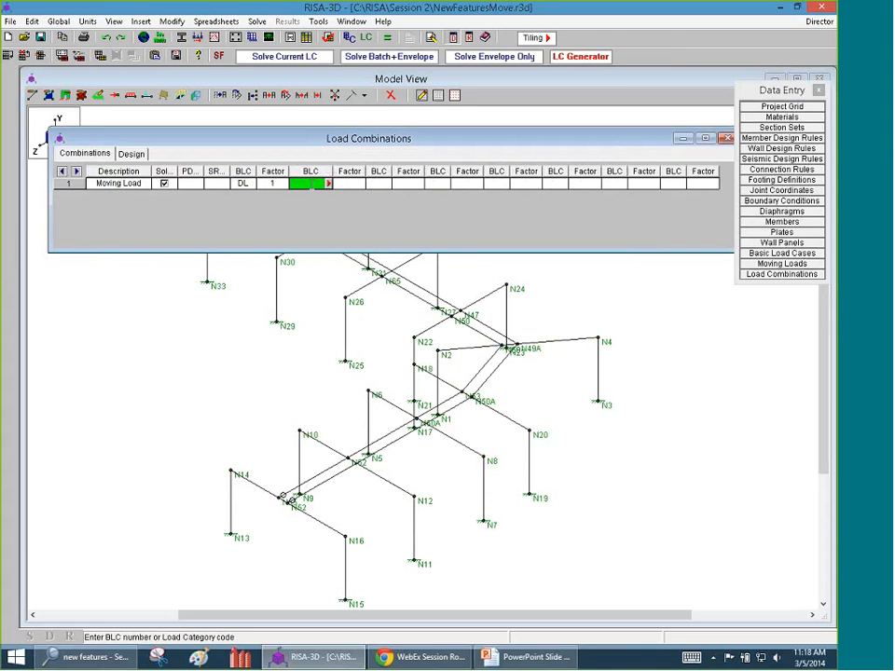
click(329, 185)
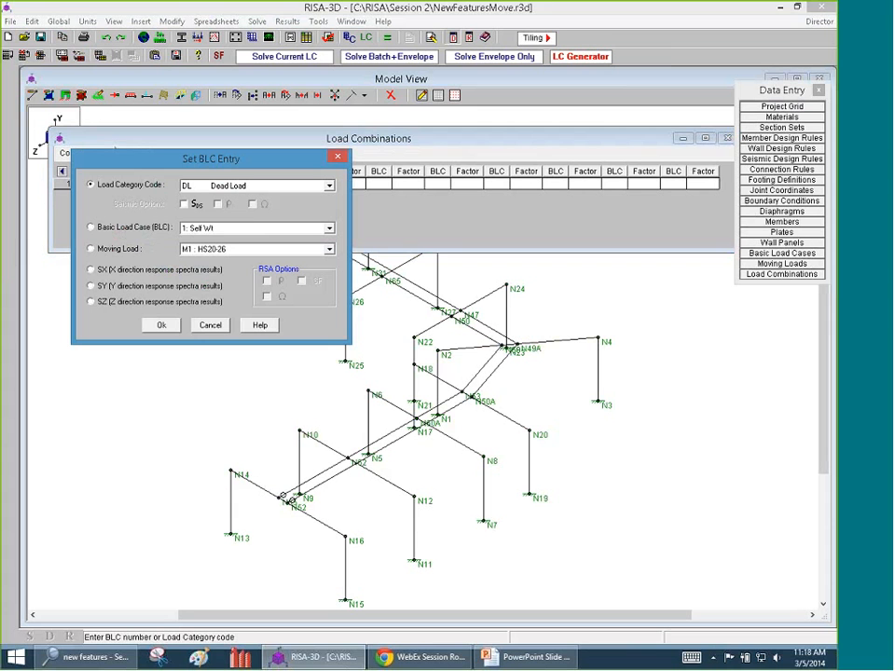
click(120, 249)
click(163, 324)
click(351, 184)
text(1)
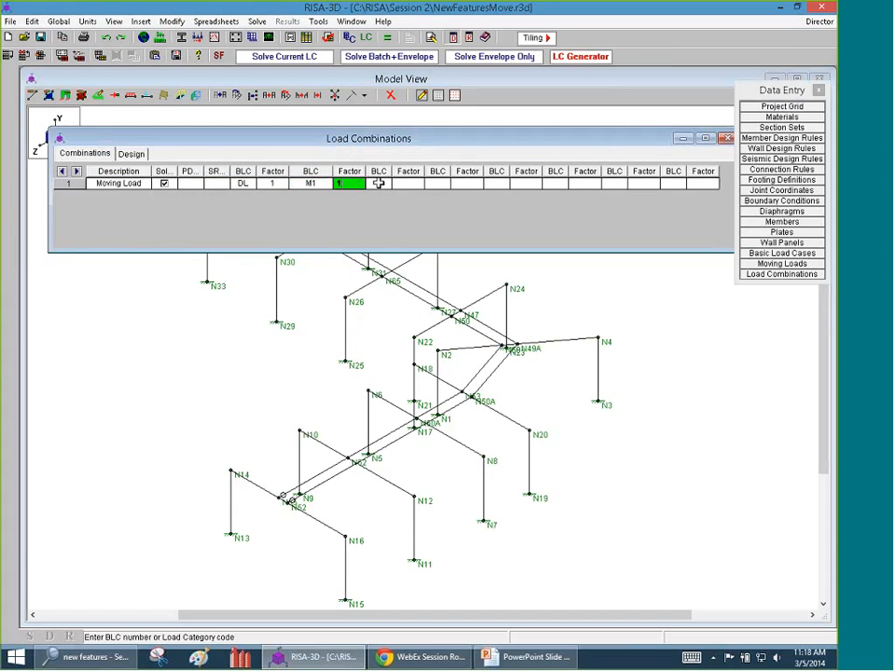
- Add moving load M2 with a factor of 1 to the combination and close the load combinations table
click(380, 184)
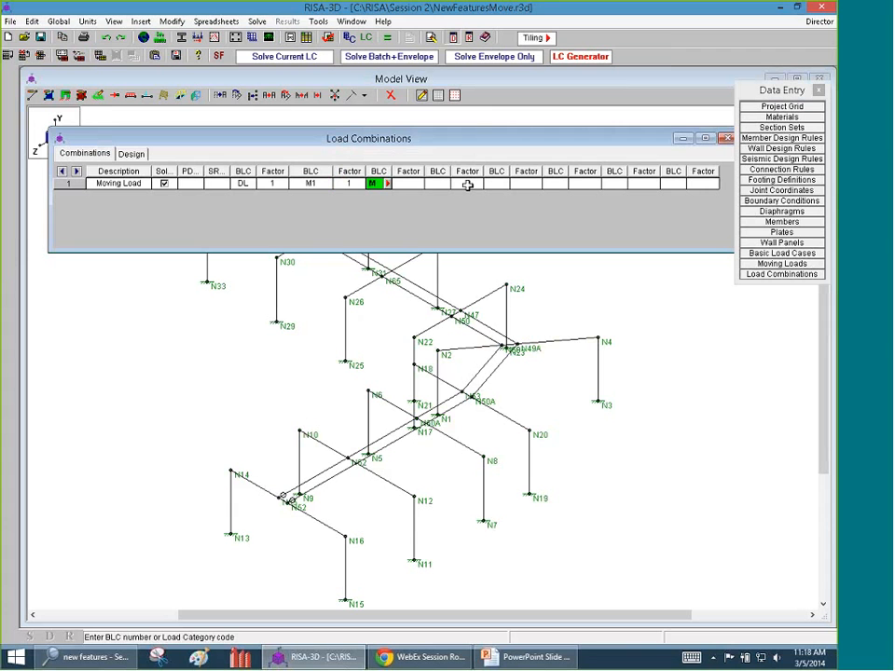
text(M2)
key(Return)
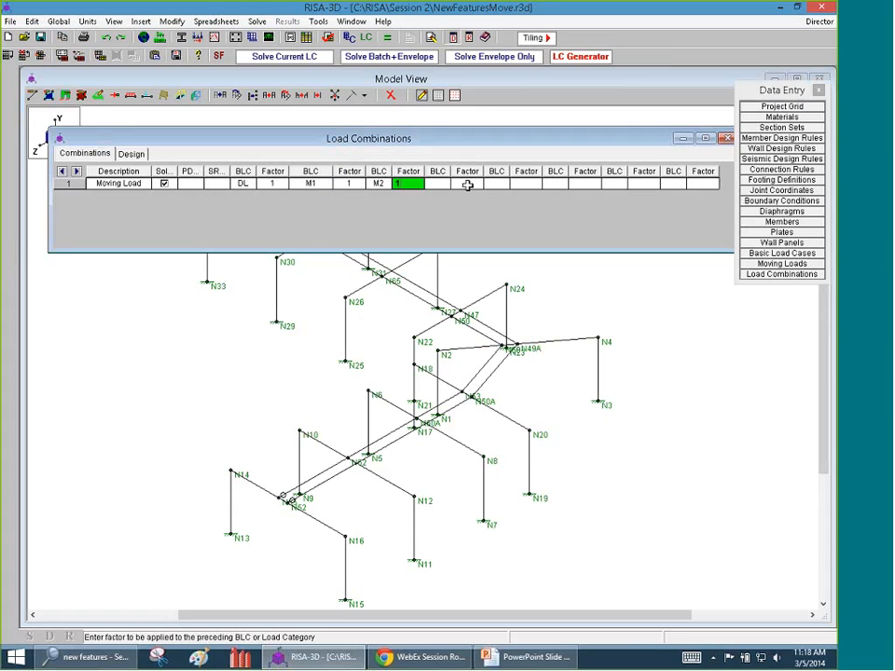
text(1)
click(350, 184)
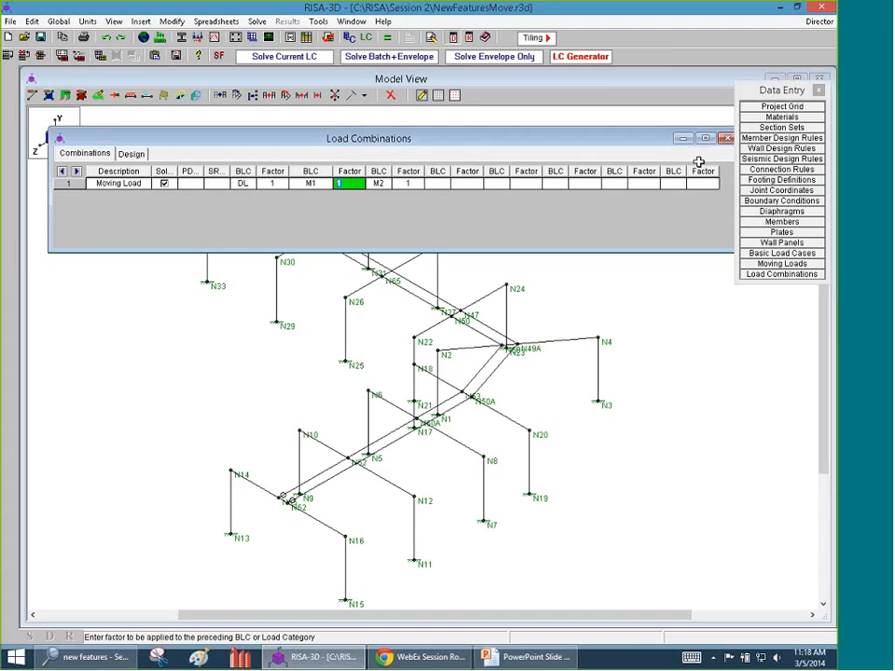
click(725, 138)
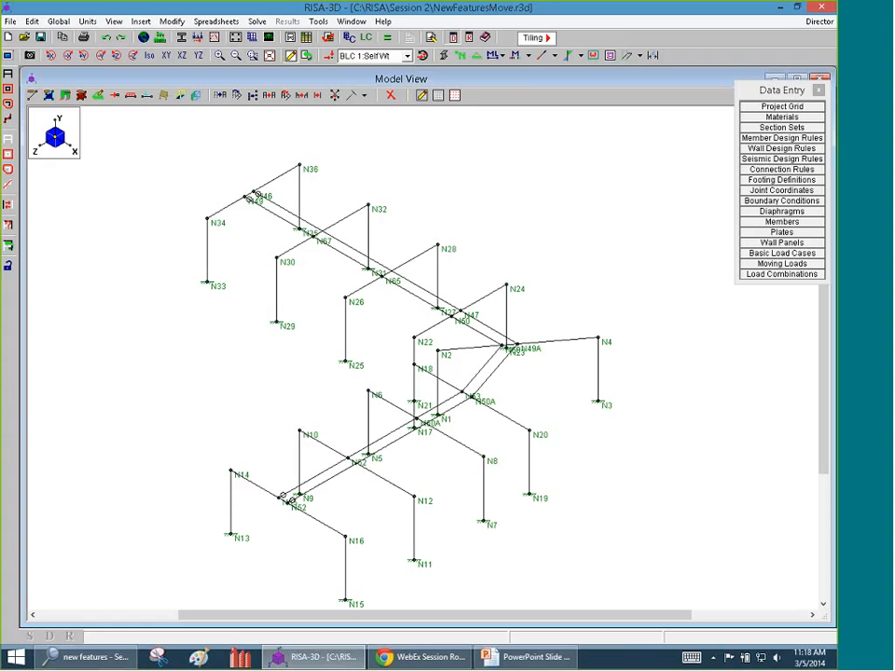
- Try to pick LC1: Moving Load for animation in the view's load display options
click(8, 57)
drag(140, 87, 543, 97)
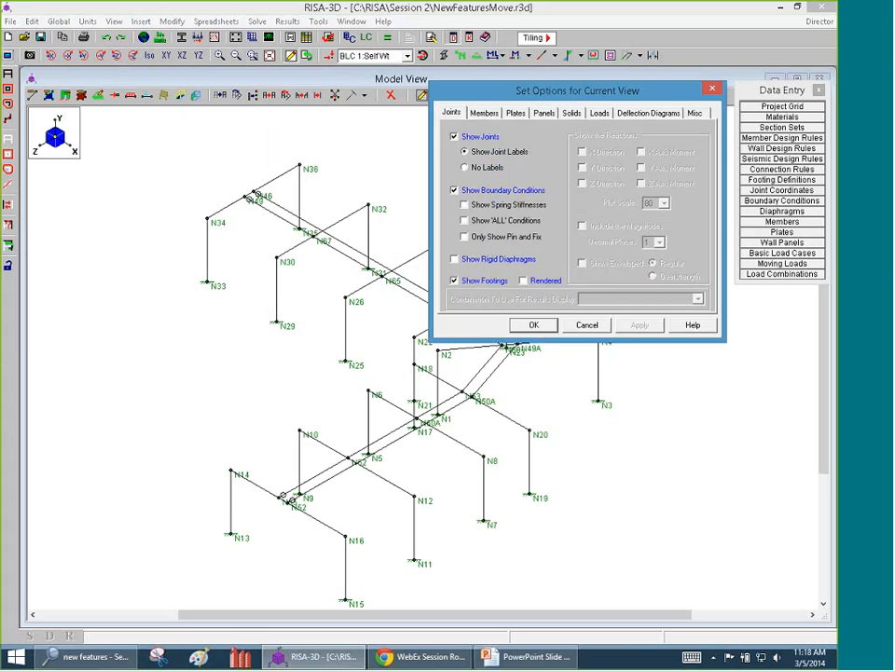
click(599, 112)
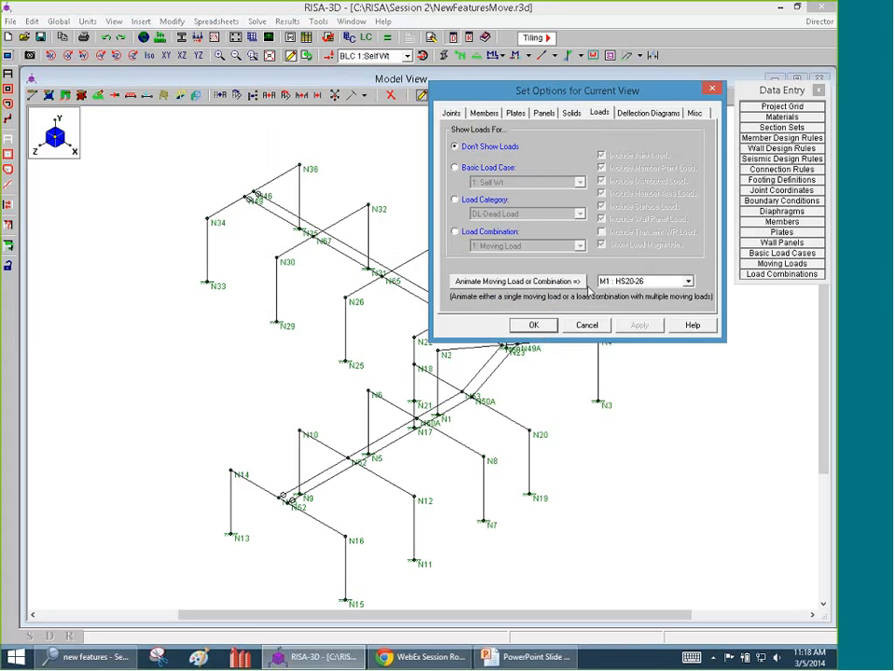
click(653, 281)
click(637, 310)
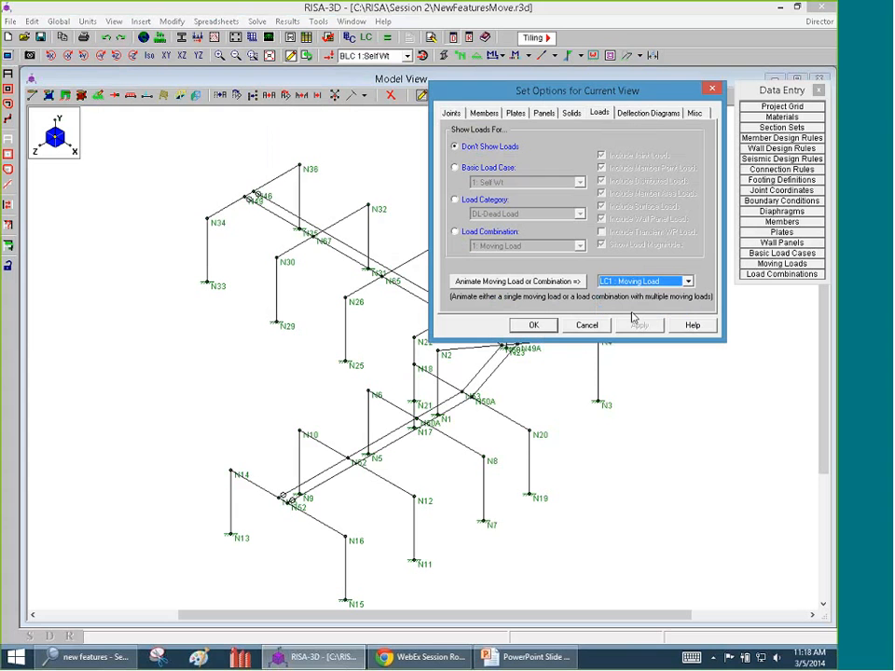
click(534, 325)
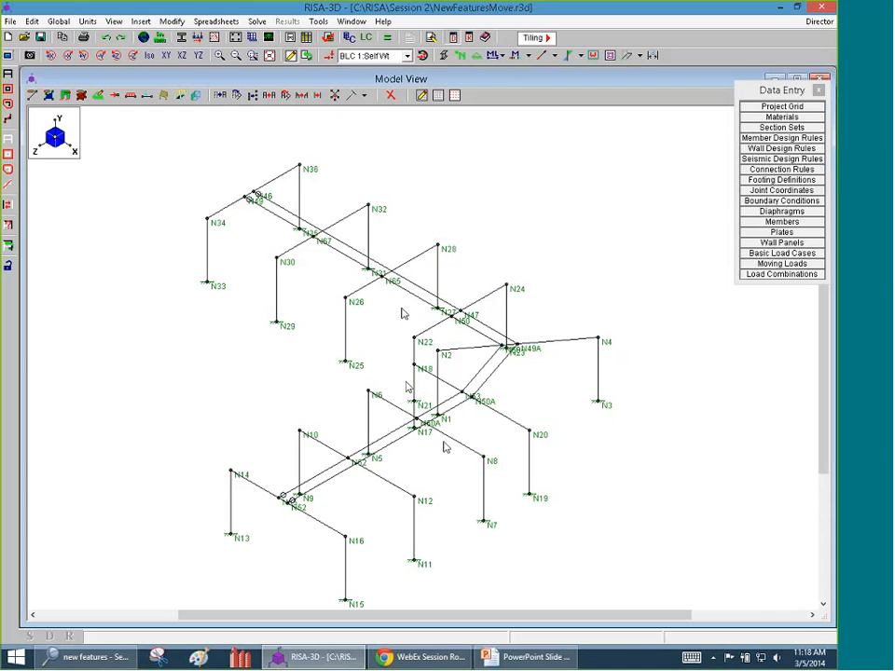
- Animate load combination LC1: Moving Load in the model view
click(7, 54)
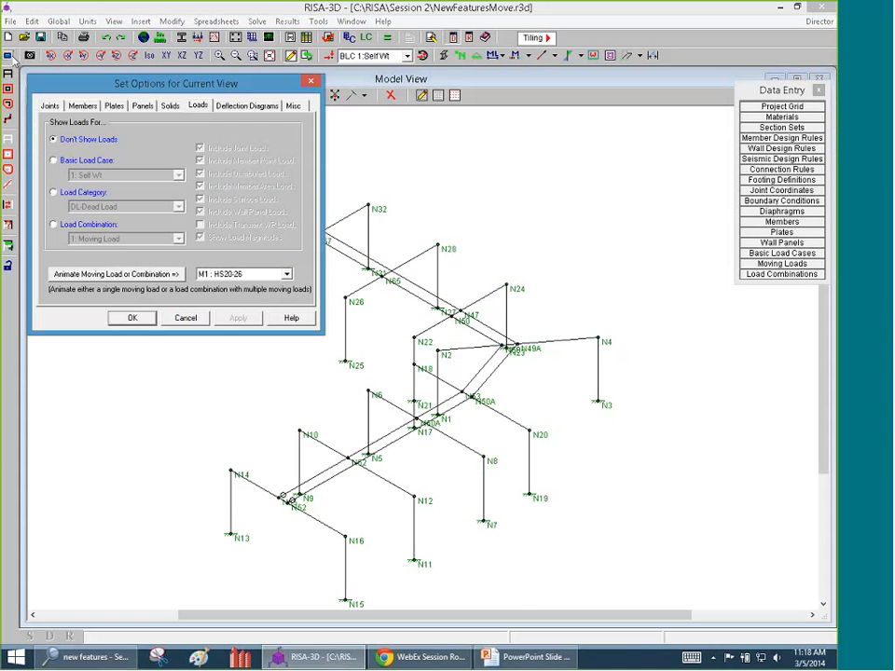
click(203, 274)
click(213, 305)
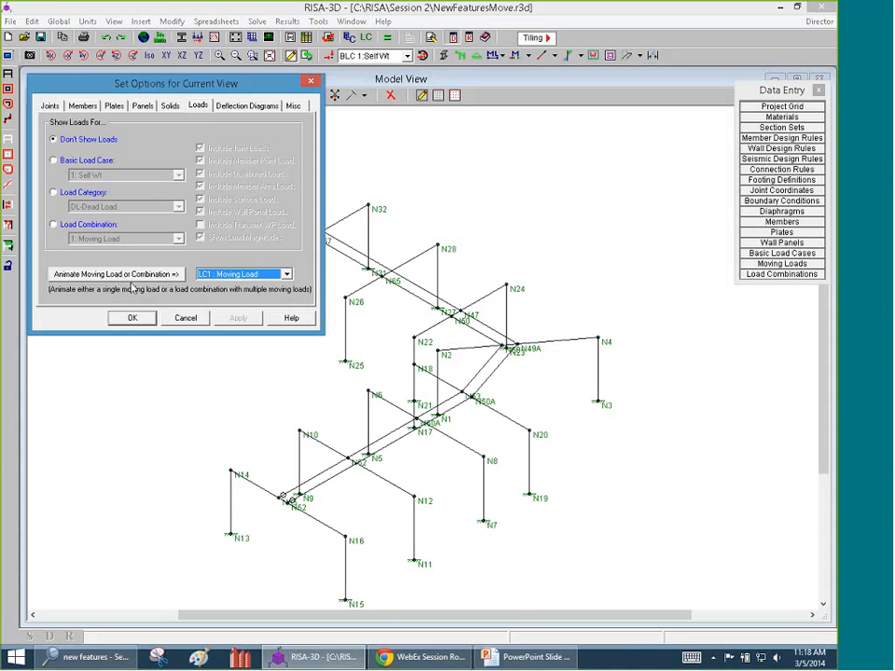
click(125, 274)
click(132, 317)
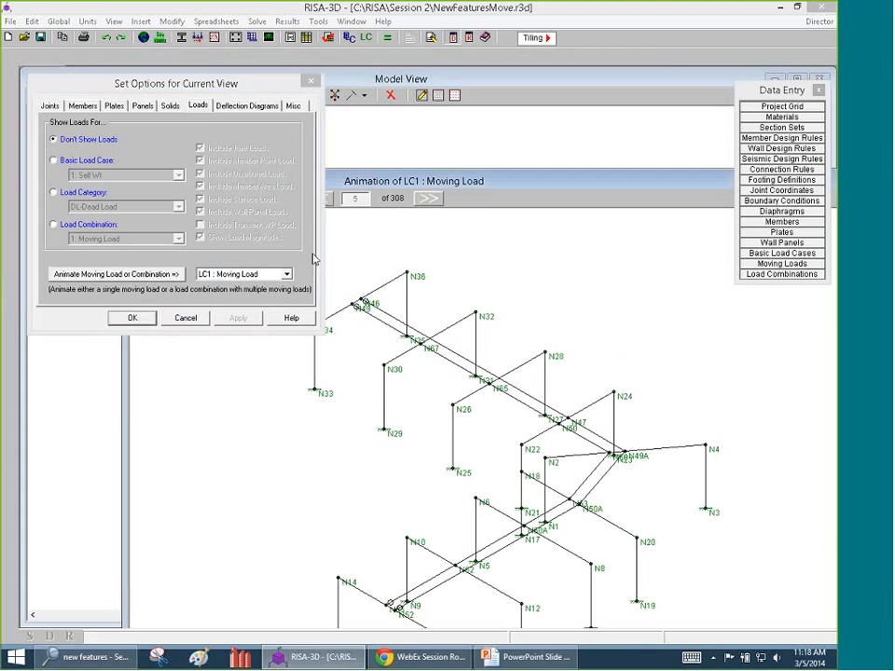
- Pause the moving load animation and step backward through its frames
drag(419, 185, 324, 106)
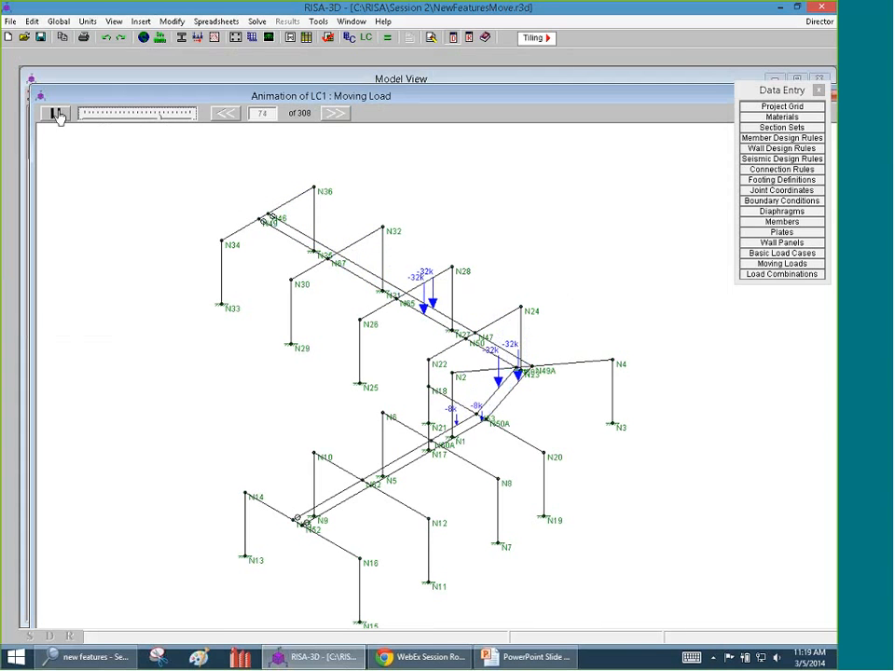
click(56, 113)
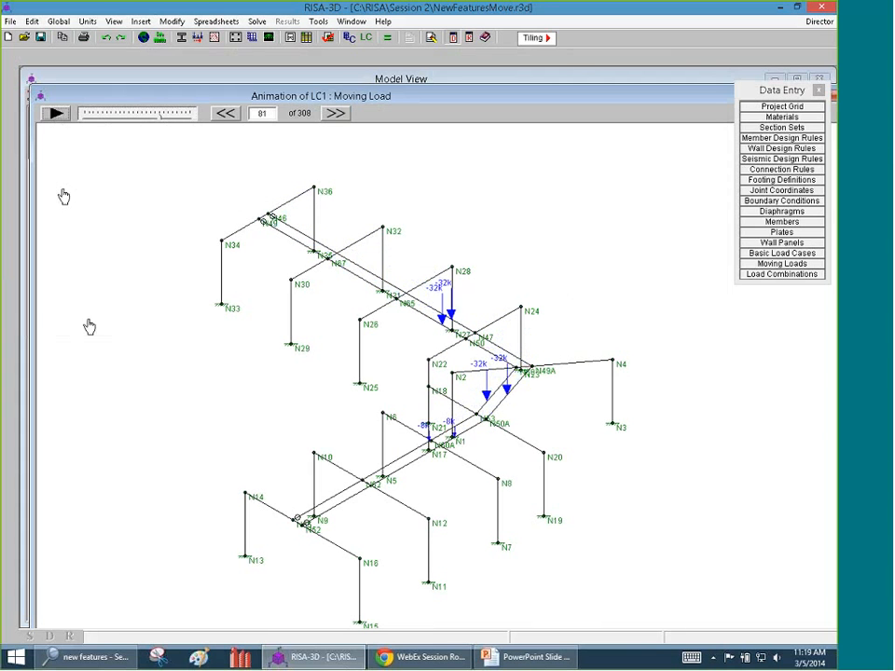
double_click(269, 114)
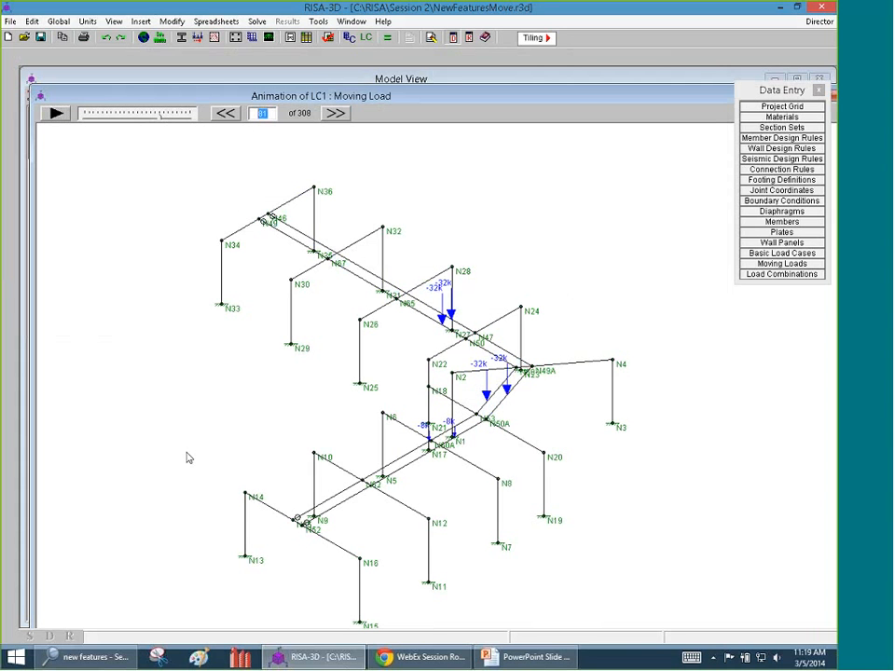
click(228, 115)
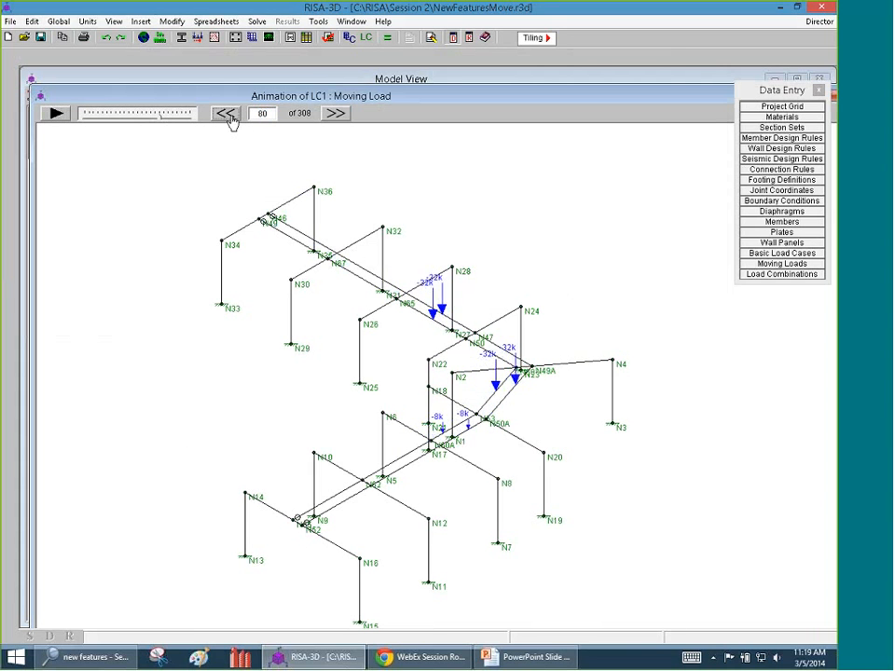
click(231, 120)
double_click(231, 120)
click(231, 120)
click(231, 120)
click(231, 121)
click(231, 120)
click(232, 120)
click(232, 120)
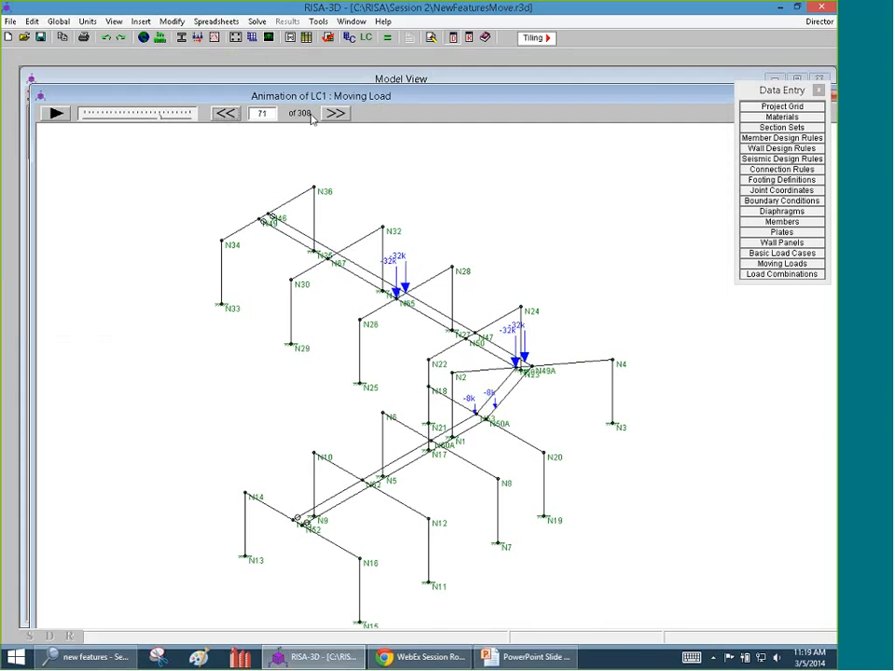
- Step forward through the animation frames and jump to frame 50
click(332, 115)
click(333, 115)
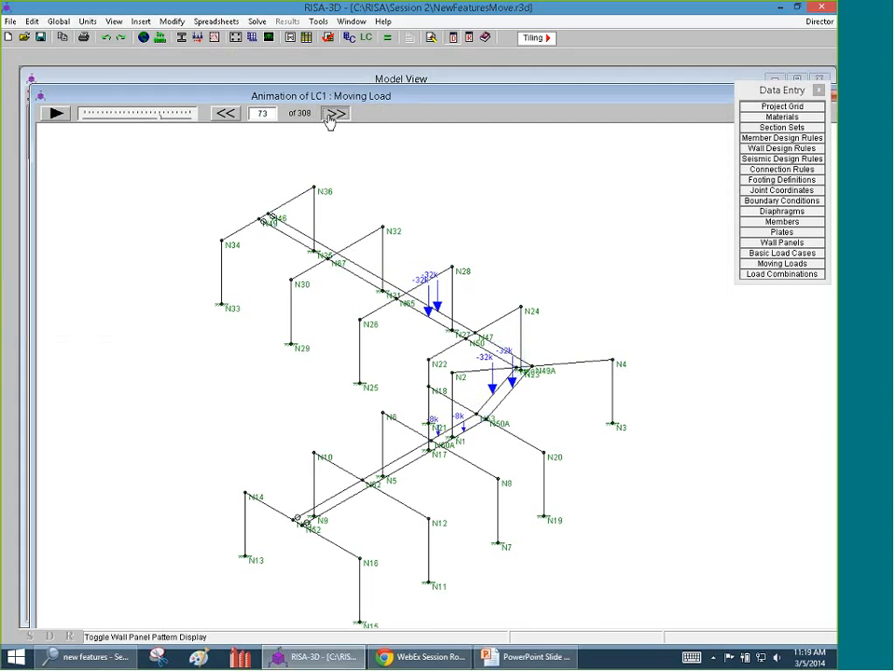
double_click(329, 117)
double_click(329, 118)
double_click(329, 118)
double_click(329, 117)
double_click(329, 117)
double_click(329, 118)
click(329, 117)
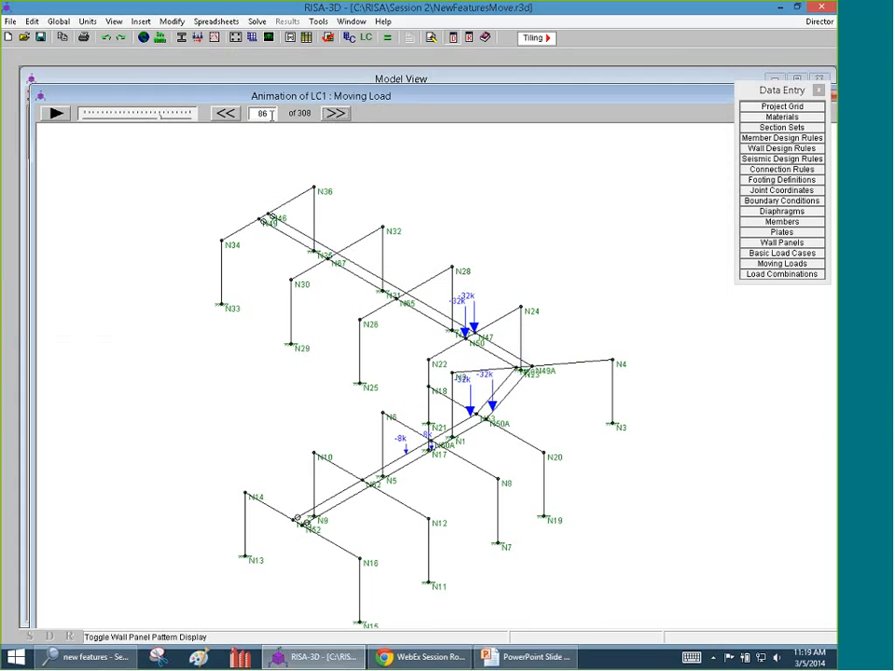
double_click(262, 113)
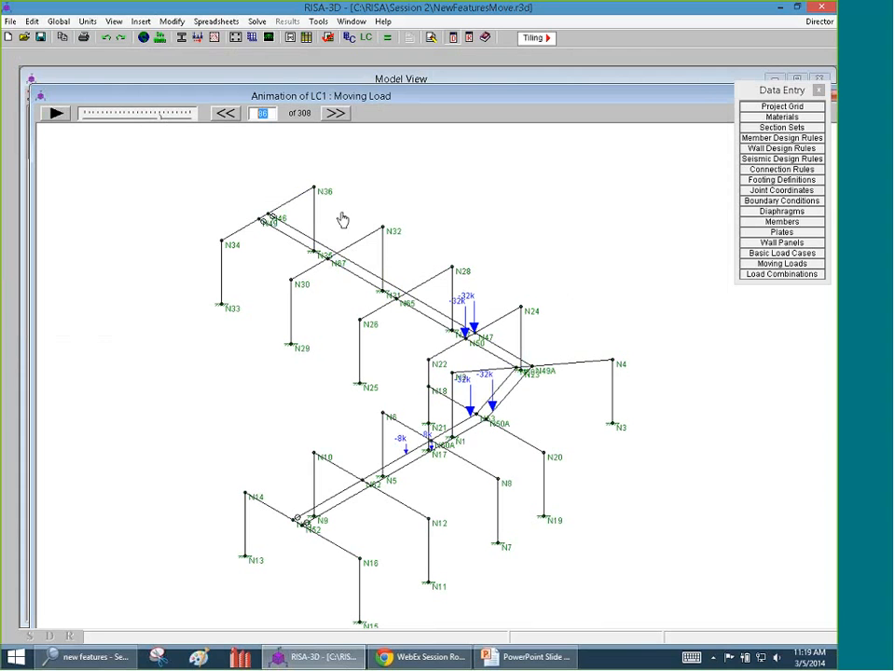
text(50)
key(Return)
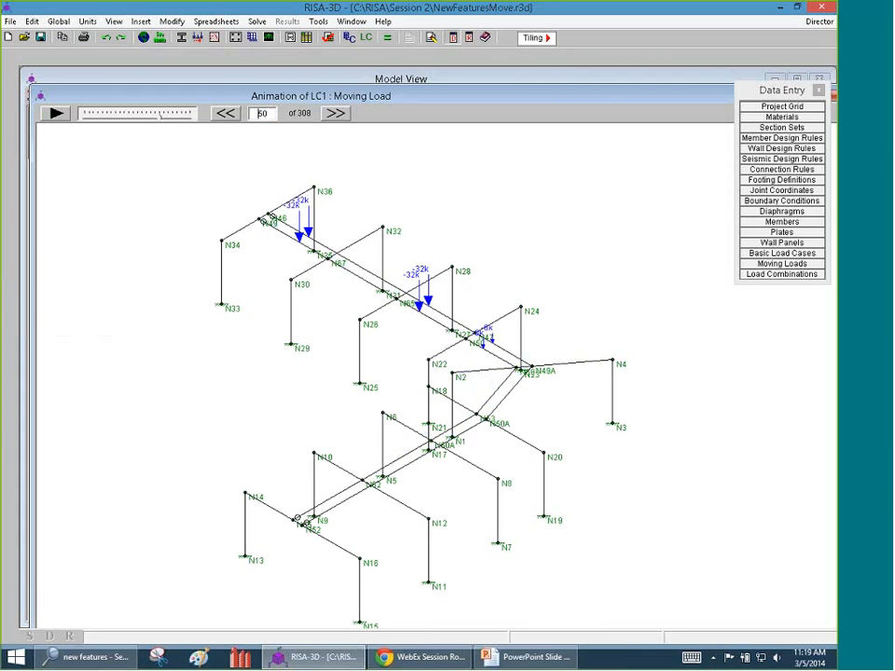
- Step forward frame by frame to examine the truck loads moving along the path
double_click(261, 113)
click(329, 113)
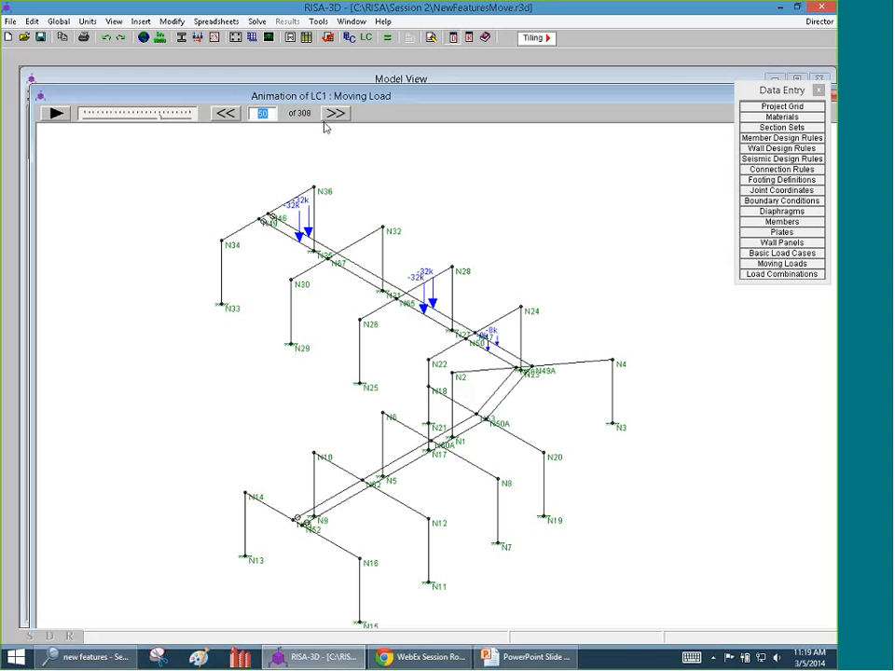
click(330, 114)
click(331, 114)
click(332, 116)
click(333, 116)
click(333, 116)
click(333, 116)
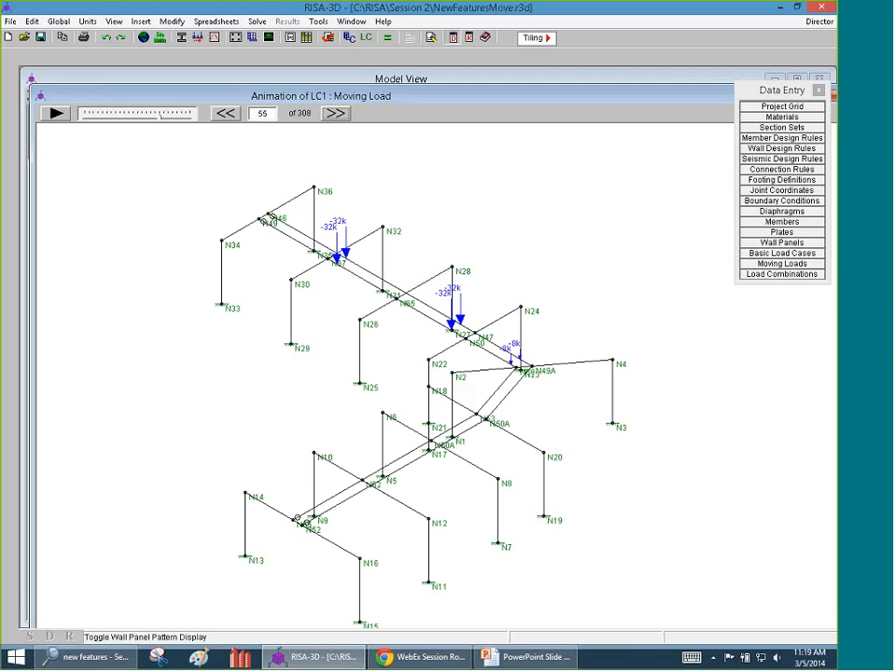
click(332, 117)
drag(396, 101, 303, 115)
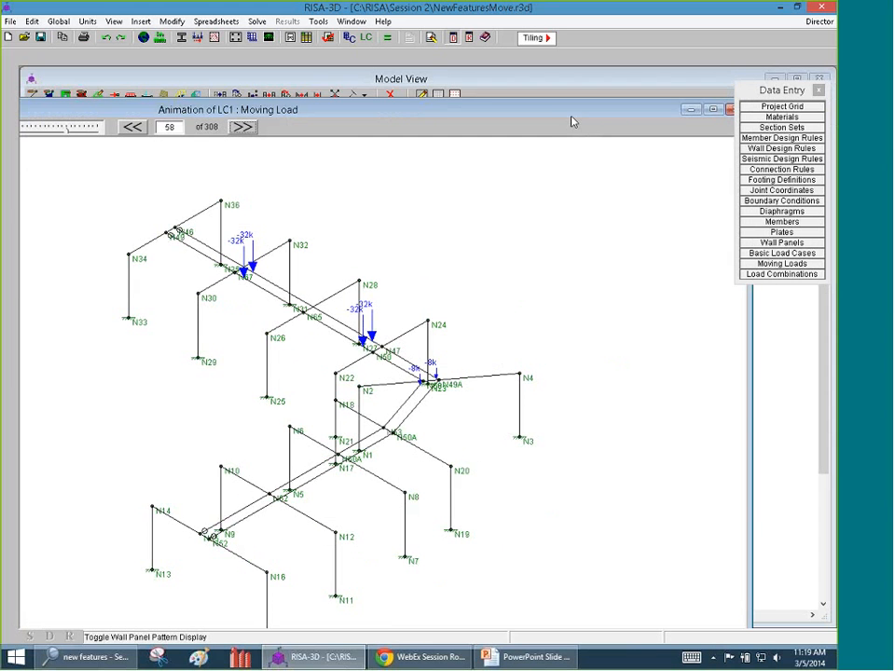
- Close the animation and solve an envelope of the marked load combinations, accepting the warning
drag(657, 111, 587, 120)
click(665, 120)
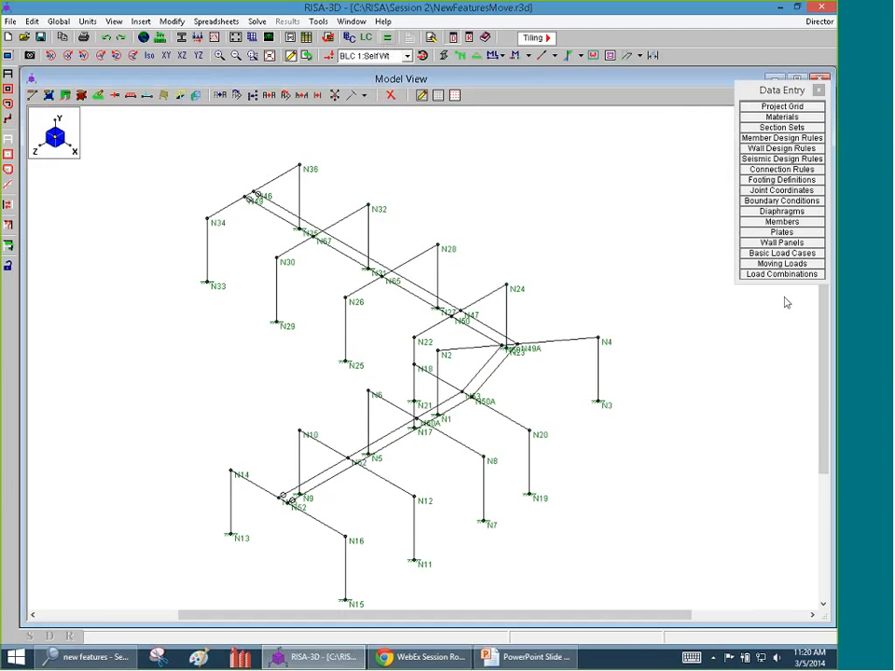
click(386, 40)
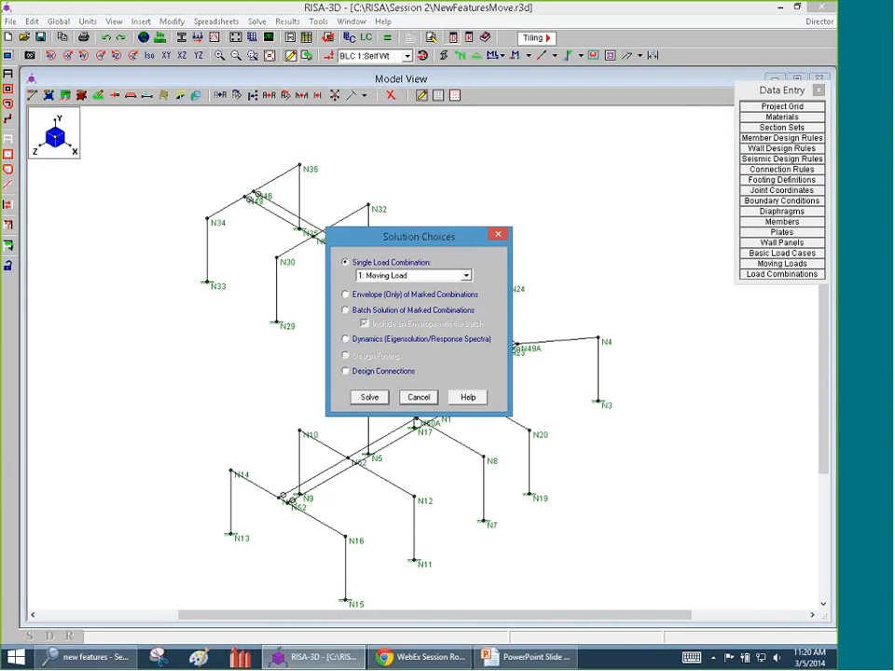
click(346, 294)
click(369, 397)
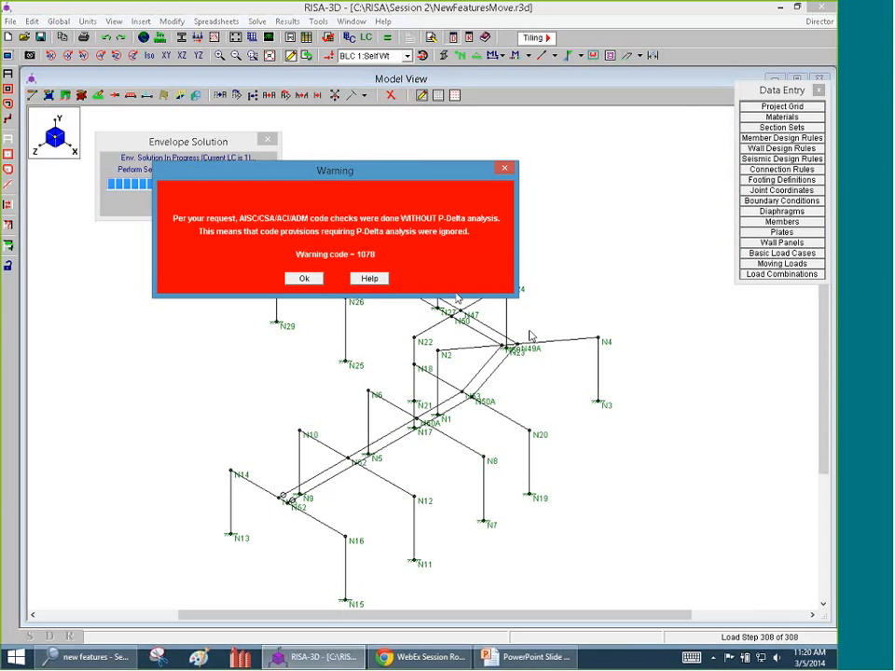
click(303, 280)
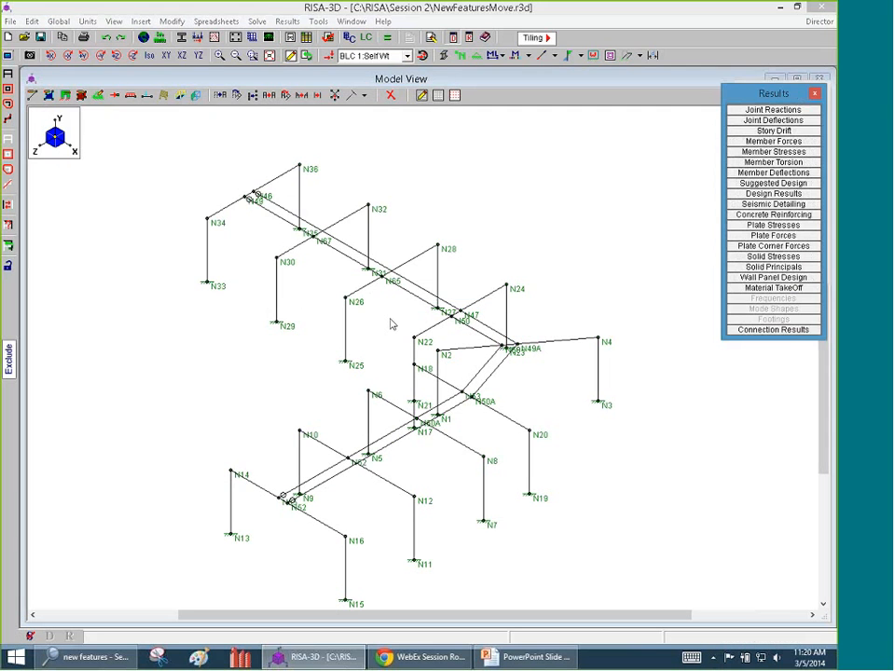
- Open the steel code check design results and examine the code check values and their governing load combination steps
click(783, 194)
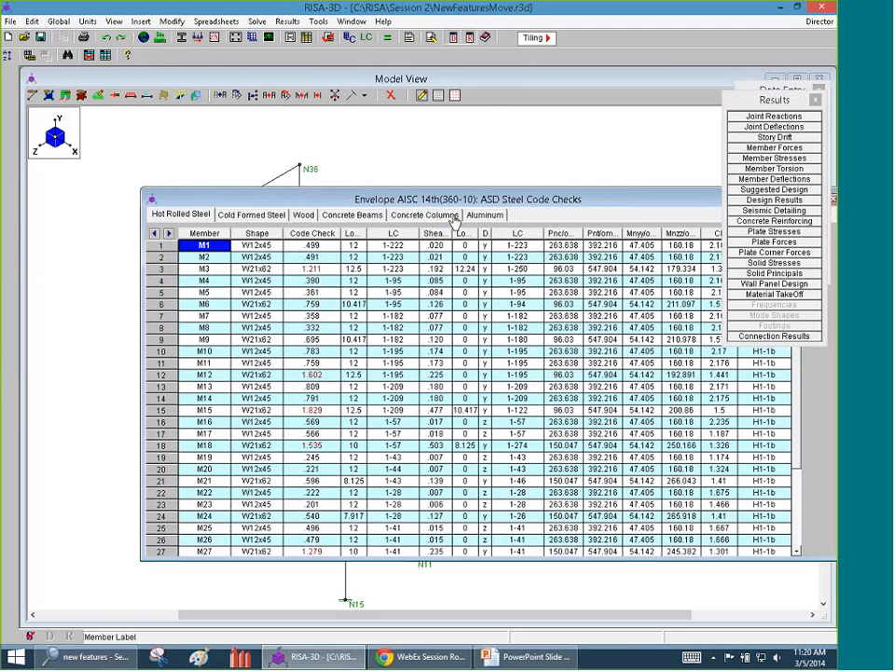
drag(433, 198, 324, 117)
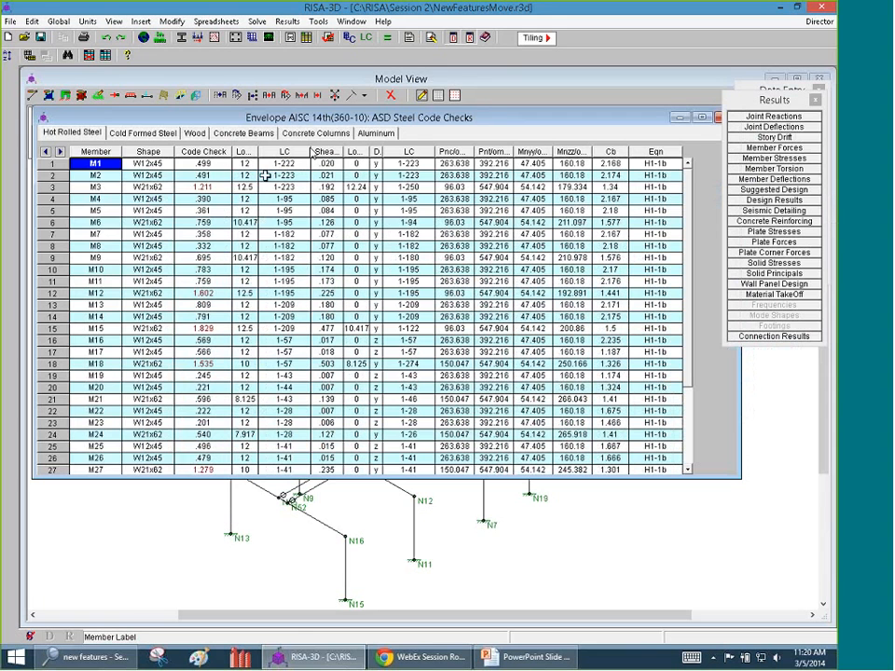
drag(215, 163, 214, 201)
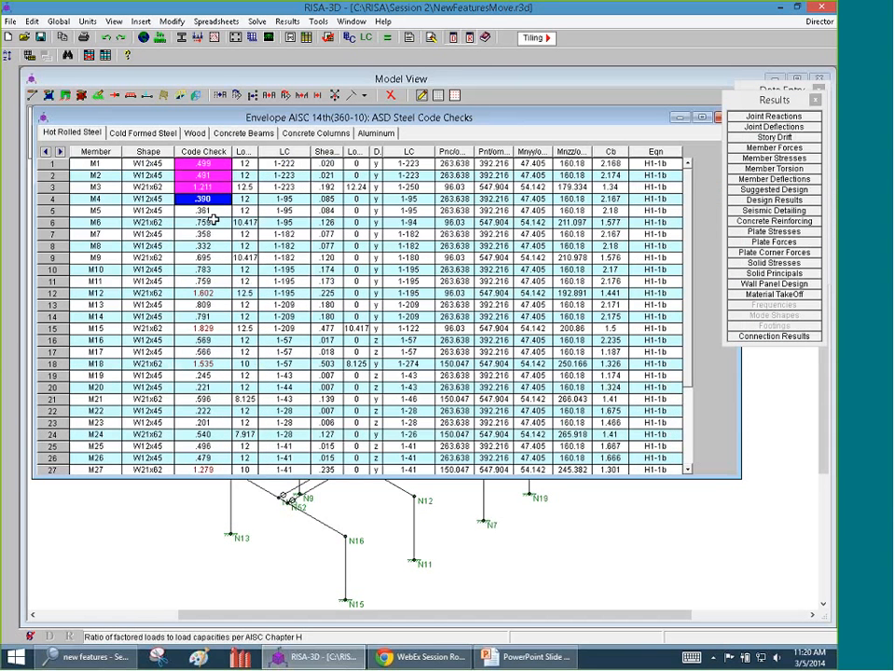
click(214, 294)
click(216, 187)
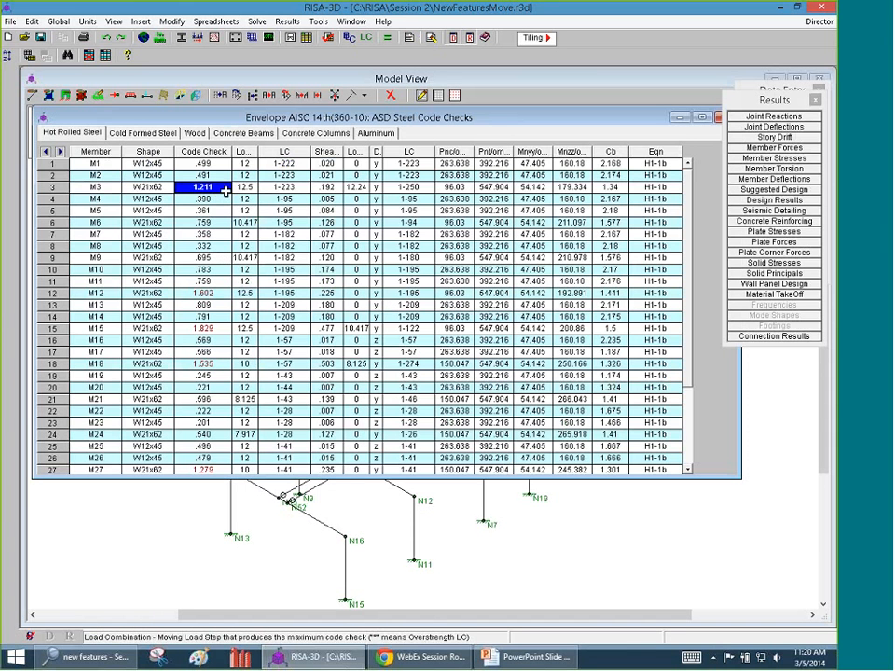
click(287, 188)
click(287, 151)
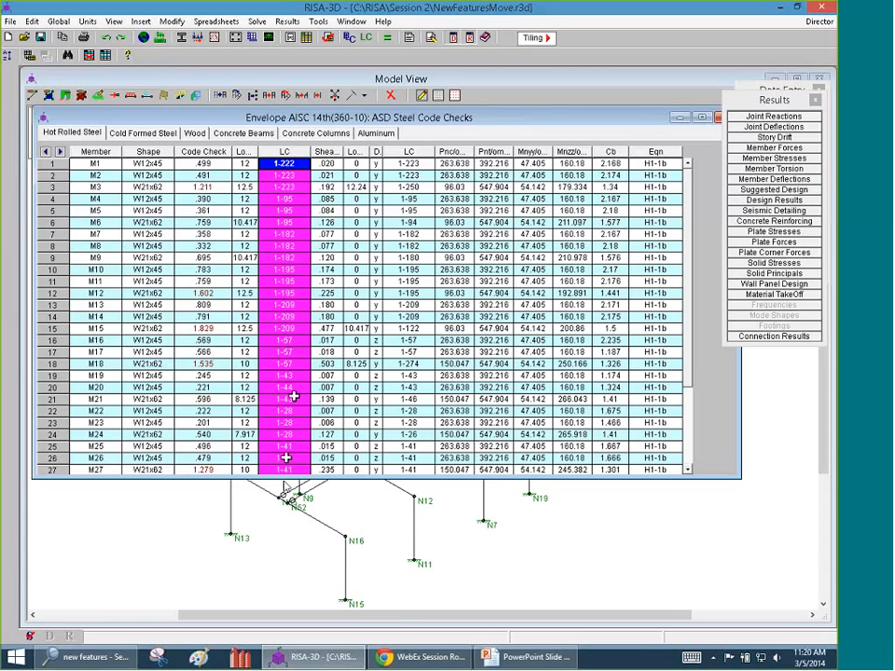
click(284, 175)
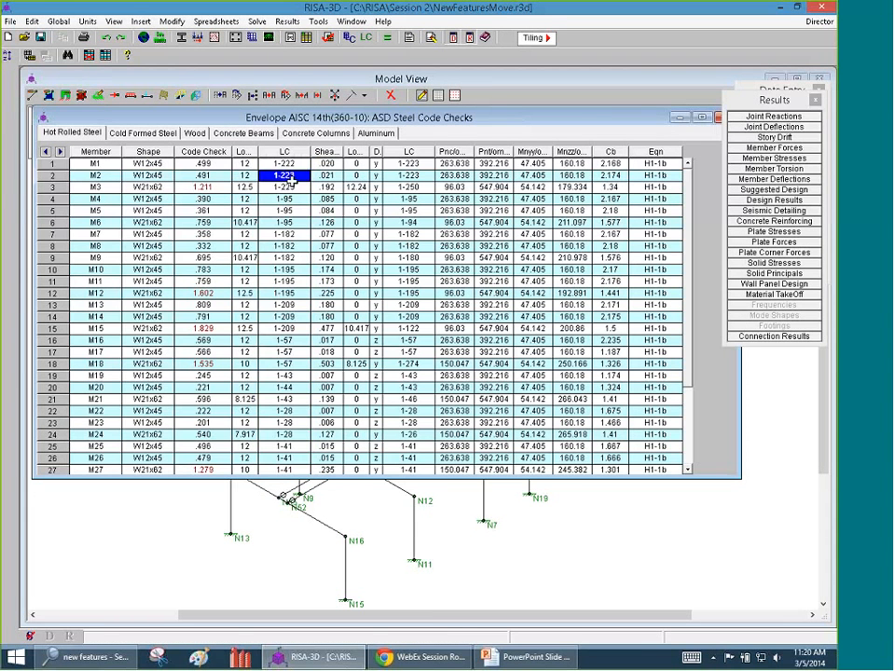
click(283, 189)
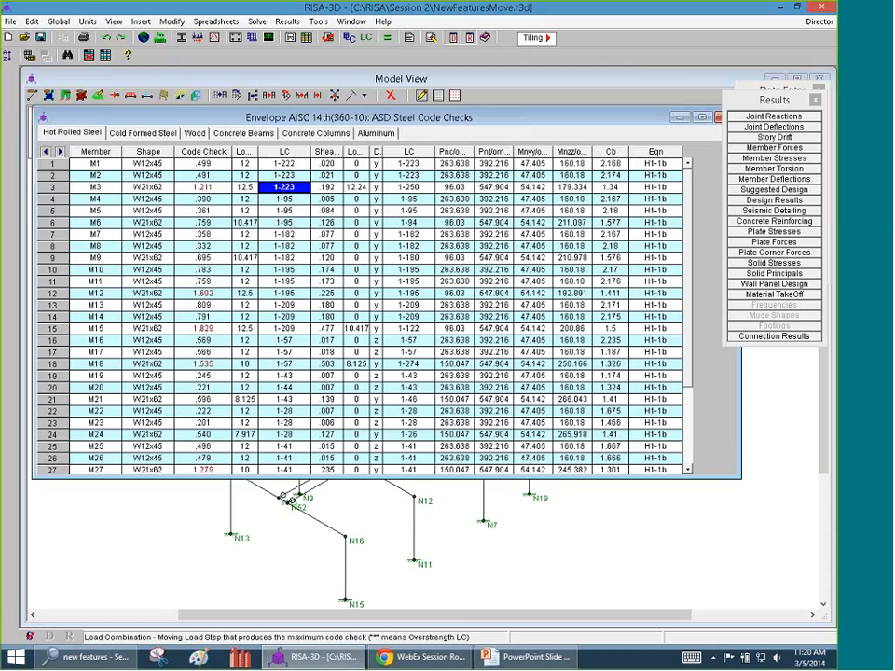
click(110, 188)
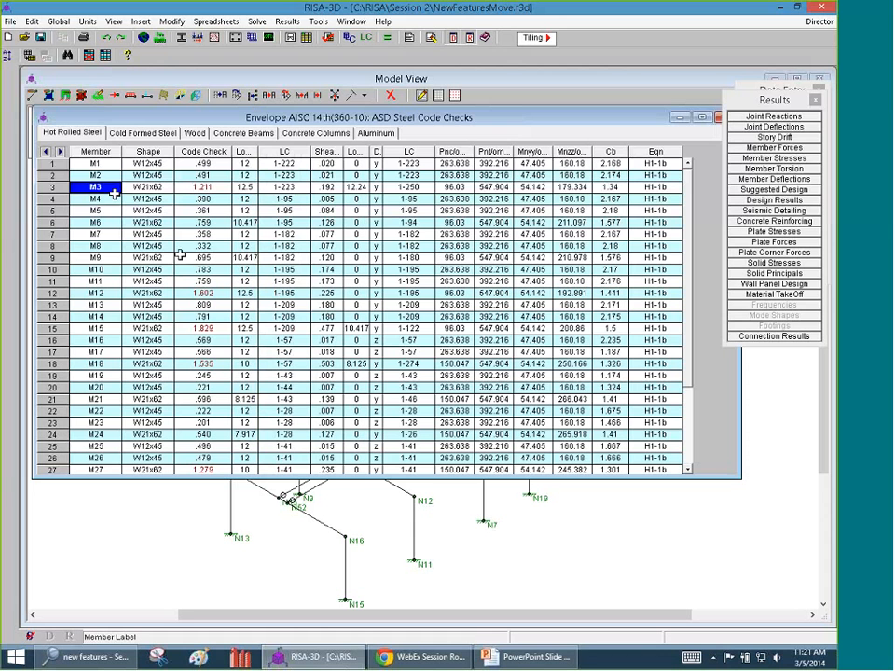
- Enlarge the code check spreadsheet to show all members and examine the highest code checks and governing load steps
click(215, 328)
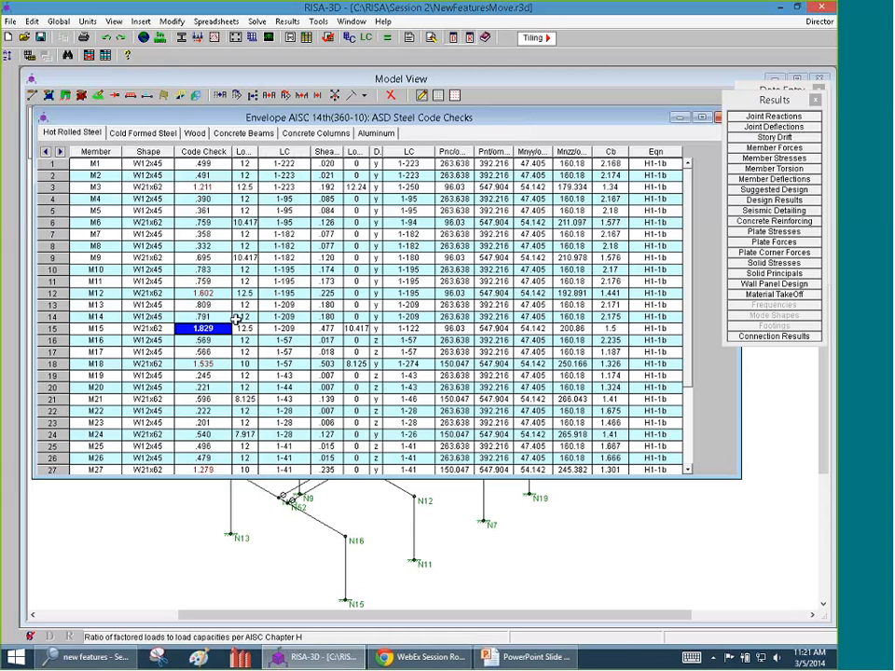
key(Right)
key(Right)
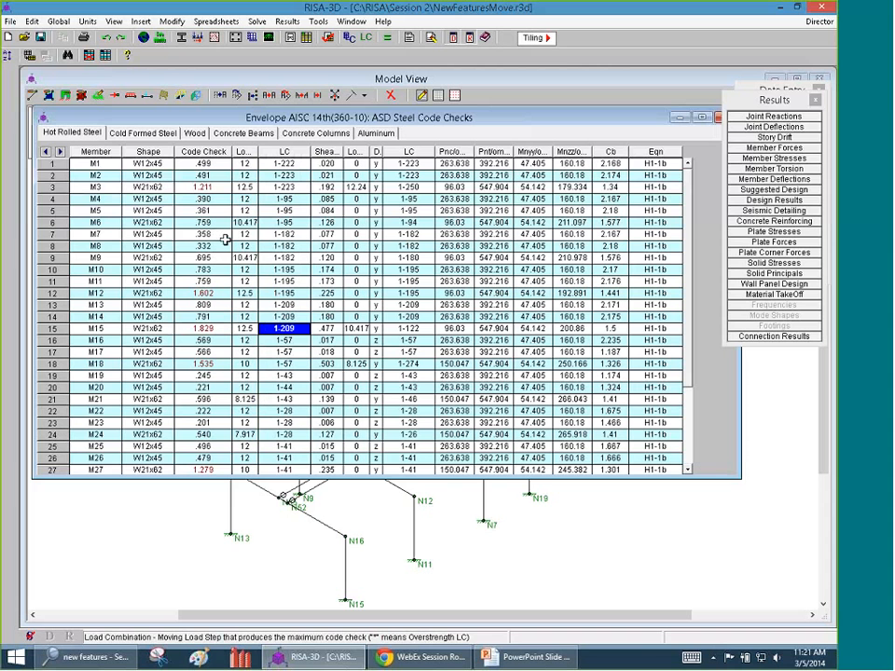
drag(256, 478, 255, 601)
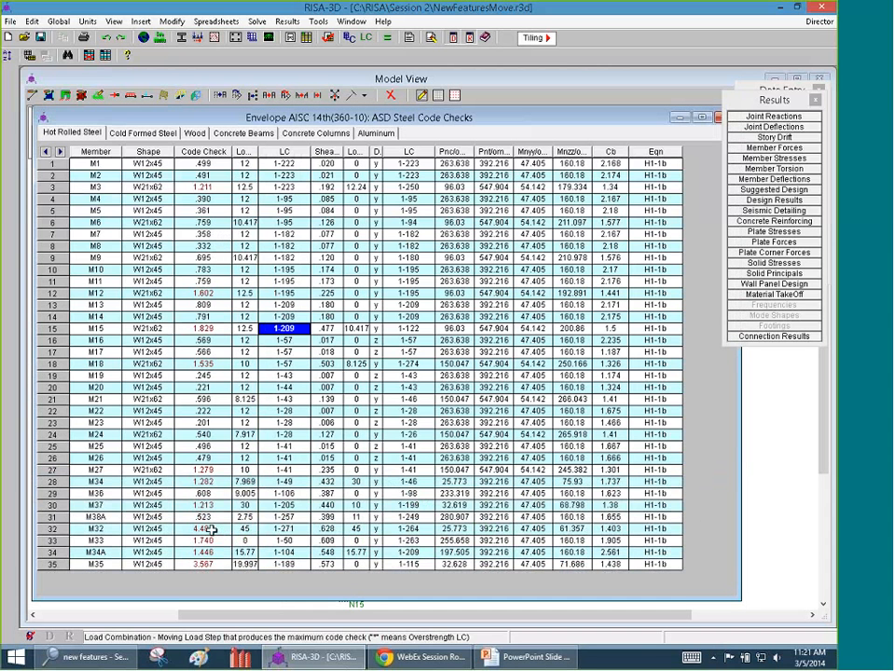
click(212, 530)
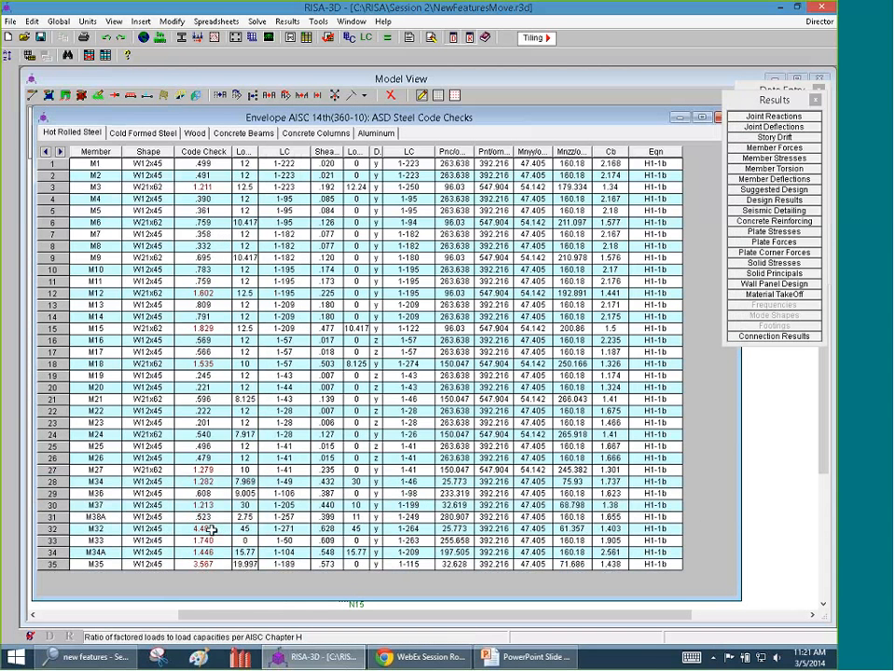
click(284, 529)
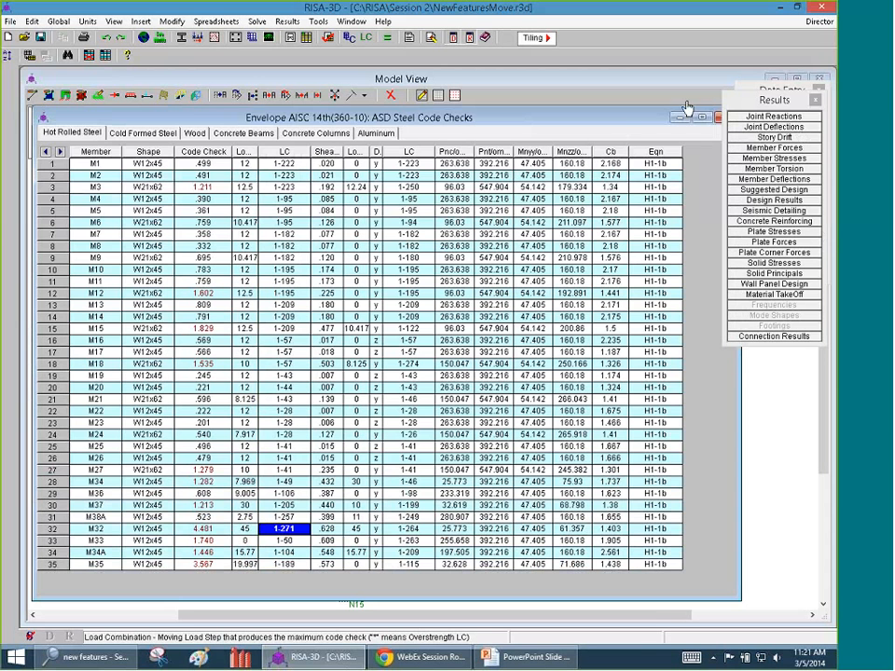
drag(626, 118, 540, 147)
click(641, 141)
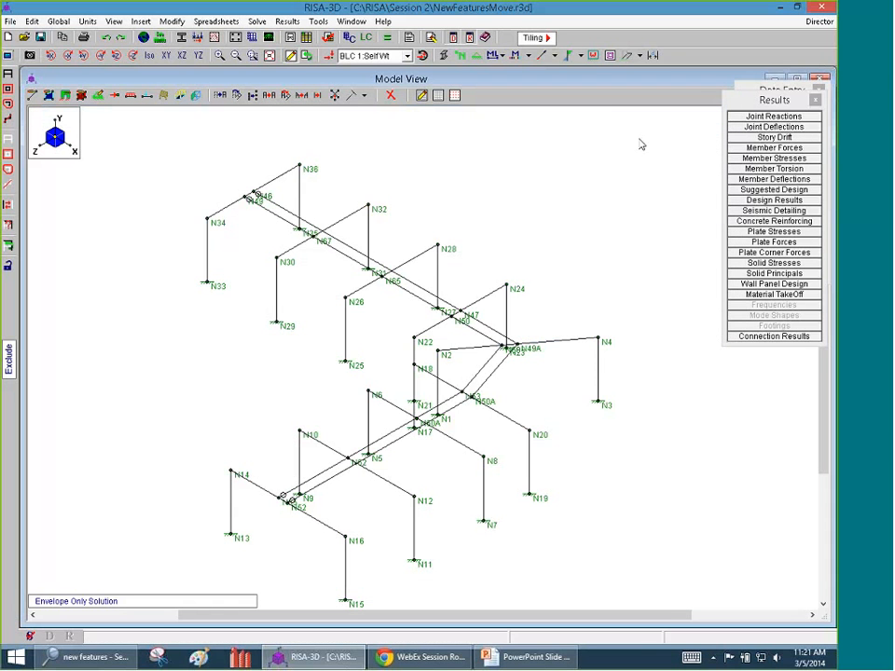
- Animate the LC1: Moving Load combination from the view options
click(7, 55)
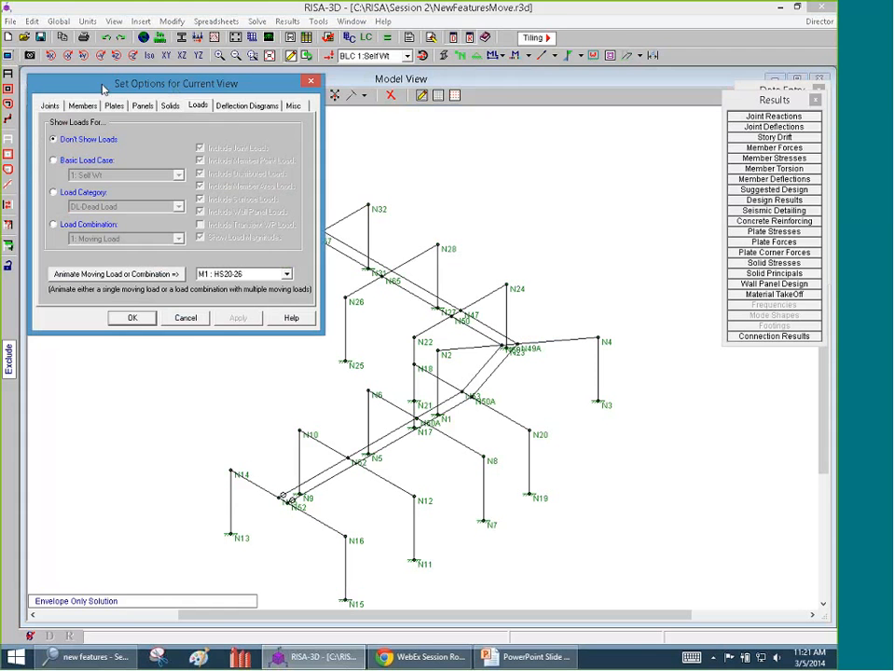
click(287, 274)
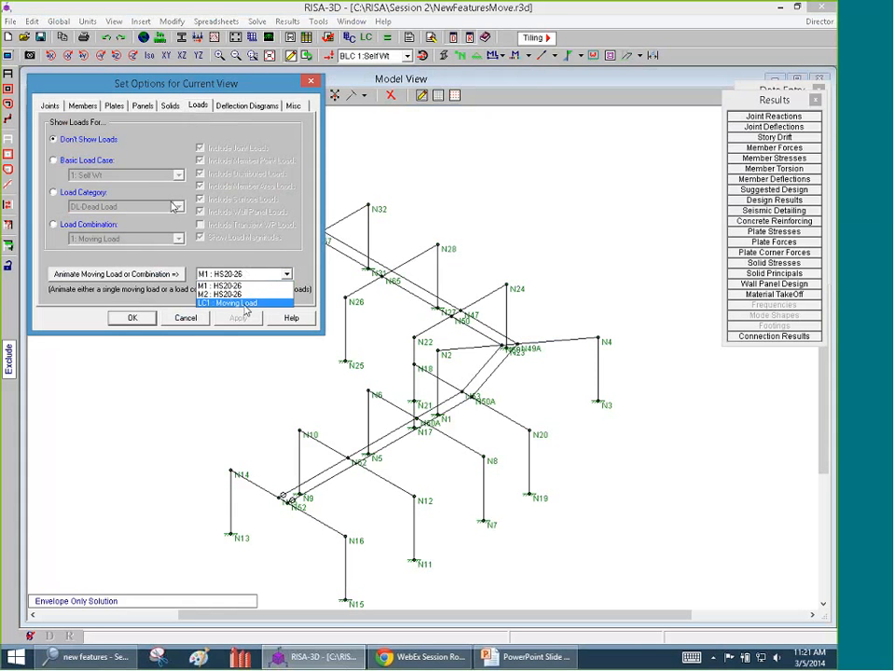
click(253, 304)
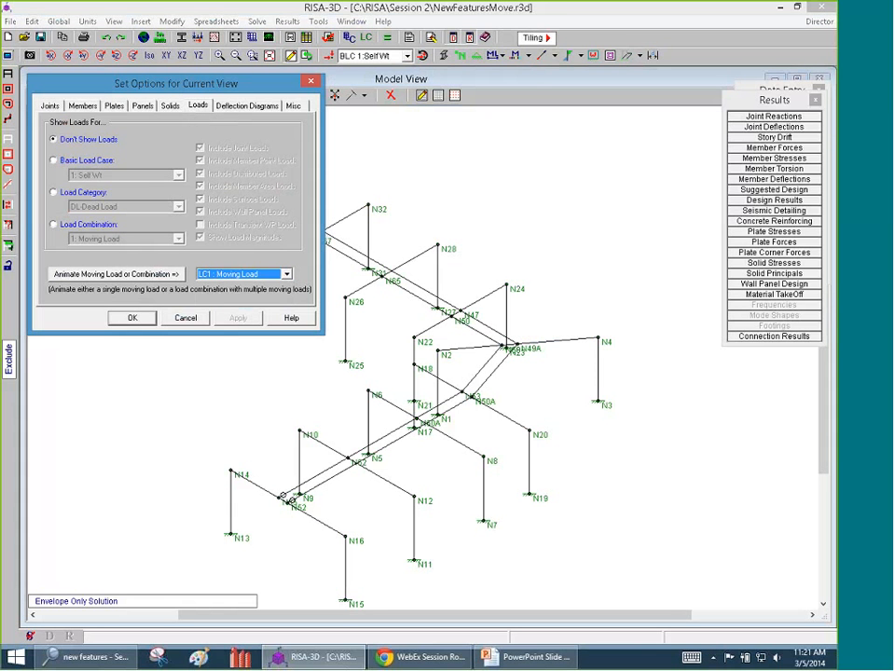
click(128, 275)
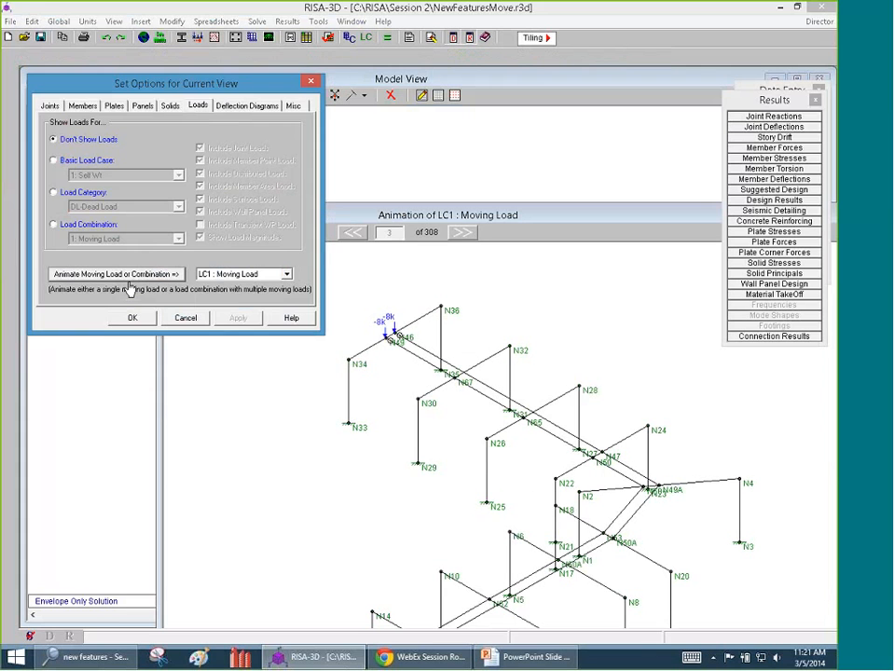
click(130, 317)
- Jump to animation frames 223 and 271 to view the truck positions at the governing load steps
drag(398, 220, 268, 115)
click(52, 125)
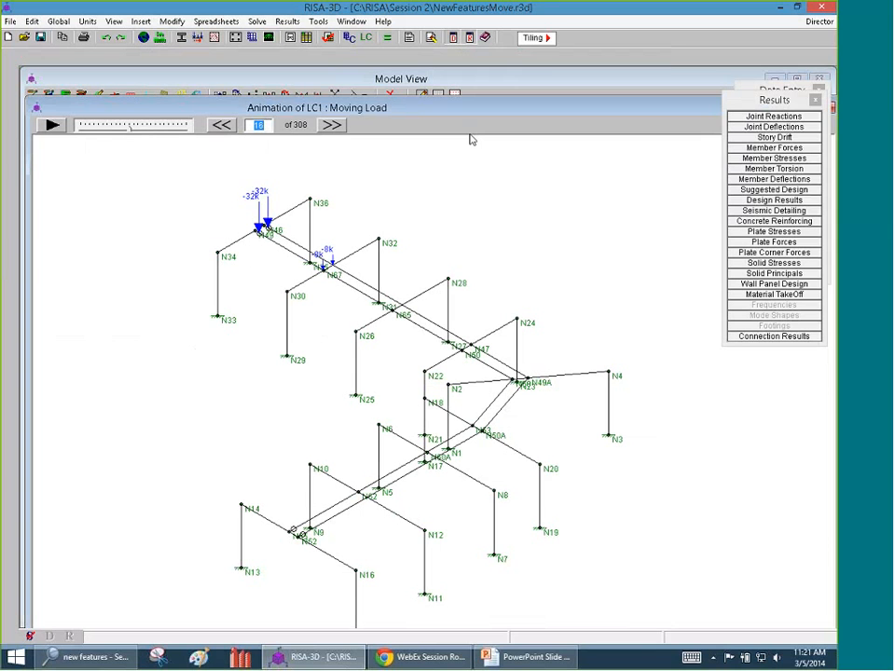
text(225)
key(Return)
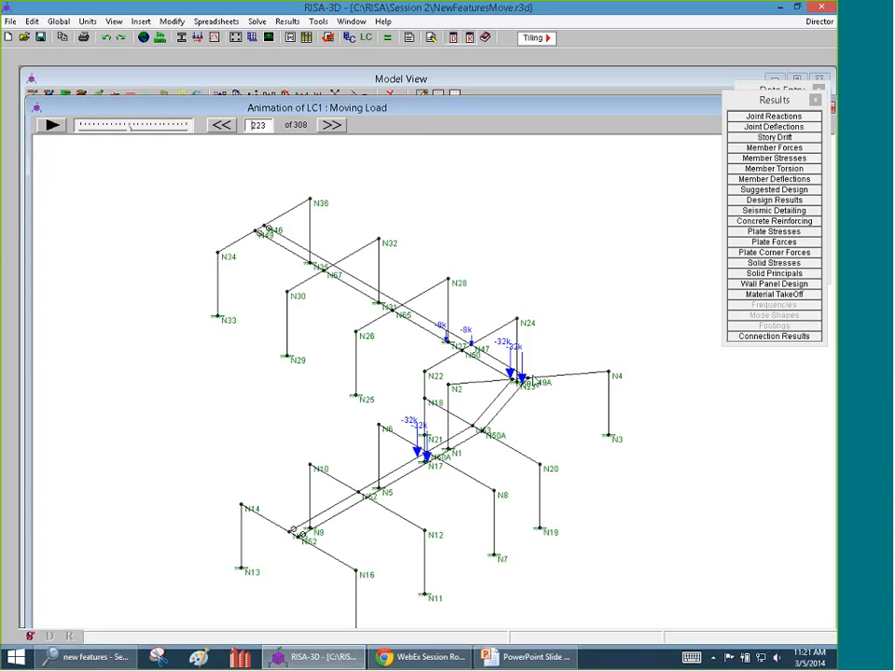
double_click(258, 124)
text(271)
key(Return)
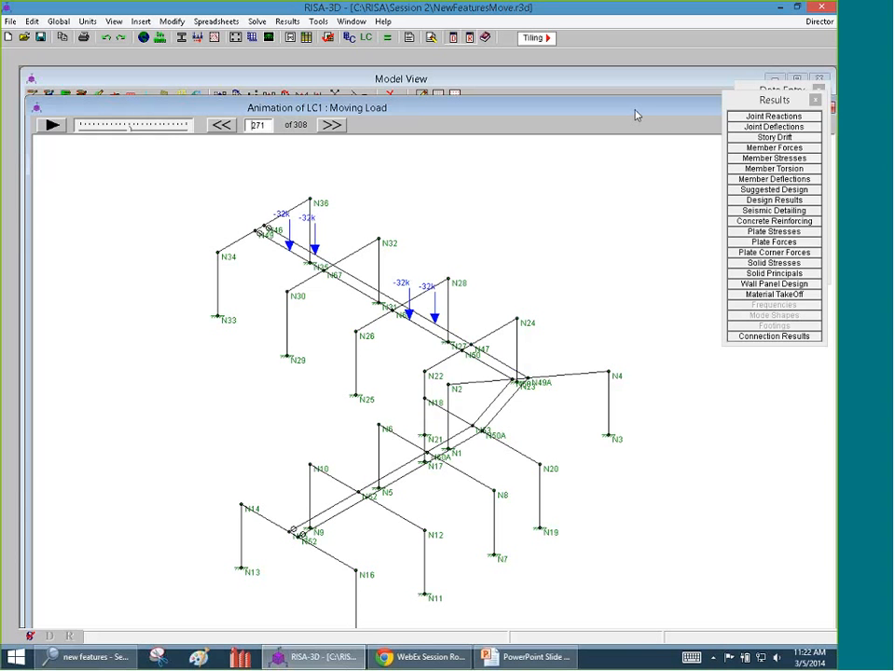
- Close the animation and display members colored and labeled by their bending unity checks
drag(638, 116, 382, 131)
click(575, 128)
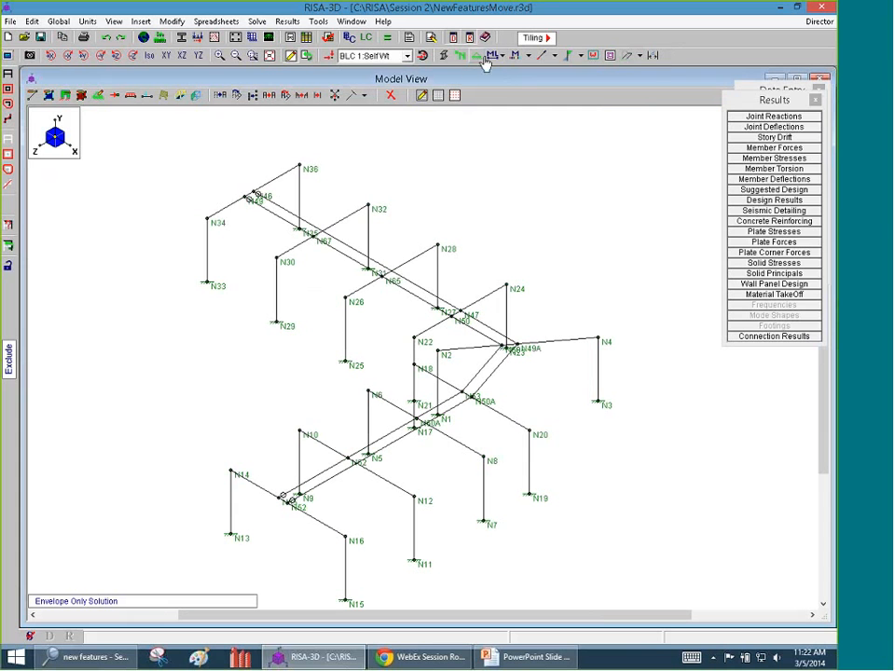
click(500, 55)
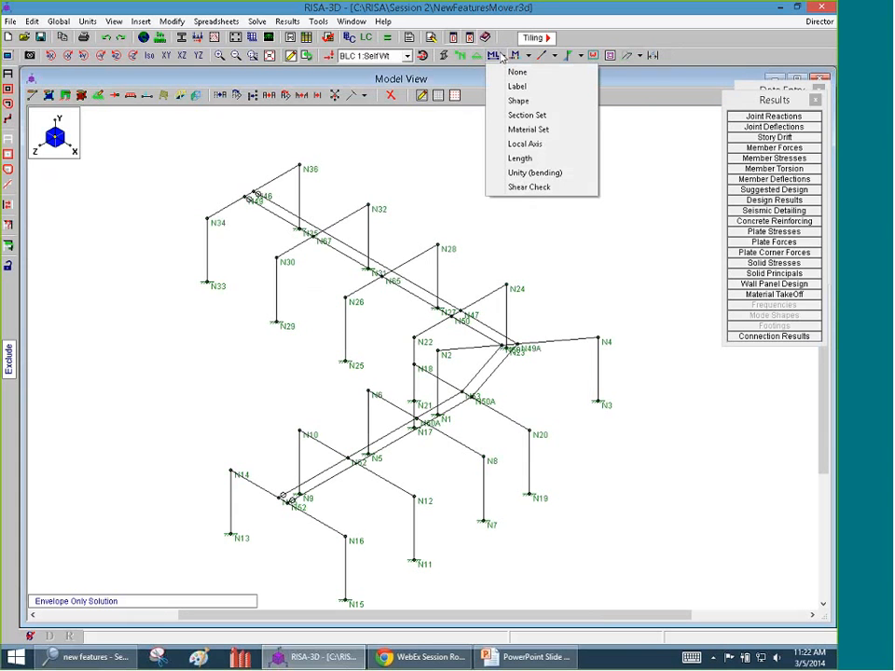
click(534, 173)
- Switch the member display to show member labels
click(501, 55)
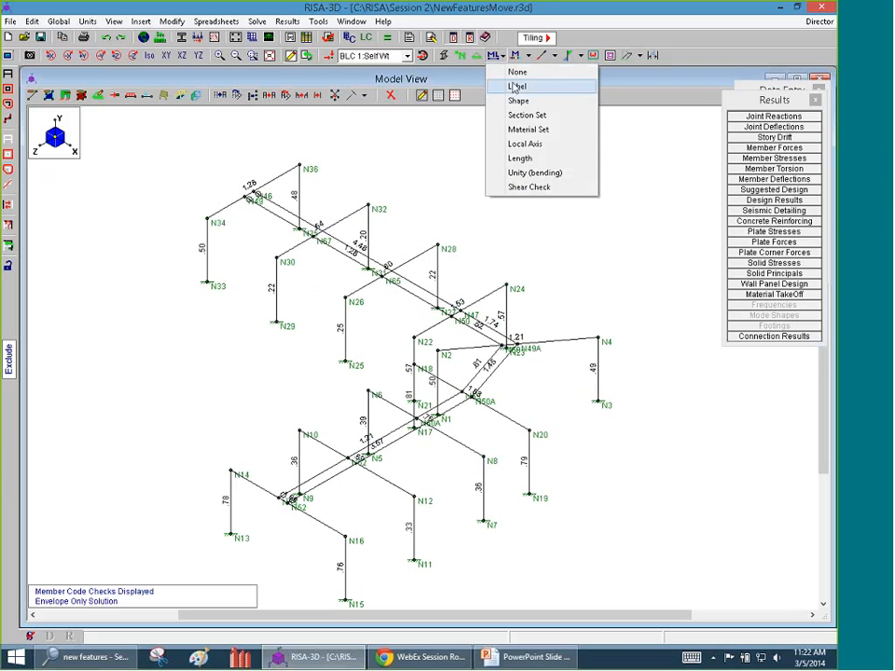
click(406, 199)
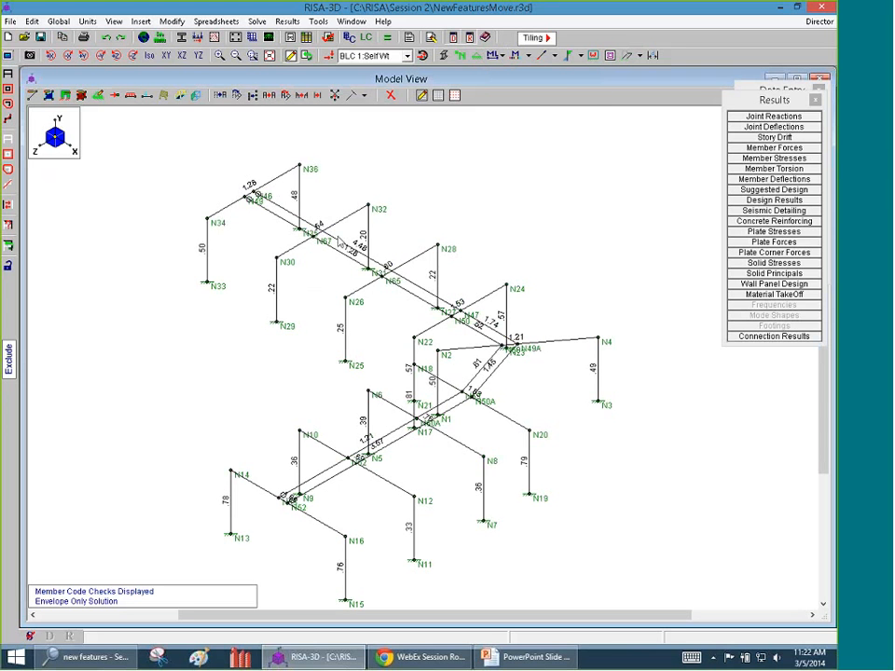
click(500, 55)
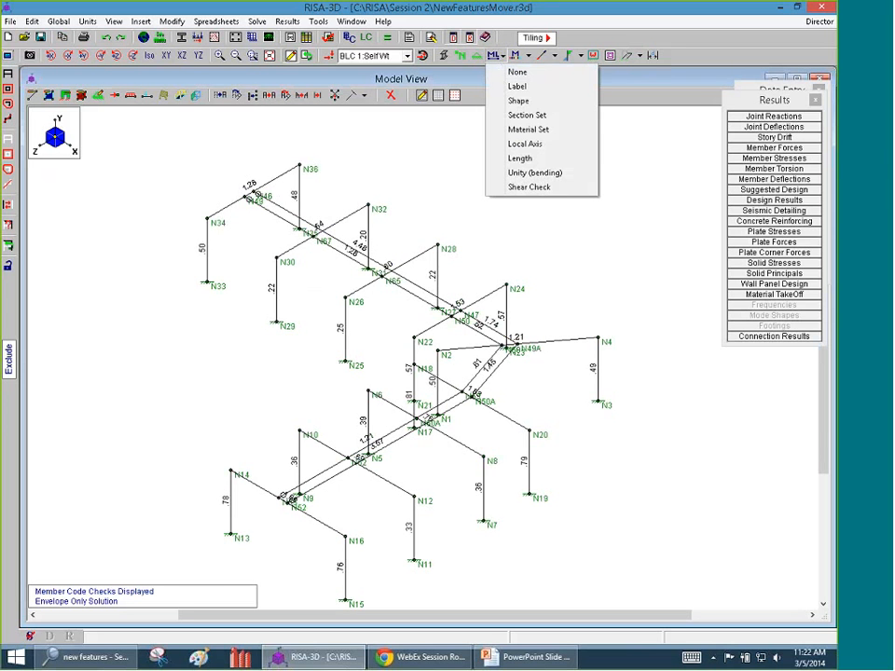
click(518, 85)
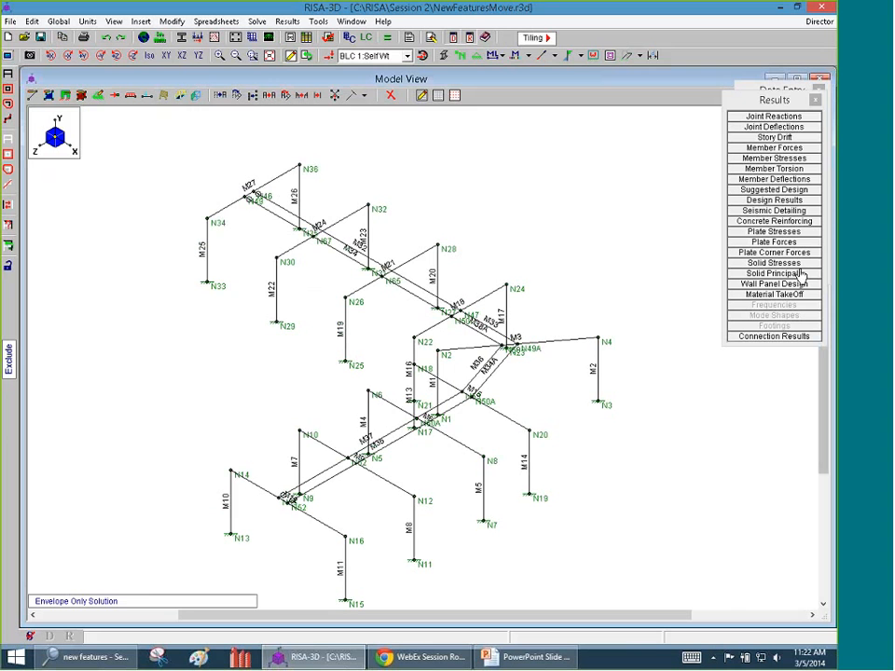
- Reopen the steel code check results, review governing load steps for members, and close the spreadsheet
click(775, 201)
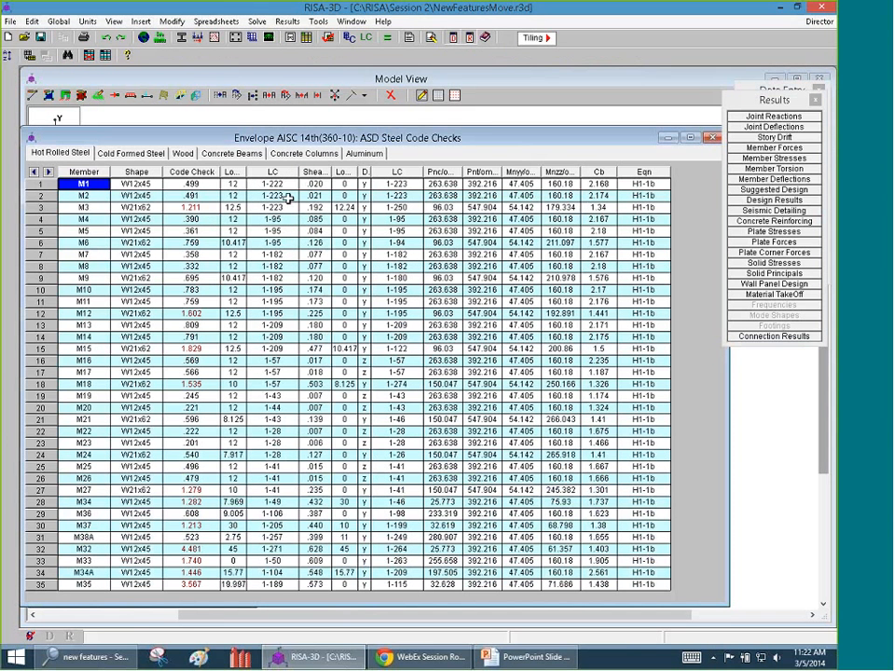
click(288, 196)
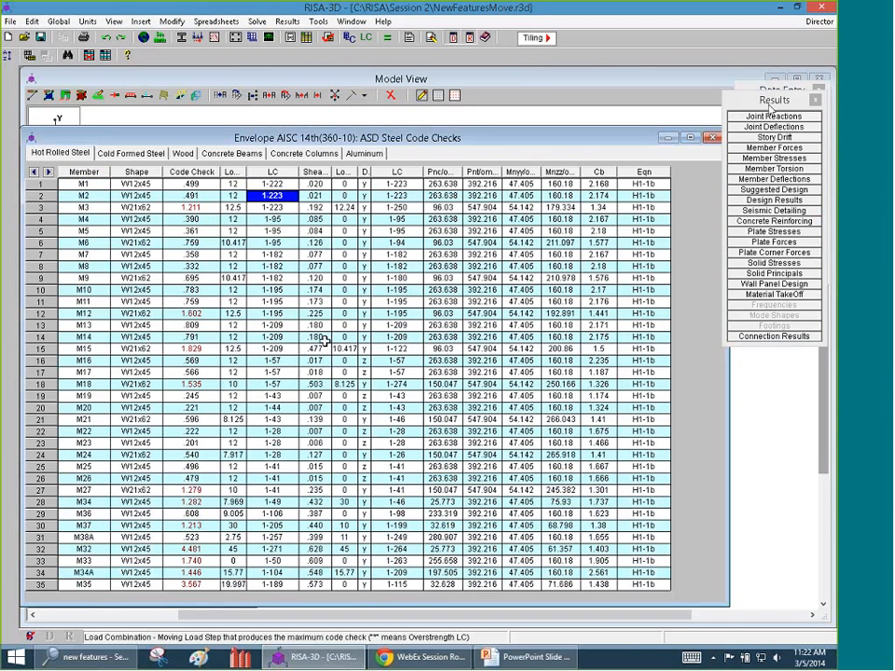
click(272, 254)
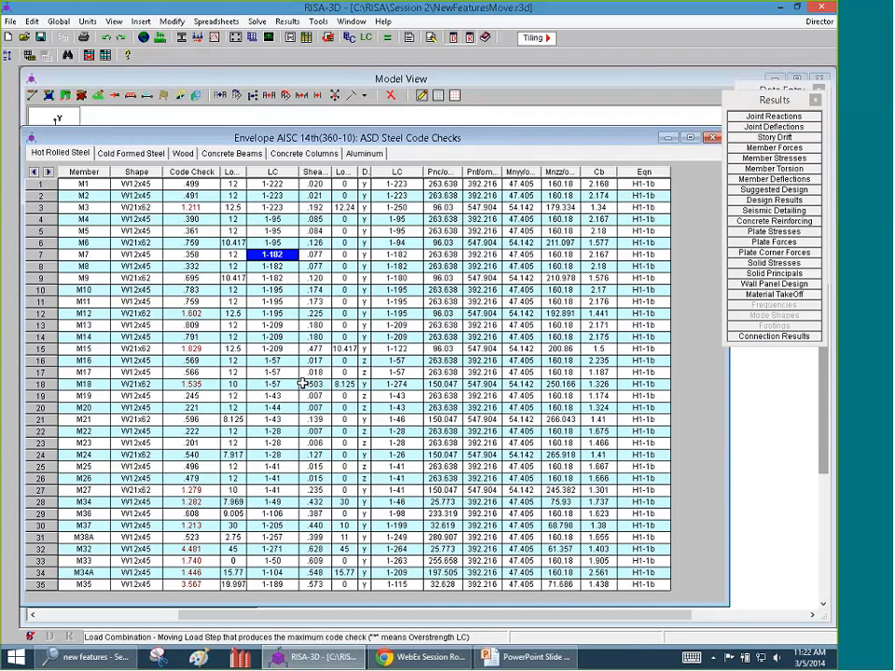
click(712, 137)
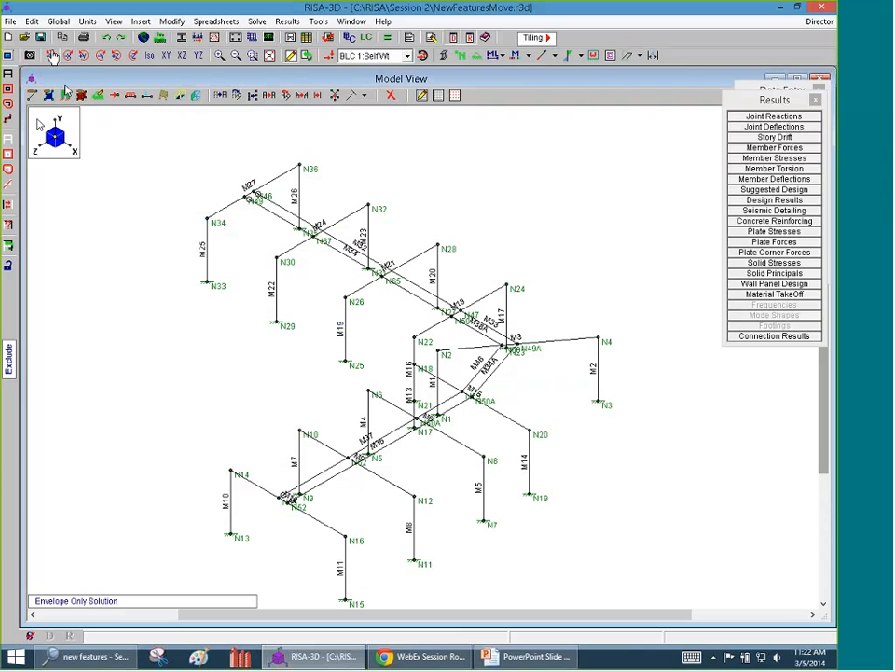
- Start a new model without saving changes to the current file, and dismiss the starting panel
click(9, 38)
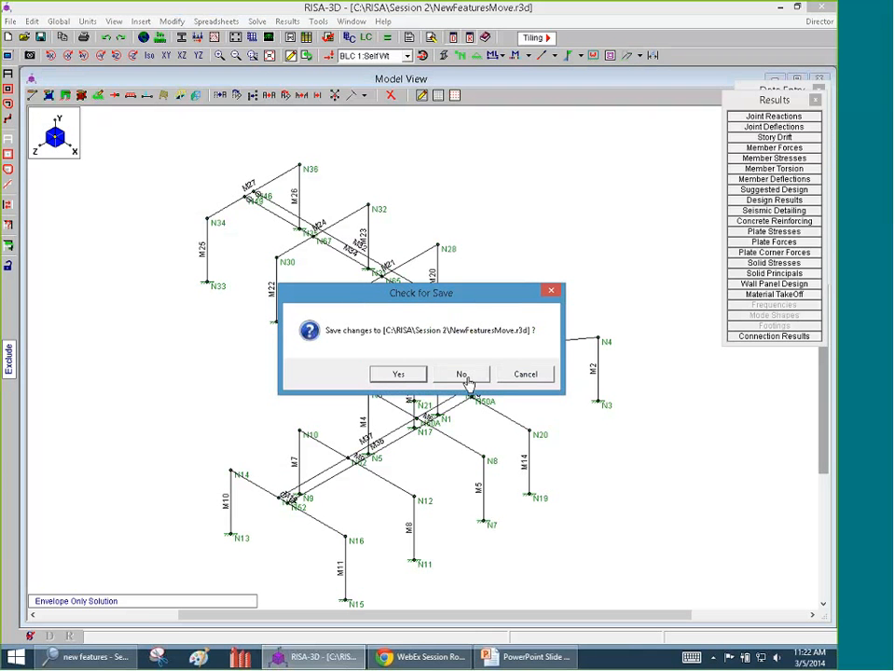
click(461, 374)
click(241, 173)
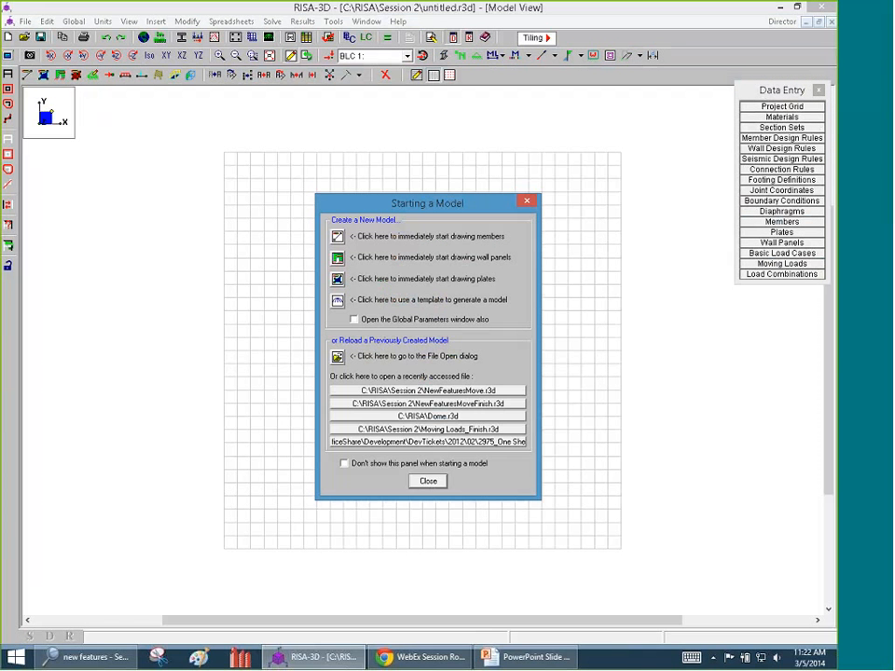
click(527, 201)
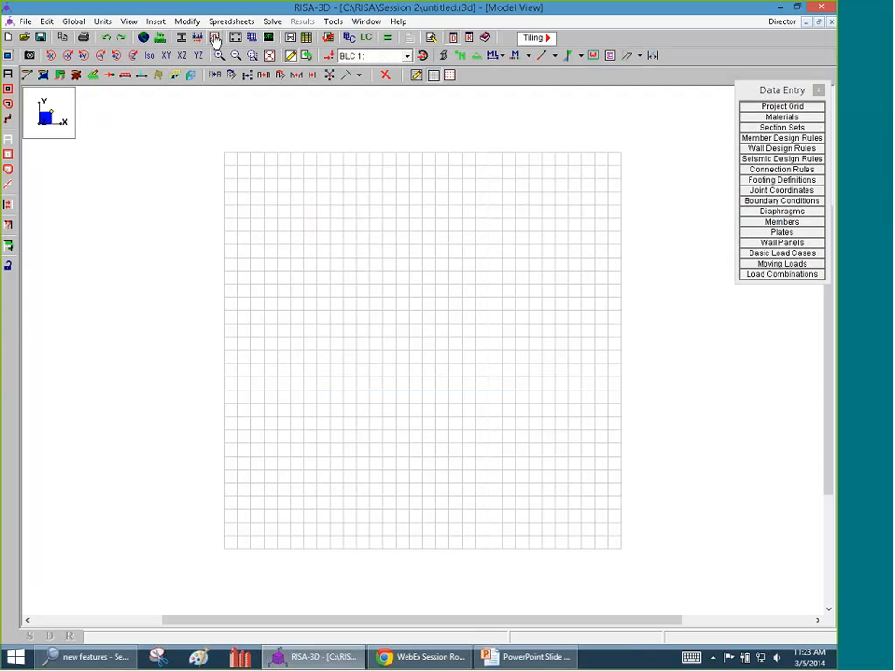
- Open the structure generator and choose the Geodesic Dome generator
click(155, 22)
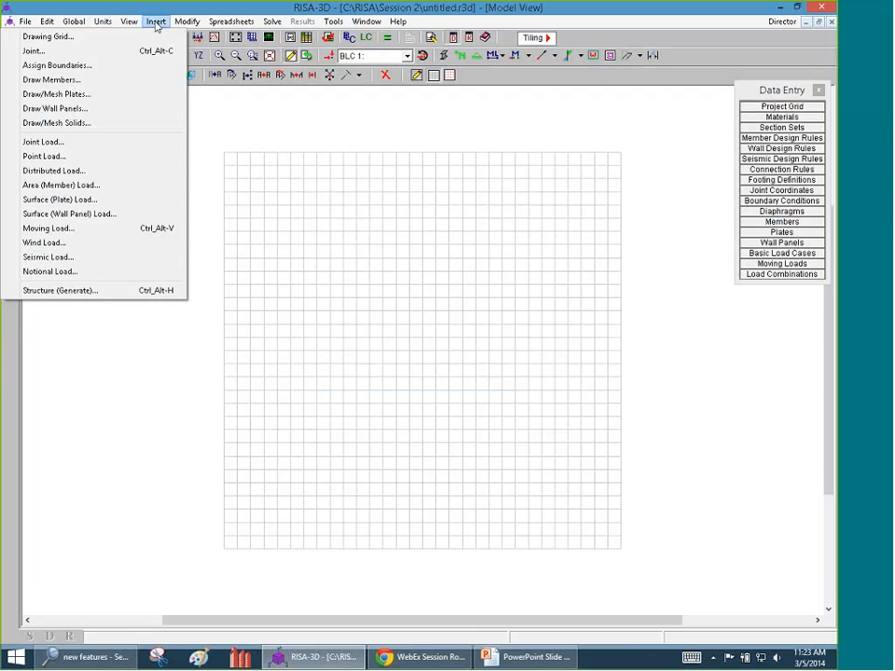
click(60, 290)
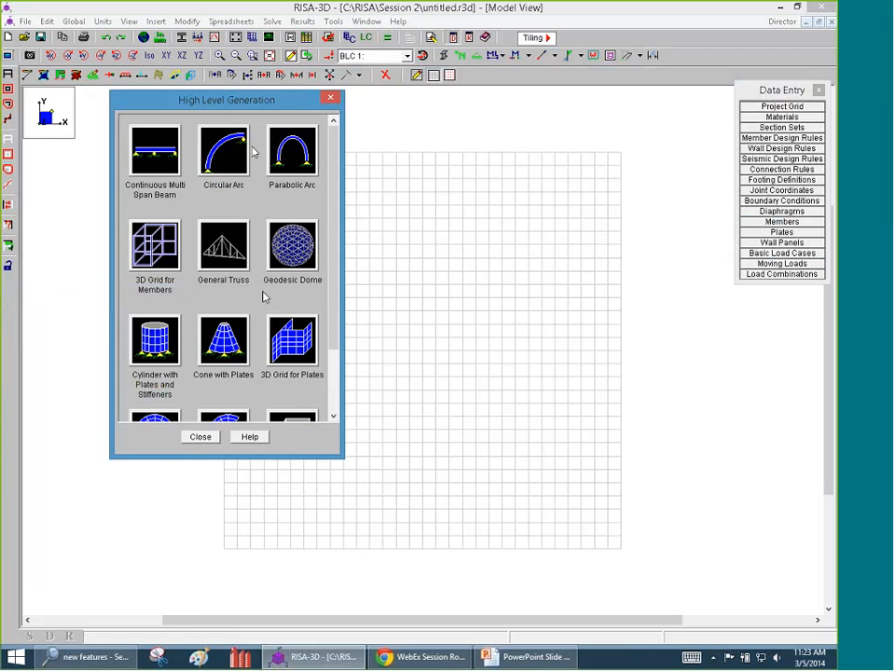
drag(209, 100, 309, 96)
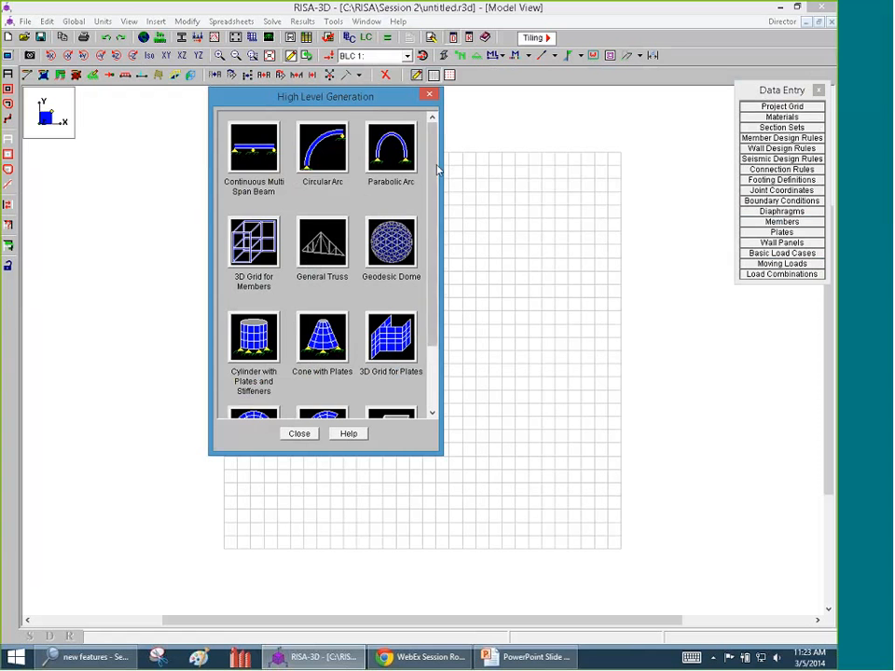
scroll(345, 270, down, 2)
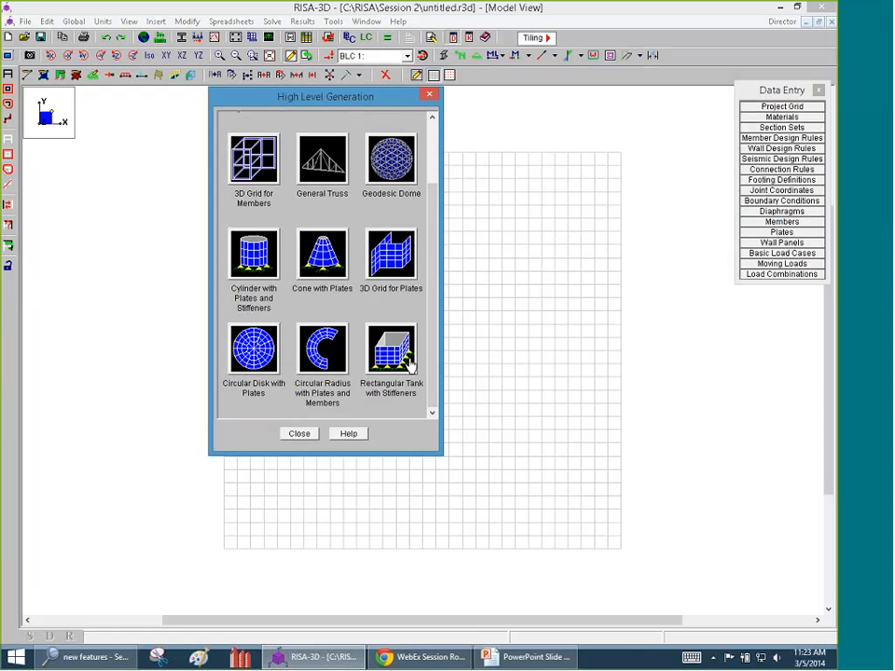
scroll(402, 336, up, 3)
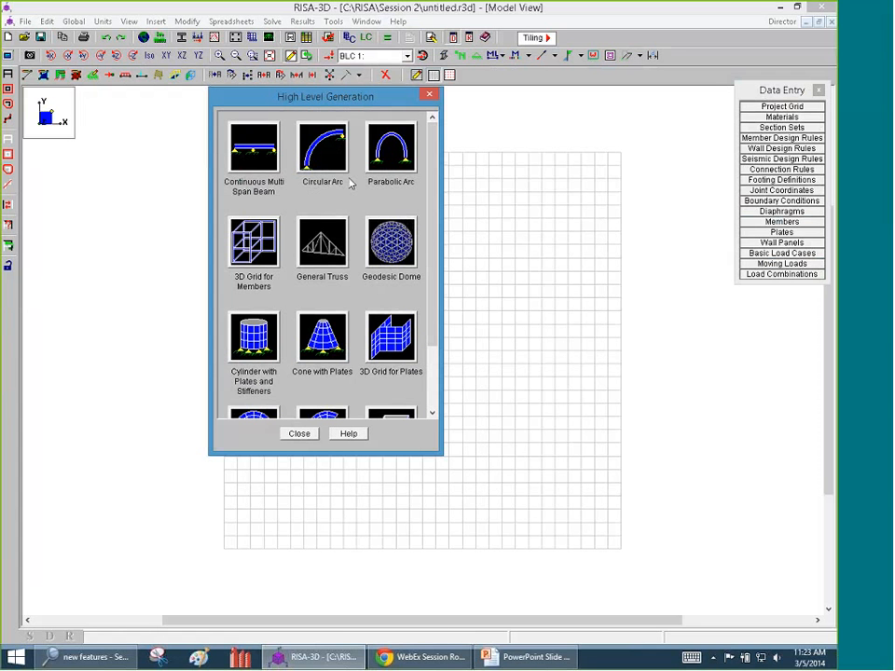
click(390, 244)
drag(370, 110, 328, 108)
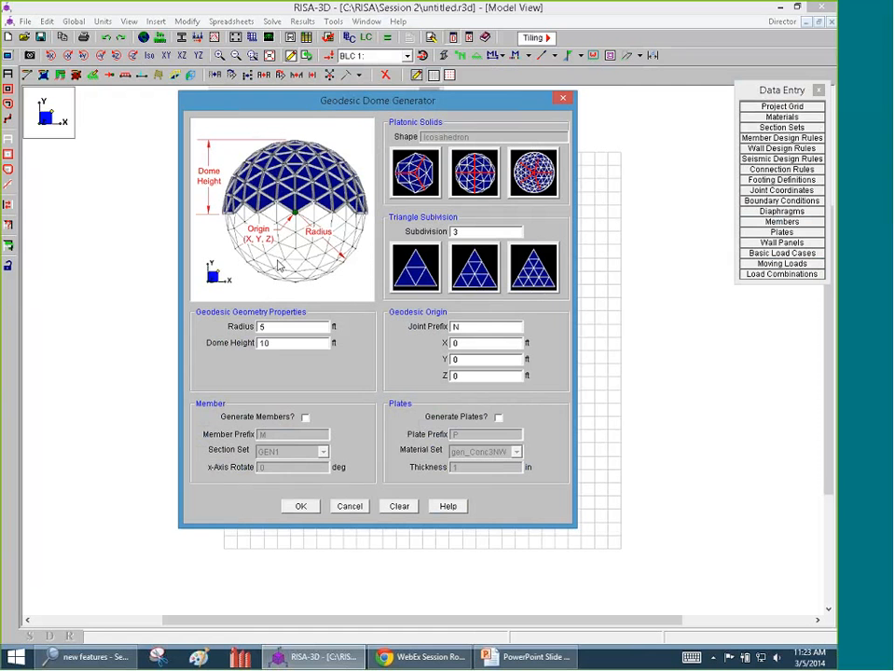
- Compare the platonic solid shapes, keep the icosahedron, and set the triangle subdivision to 4
click(422, 187)
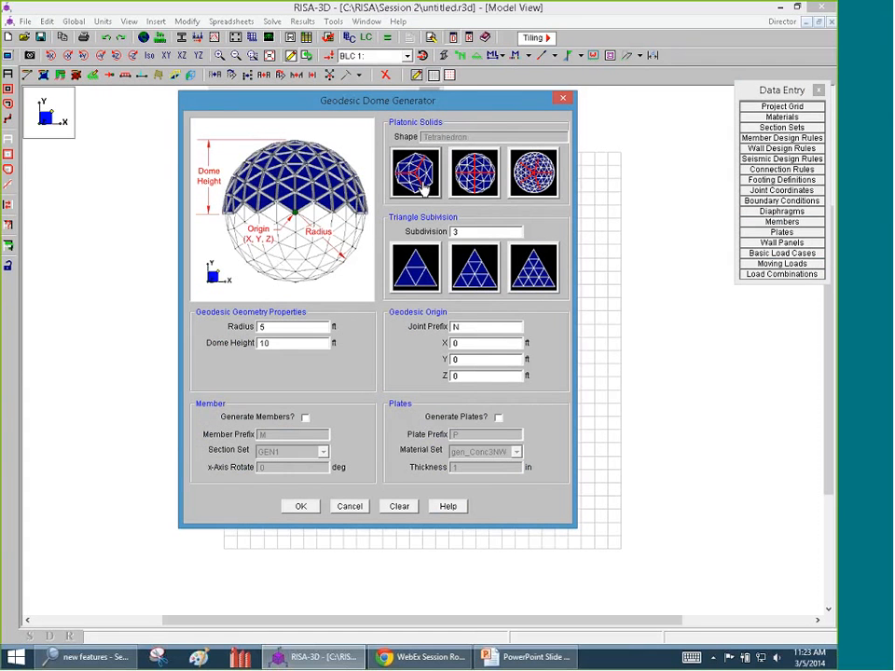
click(477, 175)
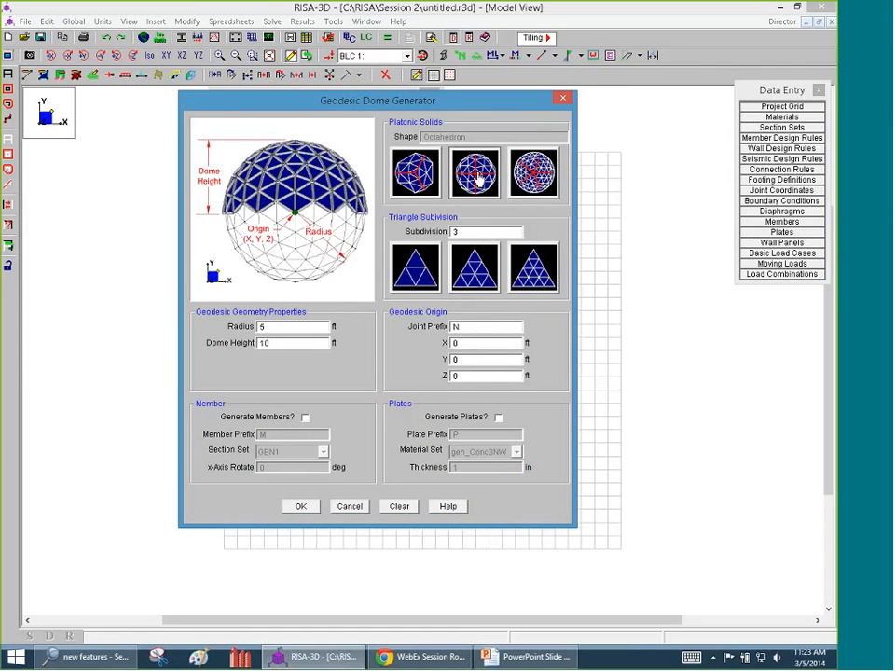
click(429, 186)
click(483, 173)
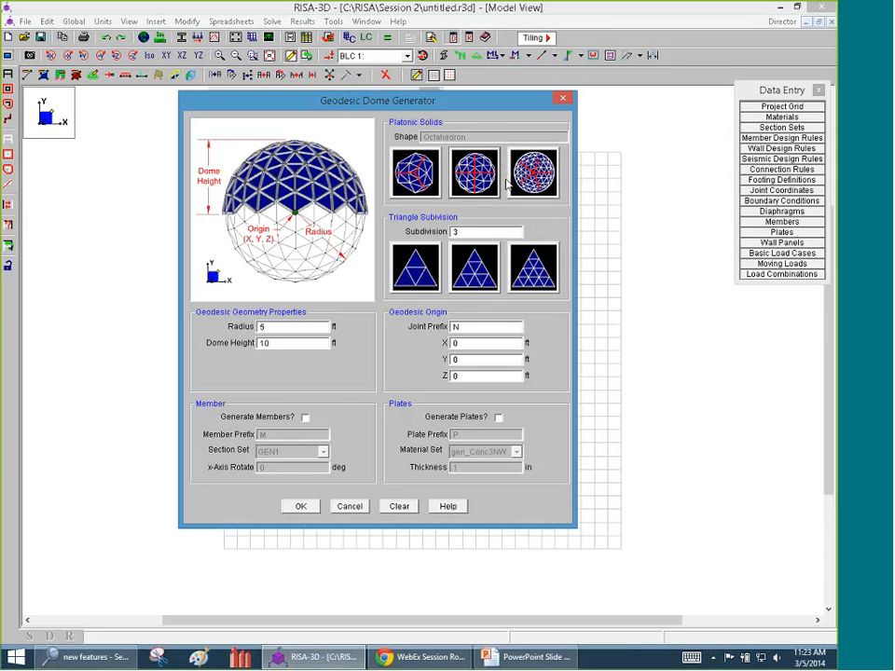
click(539, 184)
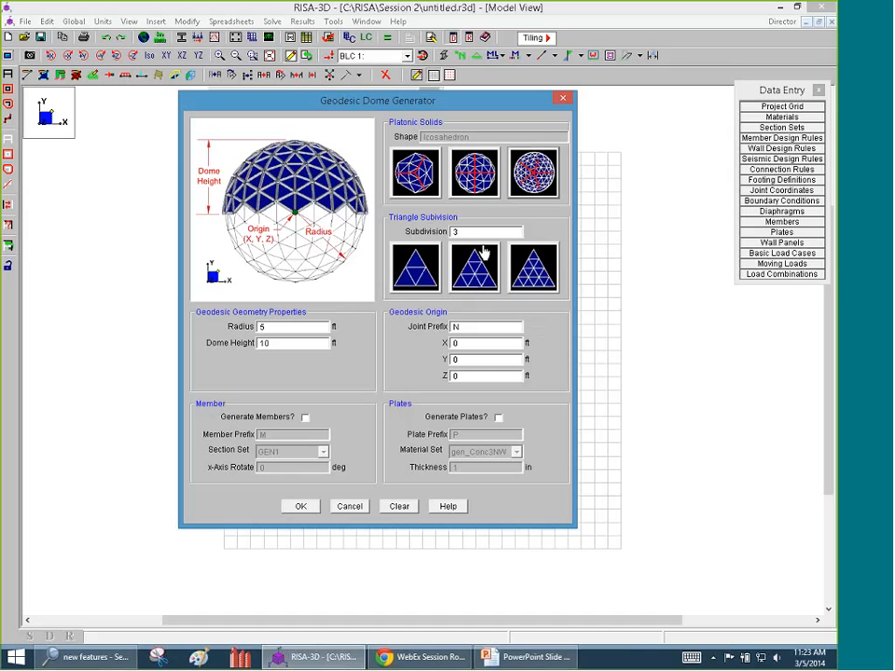
click(417, 271)
click(474, 270)
click(533, 274)
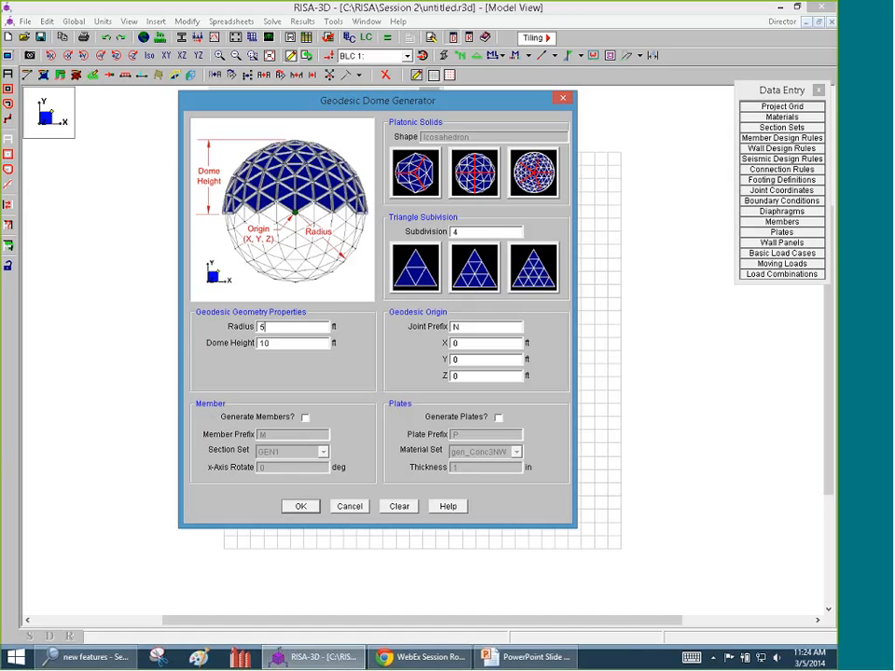
- Set the dome radius and dome height to 25 ft each
drag(288, 327, 185, 329)
text(25)
drag(280, 343, 178, 343)
text(25)
click(469, 343)
click(467, 377)
- Enable member and plate generation, with plate material set gen_Steel and plate thickness 0.5 in
click(304, 418)
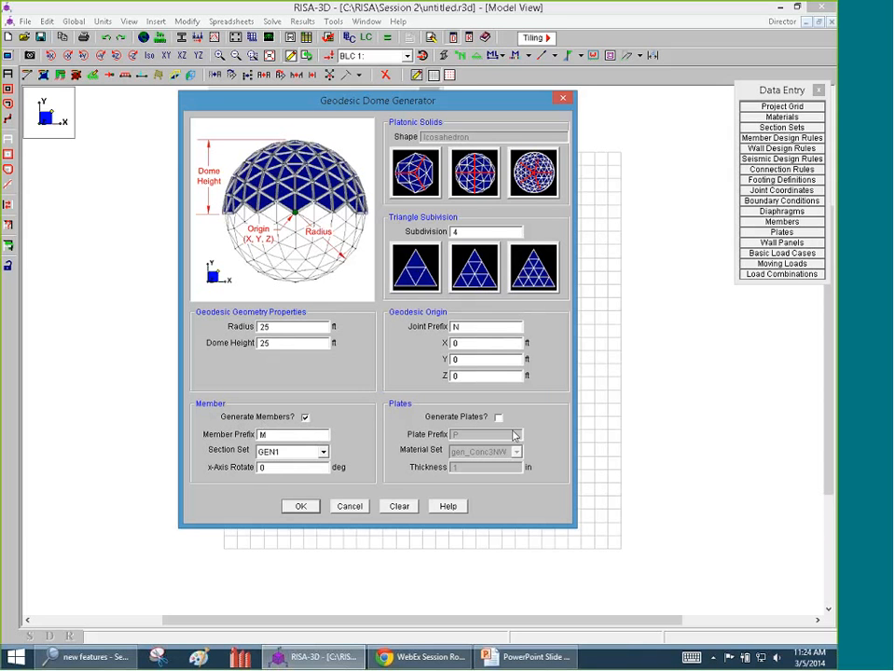
click(498, 417)
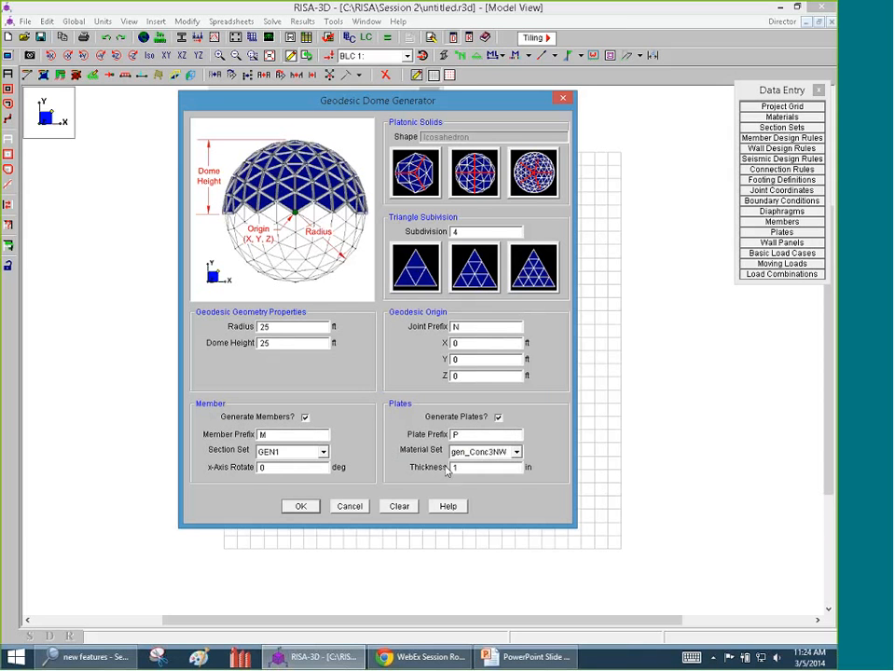
click(515, 451)
click(468, 484)
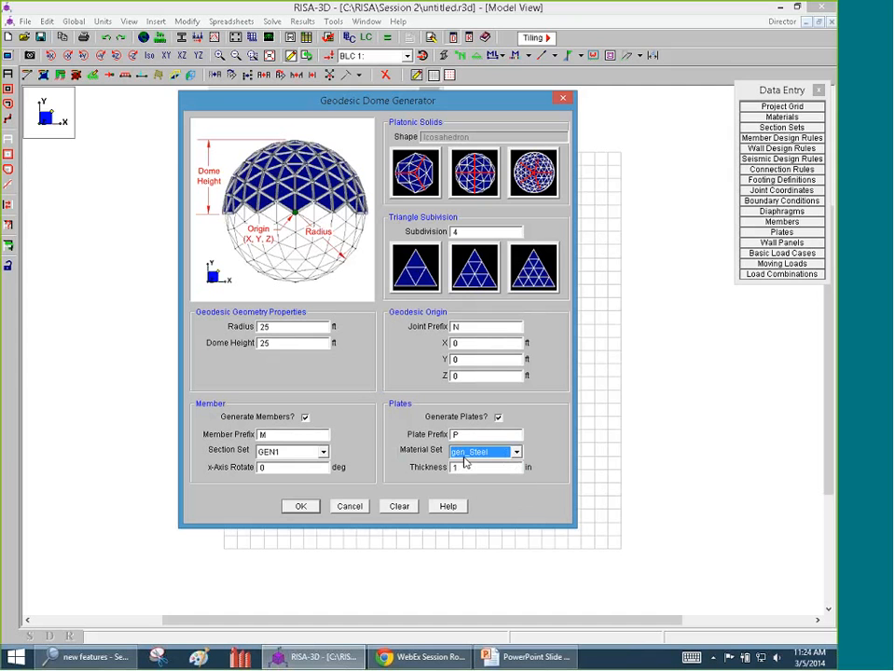
key(Tab)
text(.5)
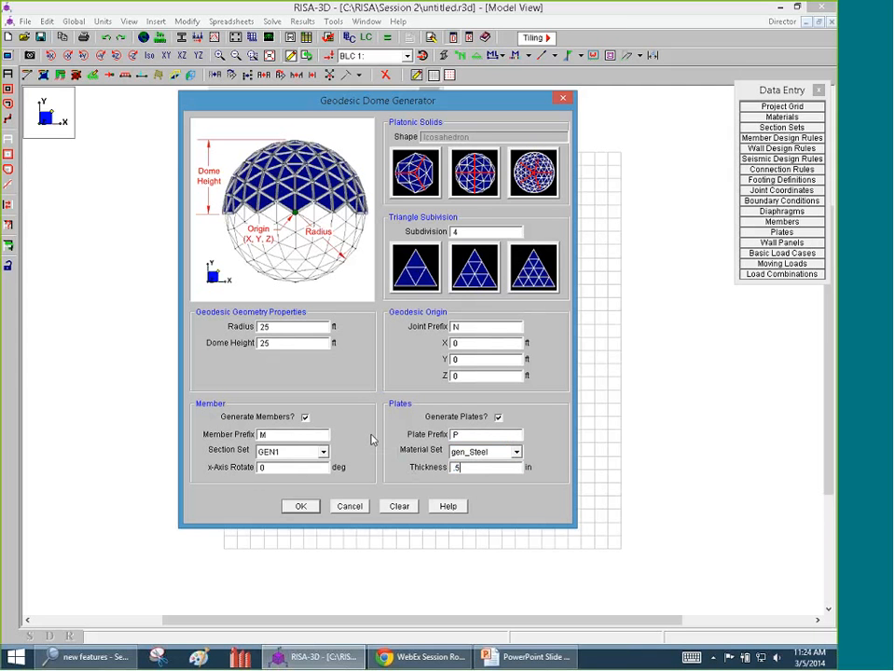
- Set the member section set to HR1 and generate the geodesic dome
click(292, 452)
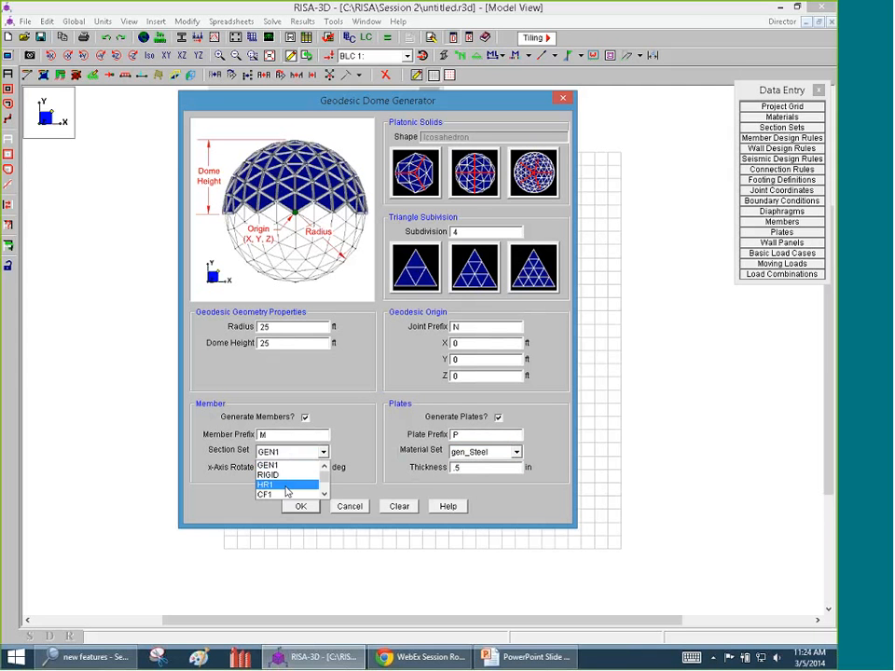
click(268, 485)
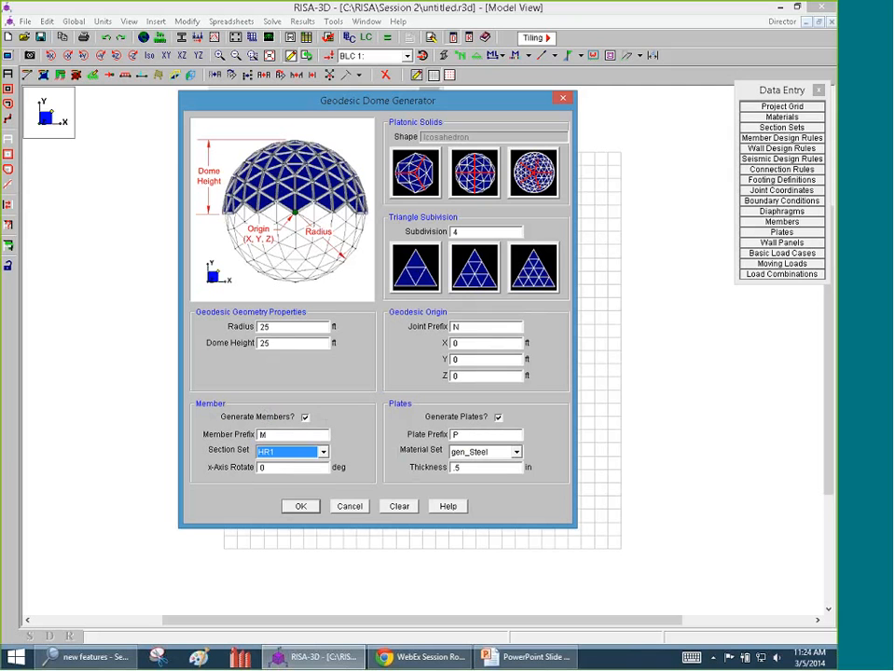
click(283, 454)
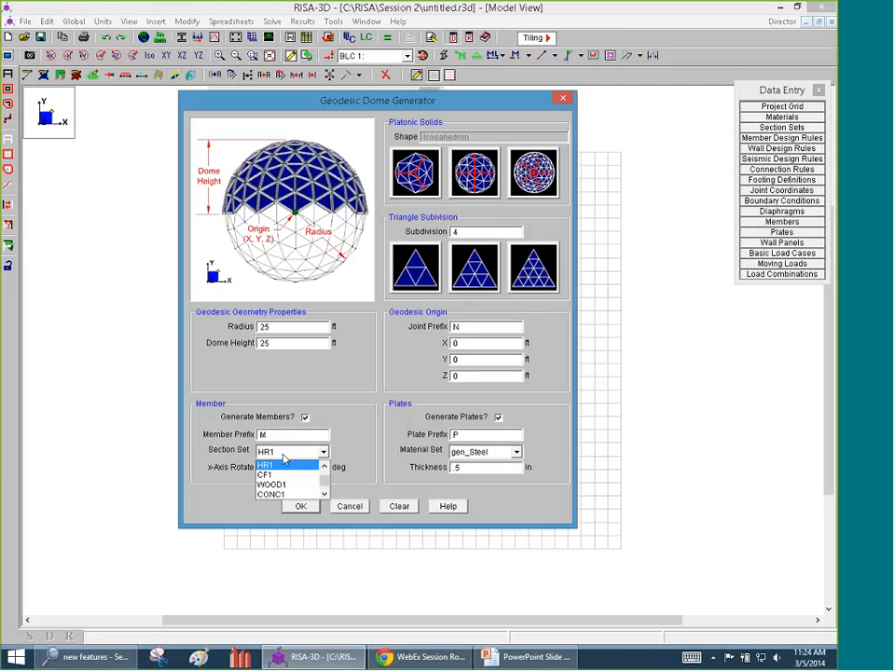
mouse_move(325, 474)
mouse_down()
mouse_move(325, 466)
mouse_move(325, 486)
mouse_move(325, 472)
mouse_up()
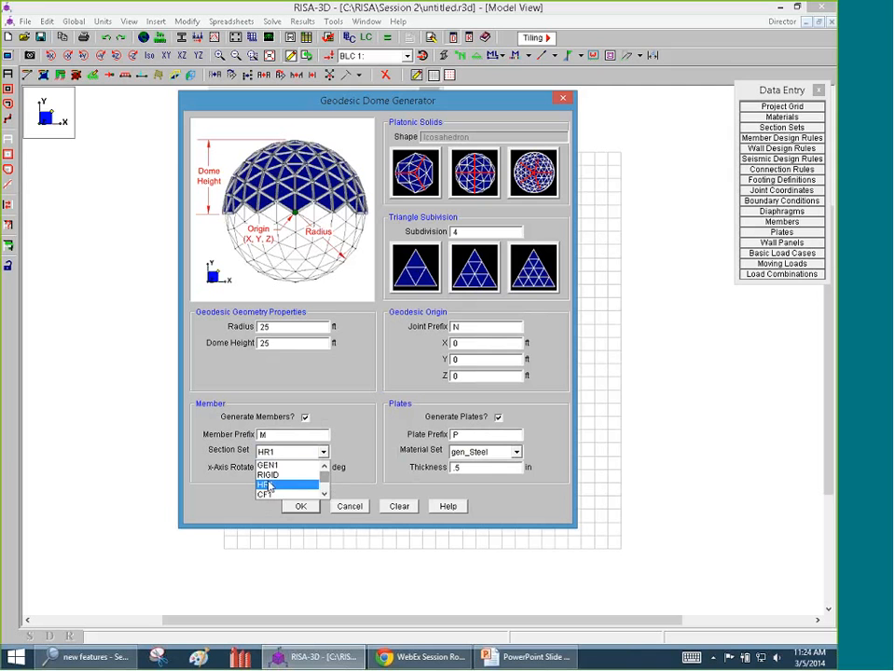
click(269, 487)
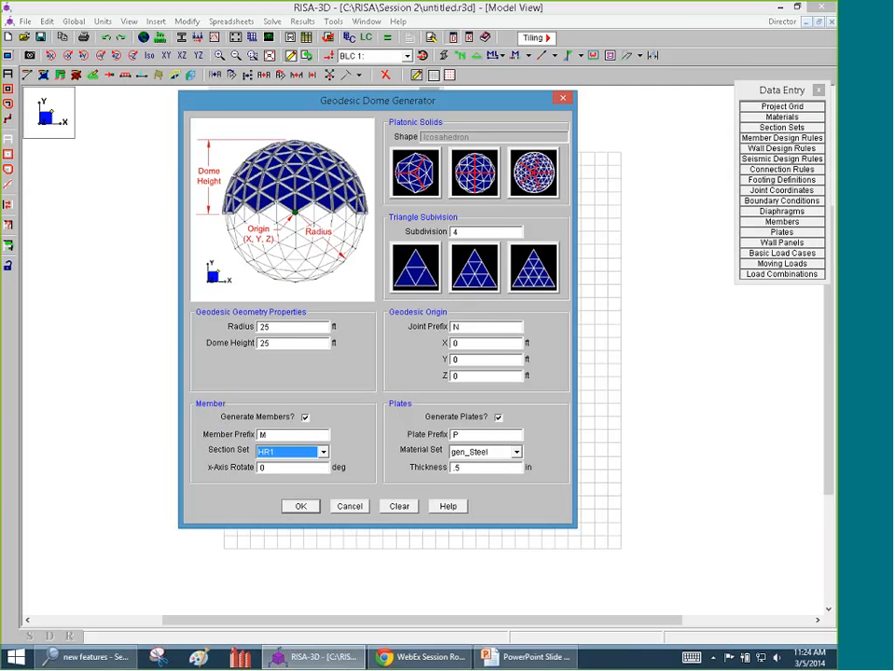
click(299, 509)
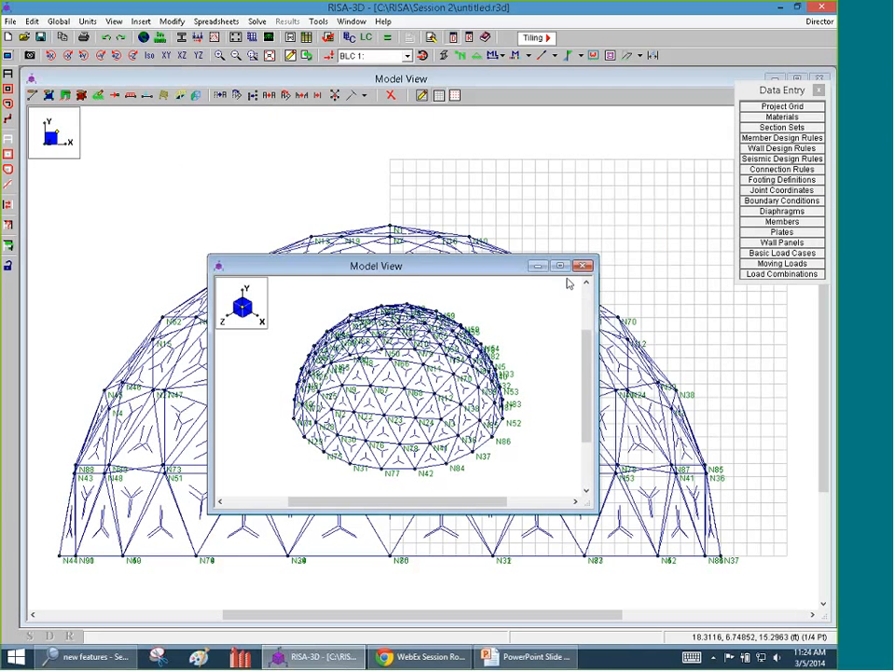
- Close the duplicate model view and display the dome rendered in isometric view
click(584, 267)
click(443, 55)
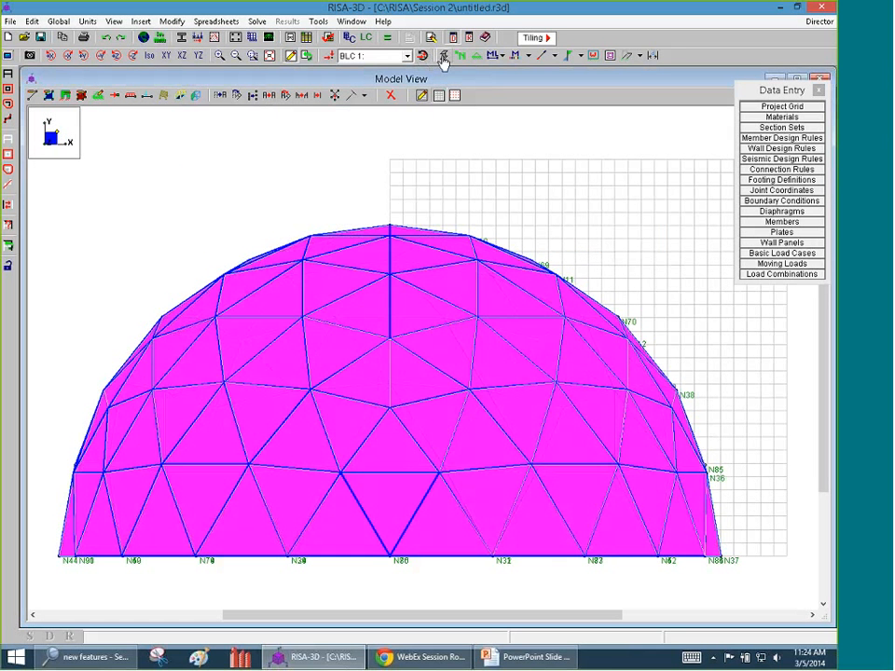
click(443, 58)
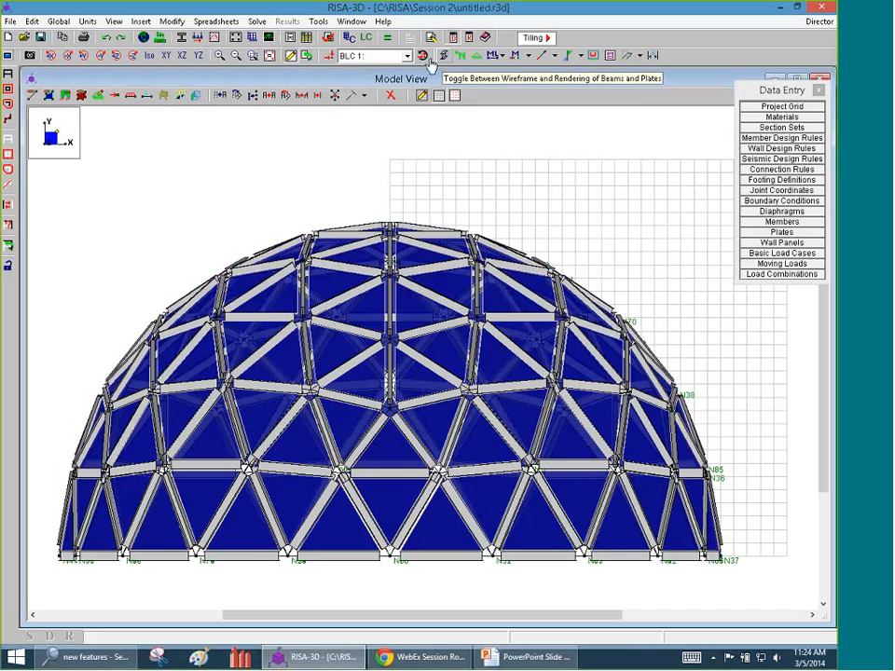
click(149, 55)
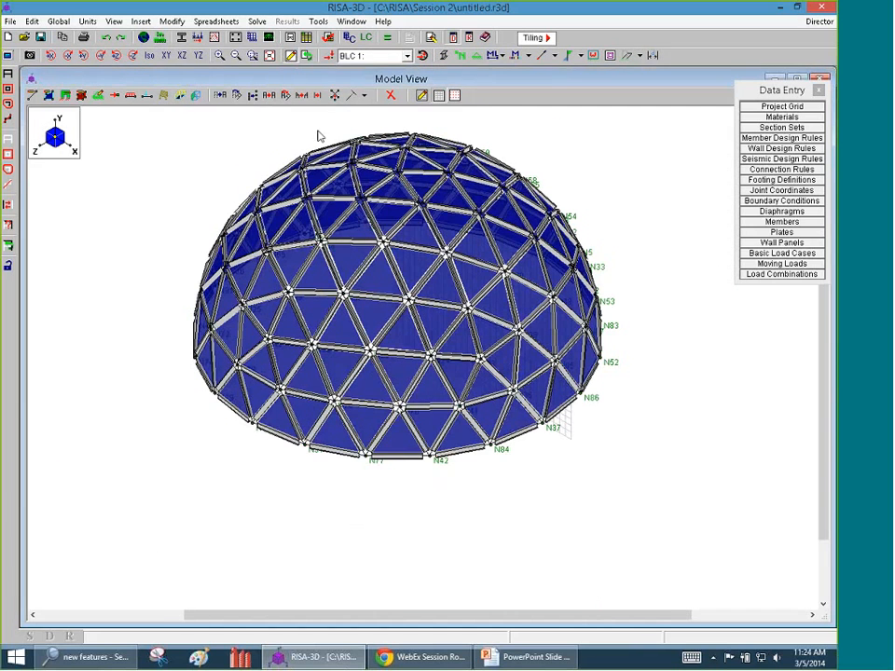
- Zoom and rotate the rendered dome to inspect it from different angles
scroll(409, 325, up, 3)
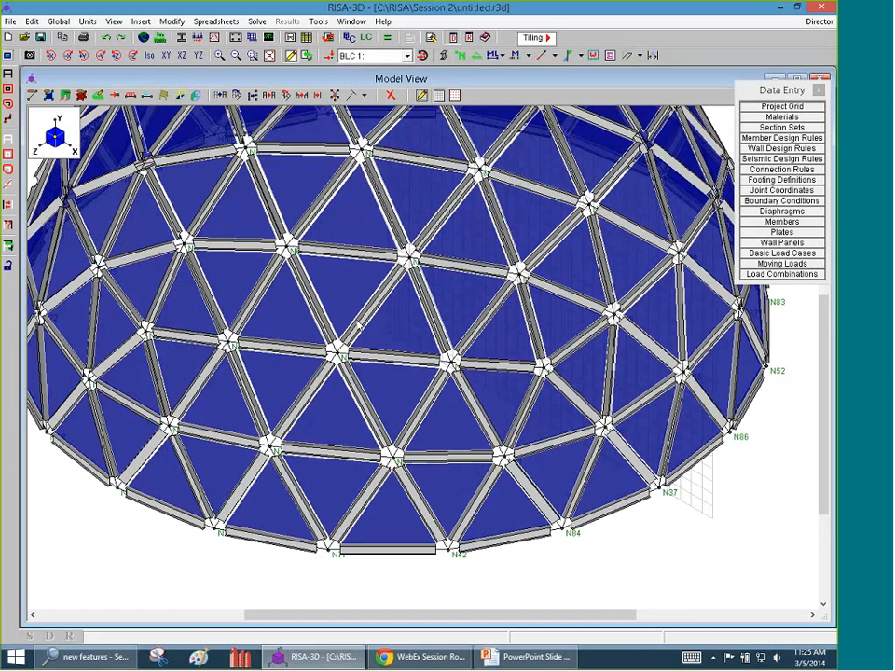
scroll(386, 333, down, 1)
scroll(386, 334, down, 1)
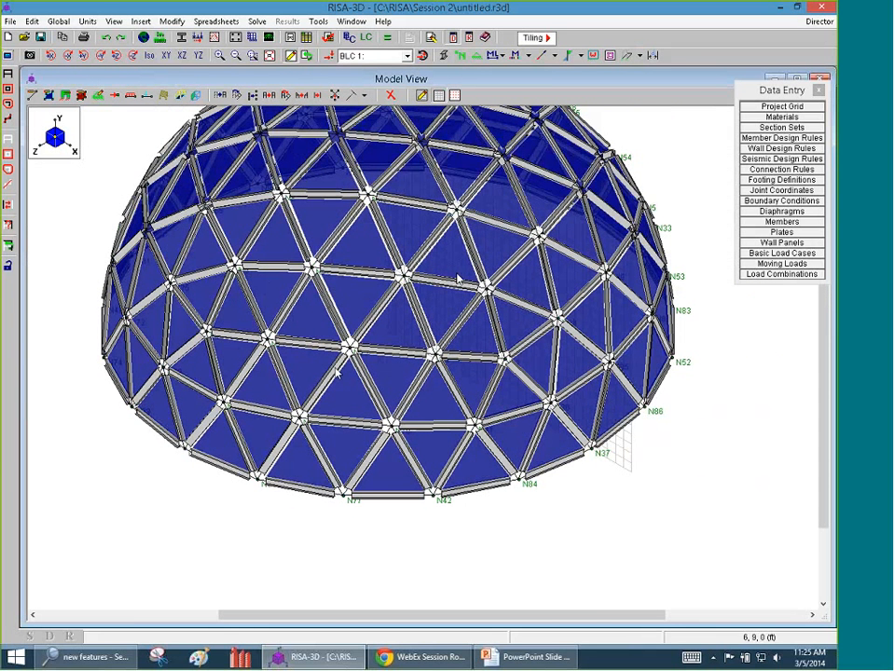
click(100, 55)
click(101, 56)
click(100, 56)
click(101, 56)
click(100, 56)
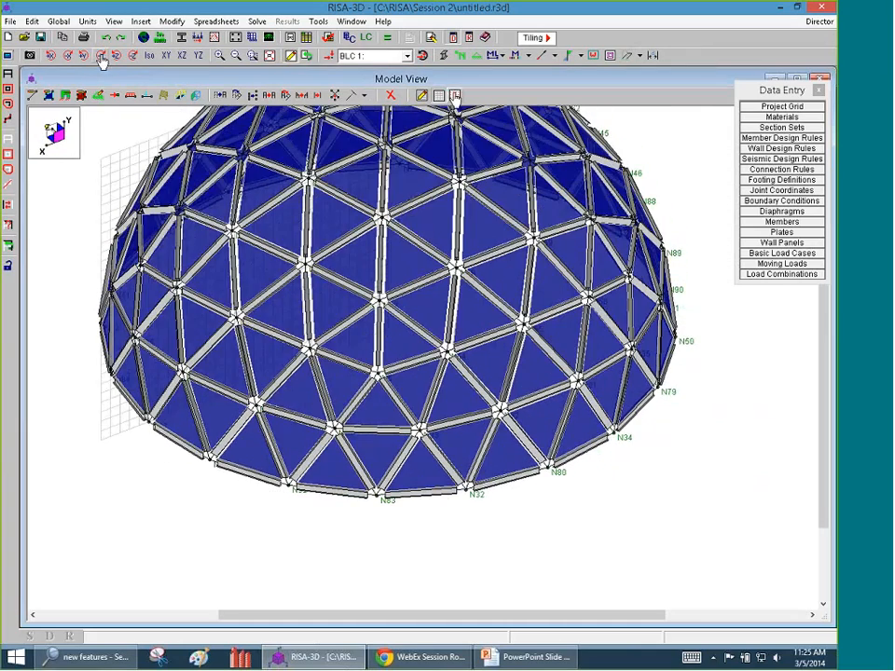
scroll(359, 388, down, 4)
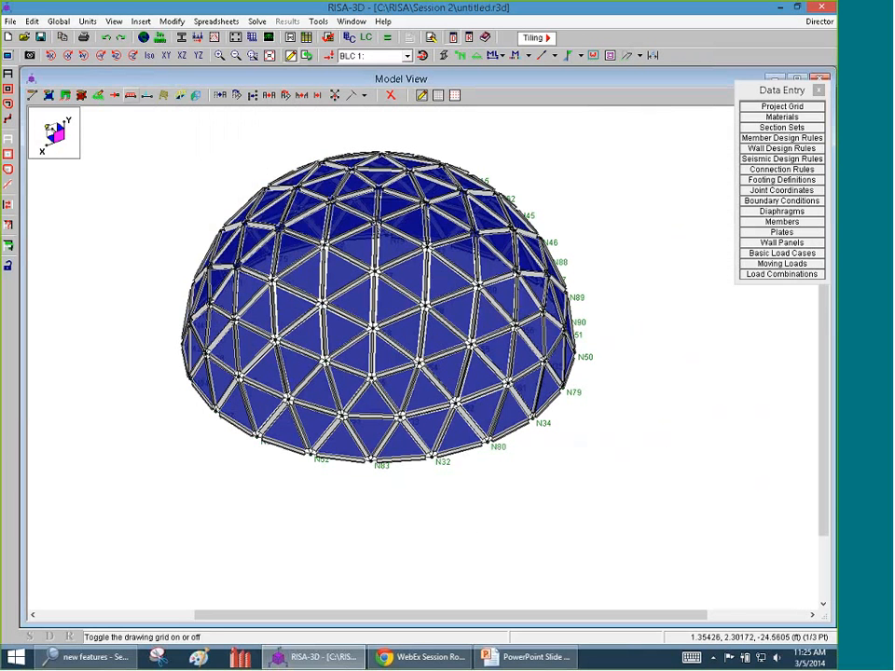
click(102, 59)
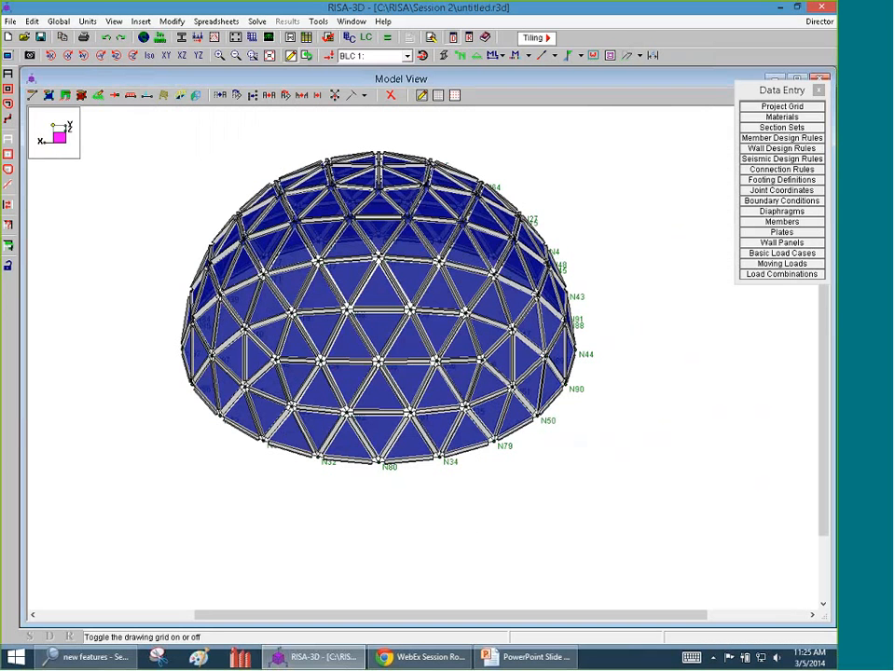
- Open the members spreadsheet, review the section sets assigned to the members, and close it
click(791, 223)
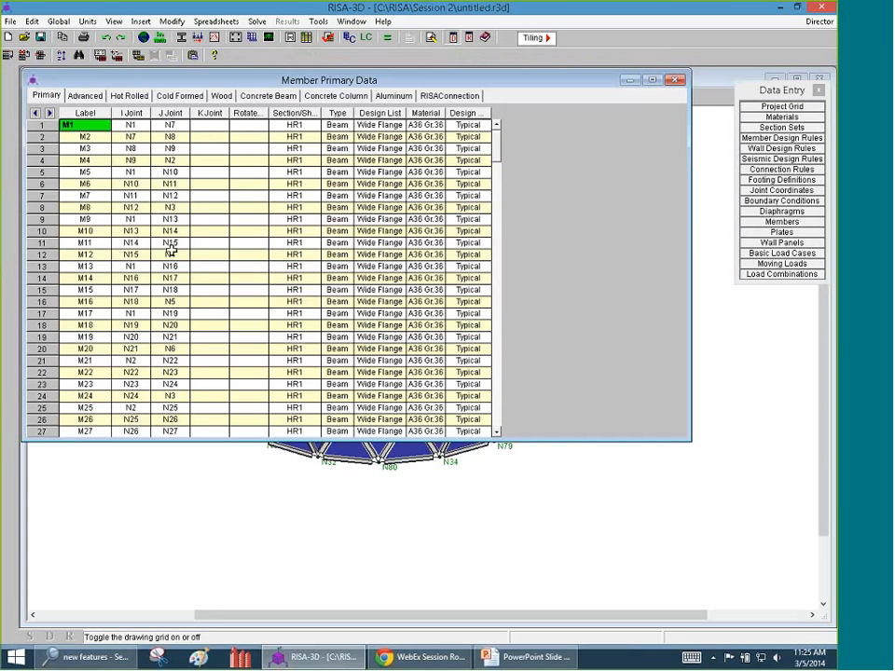
drag(295, 124, 279, 408)
click(675, 82)
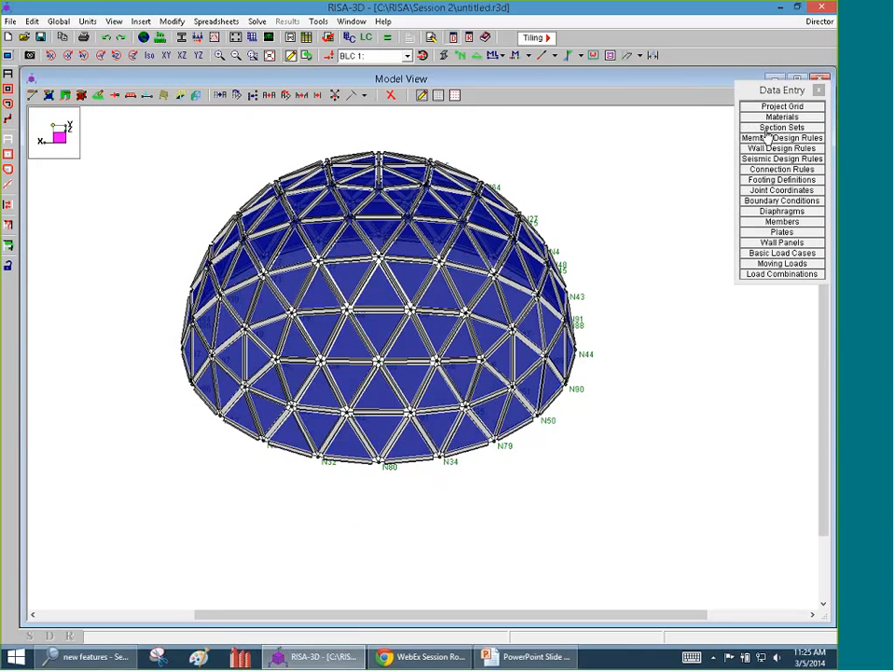
- Change section set HR1's shape to the HSS5x5x5 tube and close the section sets spreadsheet
click(750, 127)
click(147, 141)
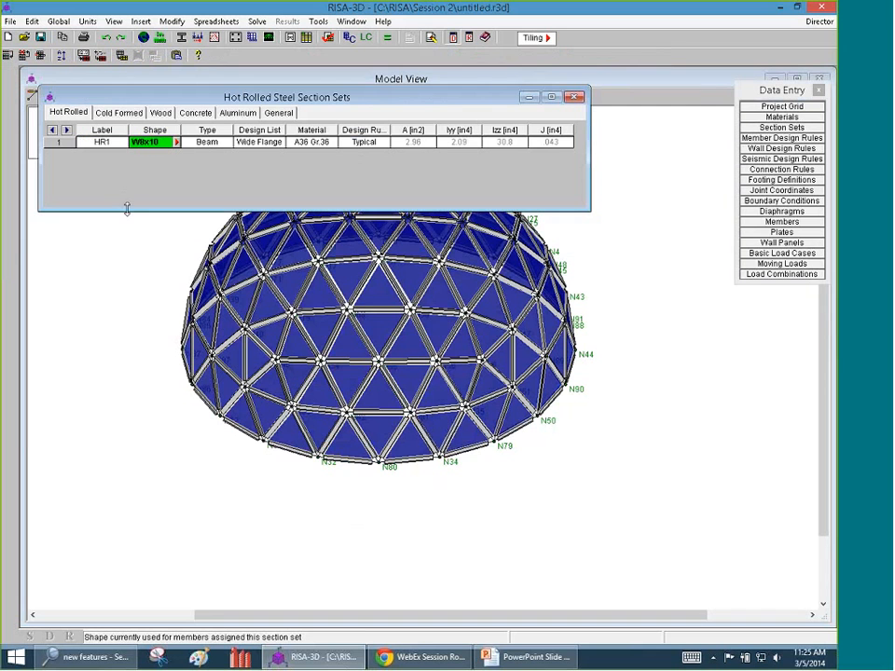
click(176, 142)
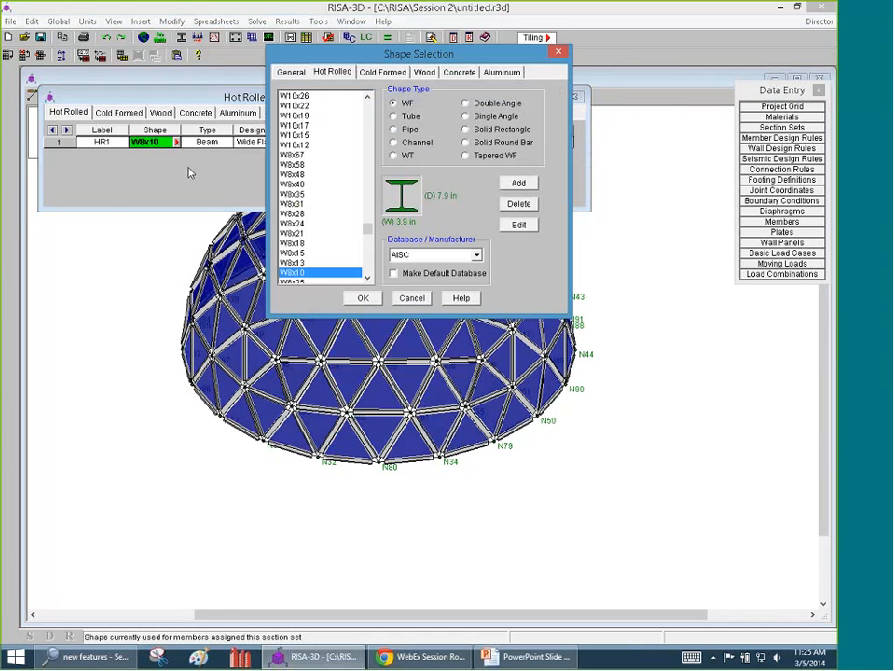
click(407, 119)
mouse_move(366, 114)
mouse_down()
mouse_move(364, 147)
mouse_move(365, 122)
mouse_up()
click(331, 116)
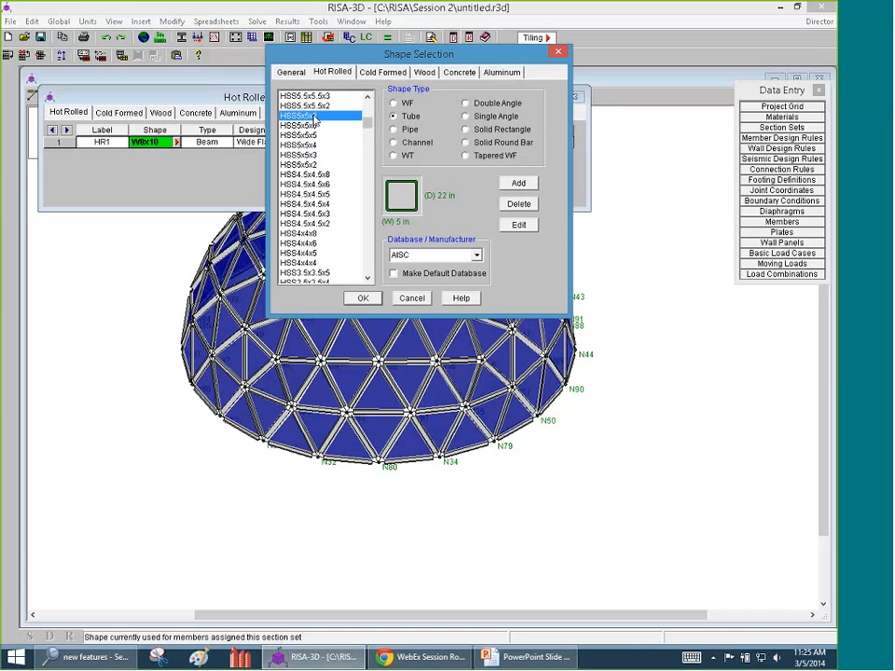
click(312, 137)
click(362, 297)
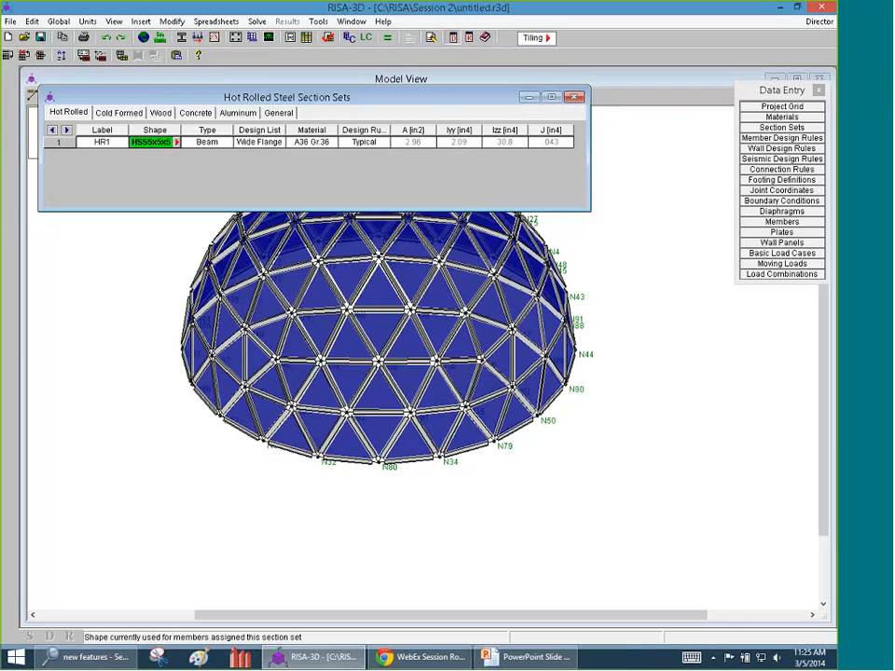
click(160, 374)
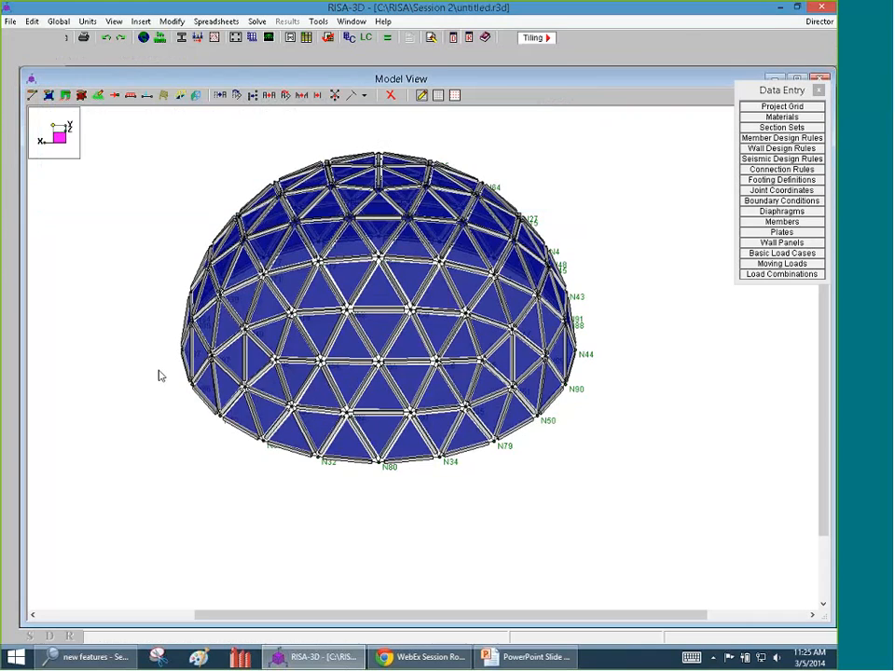
- Zoom into the dome and open the information dialog for a lower edge member, browsing its tabs before cancelling
scroll(276, 324, up, 5)
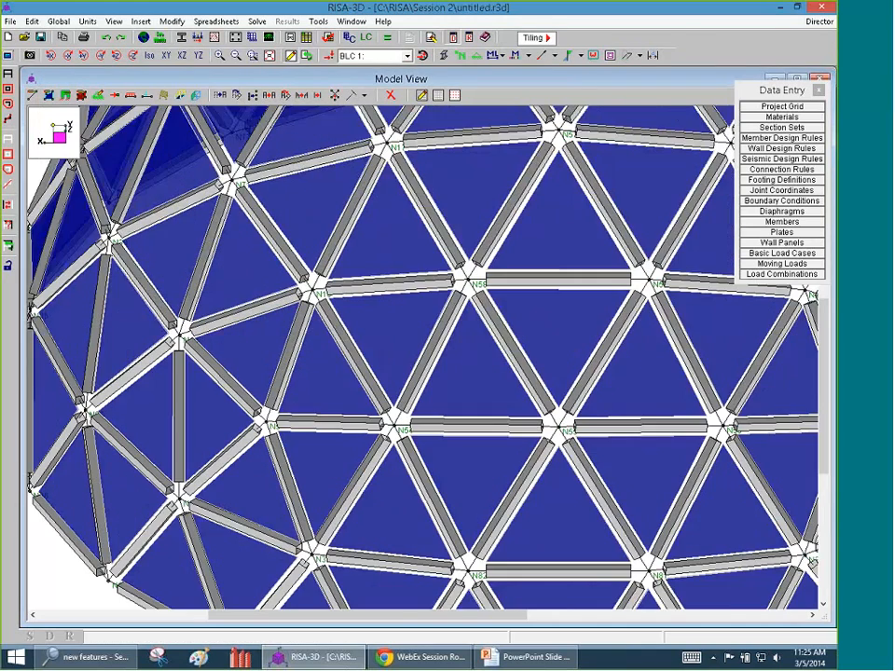
scroll(310, 246, down, 3)
scroll(252, 503, down, 1)
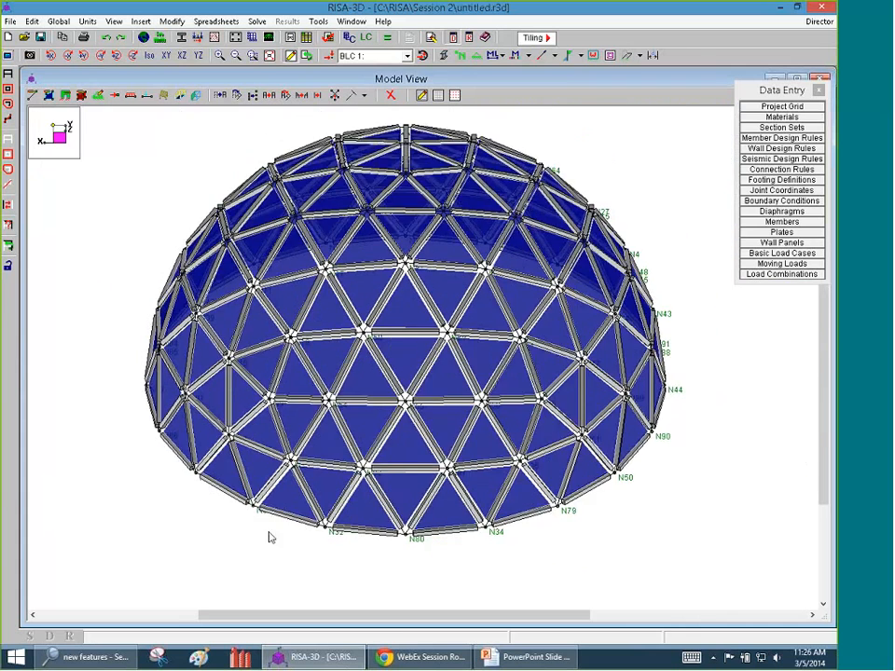
scroll(270, 537, up, 2)
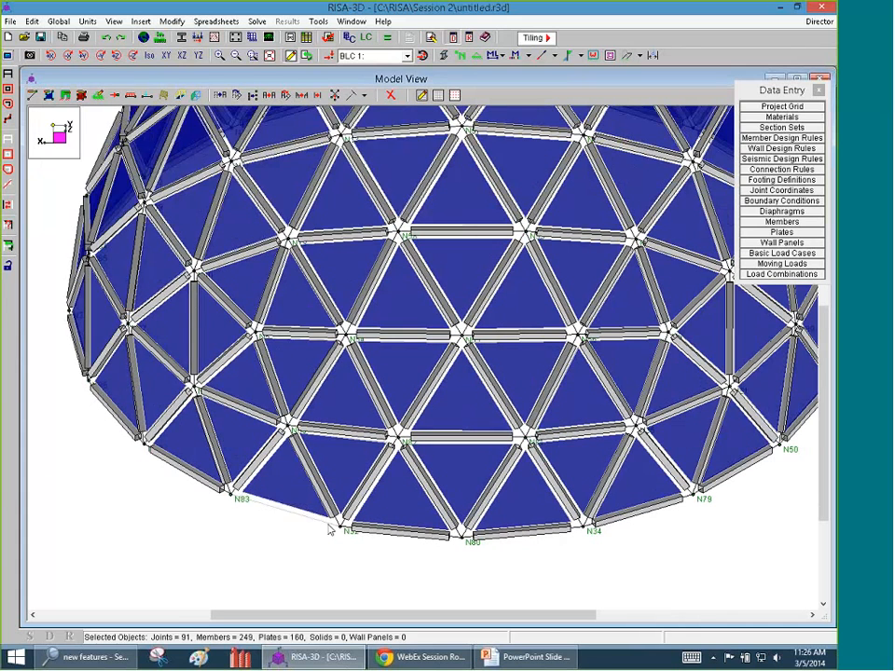
double_click(328, 528)
click(100, 144)
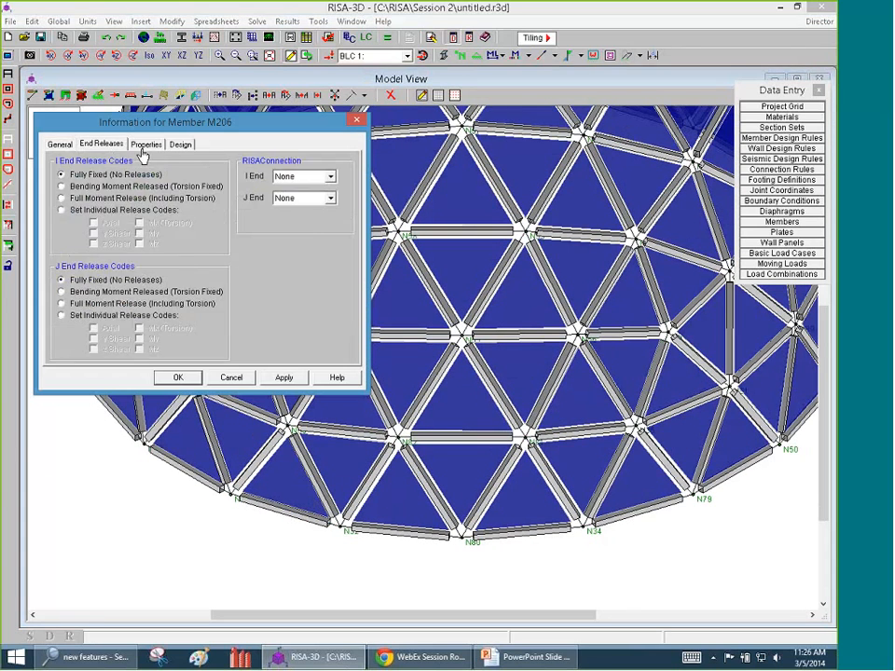
click(144, 145)
click(231, 378)
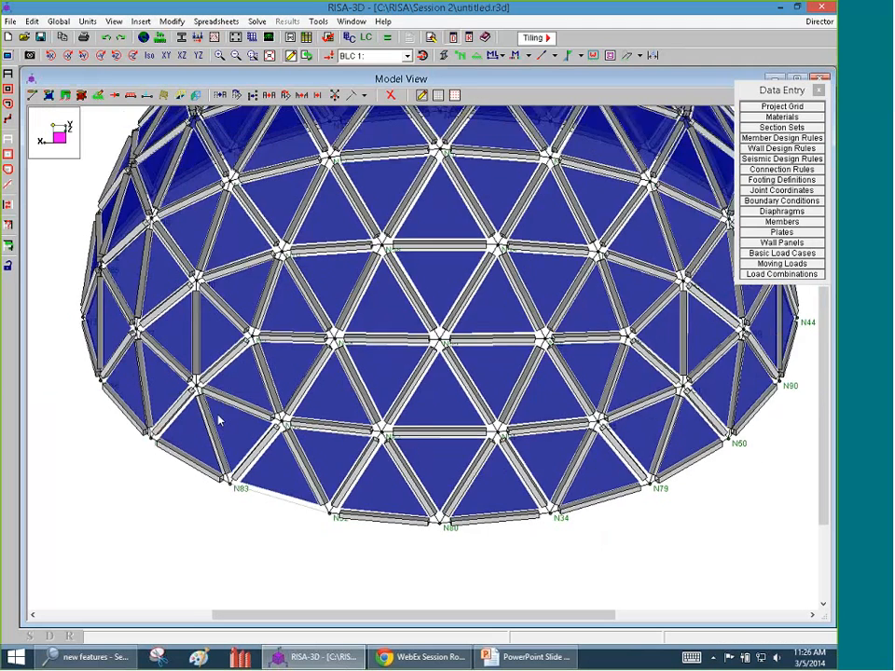
- Switch to the front elevation in wireframe and box-select the members along the dome's base
scroll(219, 421, down, 1)
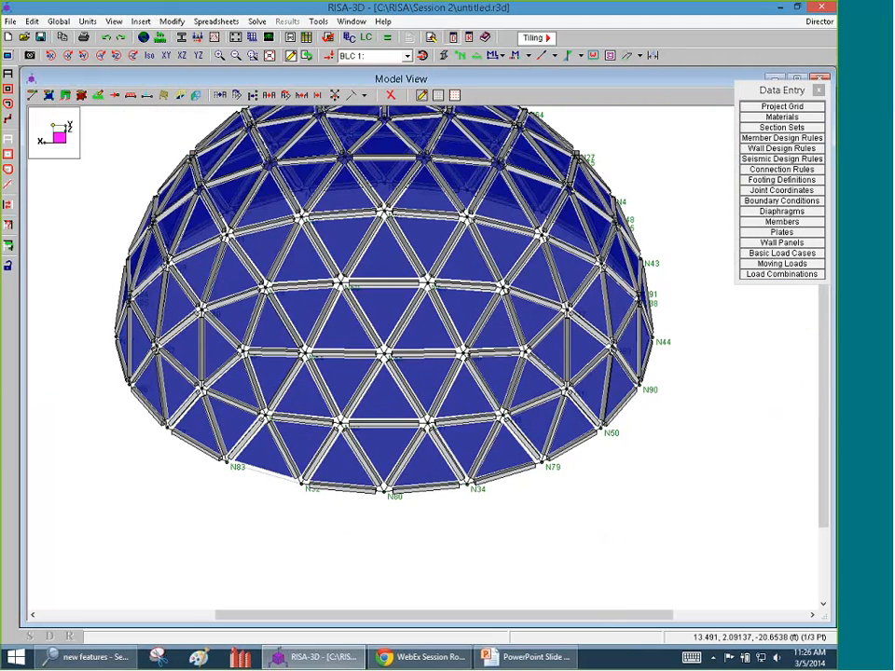
click(180, 58)
click(163, 56)
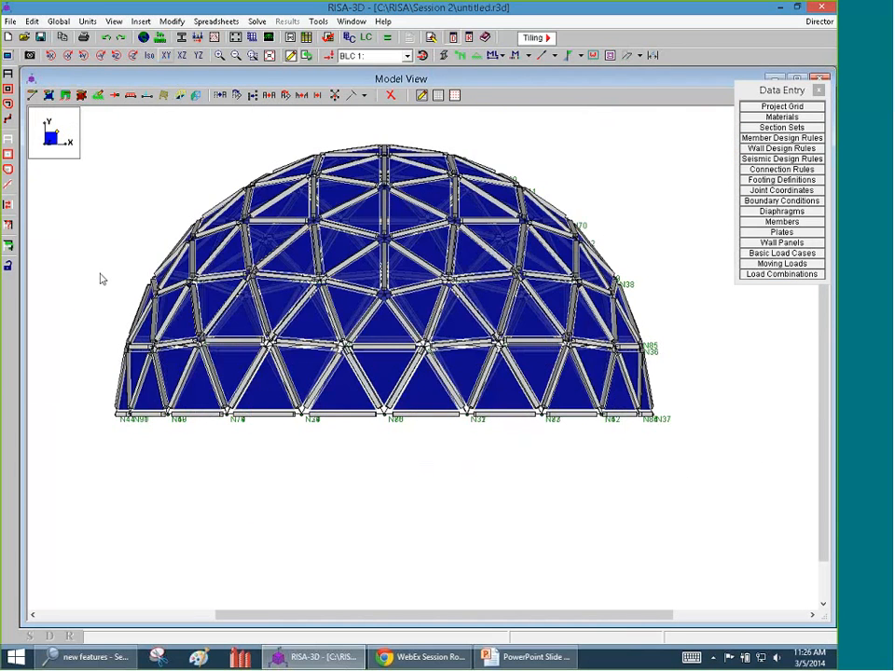
click(7, 139)
click(7, 89)
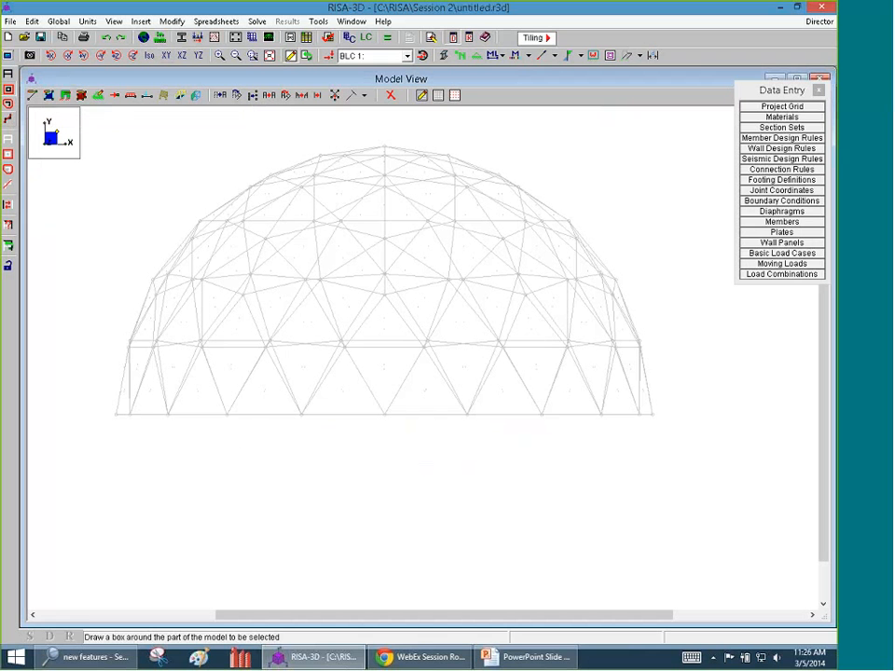
drag(82, 388, 678, 468)
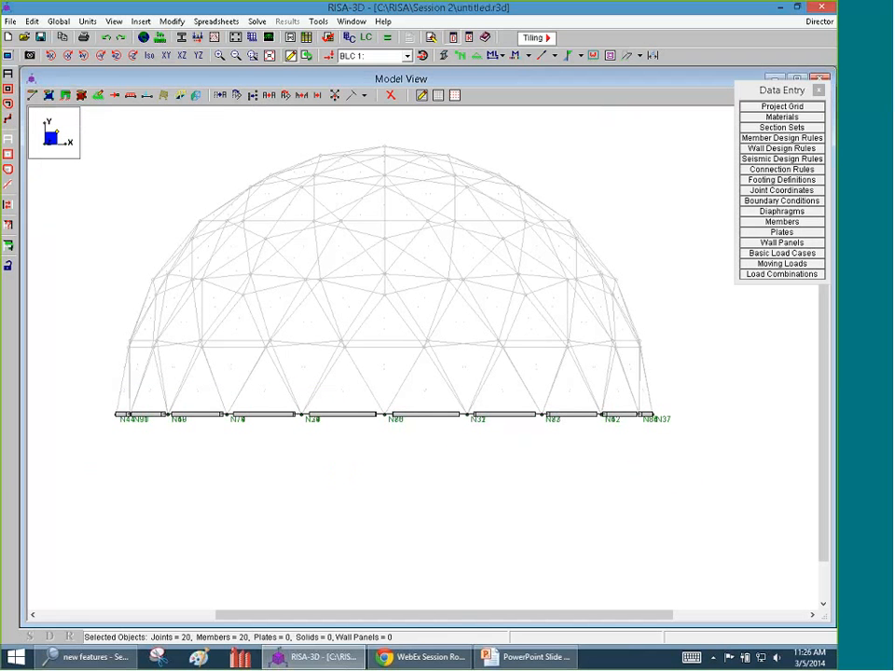
- Assign the HSS10x0.250 pipe shape directly to the selected base members and apply it
click(33, 95)
click(149, 118)
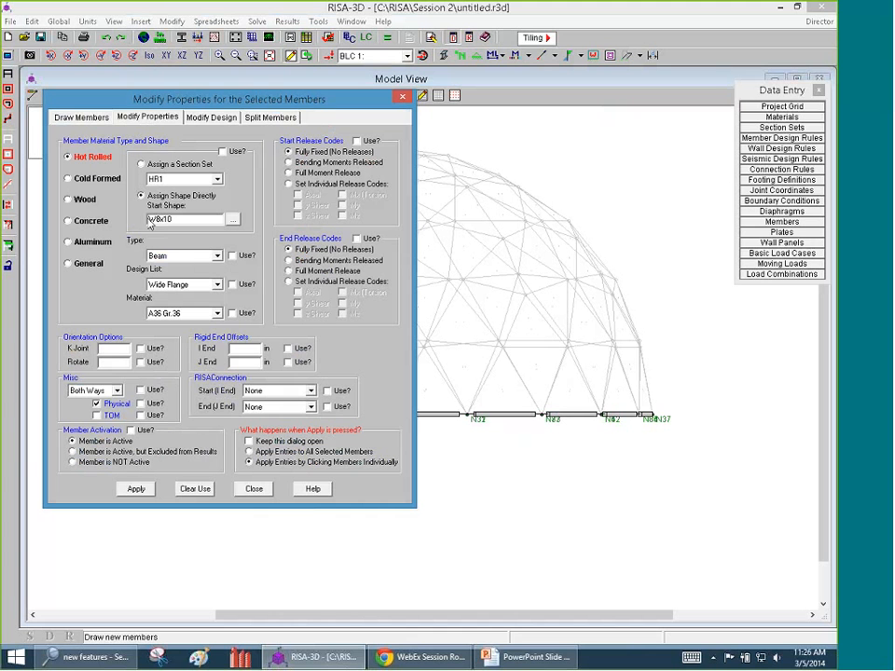
click(224, 151)
click(233, 219)
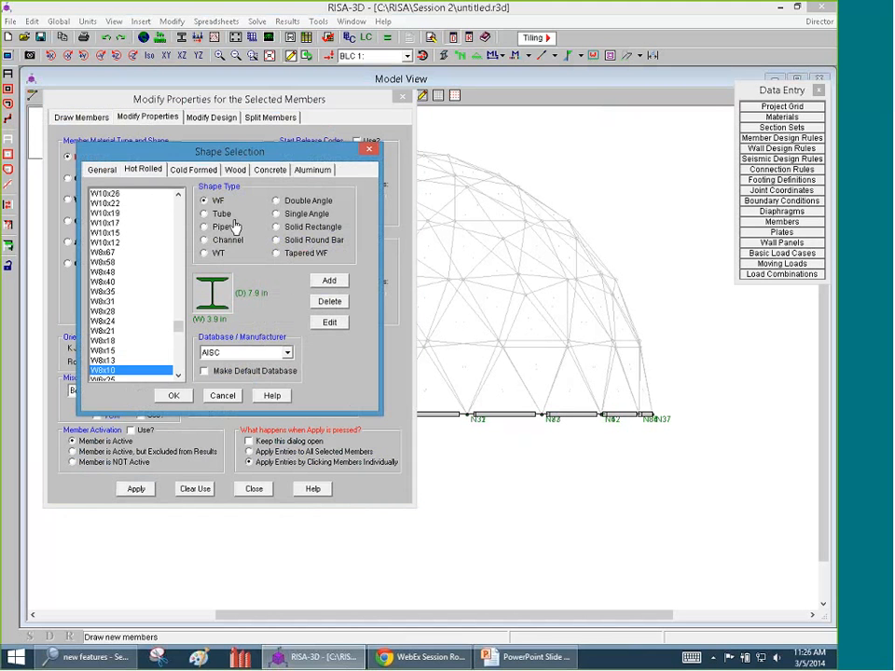
click(225, 228)
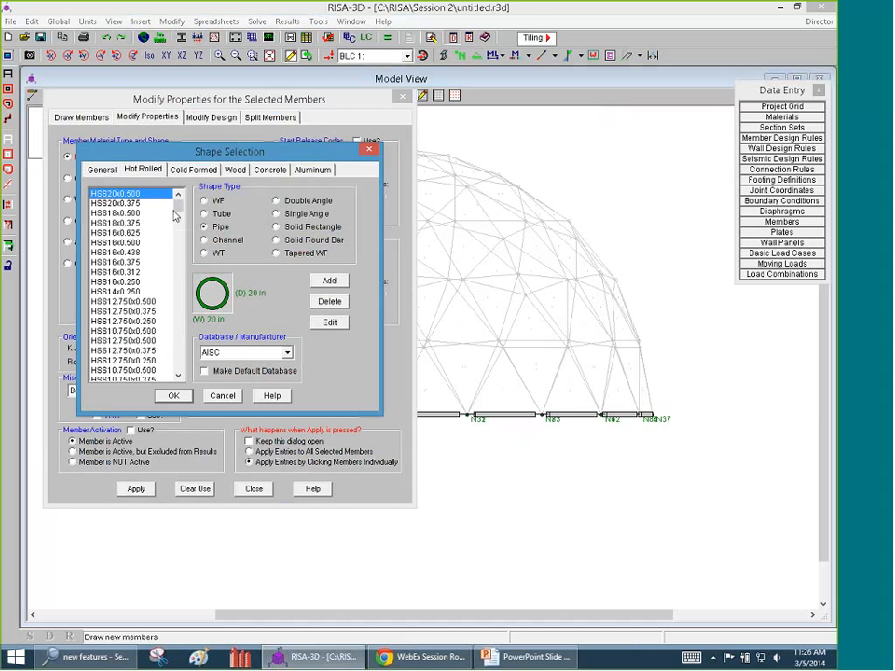
scroll(178, 218, down, 3)
click(131, 236)
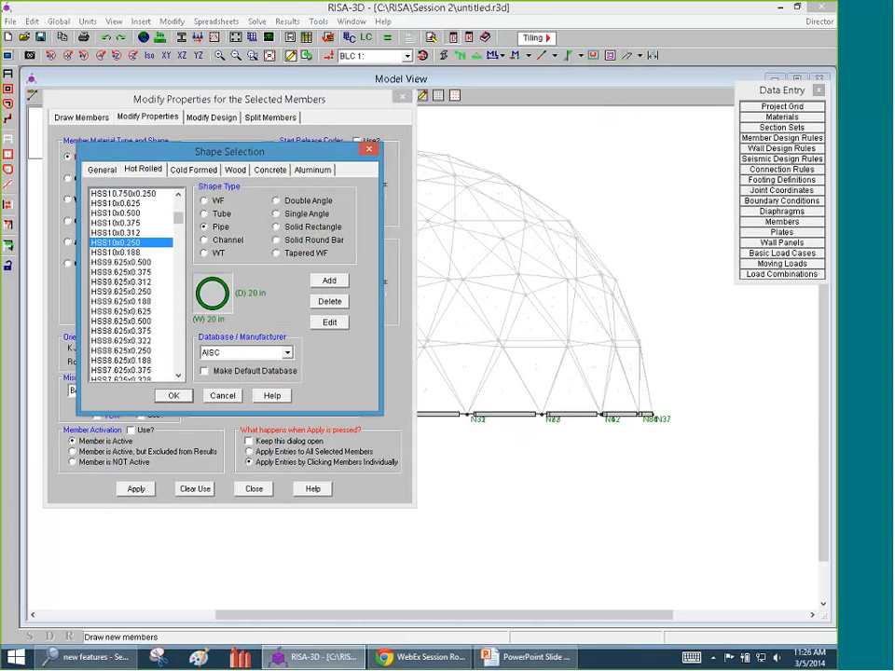
click(173, 395)
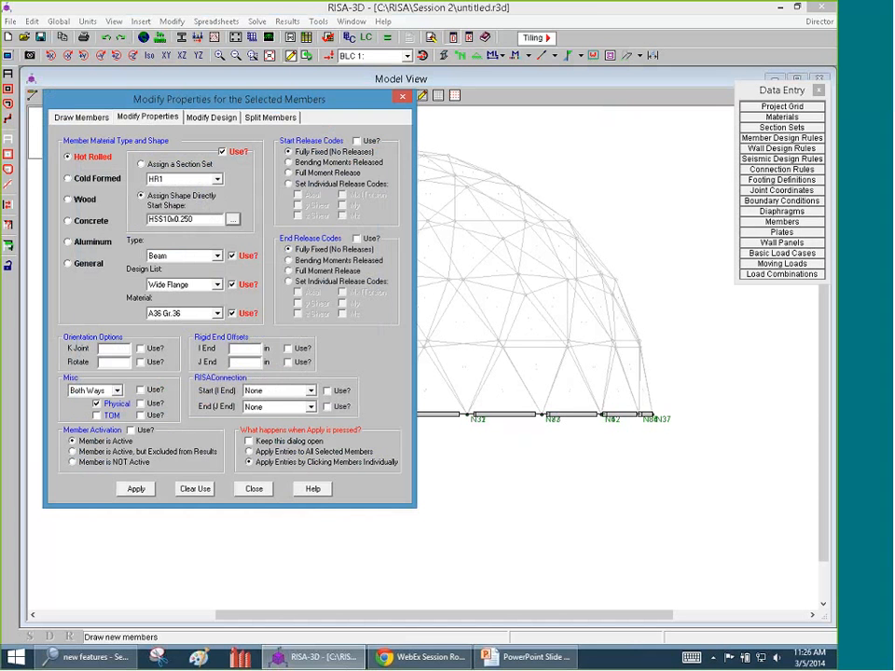
click(136, 490)
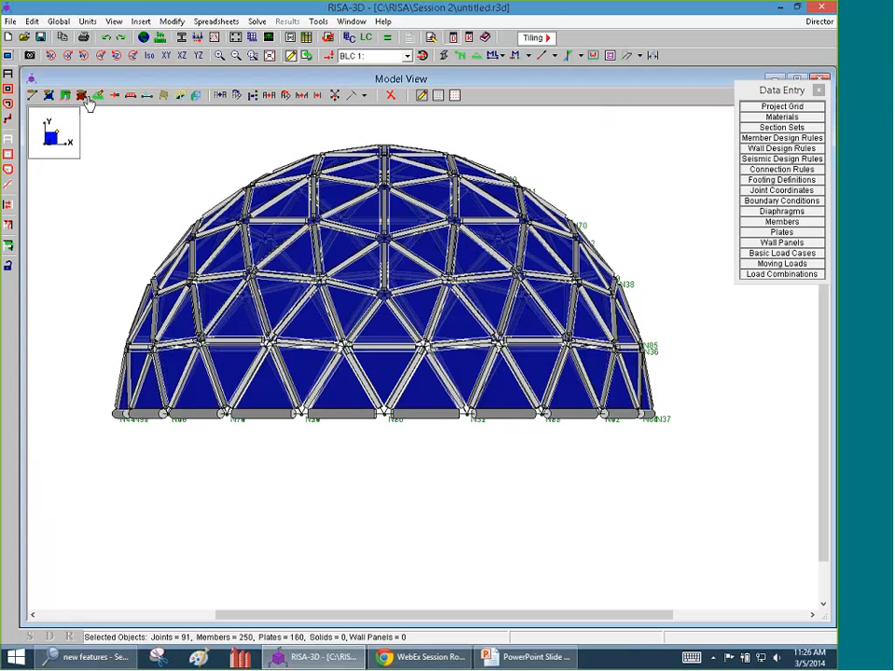
- Open the recent model Dome.r3d without saving the current untitled model
click(9, 20)
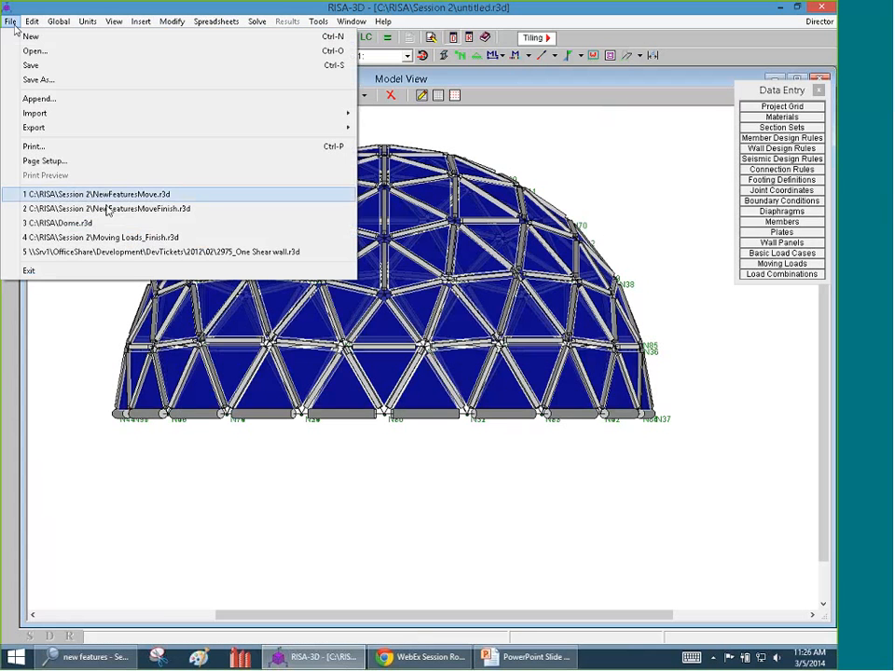
click(115, 226)
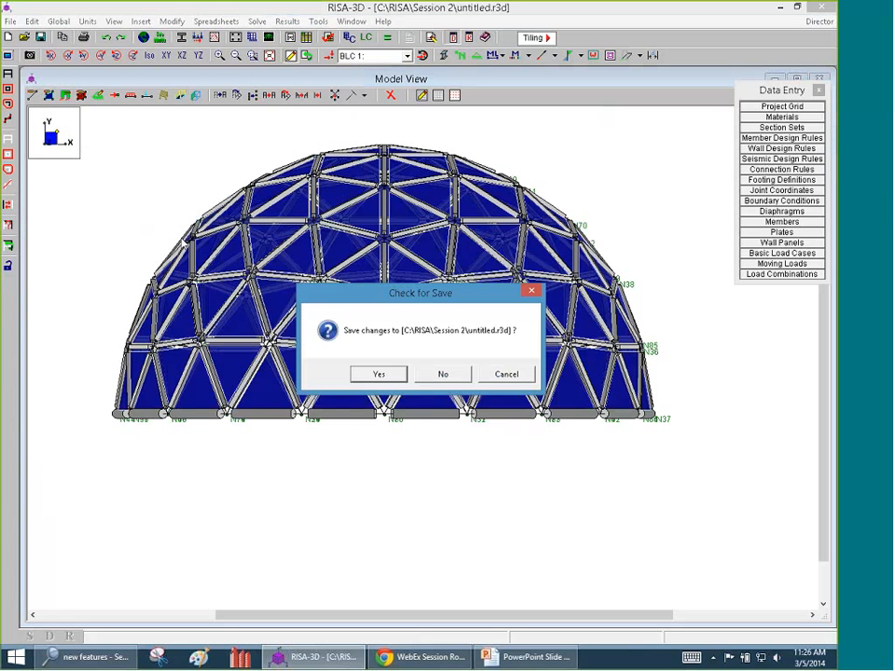
click(444, 373)
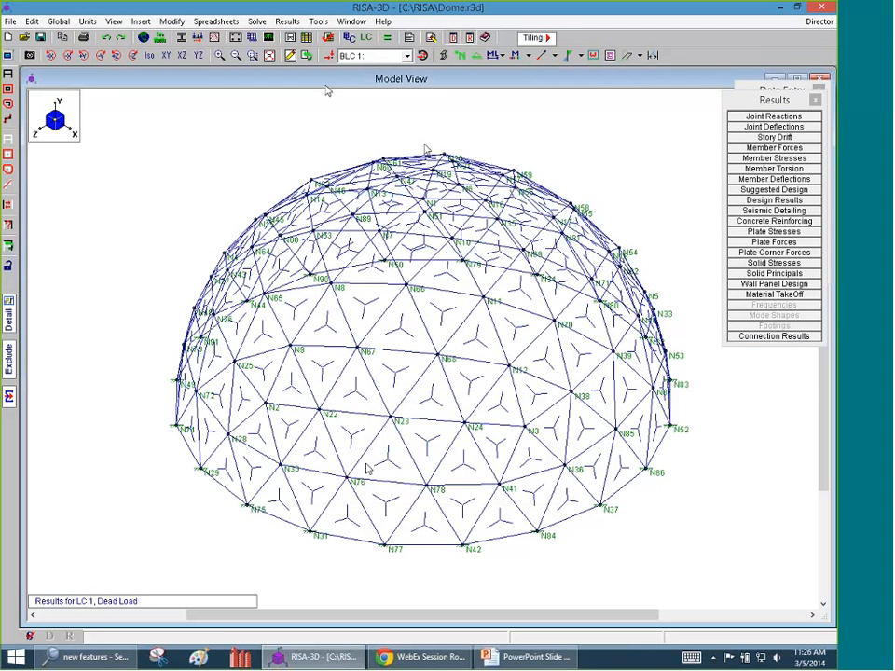
- Toggle the load display on and off and review the load combinations spreadsheet
click(332, 56)
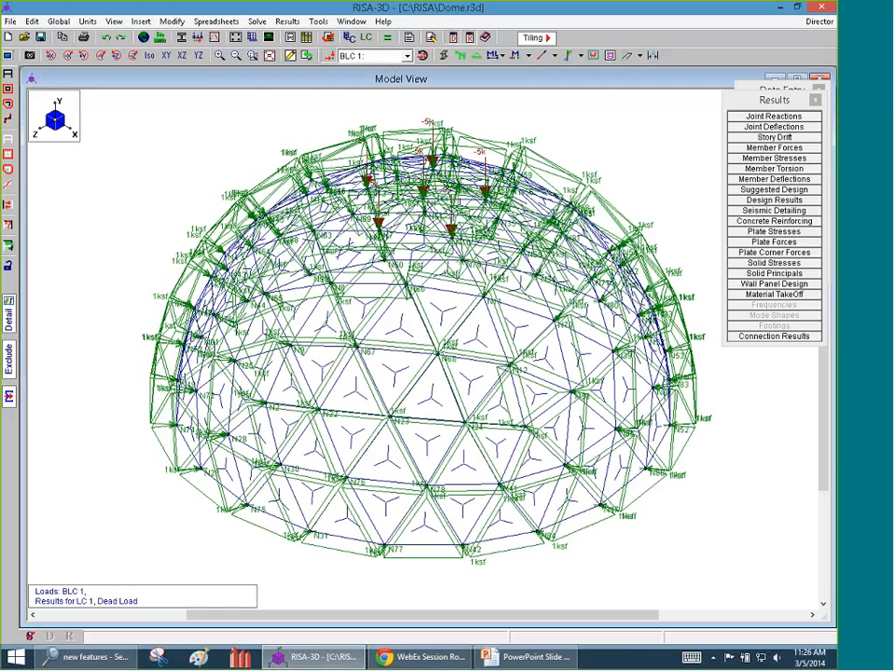
click(330, 56)
click(781, 90)
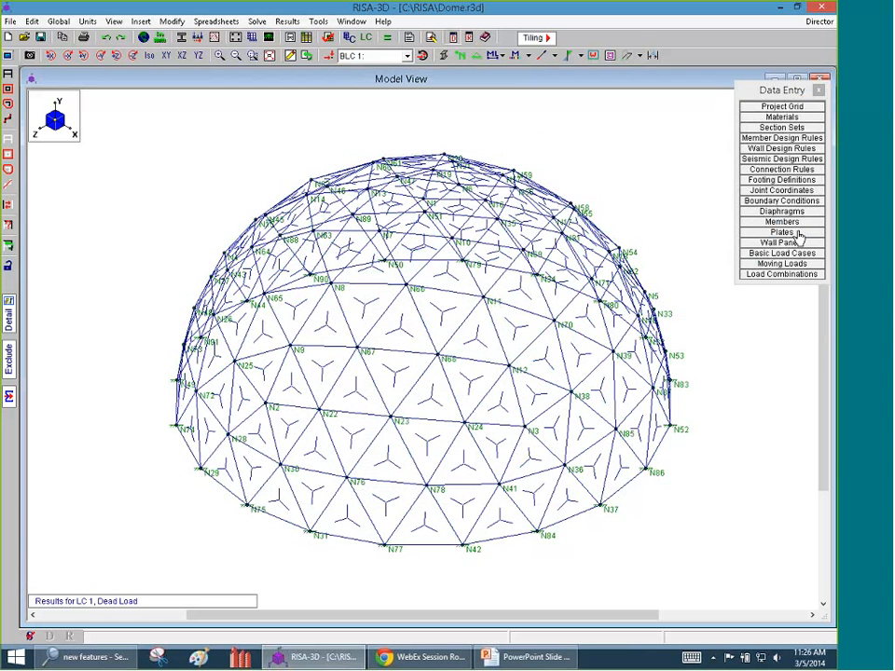
click(781, 274)
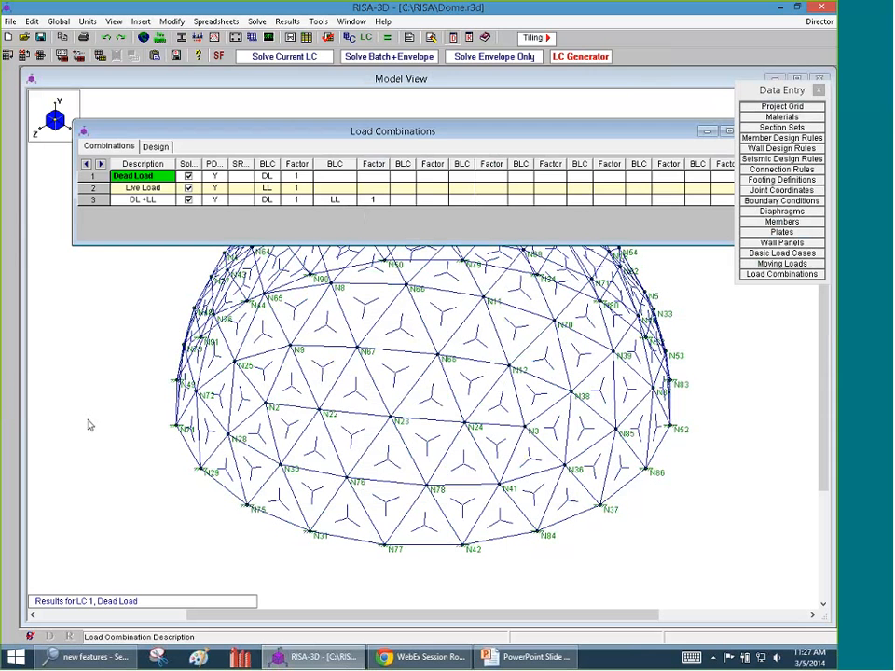
click(67, 317)
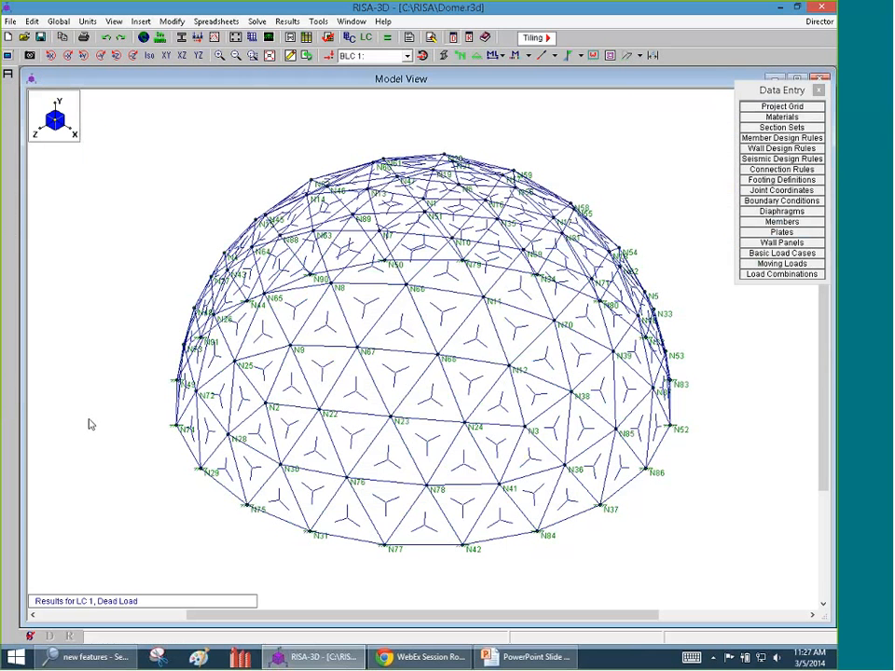
- Clear the current analysis results
click(452, 38)
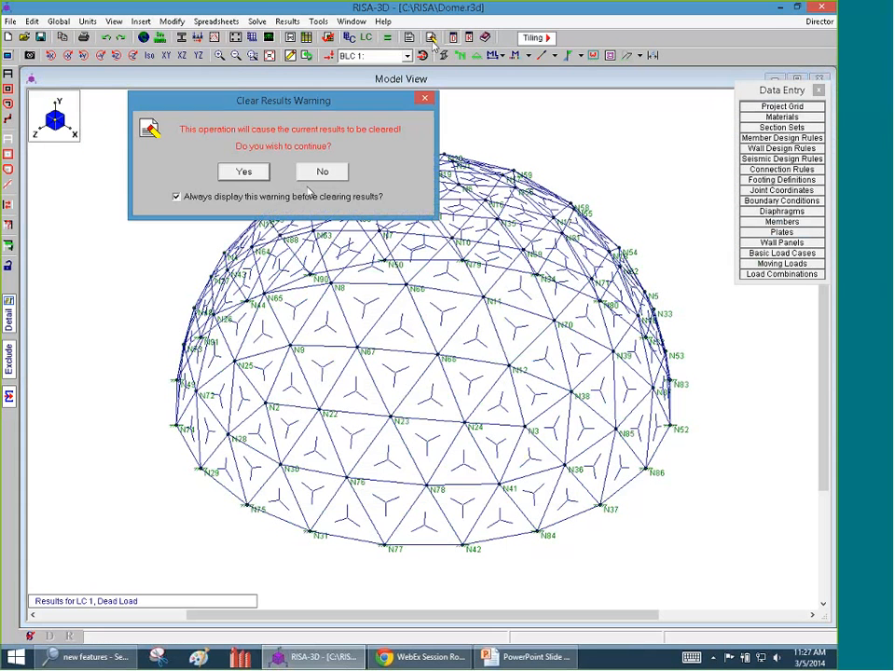
click(241, 171)
scroll(322, 368, down, 3)
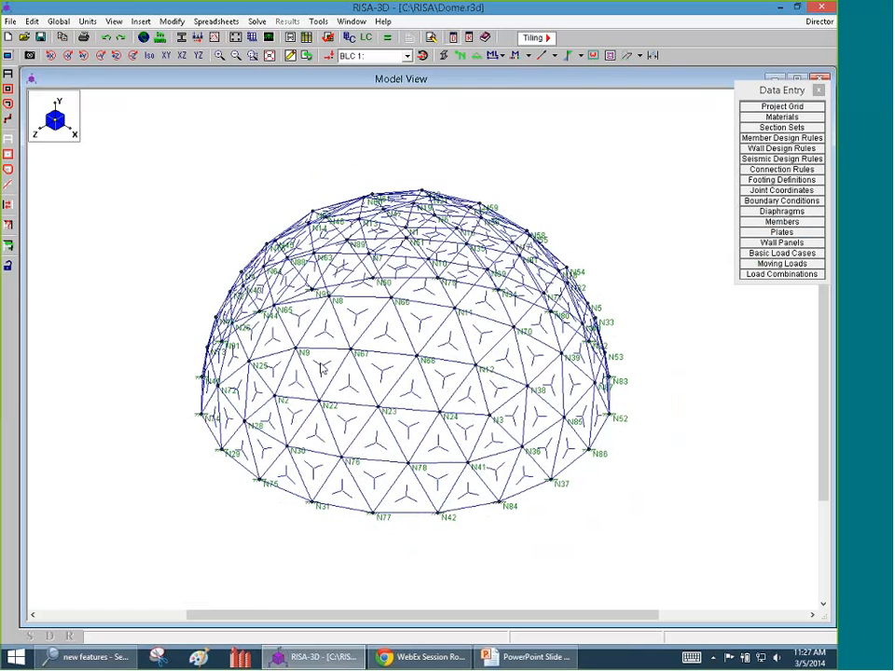
- Solve a batch solution of marked combinations including an envelope, then close the joint reactions results
click(388, 38)
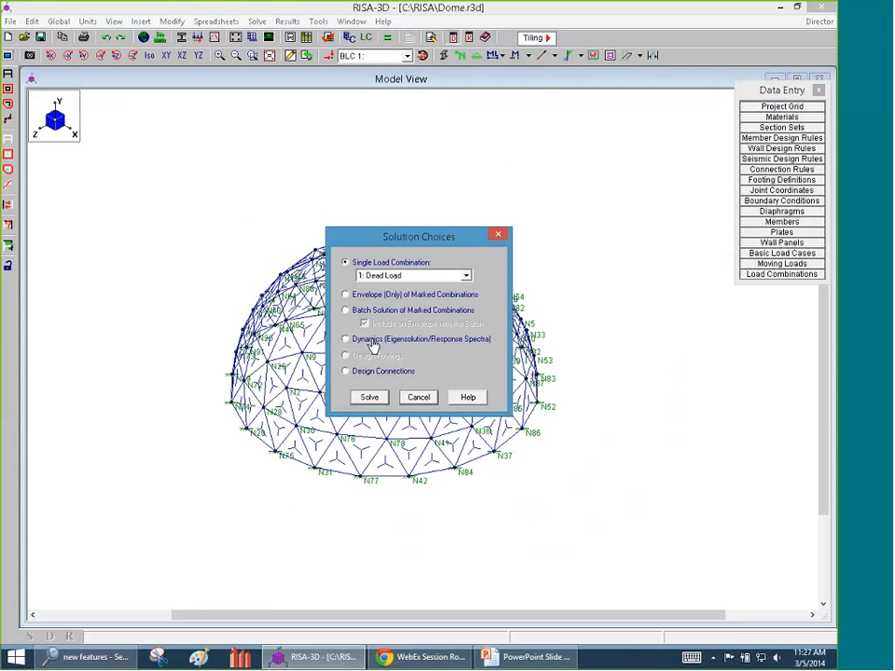
click(382, 310)
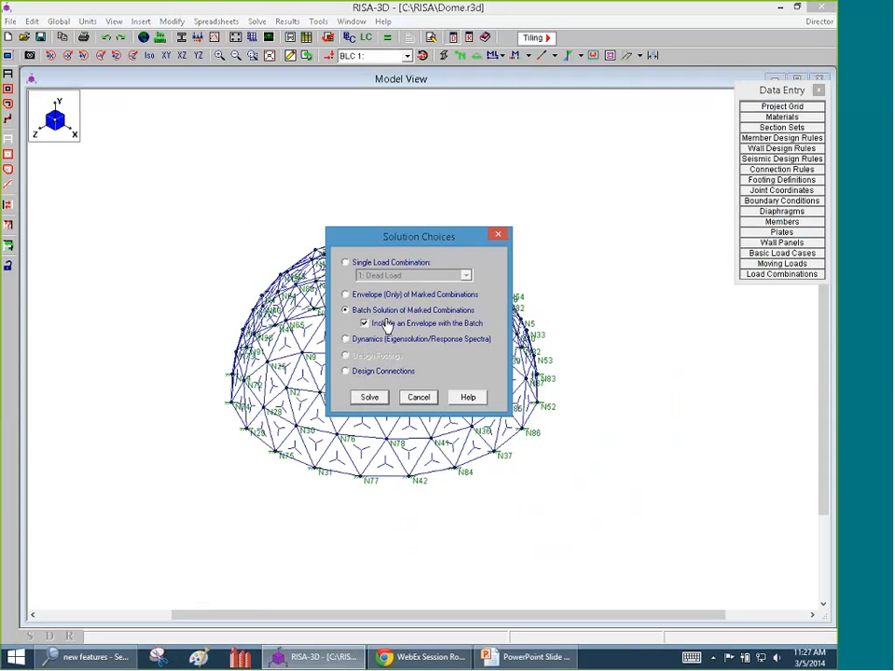
click(372, 268)
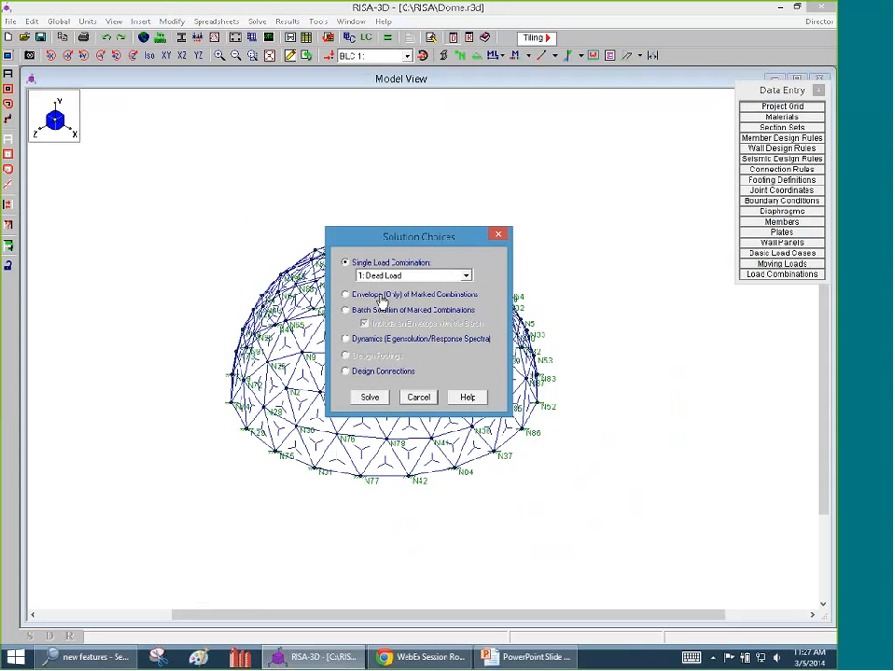
click(365, 294)
click(378, 313)
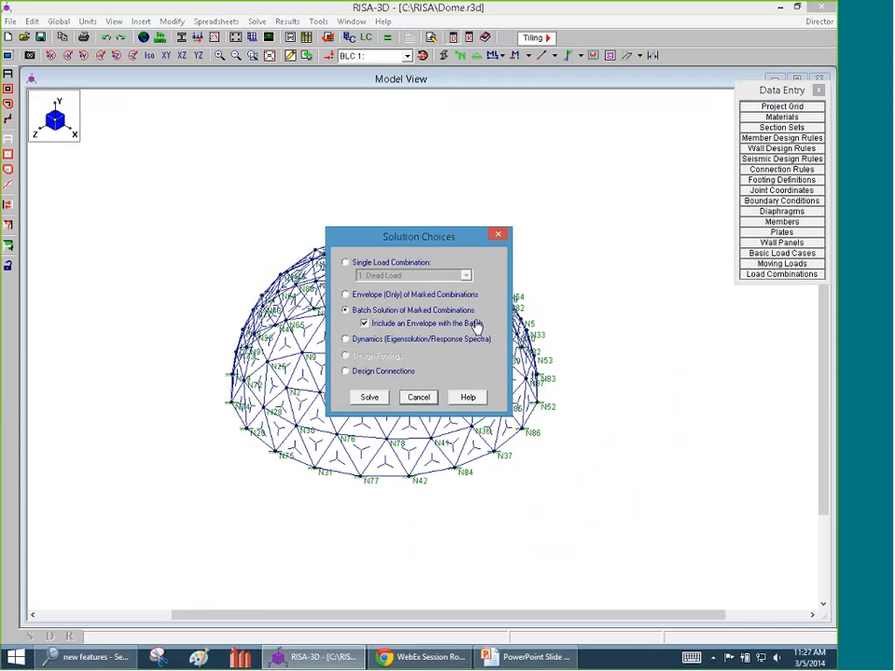
click(369, 397)
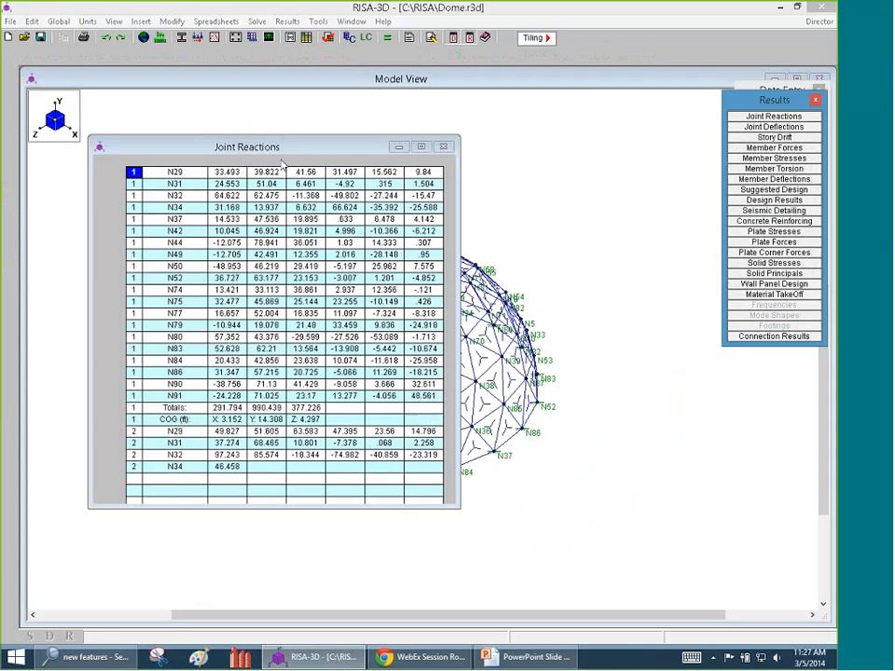
click(446, 149)
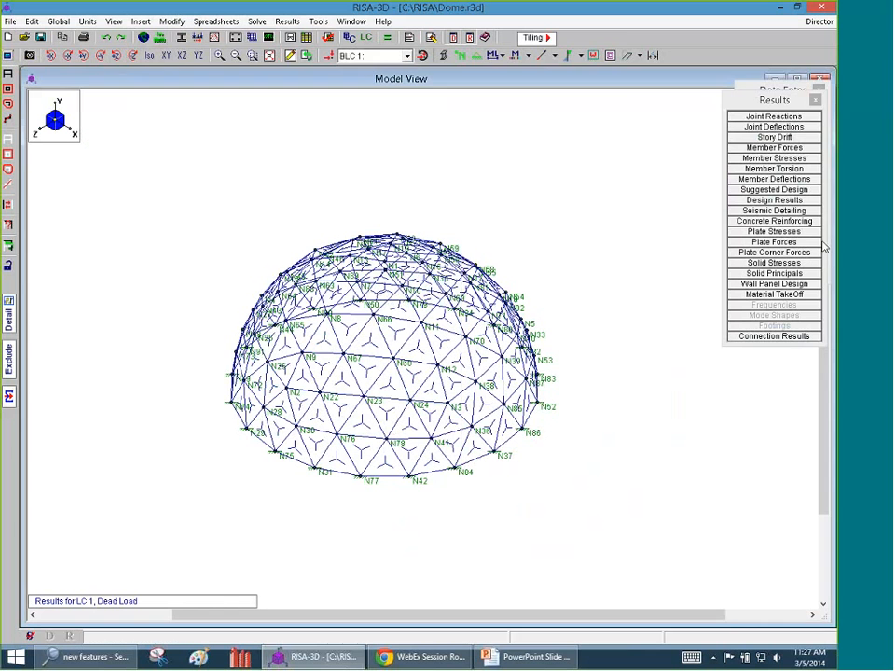
- Open the envelope joint reactions and the per-combination joint reactions side by side to compare them, then close both
drag(777, 107, 784, 230)
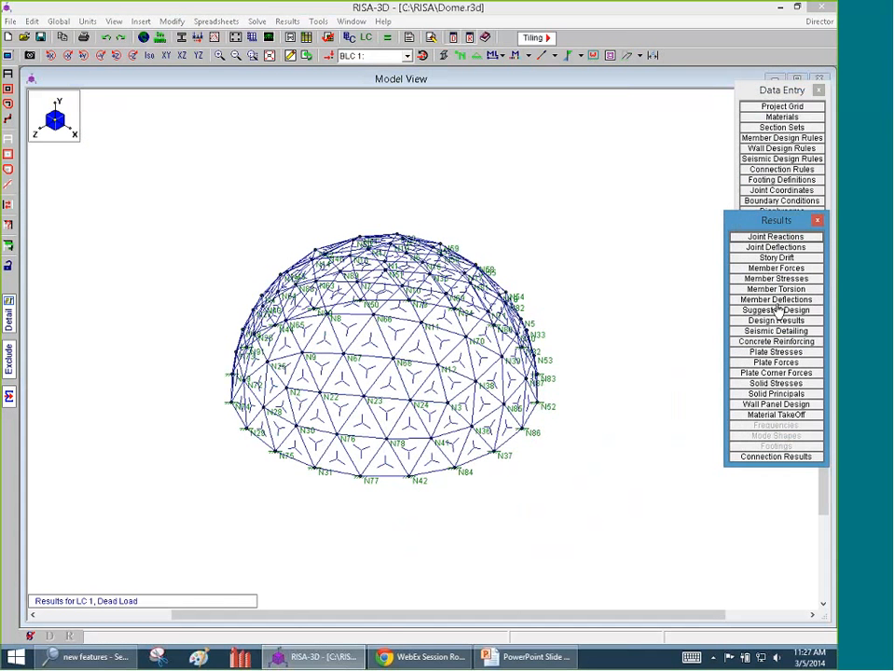
click(775, 237)
drag(310, 161, 241, 103)
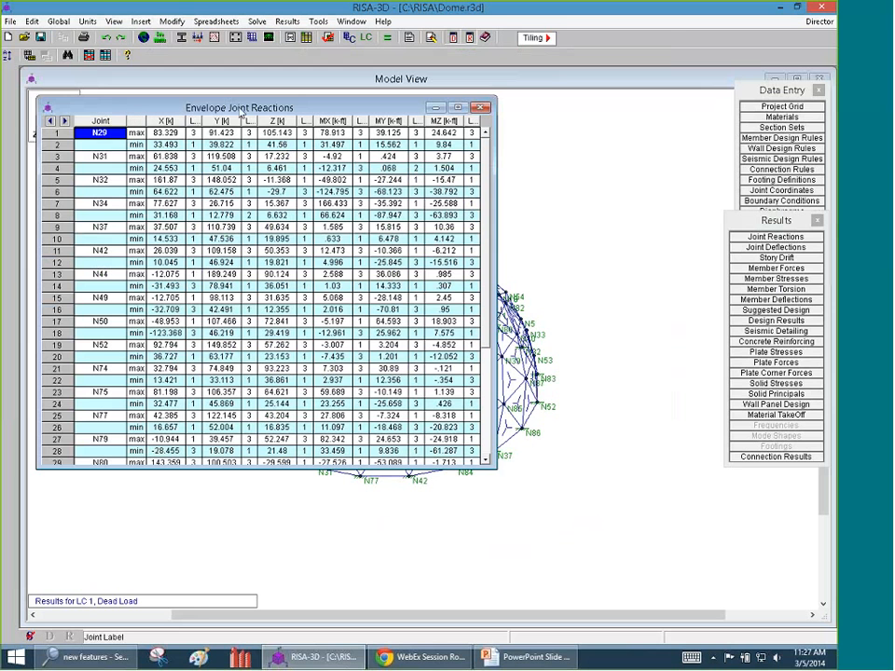
click(784, 239)
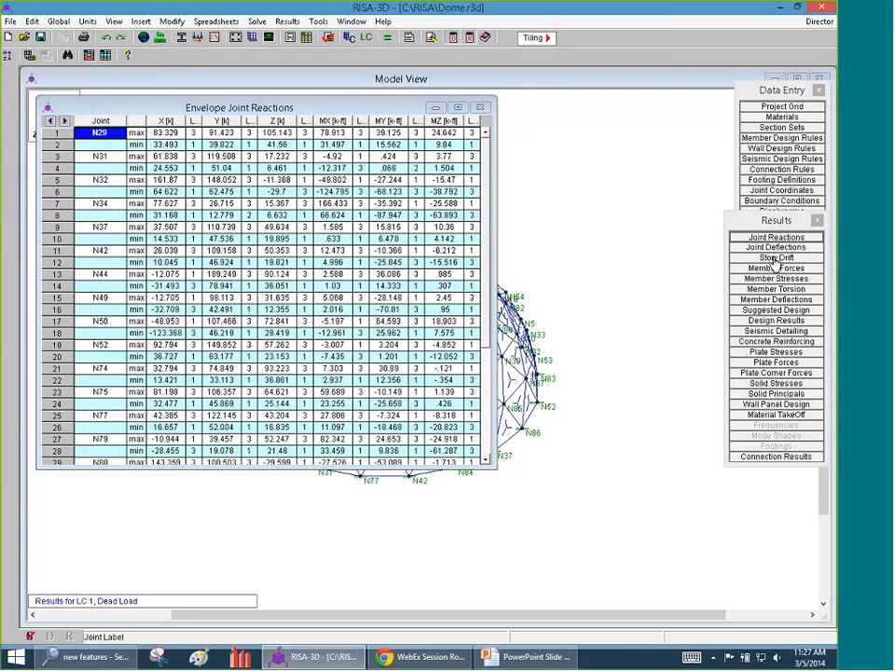
drag(264, 154, 486, 135)
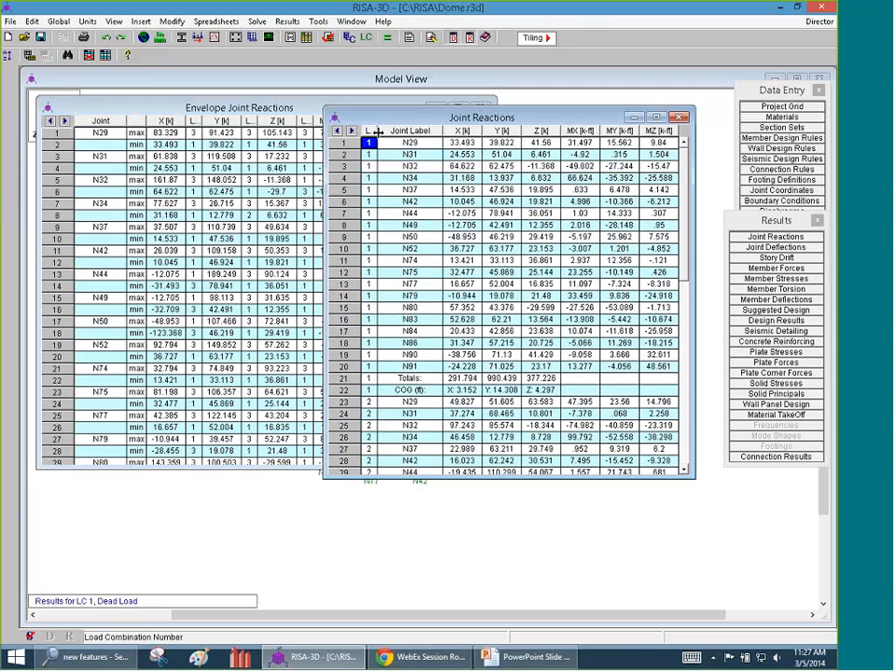
drag(377, 132, 389, 132)
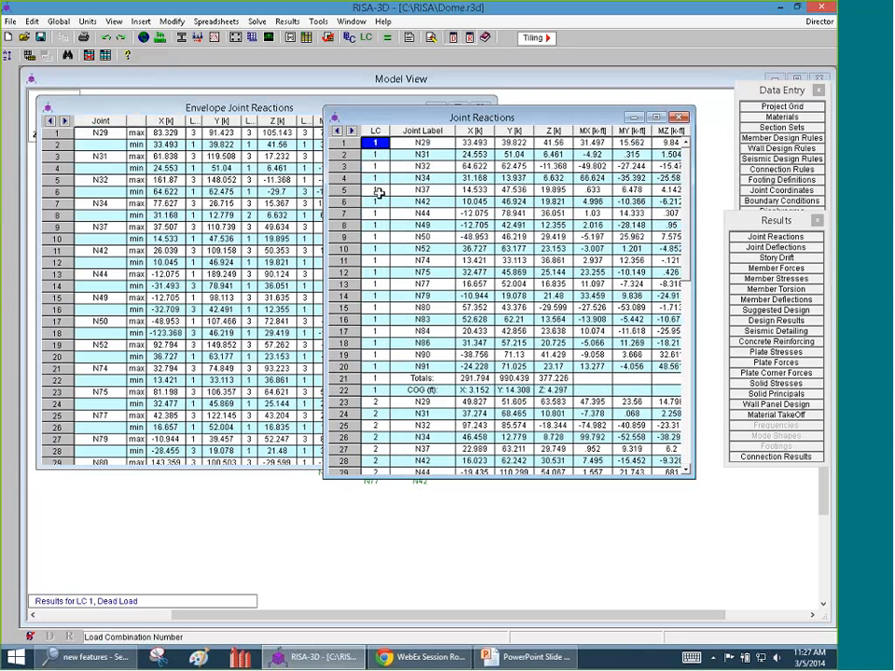
drag(689, 252, 688, 428)
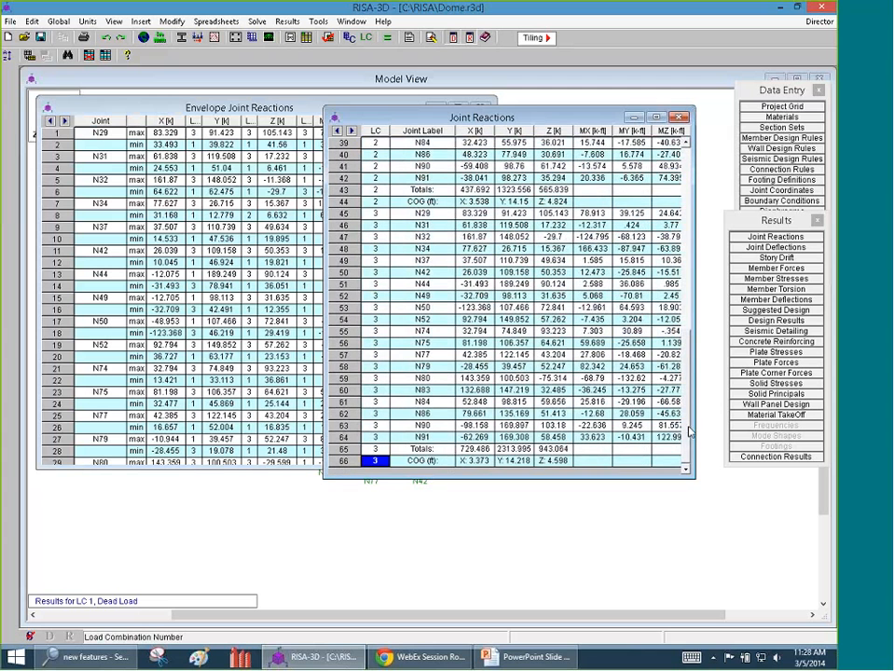
click(680, 117)
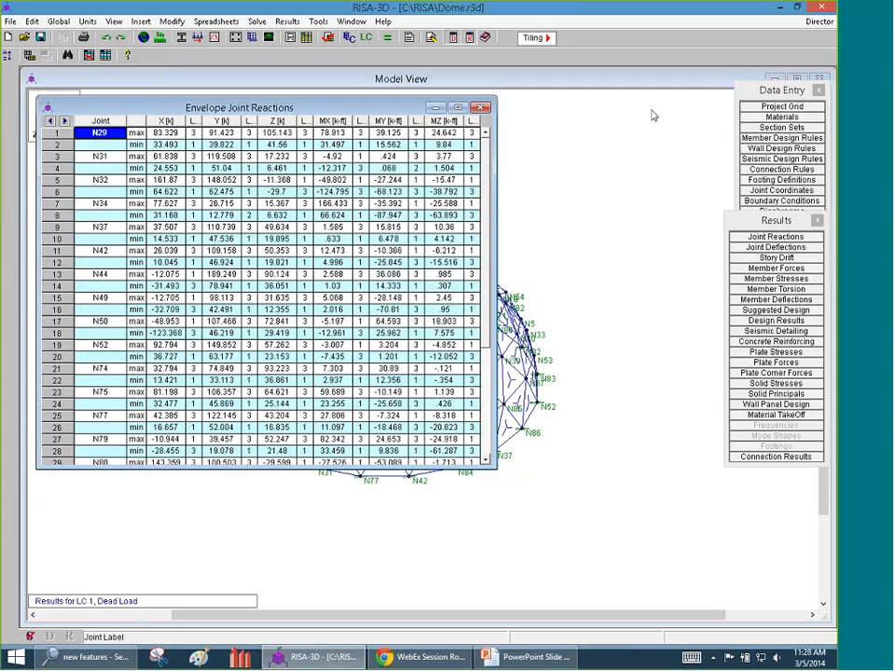
click(482, 107)
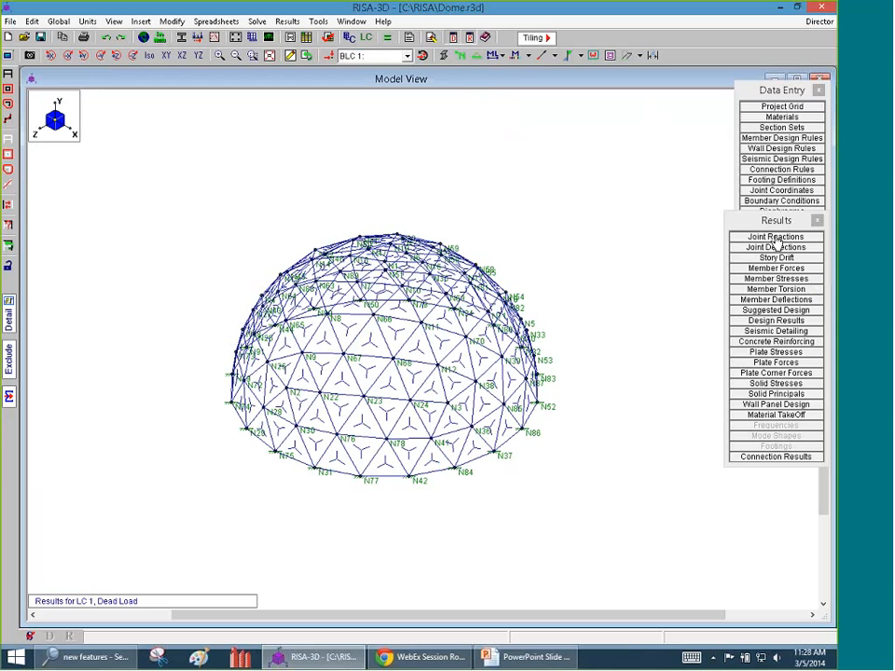
- Open the envelope steel code checks and the member code checks results, close the member code checks, and browse the envelope table
drag(780, 225, 778, 237)
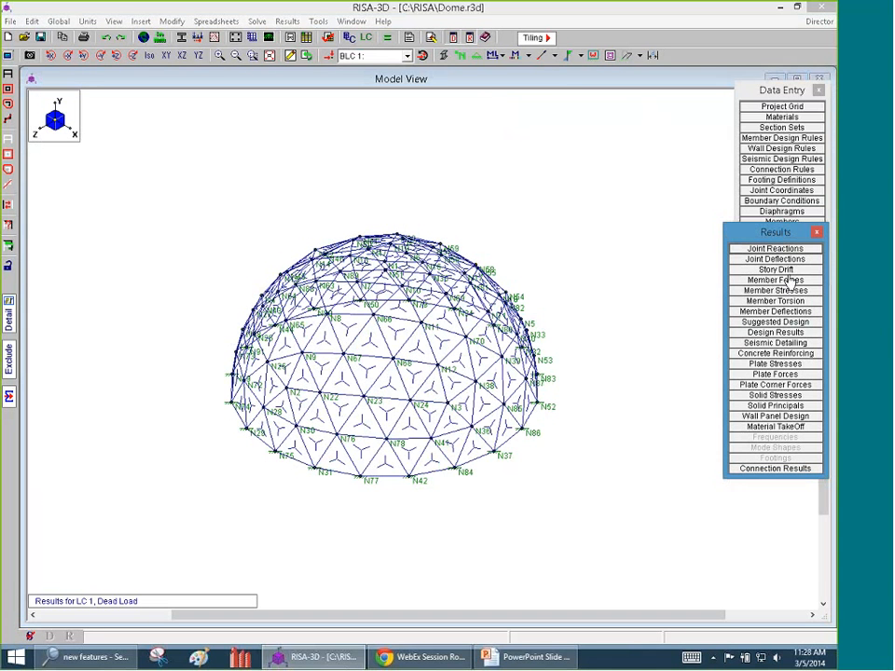
click(781, 333)
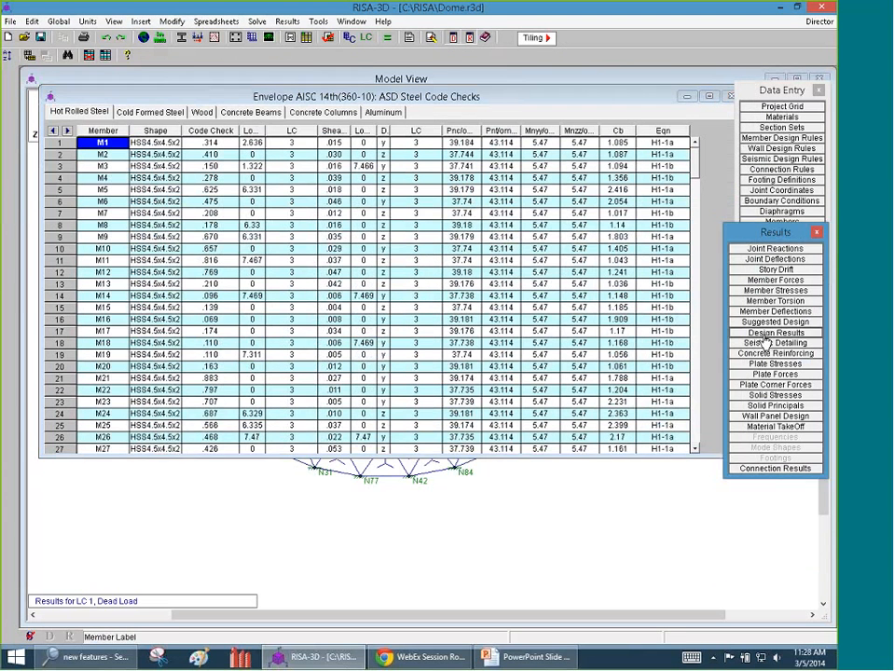
click(772, 334)
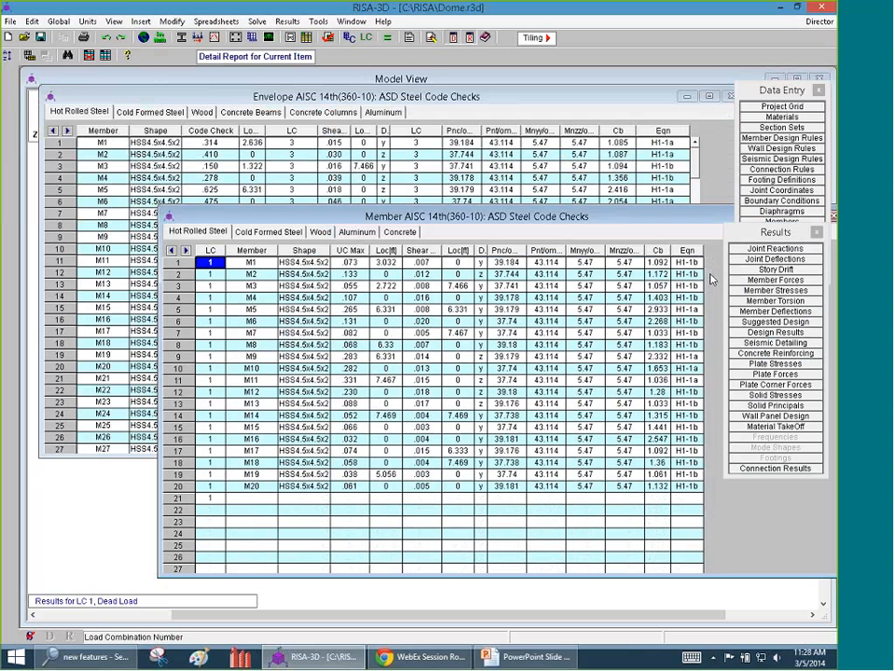
drag(689, 220, 479, 235)
click(628, 231)
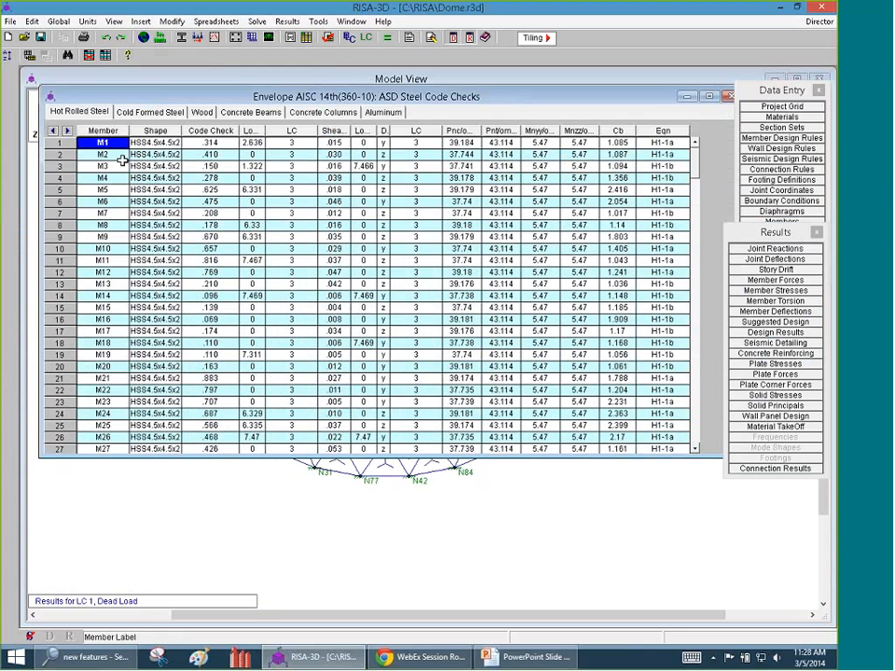
drag(214, 154, 213, 448)
click(223, 262)
key(Up)
key(Up)
key(Up)
key(Up)
key(Up)
key(Up)
key(Up)
key(Up)
key(Up)
key(Up)
key(Up)
key(Up)
key(Up)
key(Up)
key(Up)
key(Up)
key(Up)
key(Up)
key(Up)
key(Up)
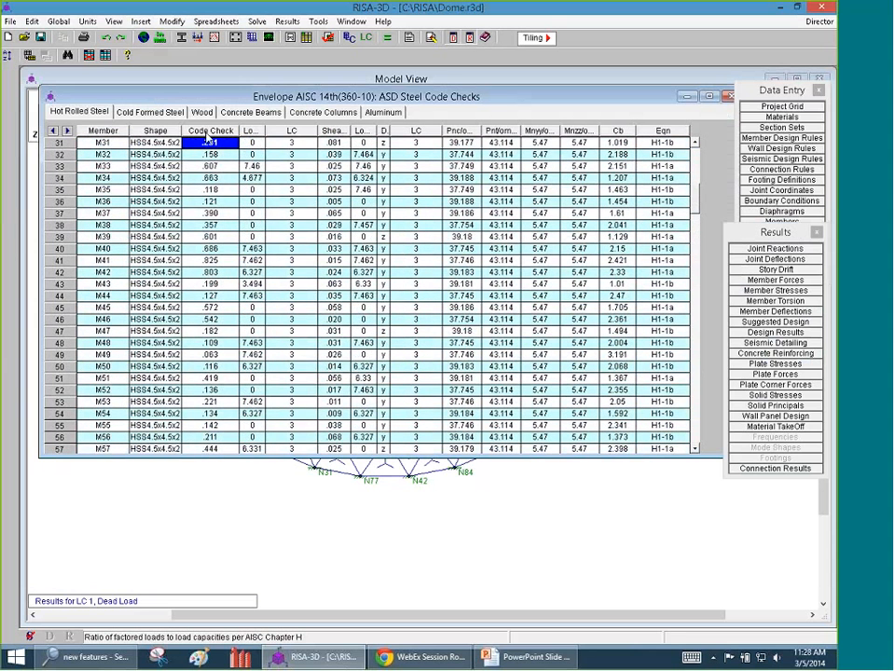
- Sort the envelope steel code checks by code check from maximum to minimum and inspect the top rows
click(211, 131)
right_click(208, 136)
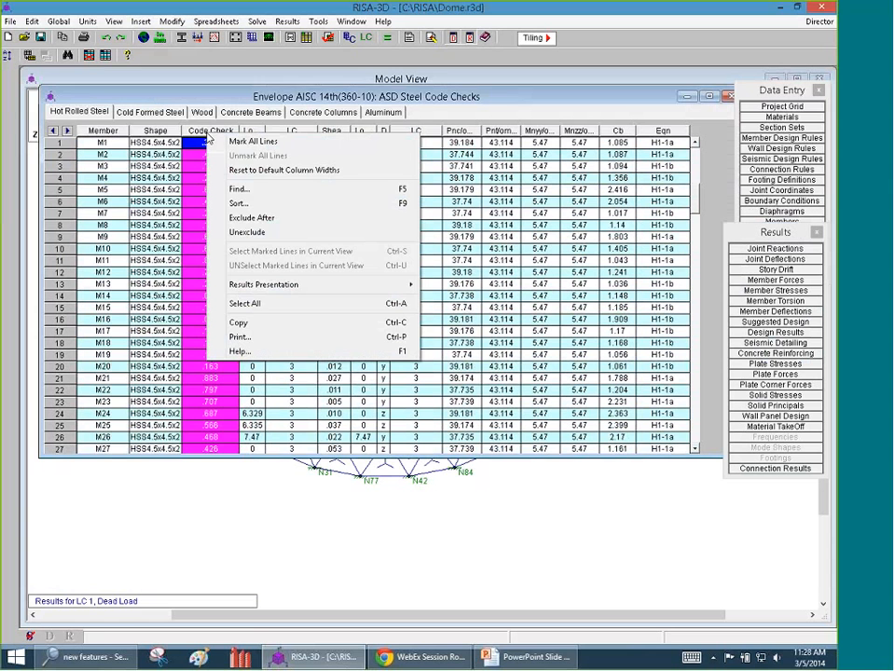
click(239, 202)
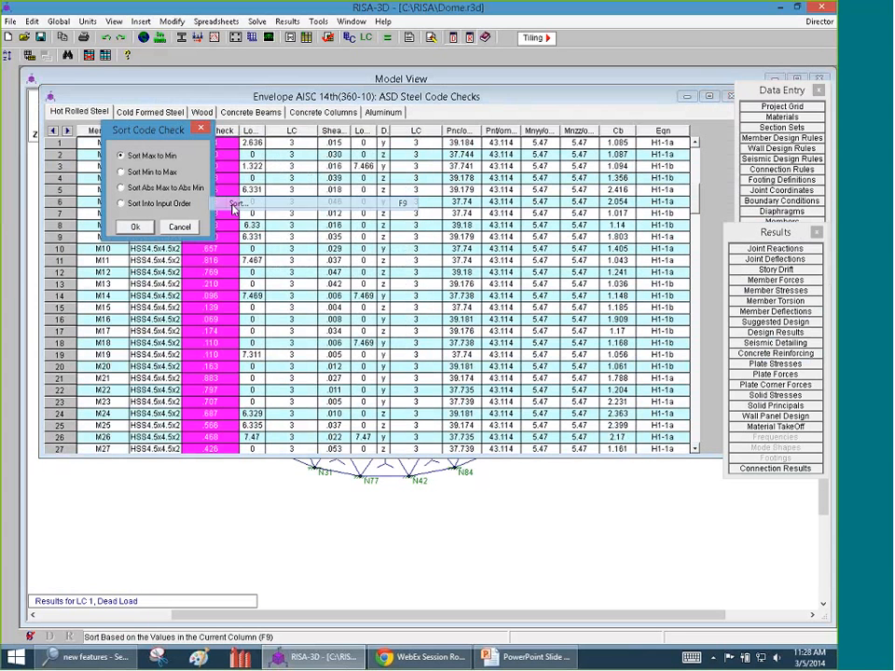
click(135, 226)
click(211, 190)
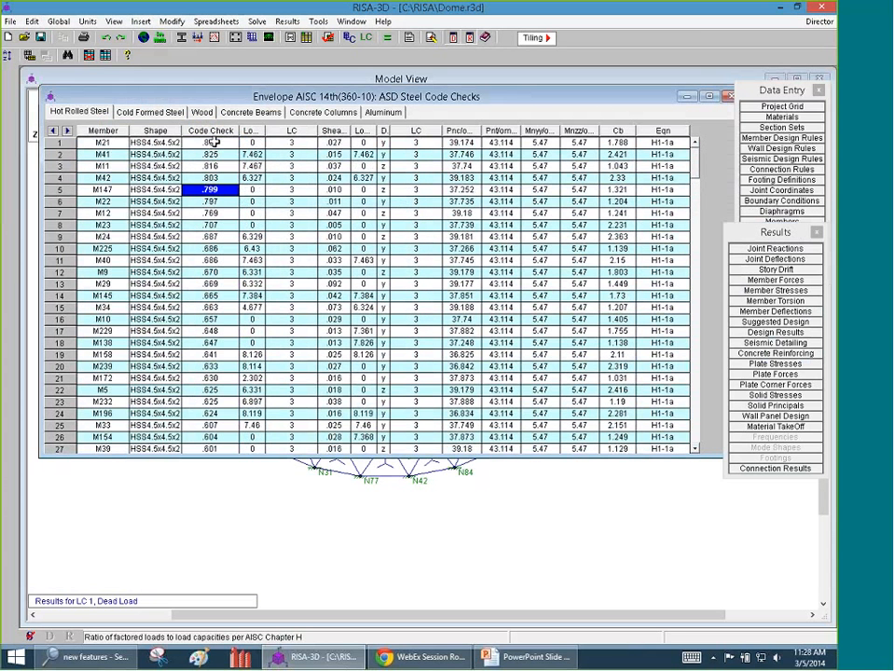
click(212, 143)
drag(95, 140, 247, 144)
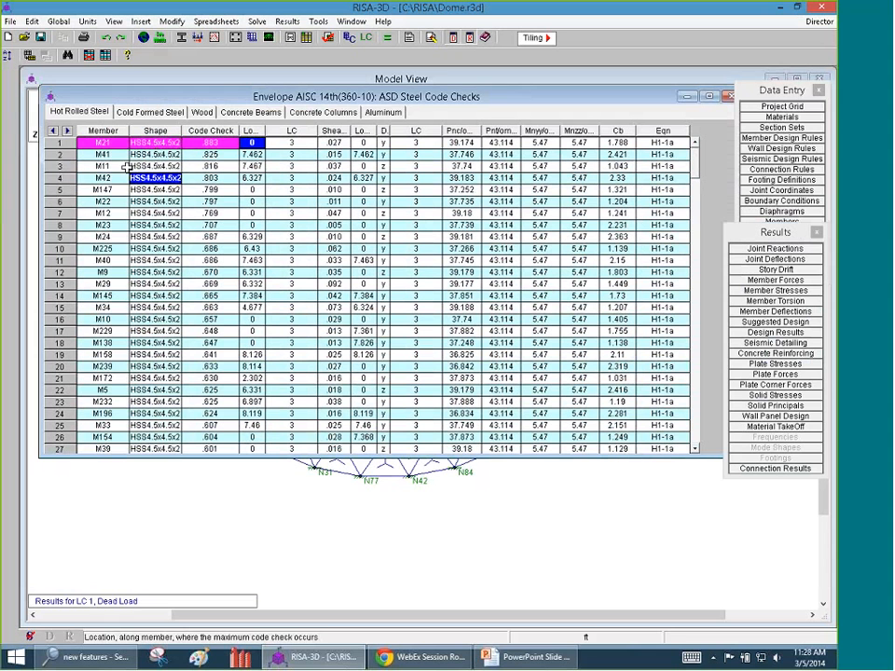
click(210, 143)
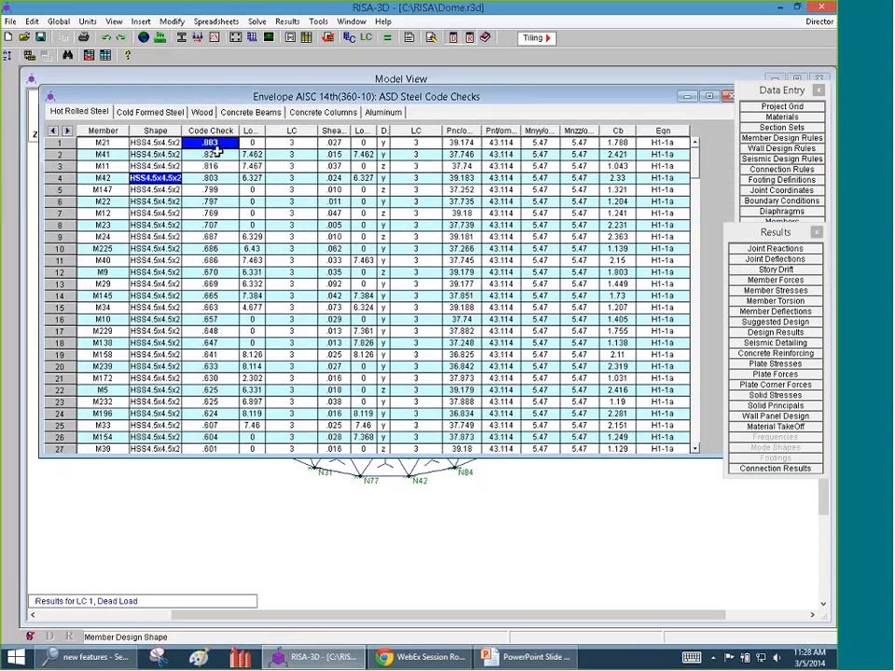
click(99, 144)
click(210, 142)
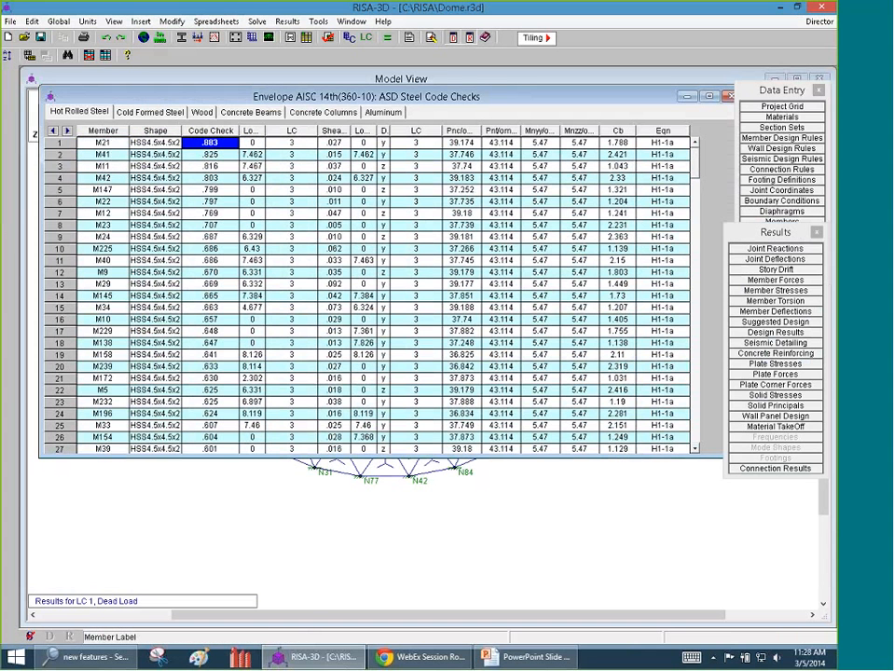
- Open the member steel code checks and sort them by UC Max from maximum to minimum
click(781, 336)
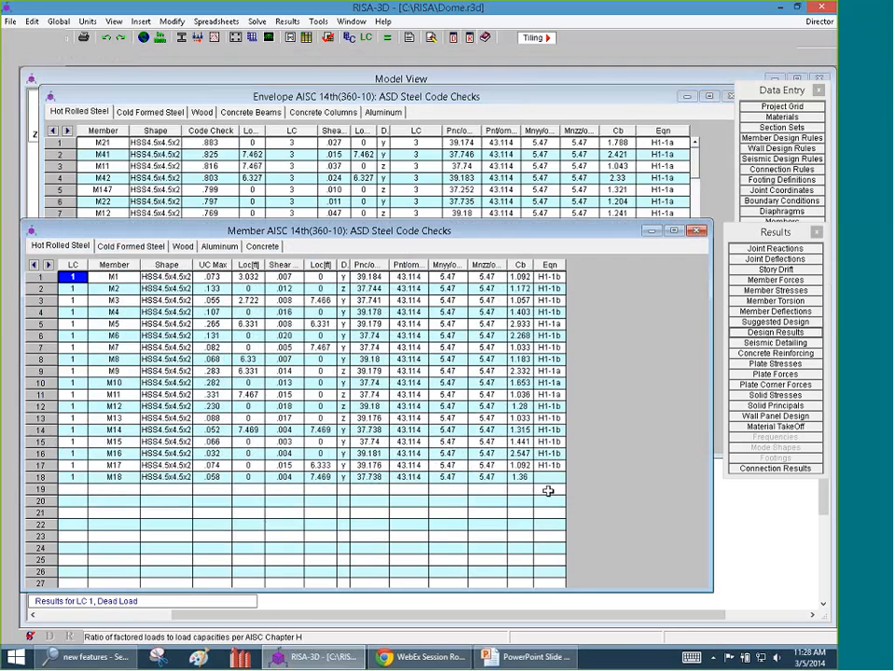
drag(322, 232, 471, 179)
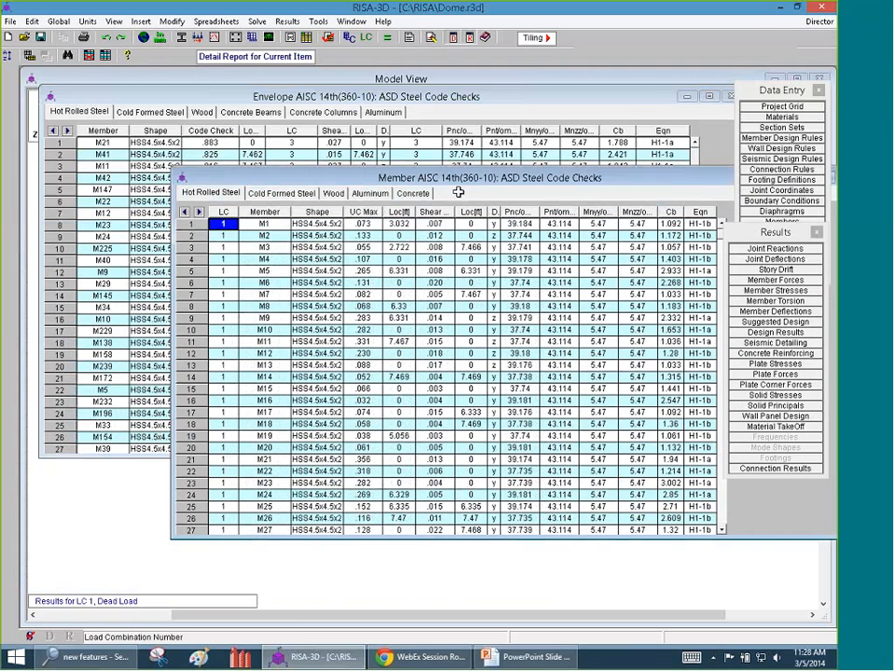
click(364, 211)
right_click(369, 217)
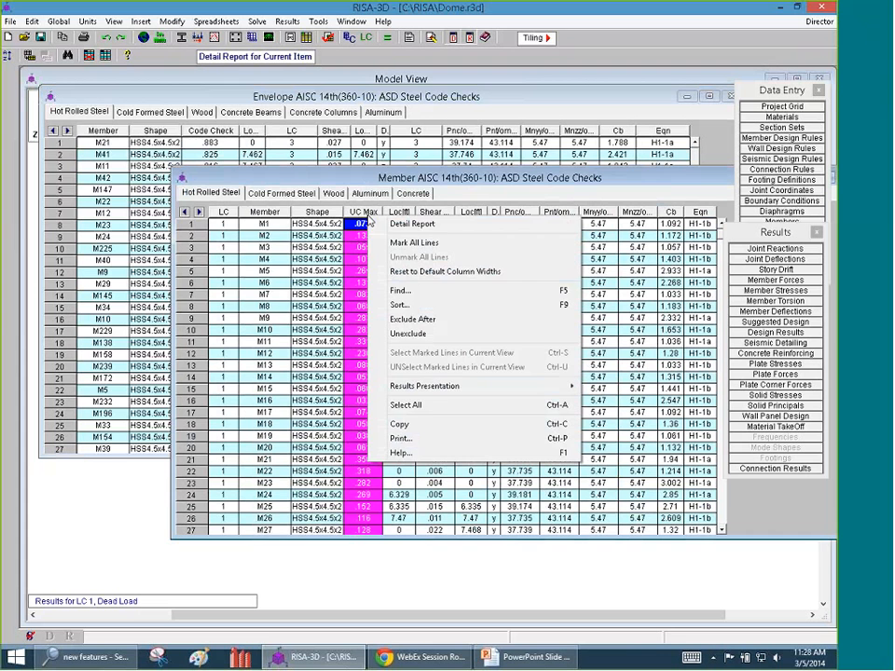
click(401, 305)
click(267, 308)
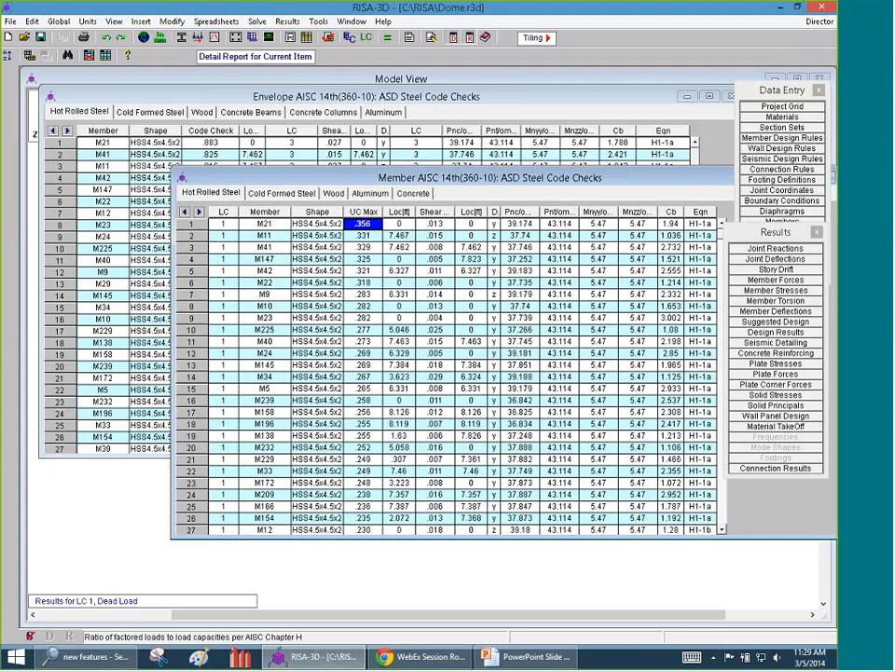
- Scroll through the sorted member code checks to examine the results for each load combination
click(369, 236)
drag(365, 259, 362, 494)
click(395, 269)
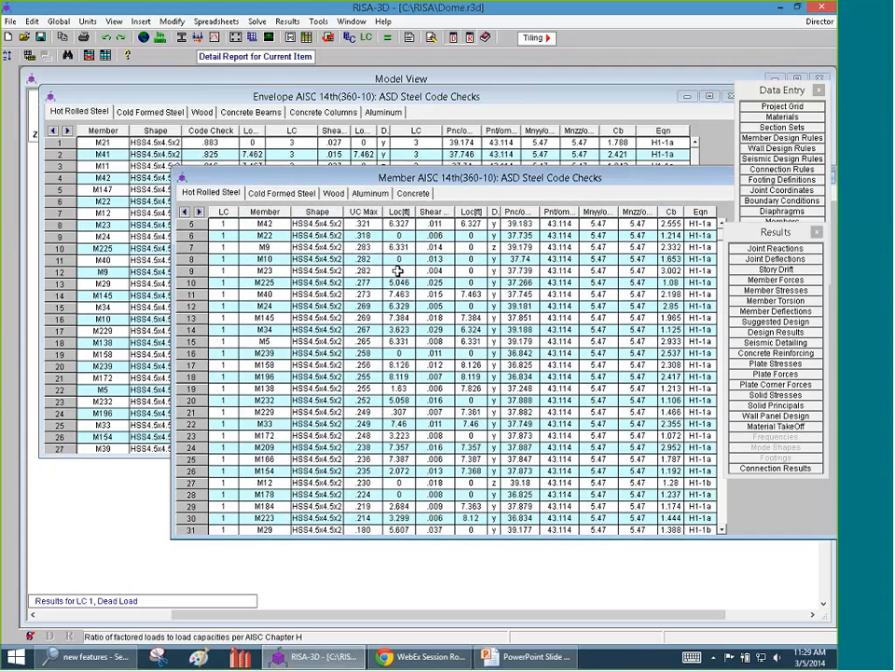
scroll(387, 256, up, 2)
click(363, 366)
key(Down)
key(Down)
key(Down)
key(Down)
key(Down)
key(Down)
key(Down)
key(Down)
key(Down)
key(Down)
key(Down)
key(Down)
key(Down)
key(Down)
key(Down)
key(Down)
key(Down)
key(Down)
key(Down)
key(Down)
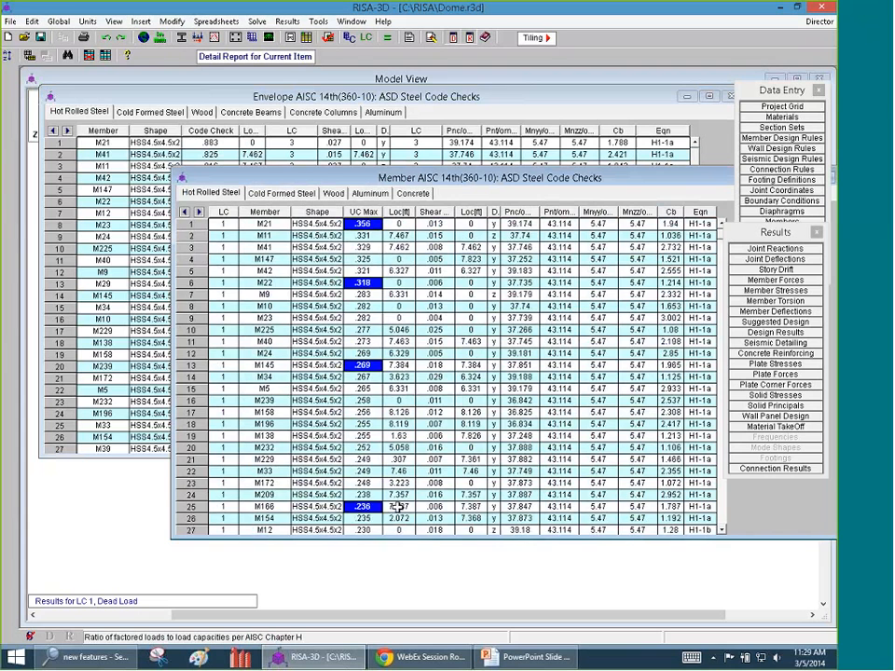
key(Down)
key(Down)
key(Down)
key(Down)
key(Down)
key(Down)
key(Down)
key(Down)
key(Down)
key(Down)
key(Down)
key(Down)
key(Down)
key(Down)
key(Down)
key(Down)
key(Down)
key(Down)
key(Down)
key(Down)
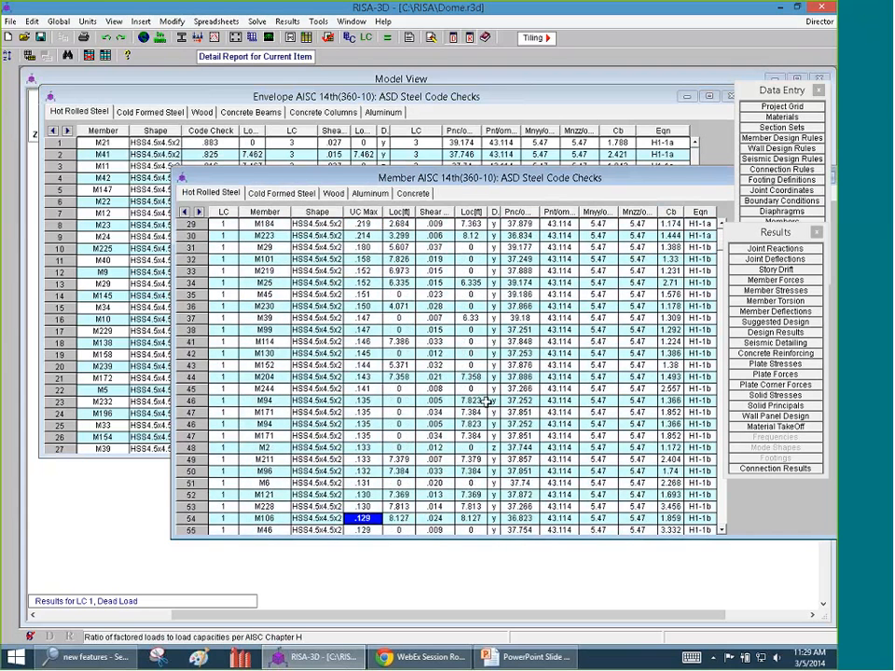
key(Down)
key(Down)
key(Down)
key(Down)
key(Down)
key(Down)
key(Down)
key(Down)
key(Down)
key(Down)
key(Down)
key(Down)
key(Down)
key(Down)
key(Down)
key(Down)
key(Down)
key(Down)
key(Down)
key(Down)
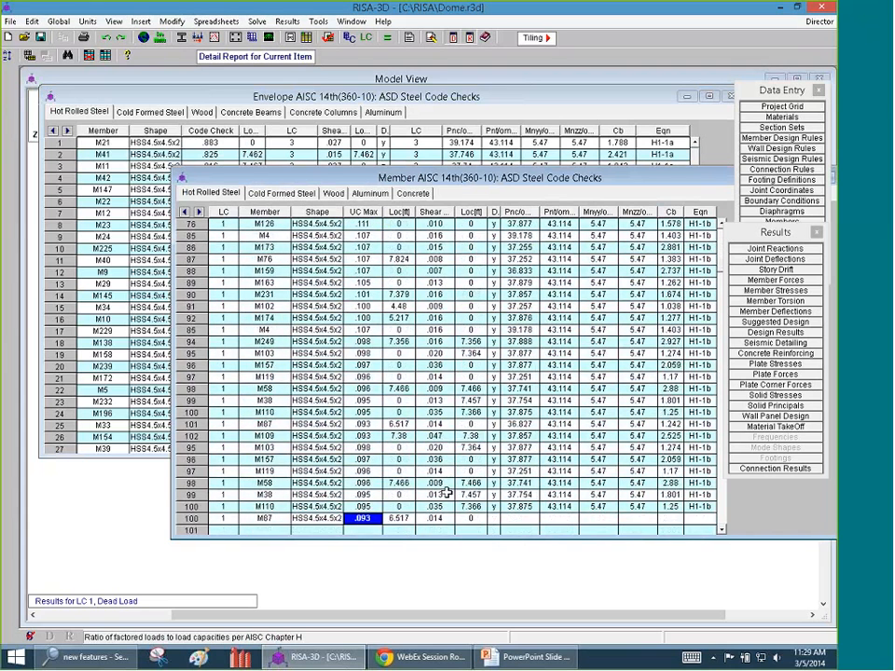
key(Down)
key(Down)
key(Down)
key(Down)
key(Down)
key(Down)
key(Down)
key(Down)
key(Down)
key(Down)
key(Down)
key(Down)
key(Down)
key(Down)
key(Down)
key(Down)
key(Down)
key(Down)
key(Down)
key(Down)
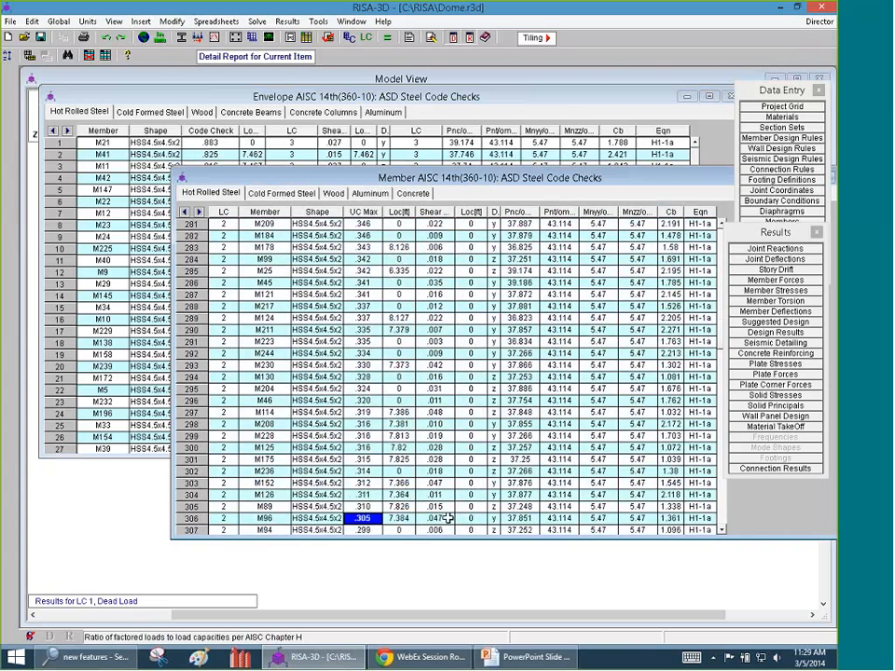
key(Down)
key(Down)
key(Down)
key(Down)
key(Down)
key(Down)
key(Down)
key(Down)
key(Down)
key(Down)
key(Down)
key(Down)
key(Down)
key(Down)
key(Down)
key(Down)
key(Down)
key(Down)
key(Down)
key(Down)
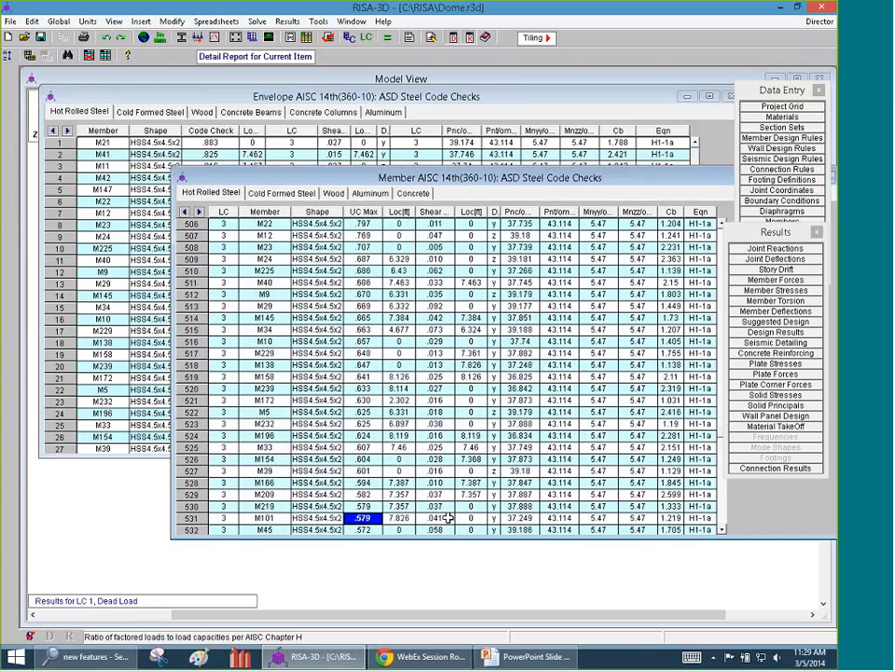
key(Up)
key(Up)
key(Up)
key(Up)
key(Up)
key(Up)
key(Up)
key(Up)
key(Up)
key(Up)
key(Up)
key(Up)
key(Up)
key(Up)
key(Up)
key(Up)
key(Up)
key(Up)
key(Up)
key(Up)
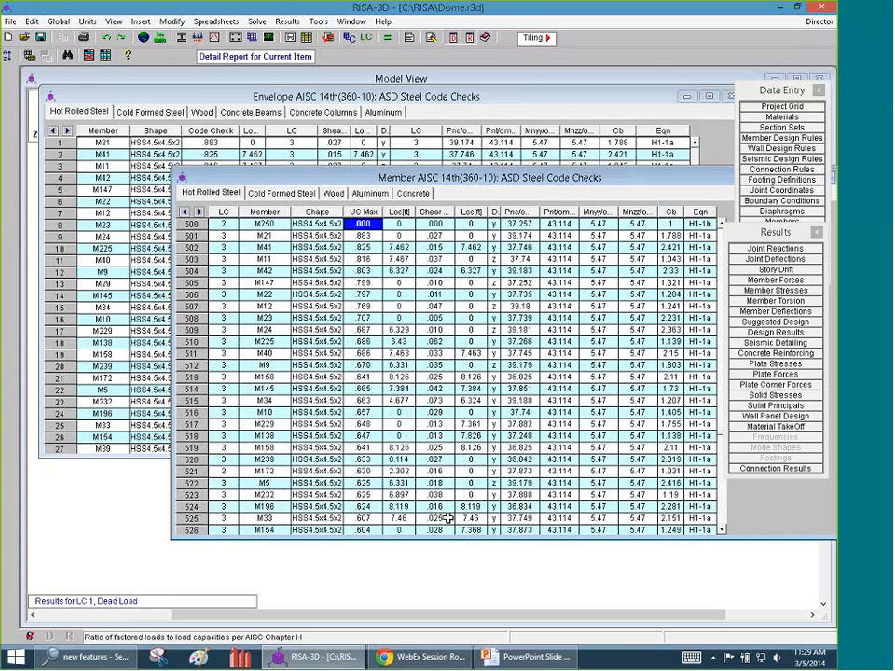
- Open and enlarge the detail report for member M21 under load combination 3
click(224, 295)
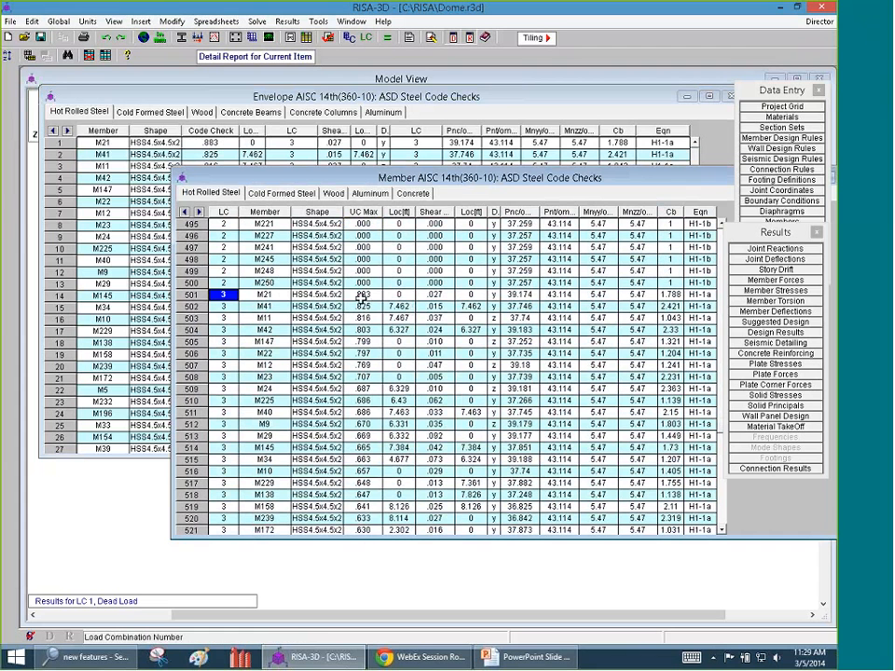
click(361, 294)
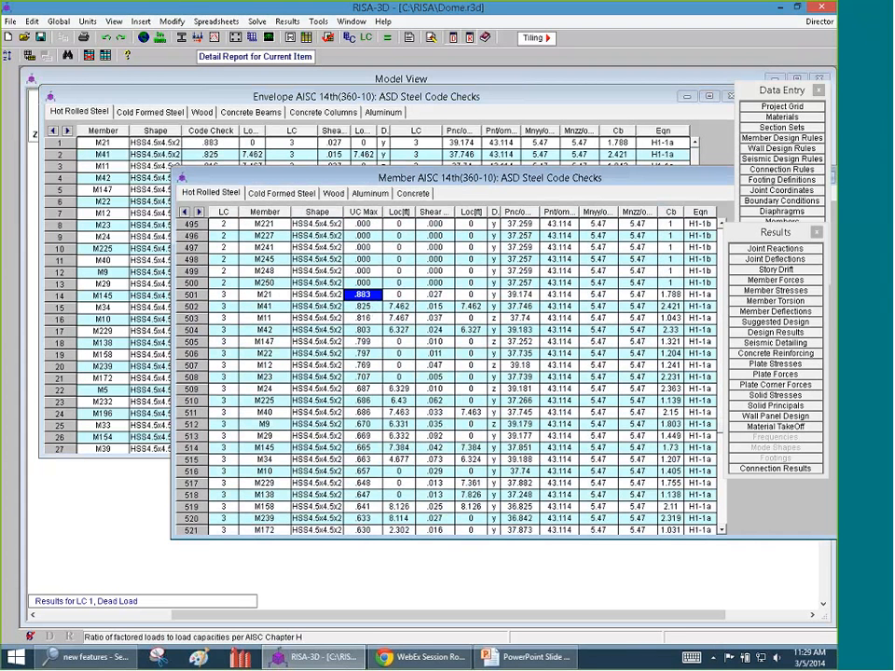
click(266, 295)
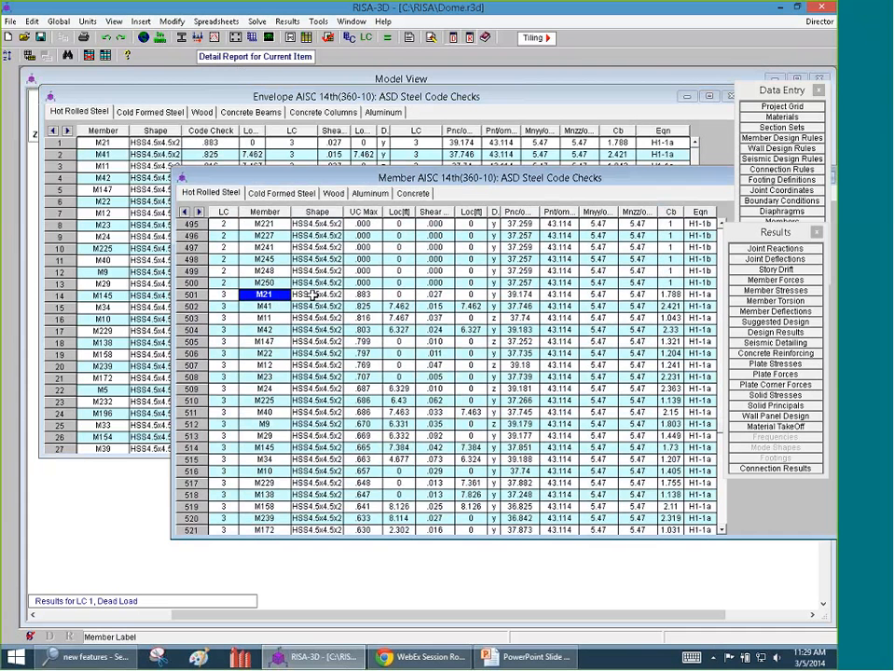
click(248, 56)
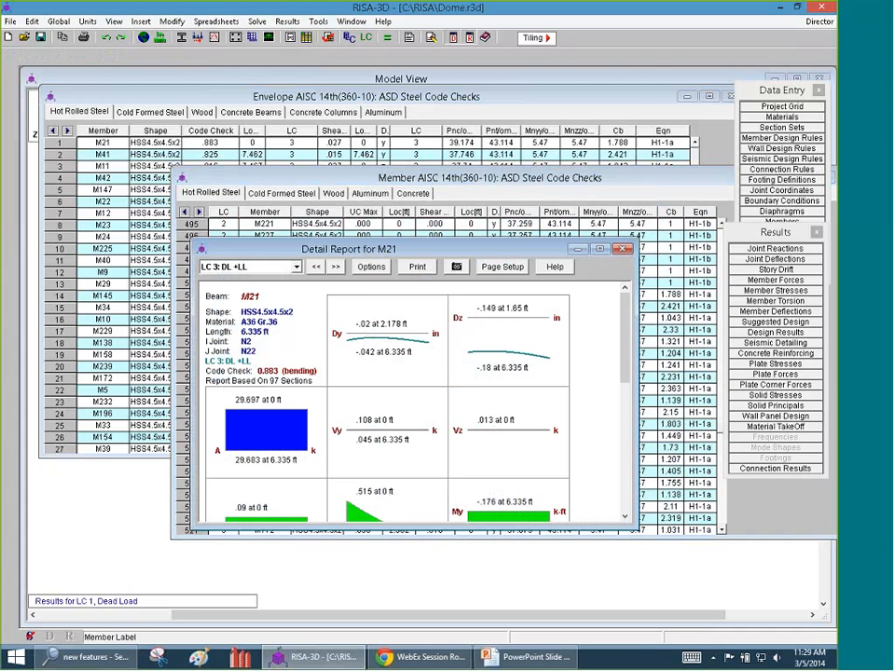
drag(359, 243, 360, 80)
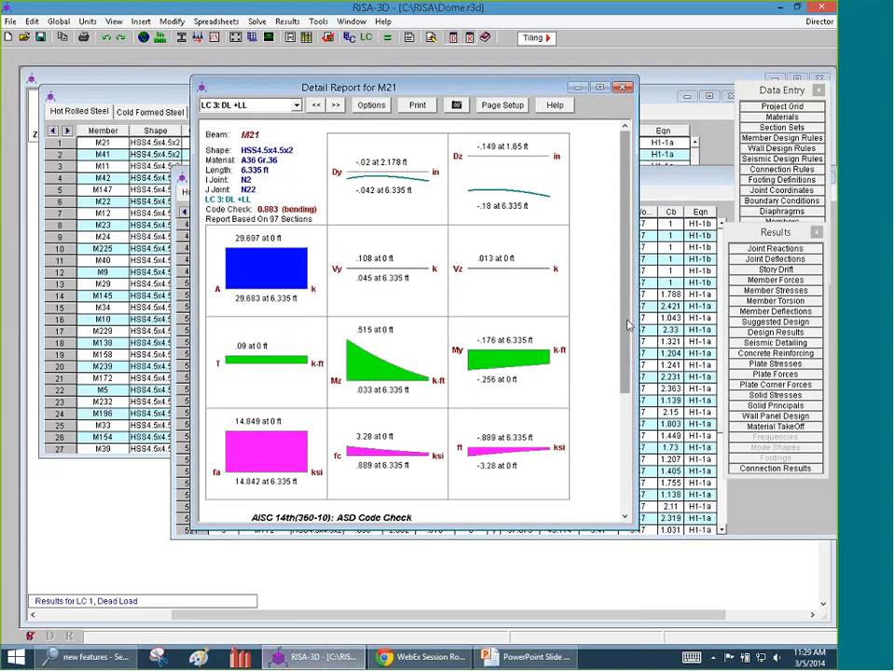
drag(591, 530, 565, 628)
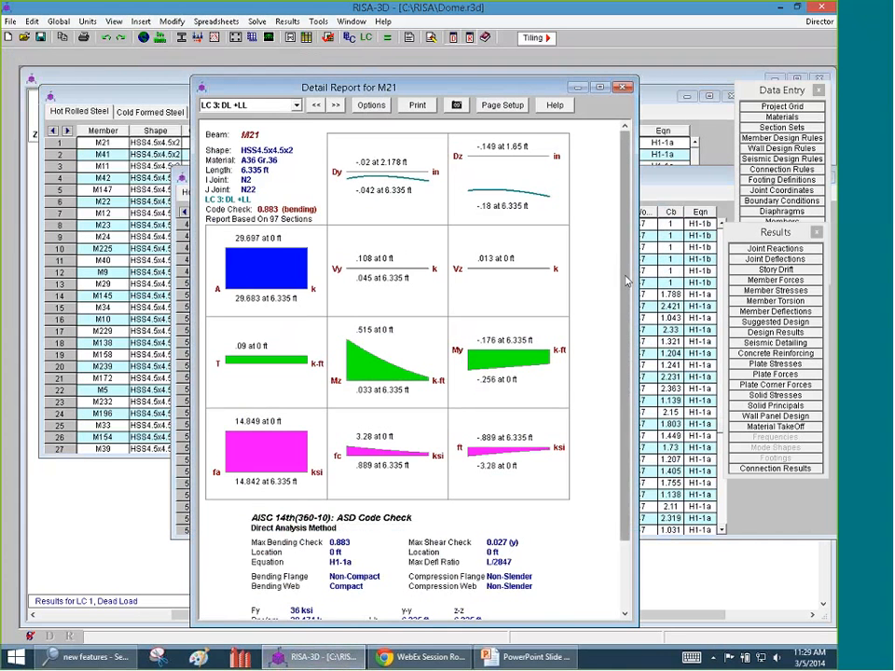
mouse_move(625, 278)
mouse_down()
mouse_move(622, 366)
mouse_move(623, 292)
mouse_up()
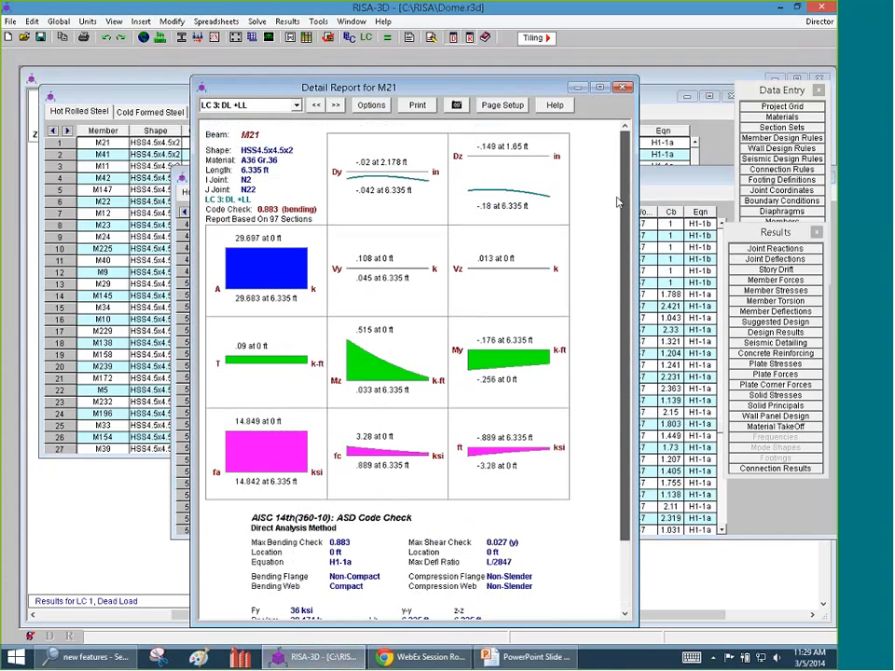
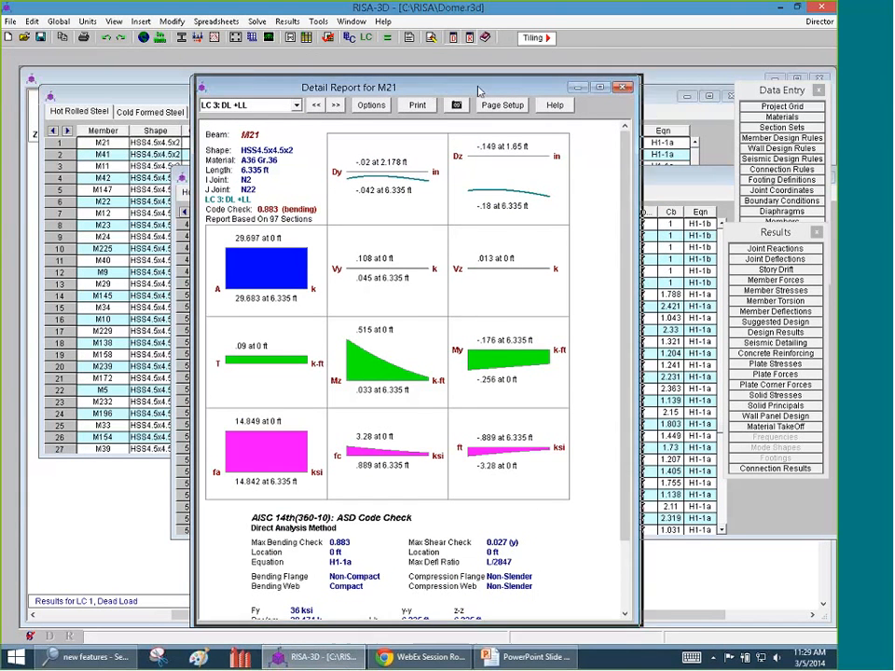
- Save the M21 detail report as a PNG image named 3D_M21 for LC3 Report.png in the Dome-Images folder
drag(427, 93, 491, 96)
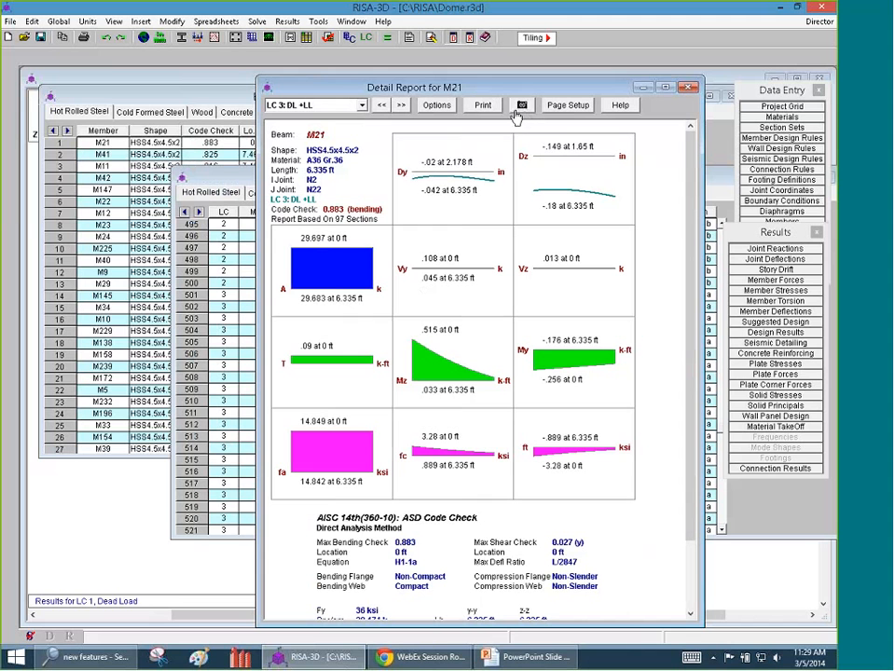
click(520, 105)
click(522, 106)
click(521, 104)
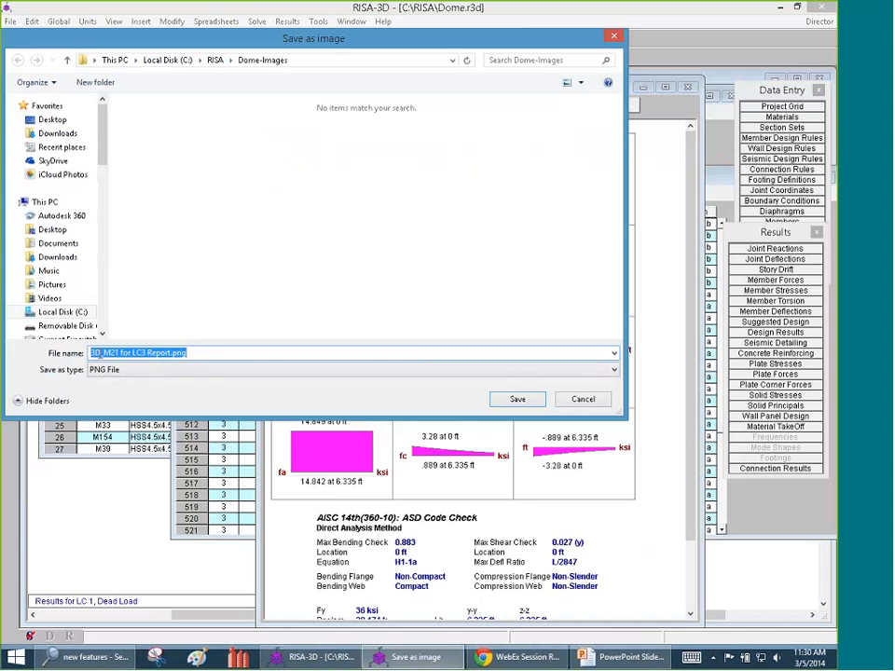
double_click(94, 354)
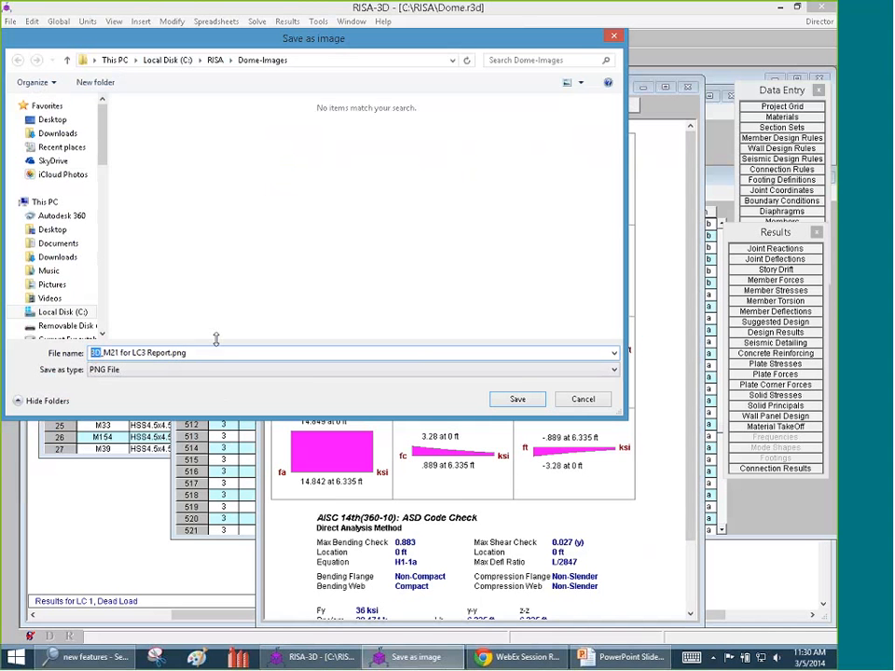
drag(103, 353, 171, 354)
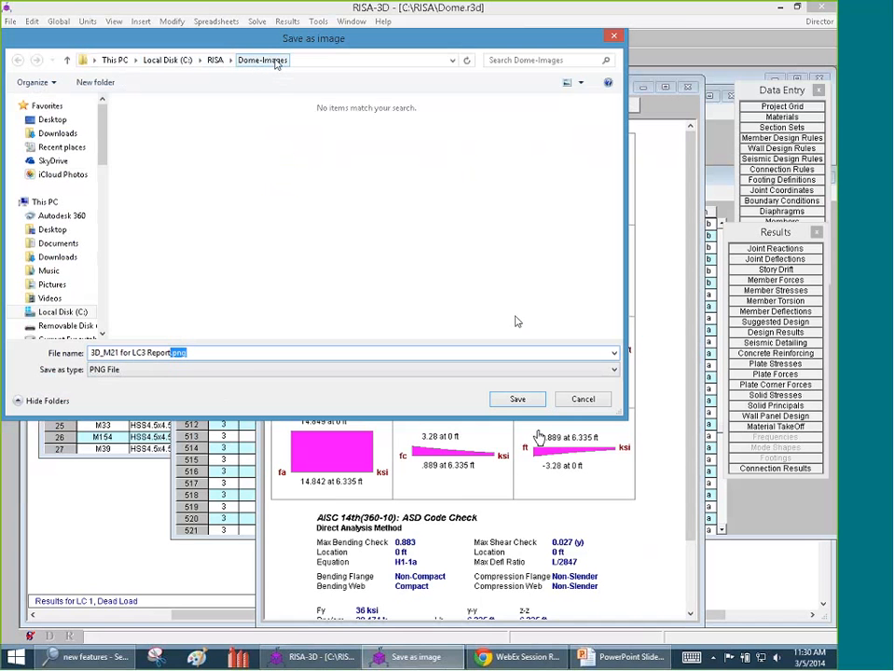
click(518, 399)
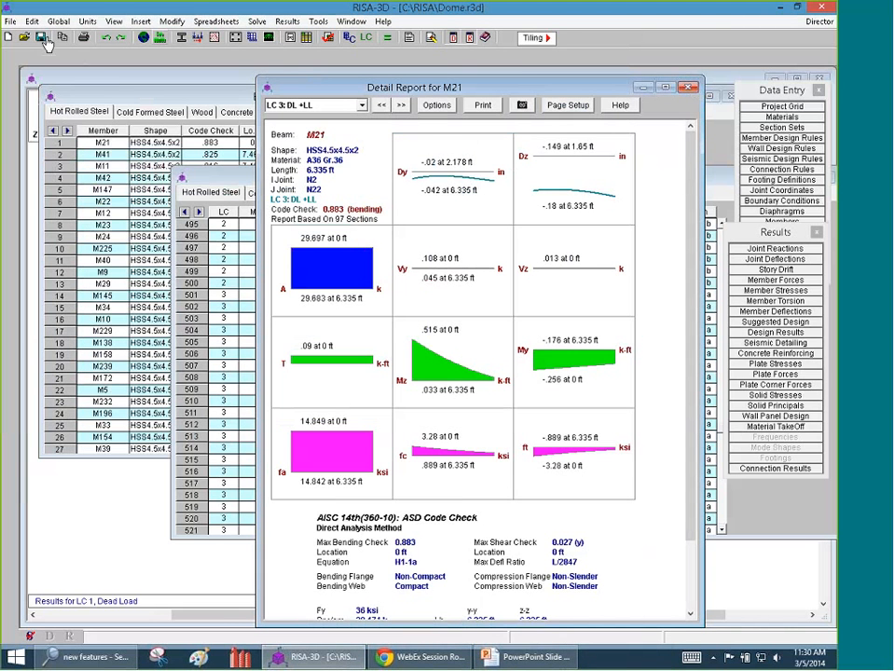
- Close the detail report and both steel code check spreadsheets to return to the model view
click(690, 88)
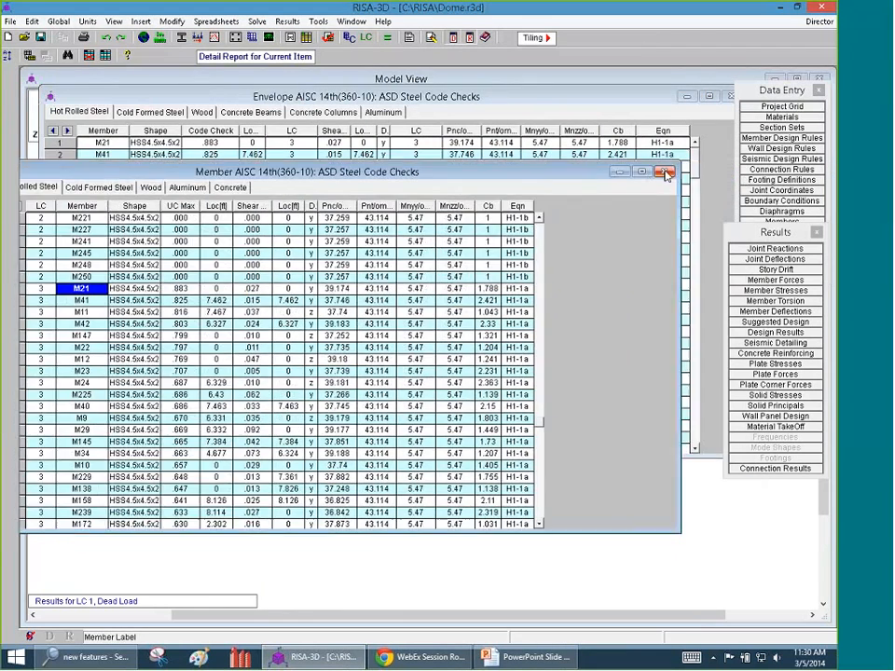
click(666, 178)
drag(672, 96, 599, 117)
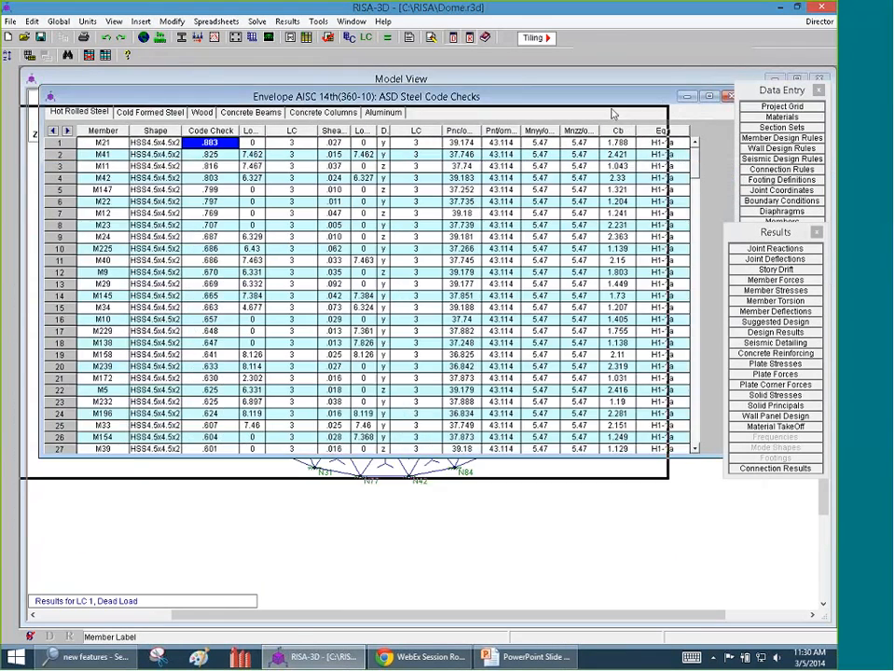
click(653, 118)
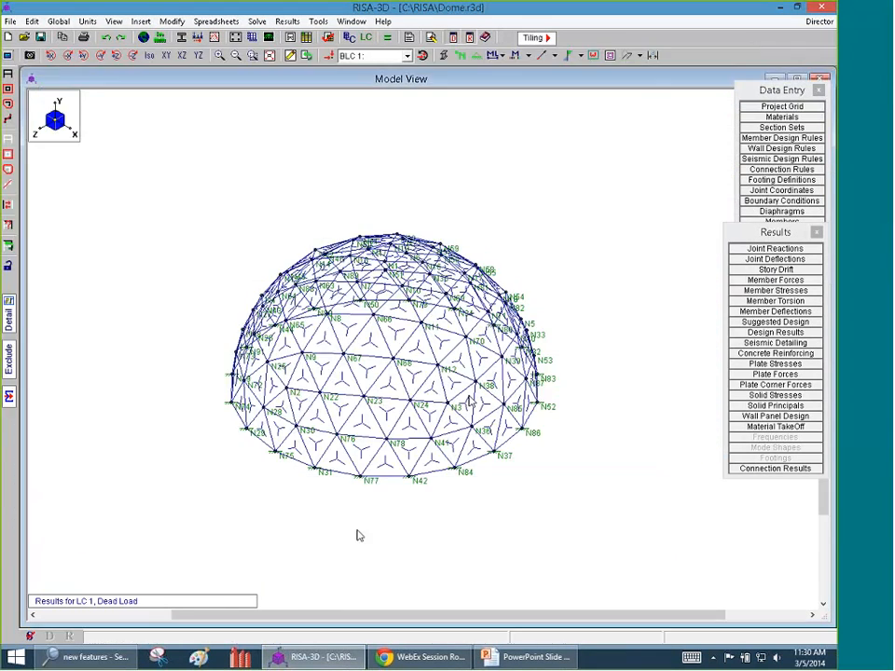
- Open the detail report for member M176 along the dome's bottom edge
click(9, 316)
click(356, 478)
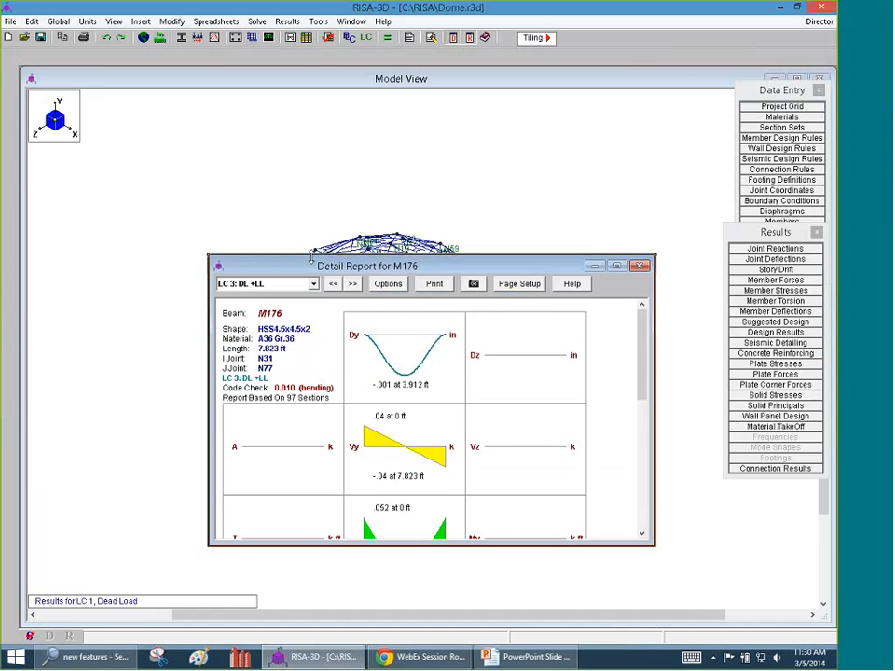
drag(327, 261, 327, 124)
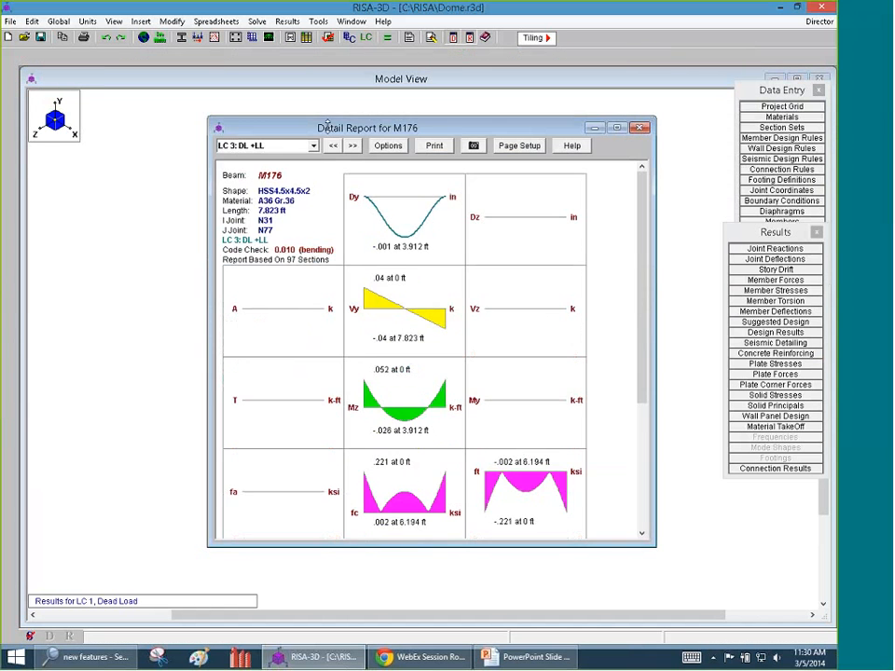
- Save the M176 detail report as an image named 3D_M176 for LC3 Report.png and close the report
click(473, 146)
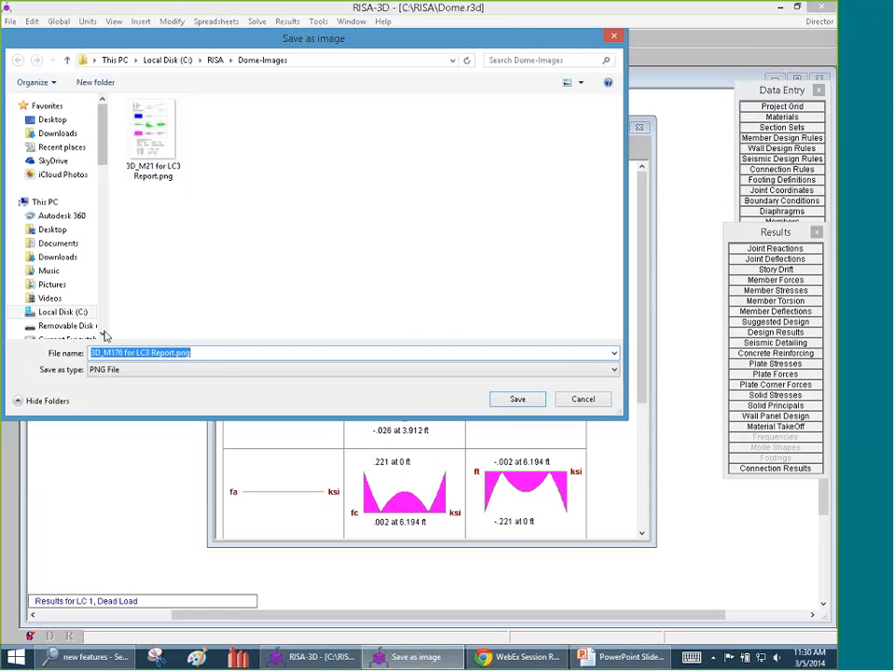
click(518, 399)
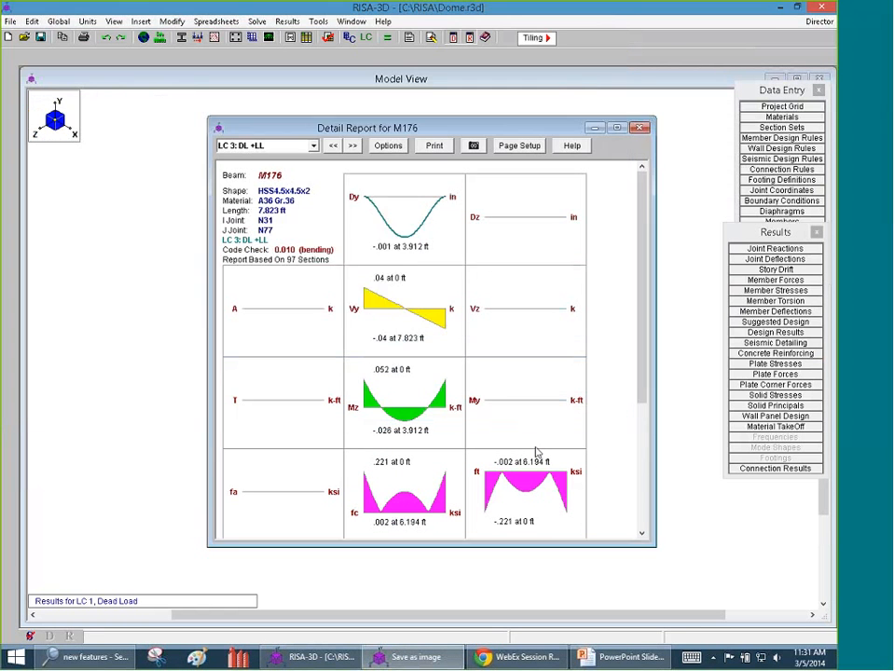
click(639, 127)
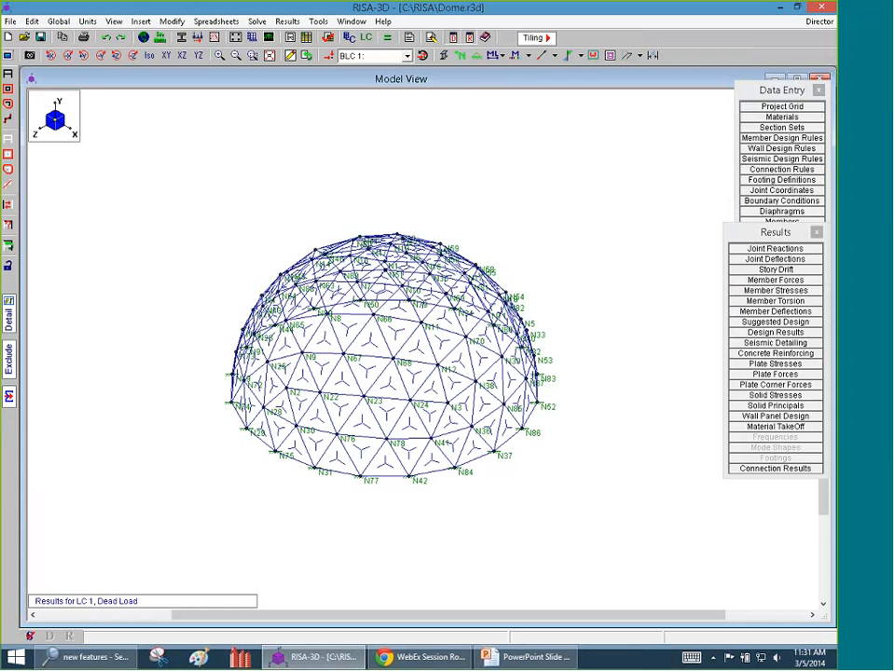
- Label the members in the model view by their member labels
click(503, 55)
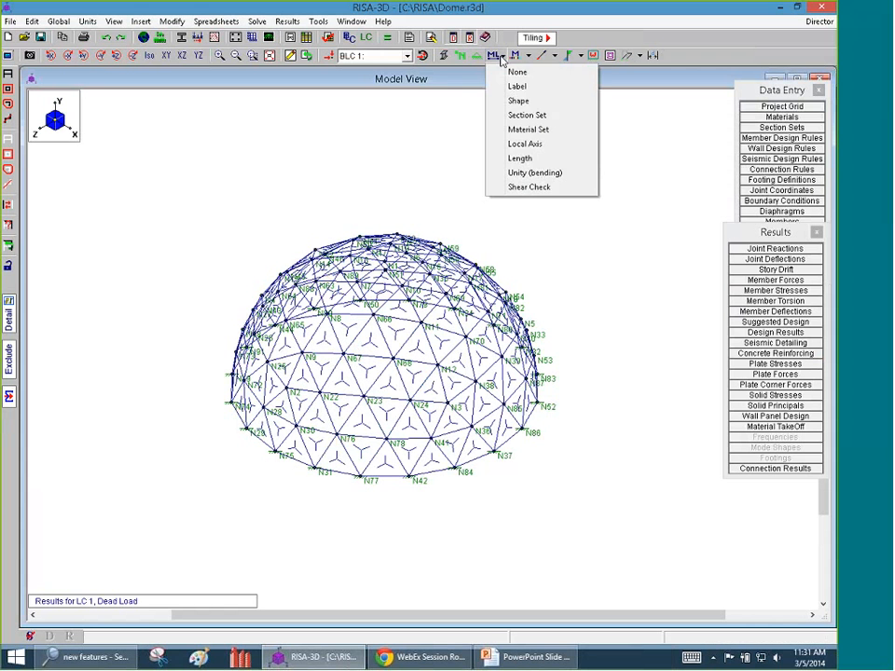
click(532, 88)
scroll(343, 324, up, 2)
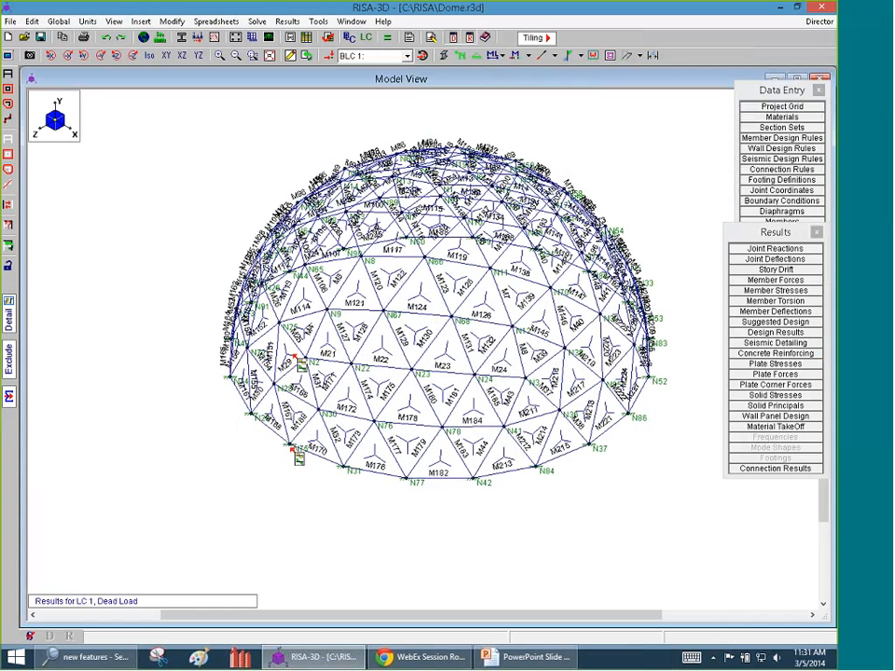
scroll(330, 362, up, 1)
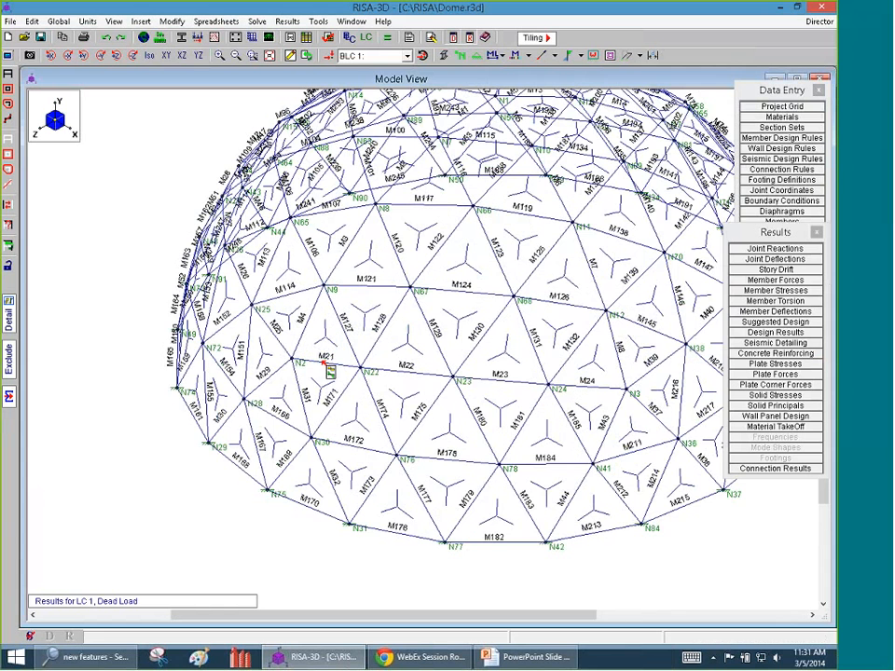
scroll(312, 362, down, 3)
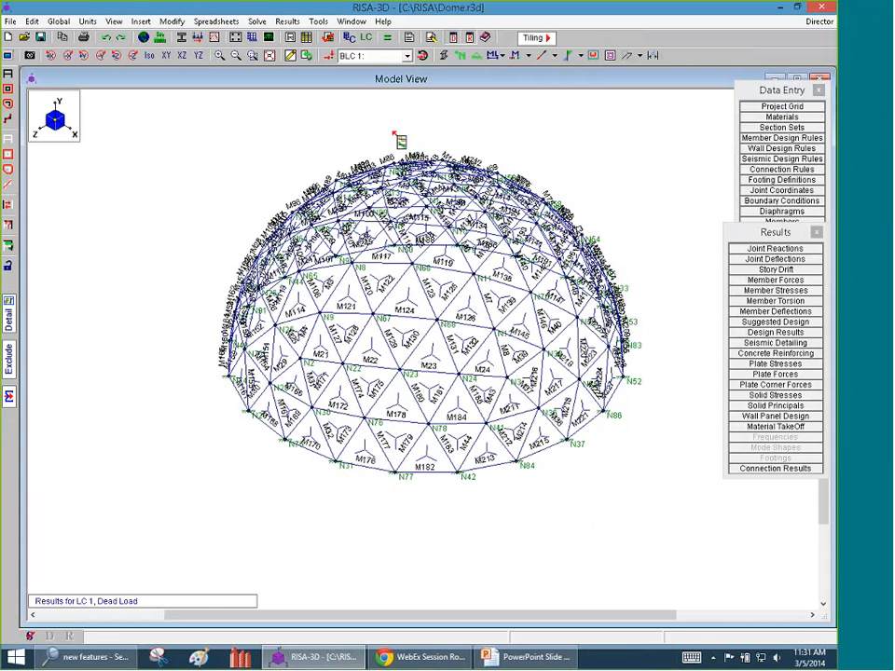
- Save the model view as a landscape image named 3D_Model View 01.png
click(30, 56)
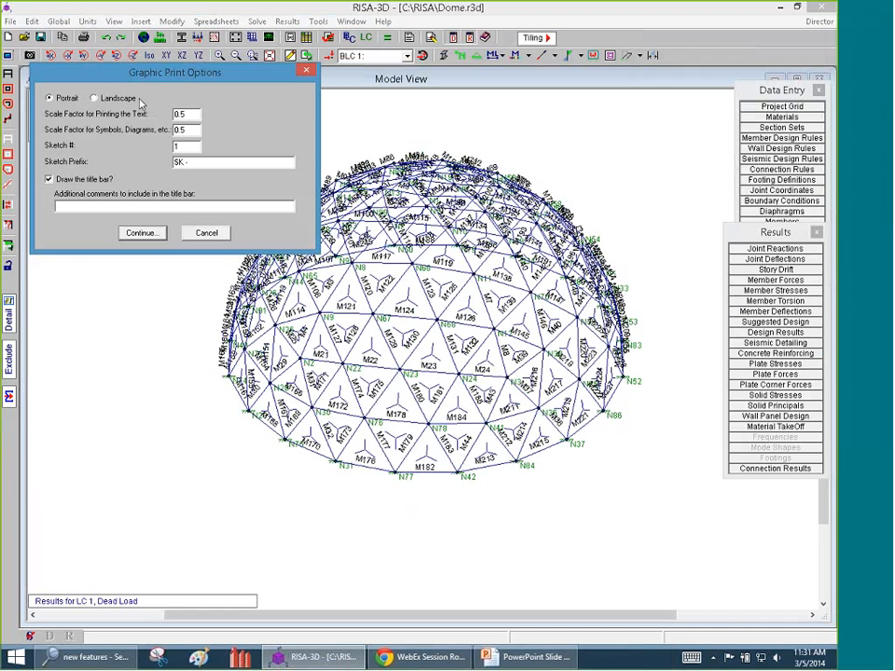
click(94, 98)
click(141, 233)
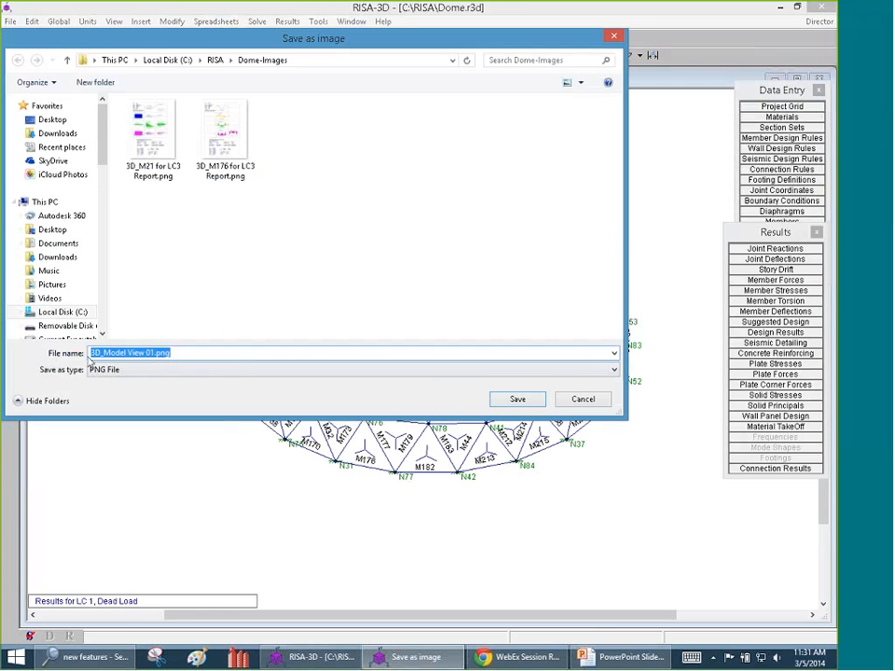
click(517, 399)
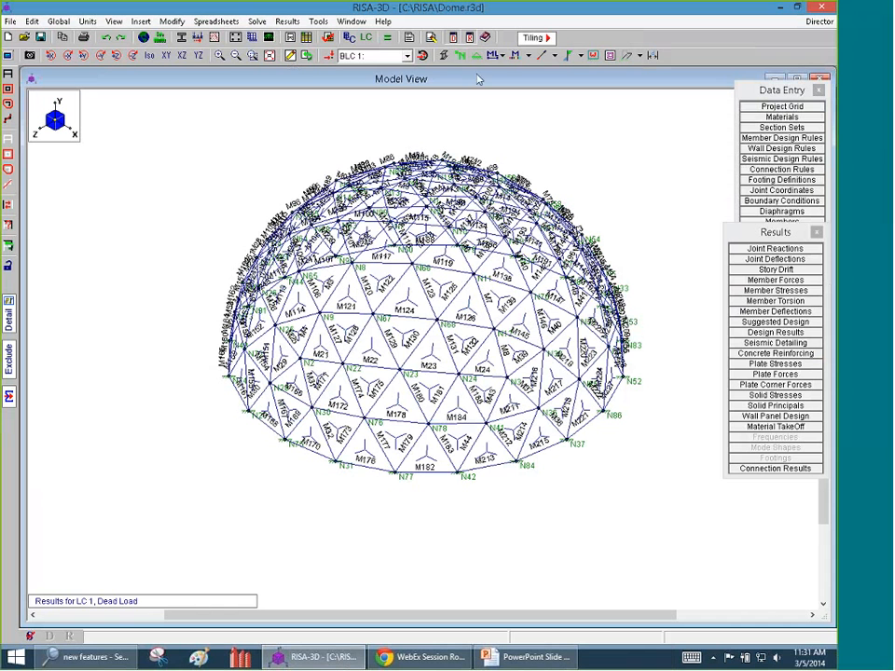
- Label members by bending unity check and color-code them by unity check
click(502, 56)
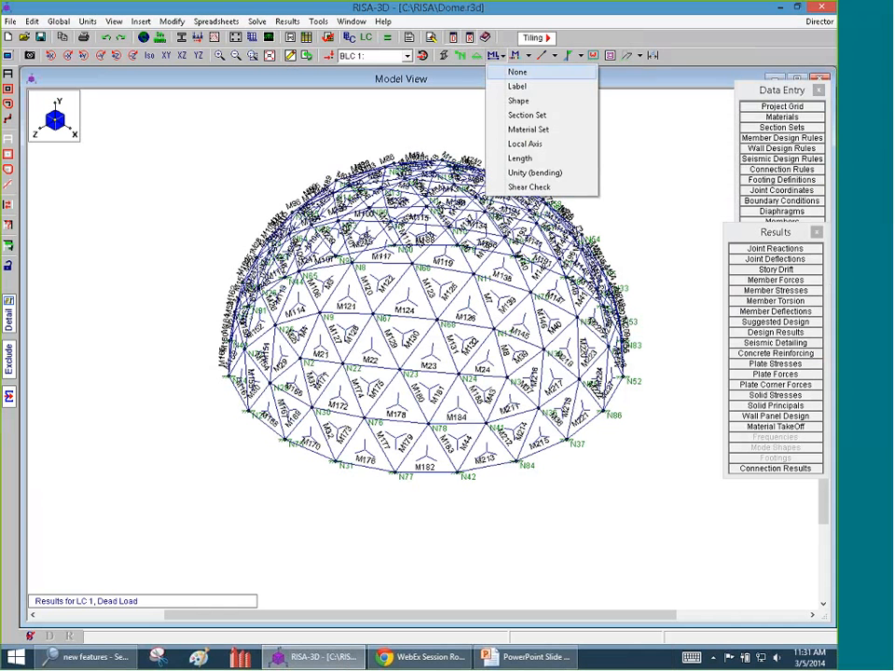
click(534, 172)
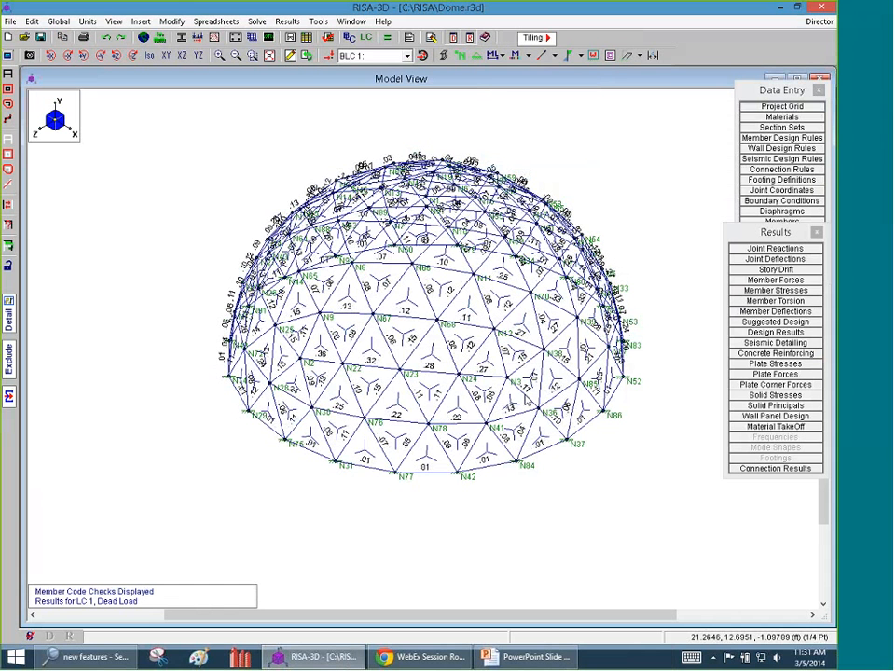
click(525, 55)
click(563, 116)
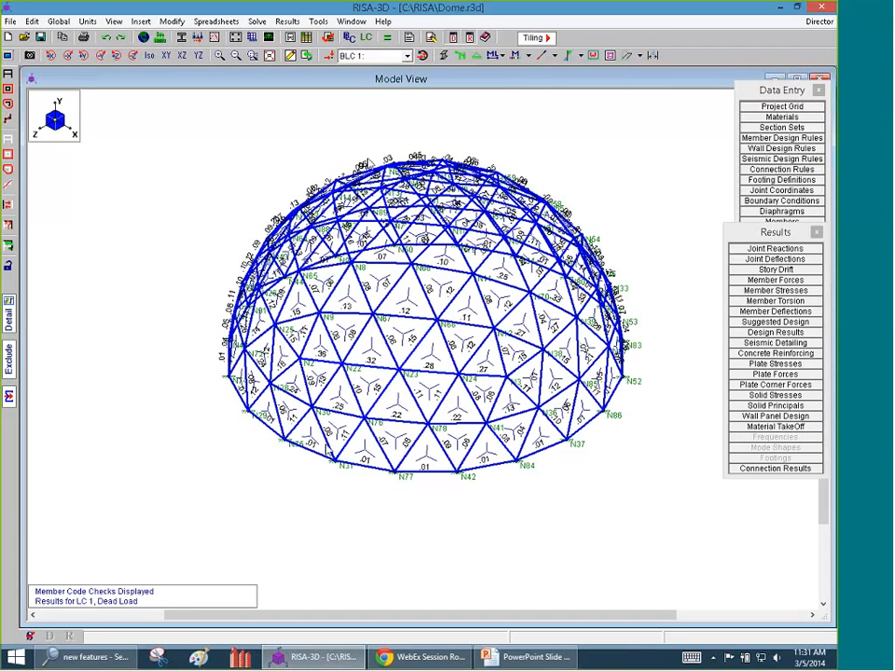
- Set the members' results display combination to LC 3: DL +LL in the view options
click(8, 55)
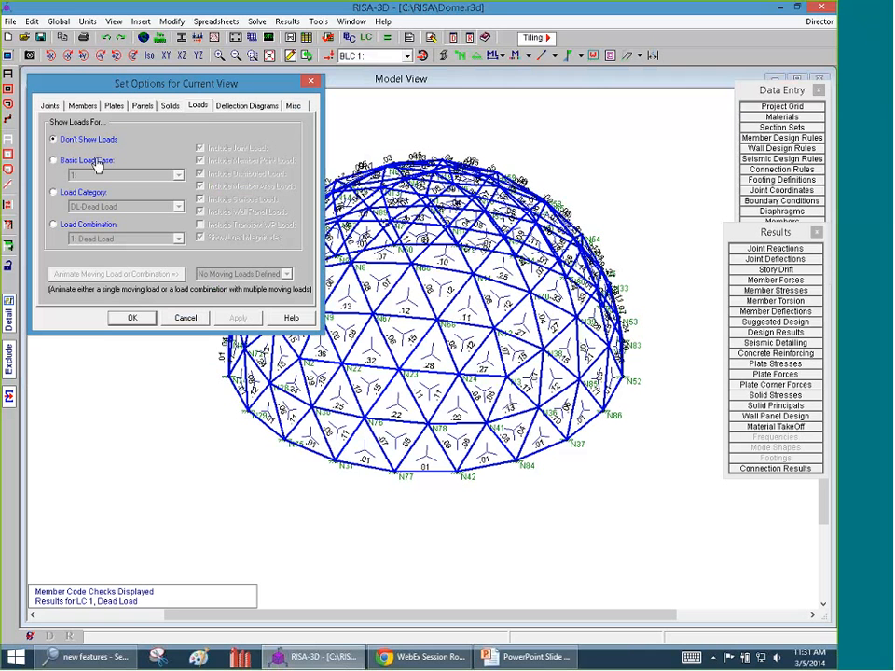
click(84, 107)
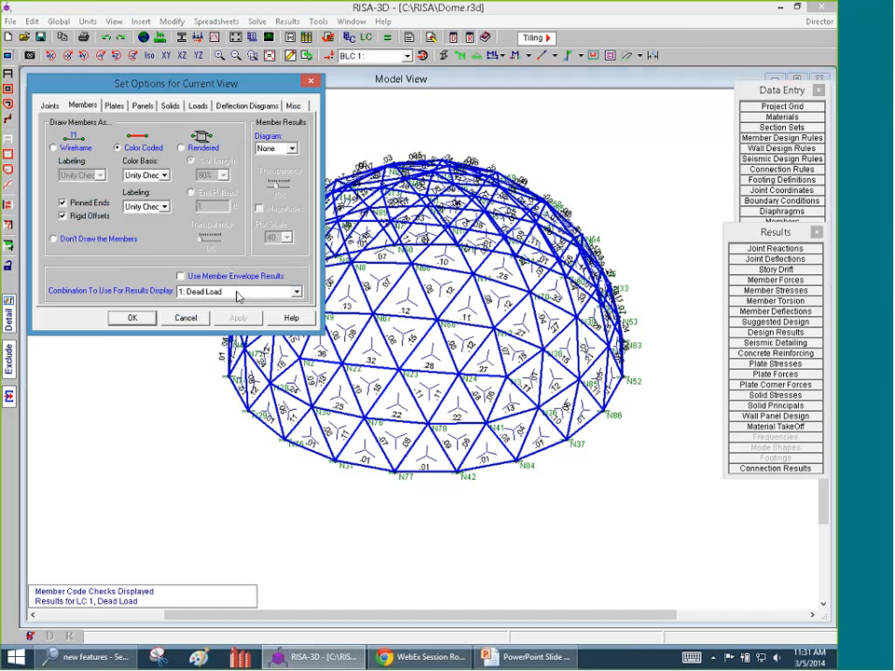
click(237, 293)
click(220, 320)
click(133, 319)
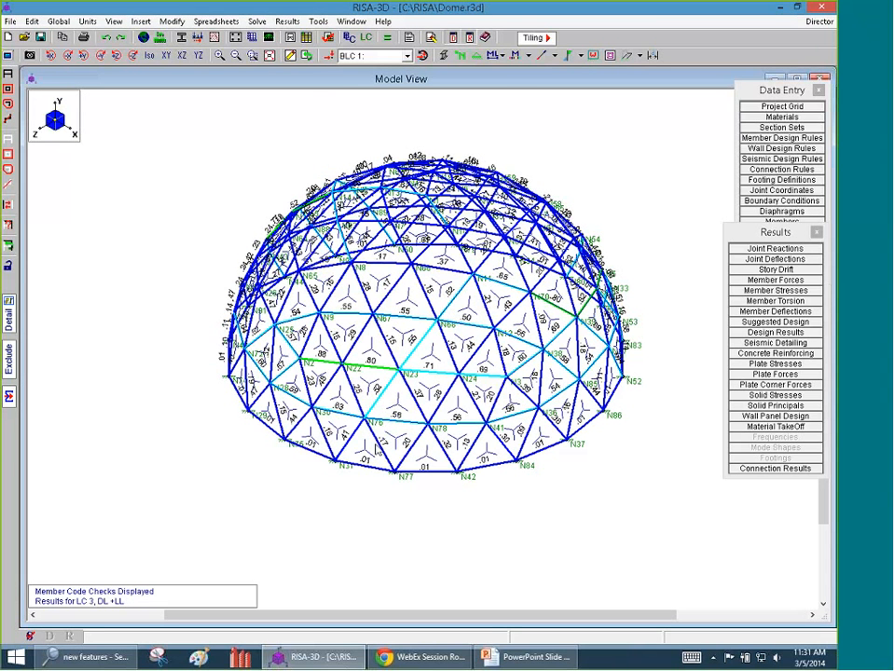
- Save the model view as an image named 3D_Model View Color Code.png
click(31, 55)
click(141, 233)
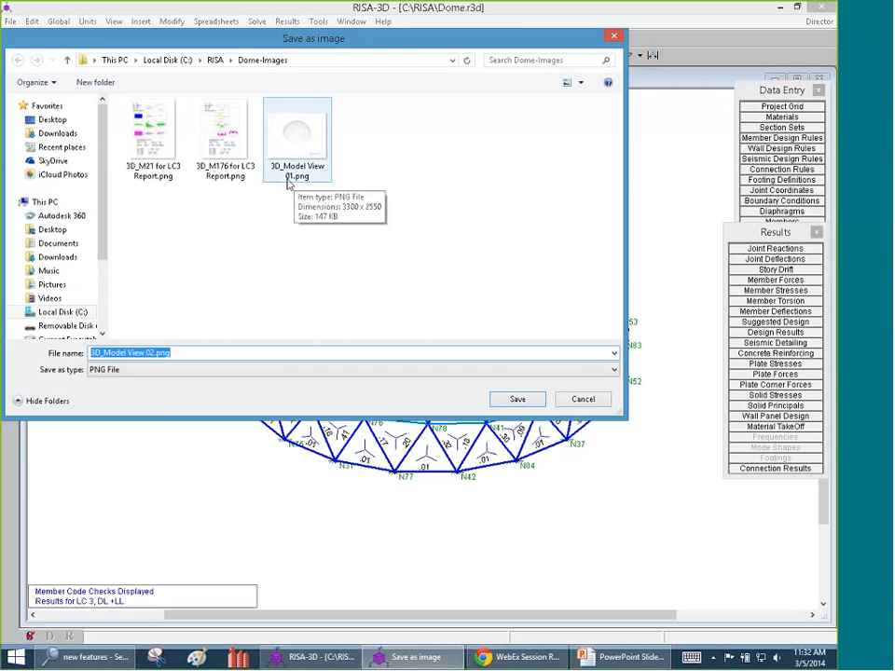
click(147, 353)
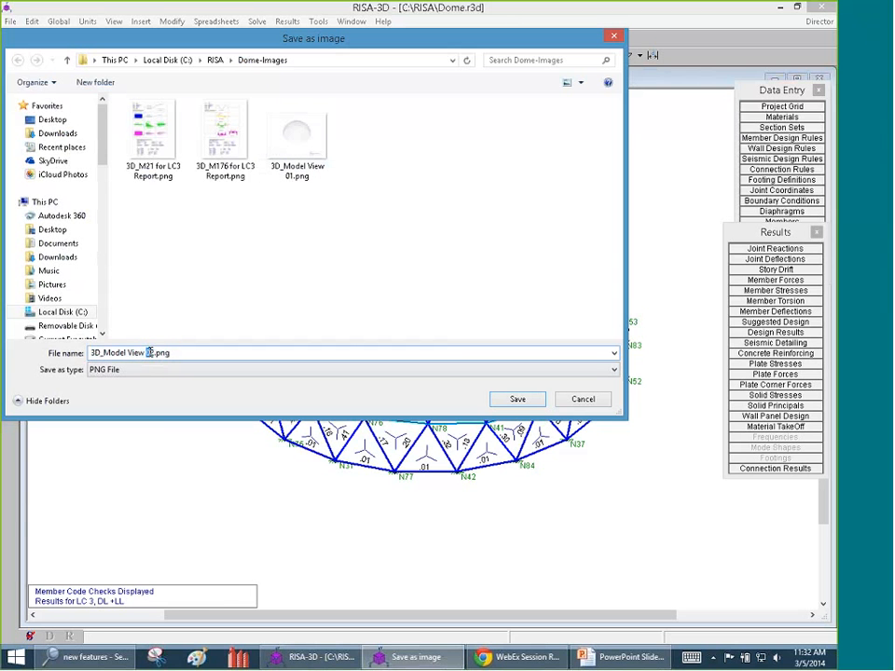
drag(147, 353, 156, 354)
text(Color Del)
key(BackSpace)
key(BackSpace)
key(BackSpace)
text(Code)
click(515, 399)
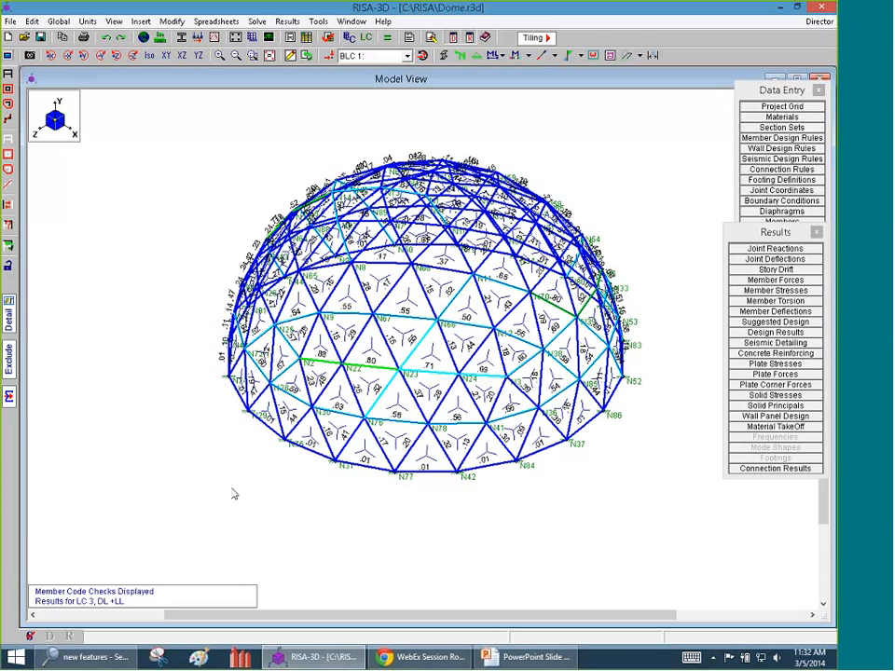
- Set the report logo in the printing preferences to the custom image DebLogo.PNG from the Pictures folder
click(318, 21)
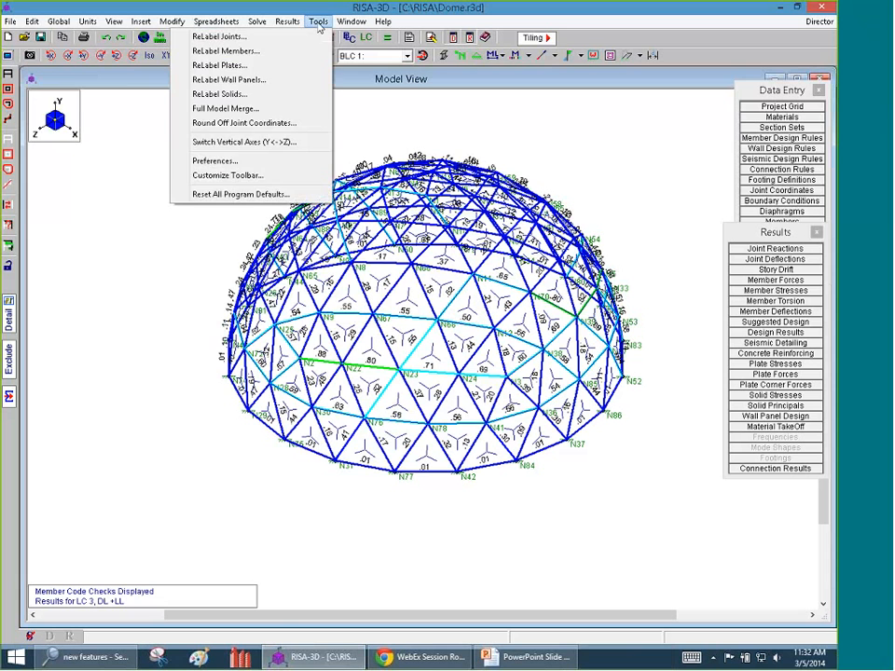
click(216, 160)
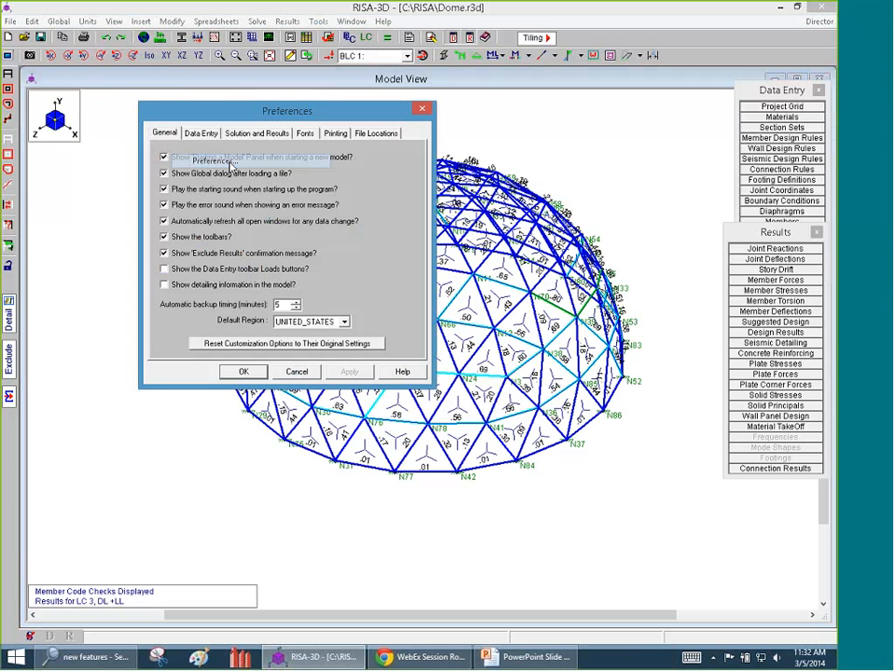
click(336, 133)
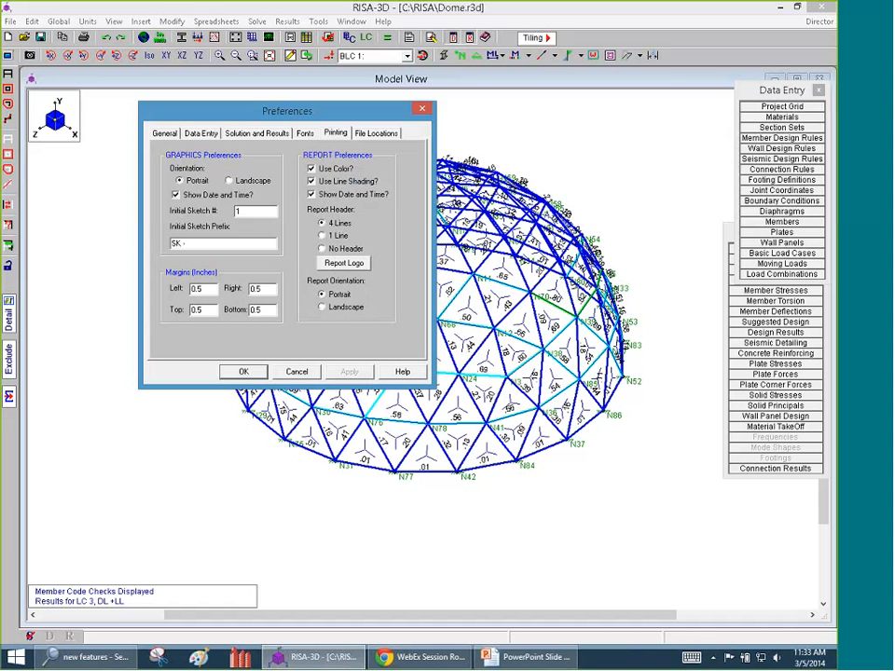
click(345, 262)
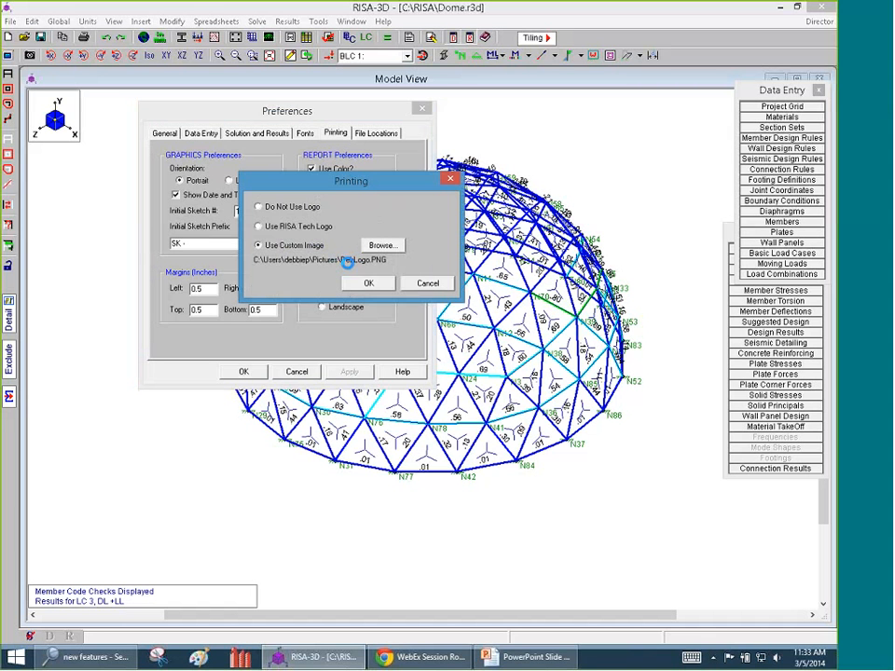
click(296, 211)
click(302, 228)
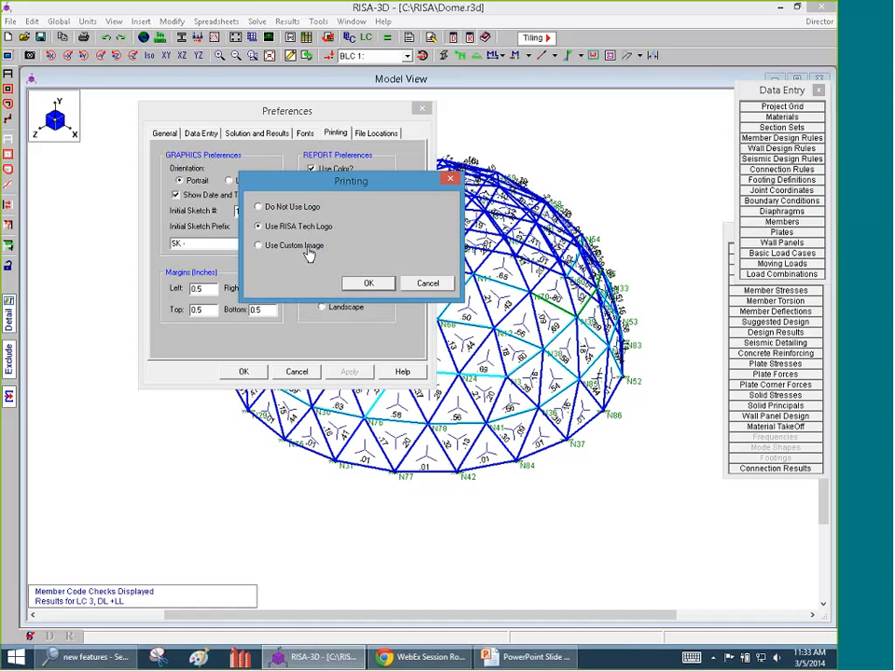
click(296, 245)
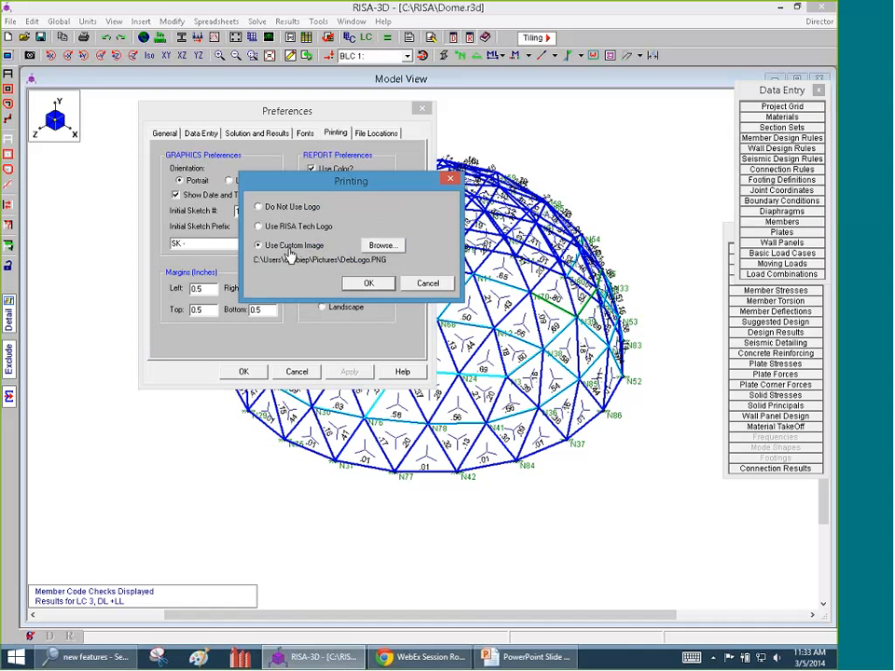
click(380, 247)
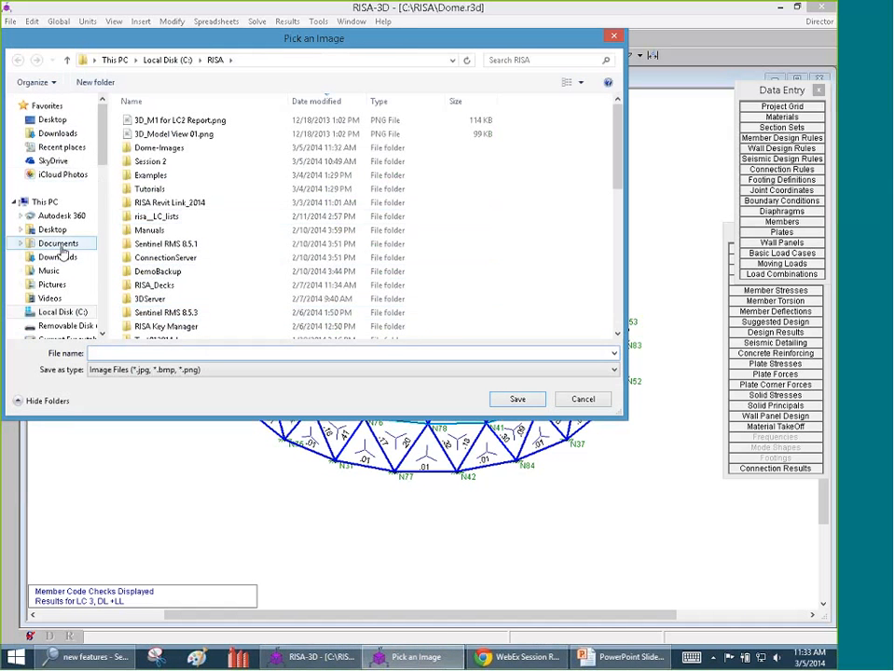
click(52, 284)
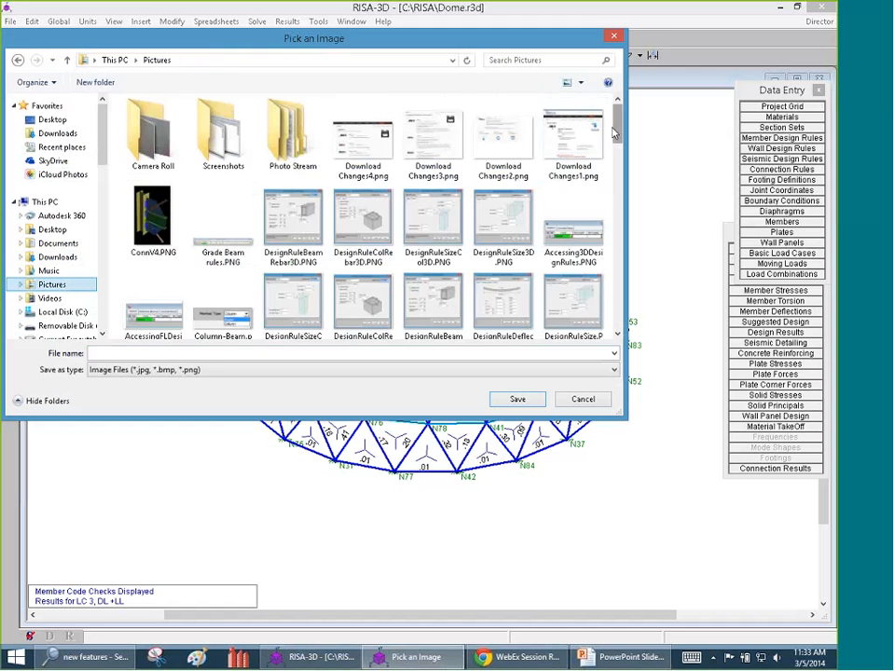
scroll(494, 177, down, 5)
click(373, 224)
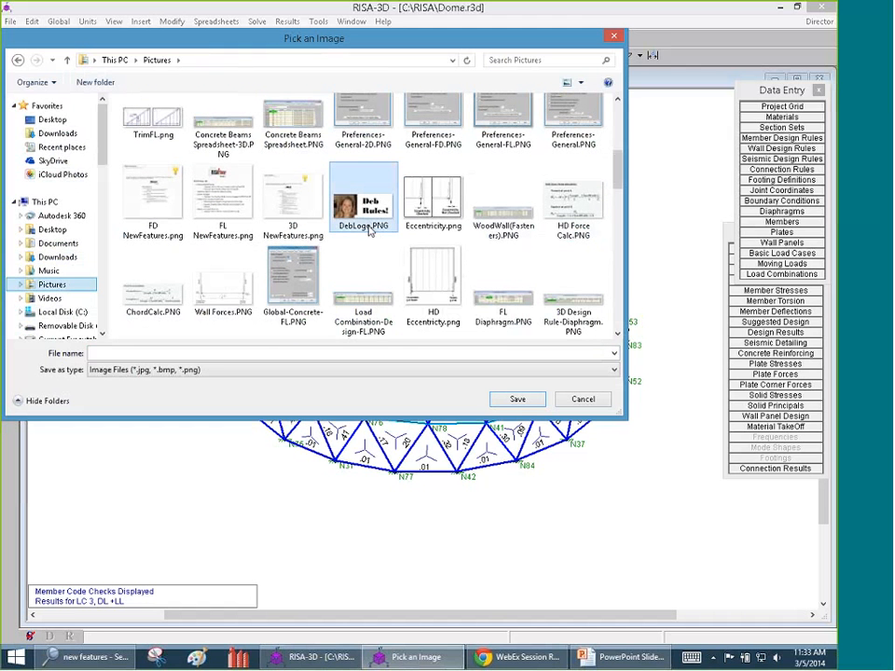
click(516, 400)
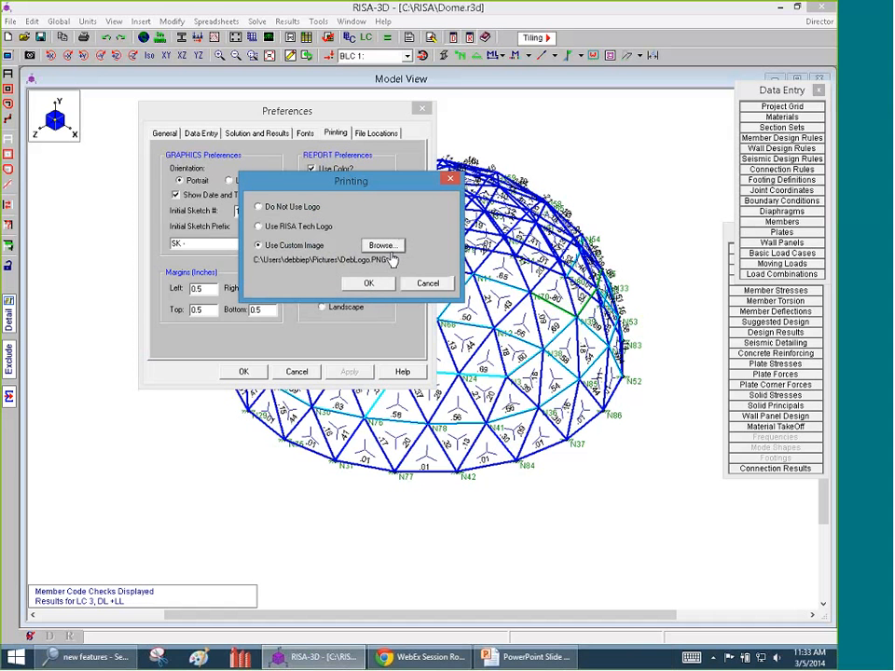
click(368, 282)
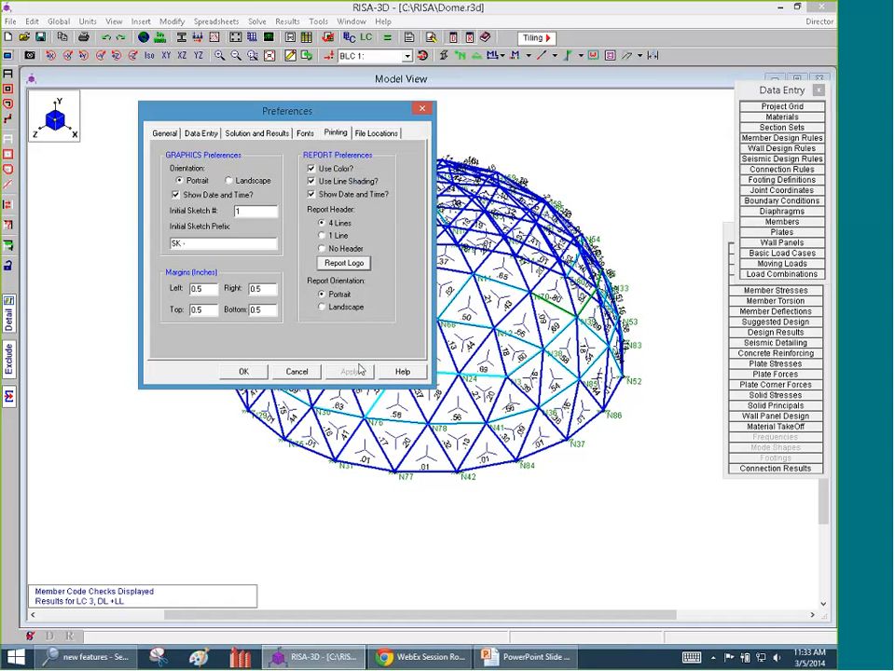
- Toggle the graphics Show Date and Time option and close the preferences
click(175, 194)
click(243, 371)
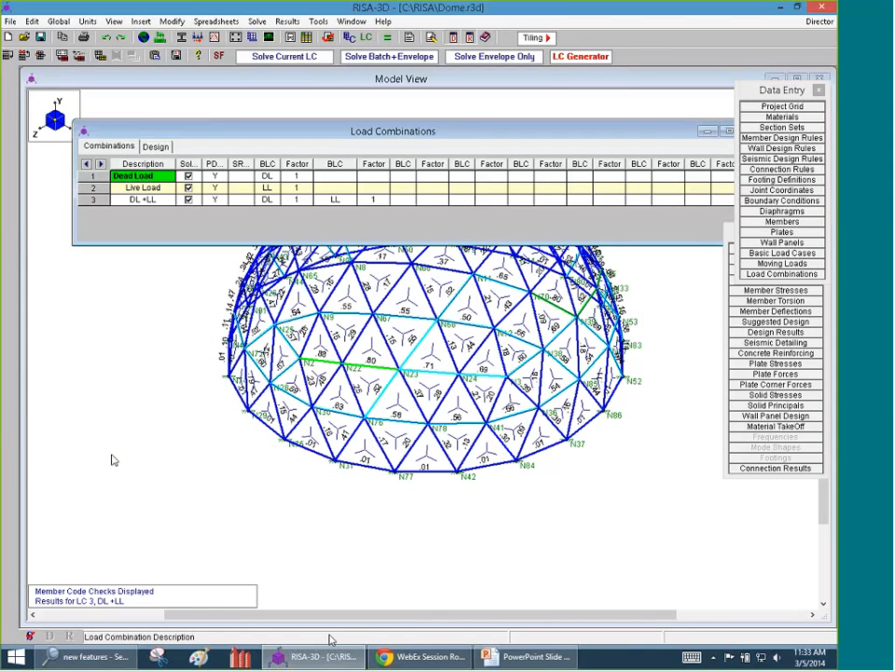
click(152, 467)
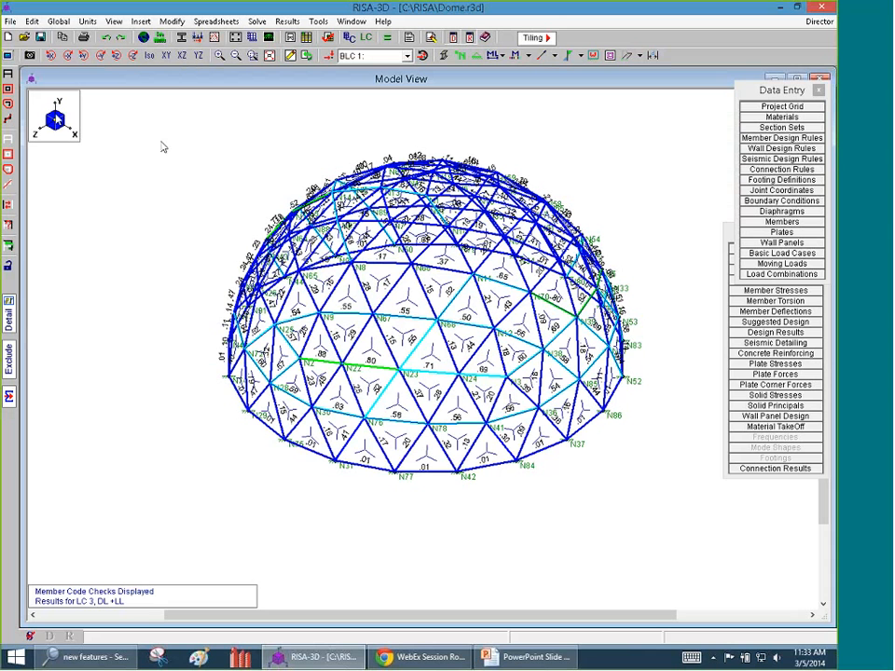
- Open report printing instead of a graphic print and add the Global Parameters section to the report
click(83, 39)
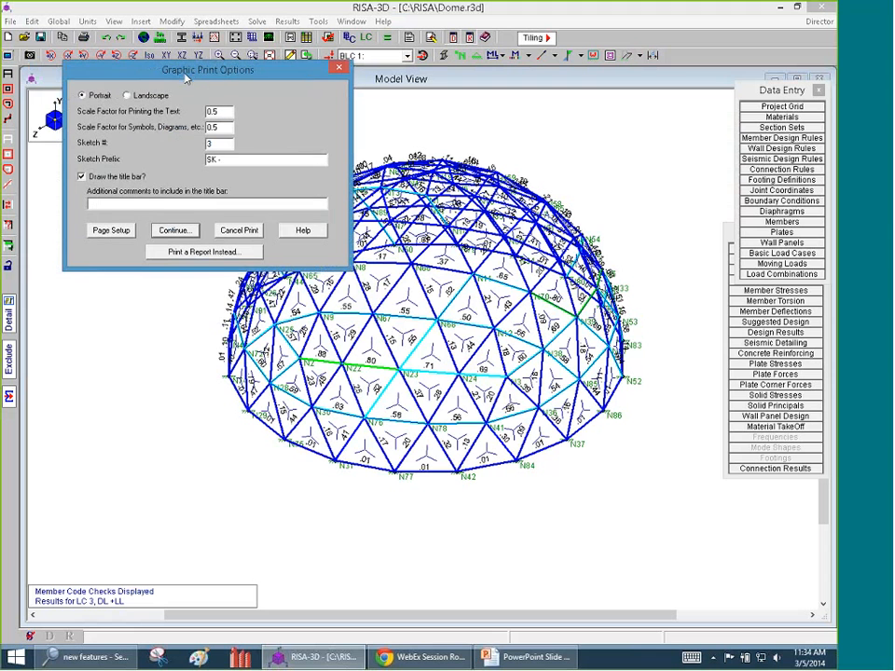
click(232, 252)
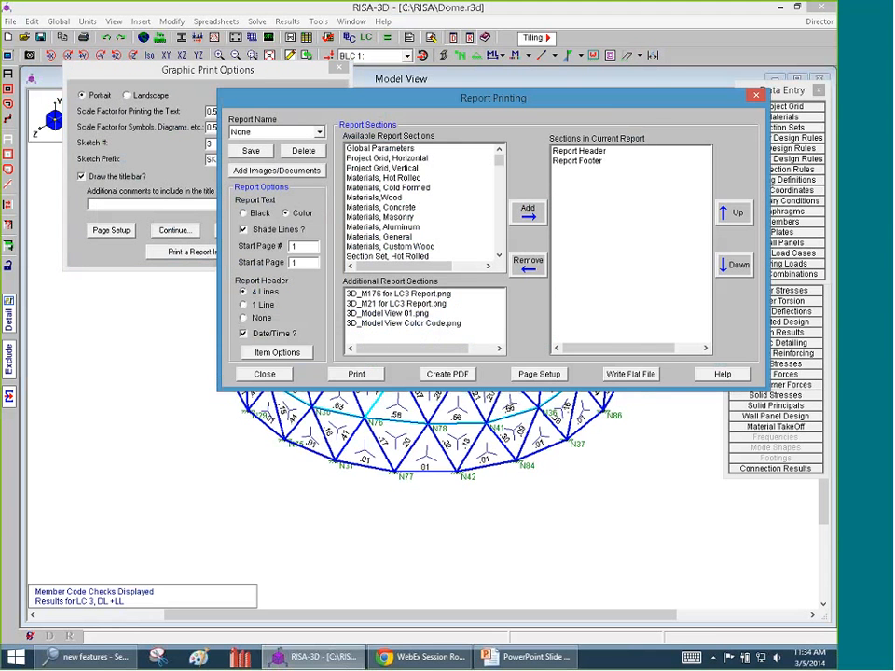
drag(427, 98, 269, 65)
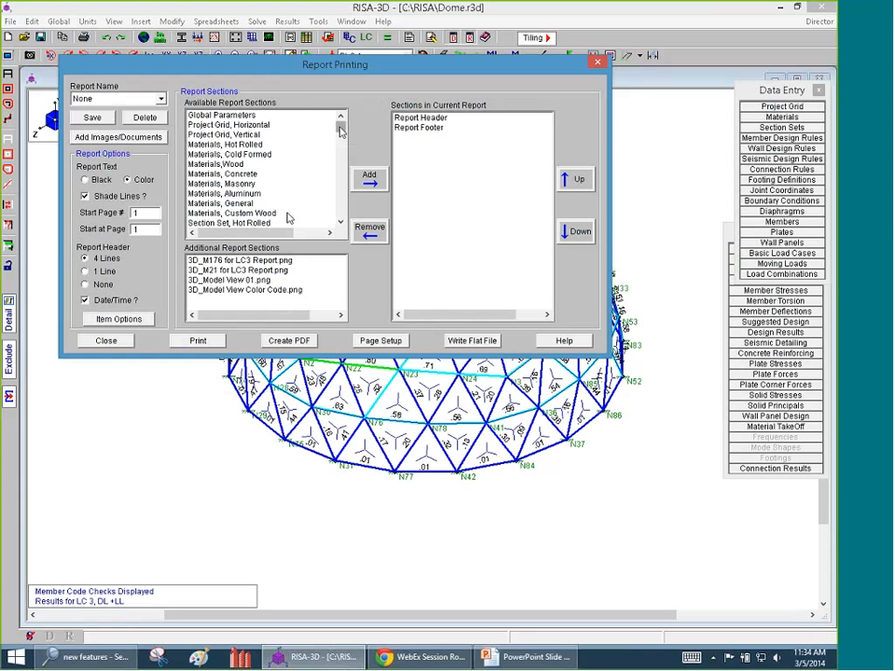
click(260, 116)
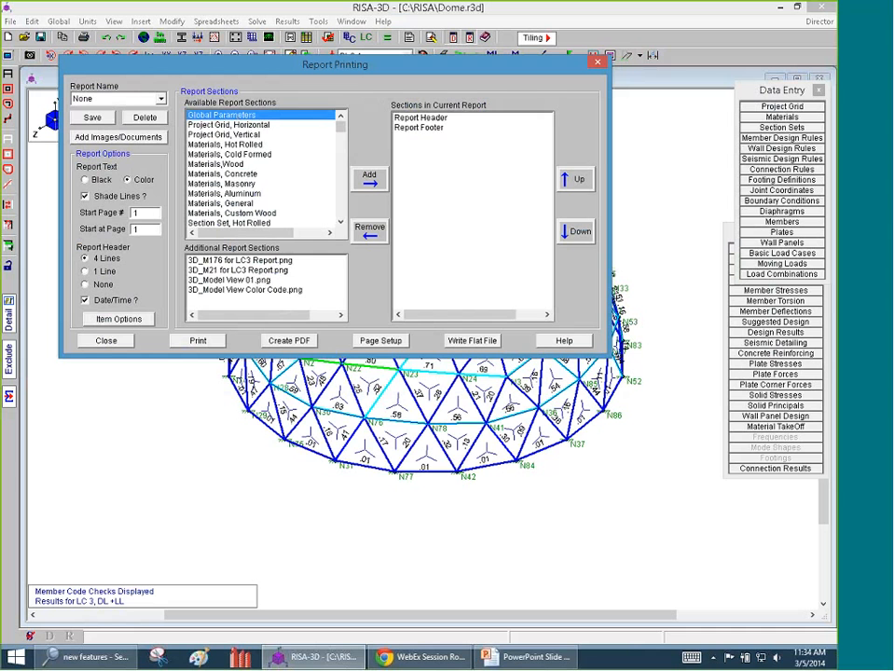
click(371, 188)
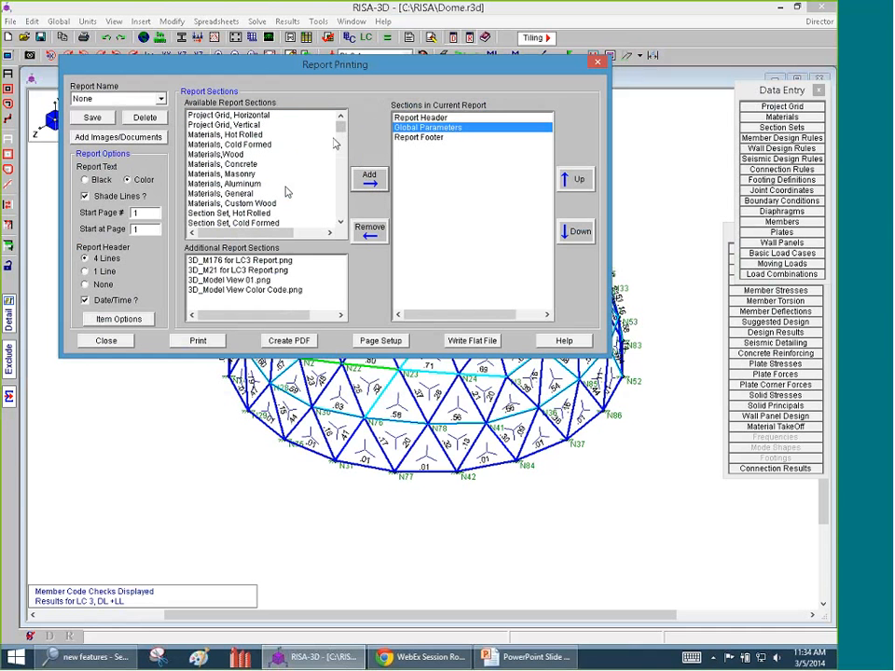
- Add the Materials, Hot Rolled and Section Set, Hot Rolled sections to the current report
click(340, 224)
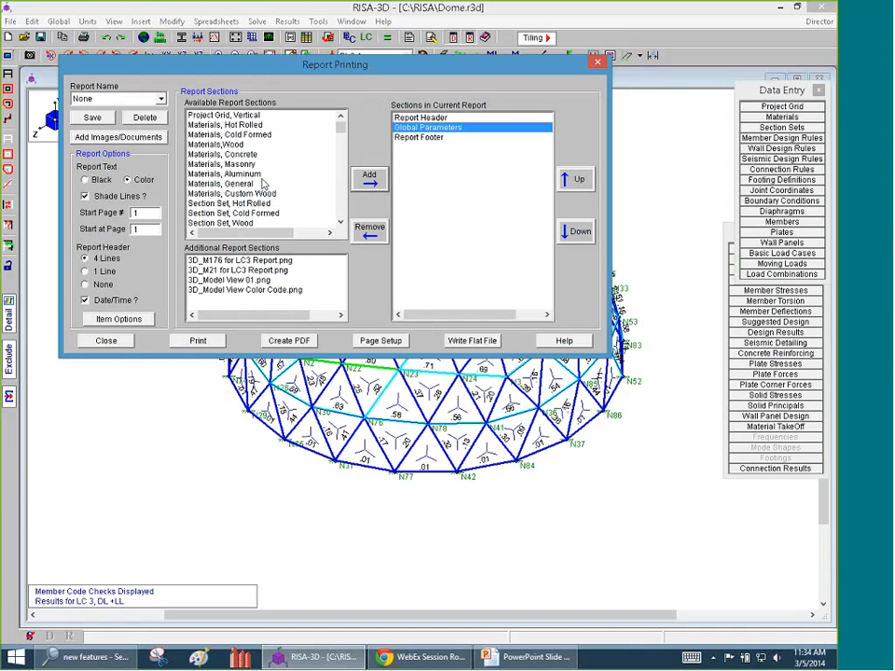
click(253, 124)
click(367, 181)
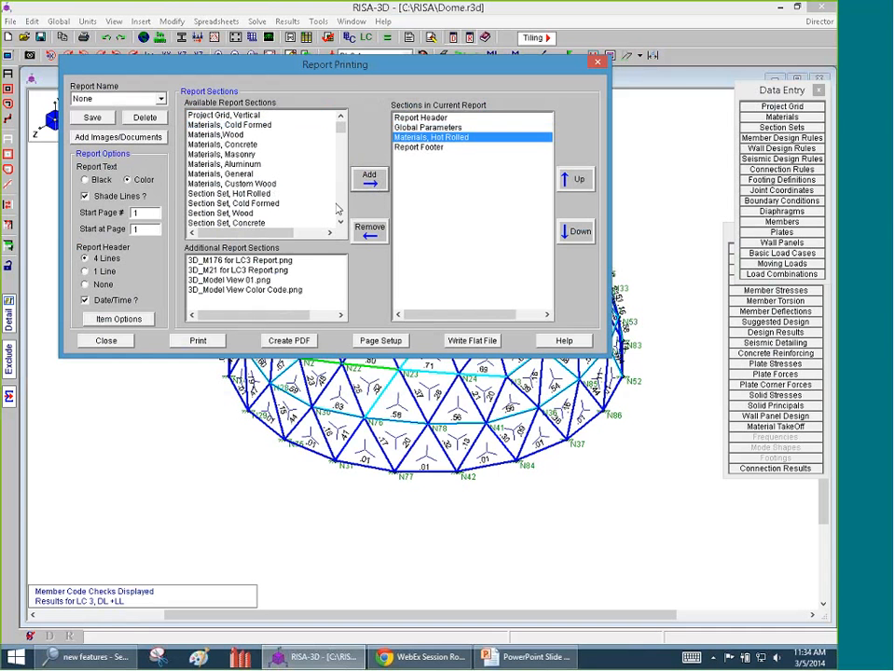
click(238, 193)
click(369, 179)
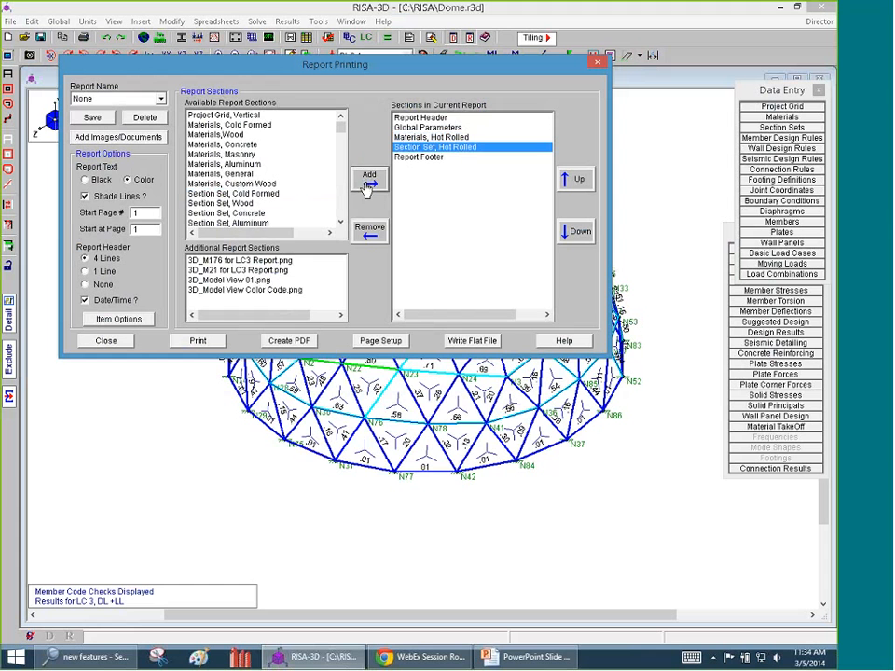
- Add the Env Reactions section to the current report
click(341, 222)
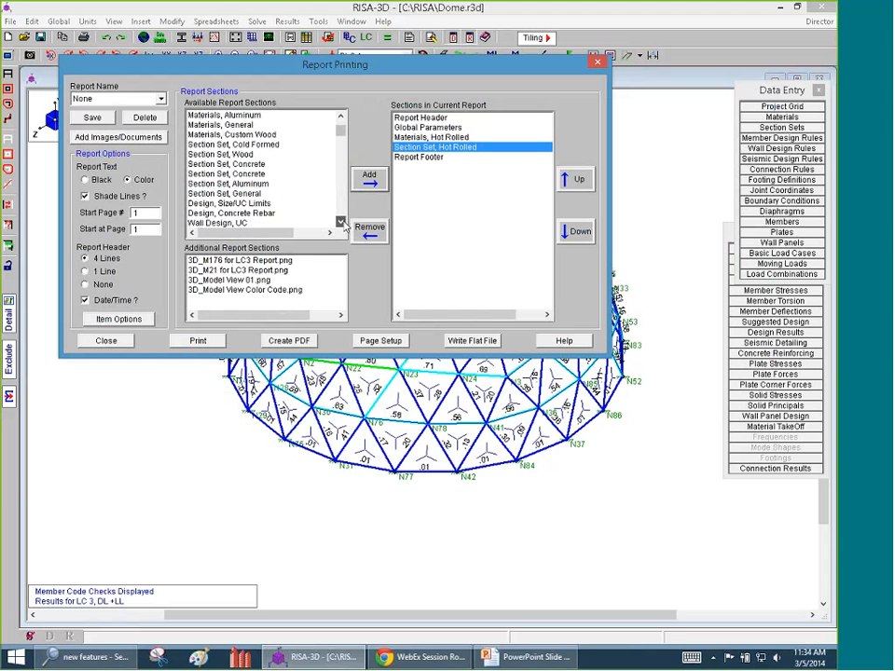
click(342, 222)
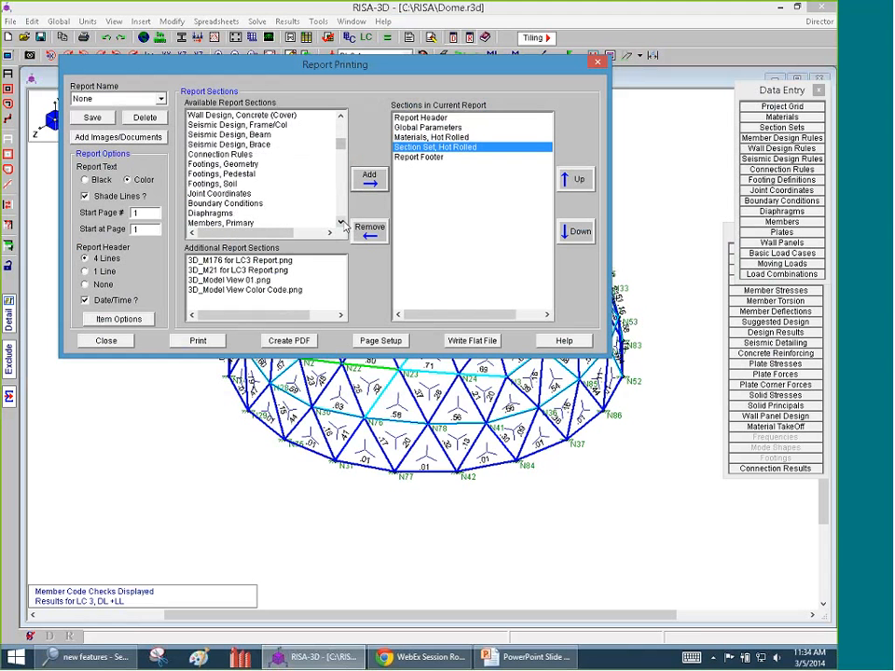
click(341, 222)
click(341, 221)
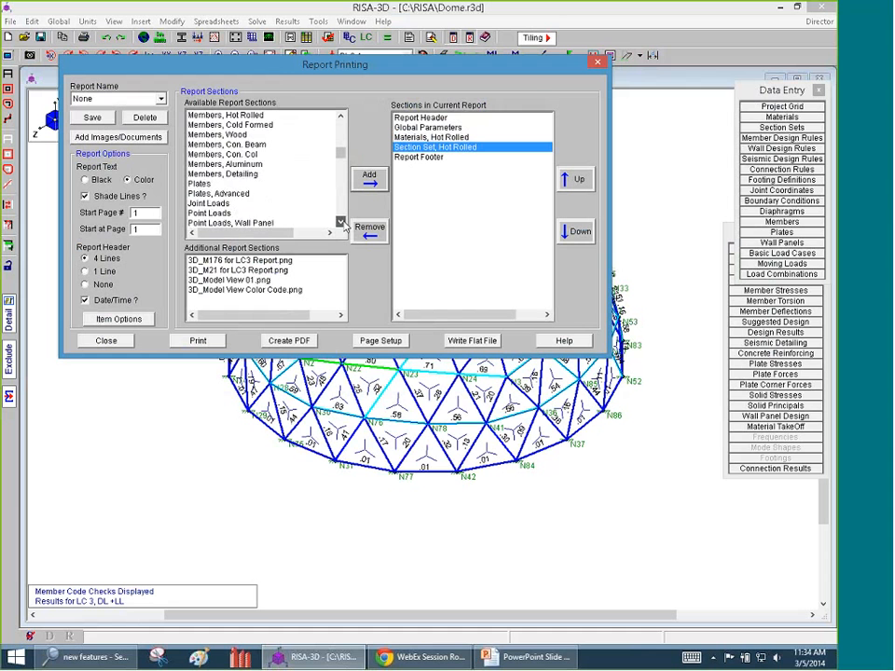
click(341, 222)
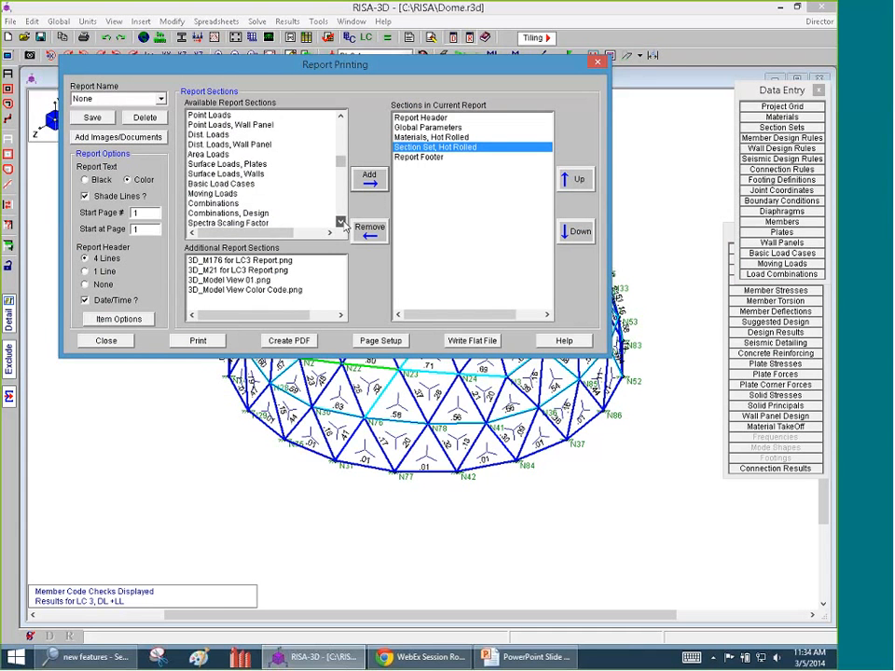
click(341, 222)
click(341, 222)
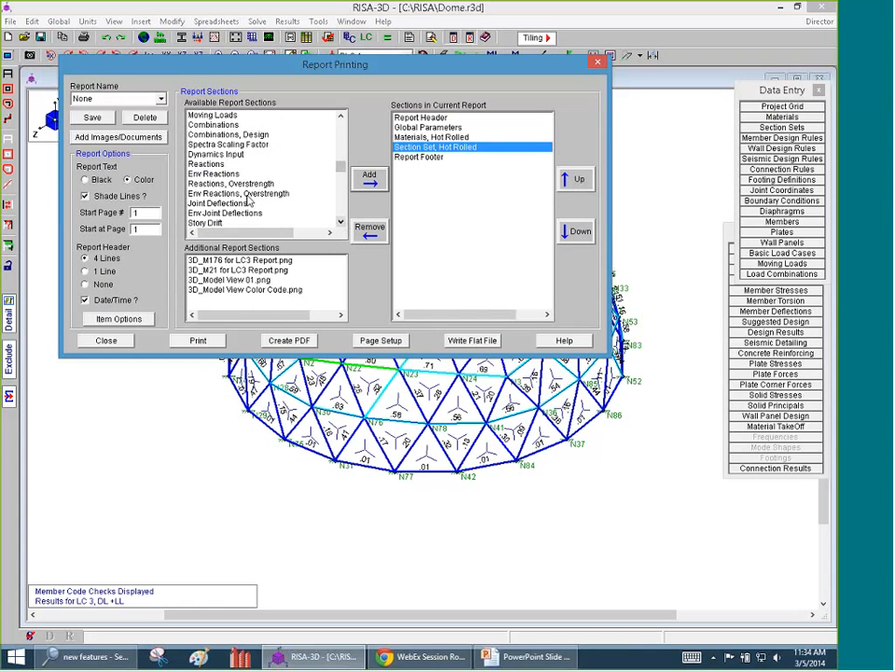
click(219, 174)
click(369, 178)
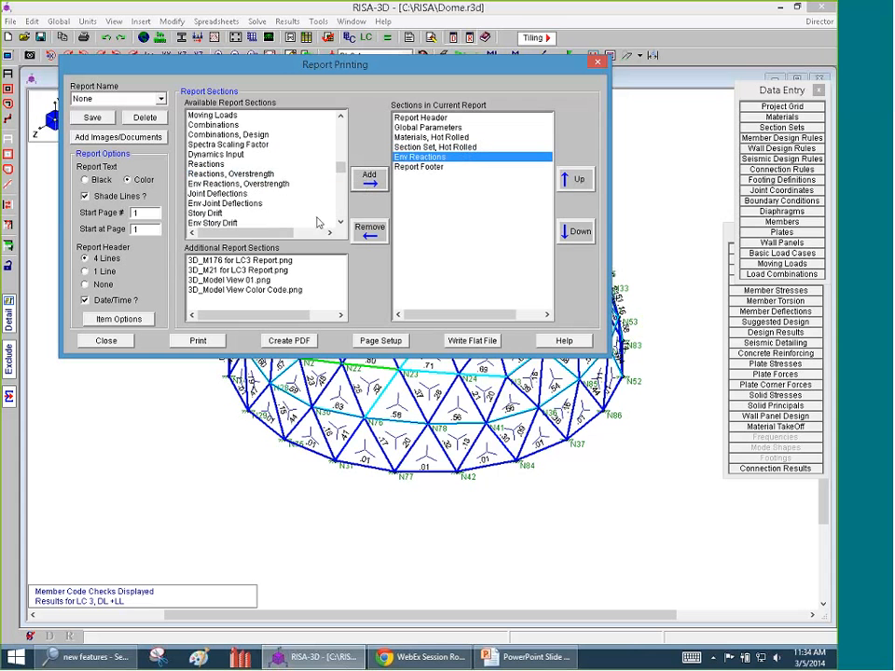
- Add the Env Design Results, Hot Rolled section to the current report
click(342, 221)
click(342, 221)
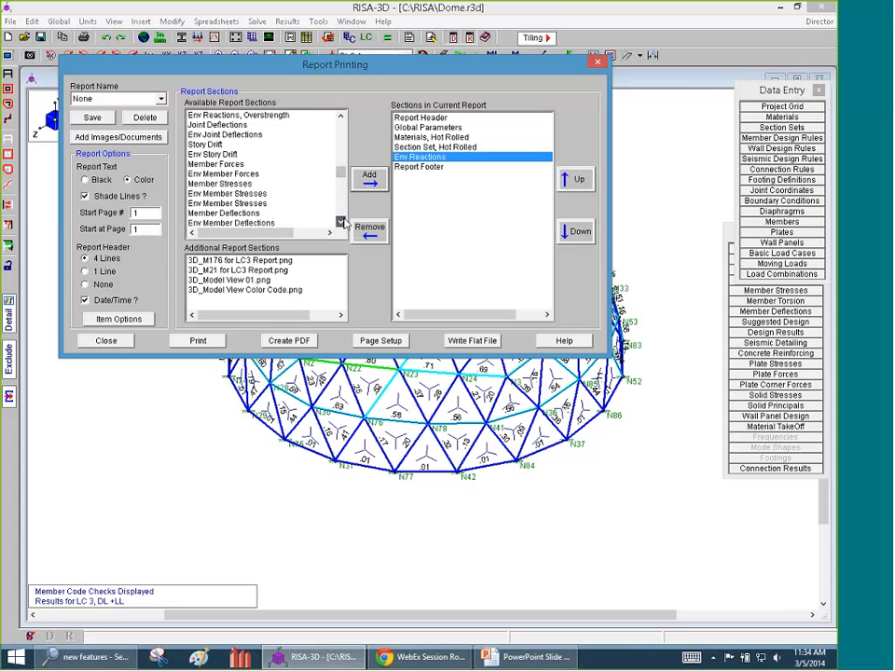
click(342, 221)
click(342, 221)
click(342, 221)
click(342, 221)
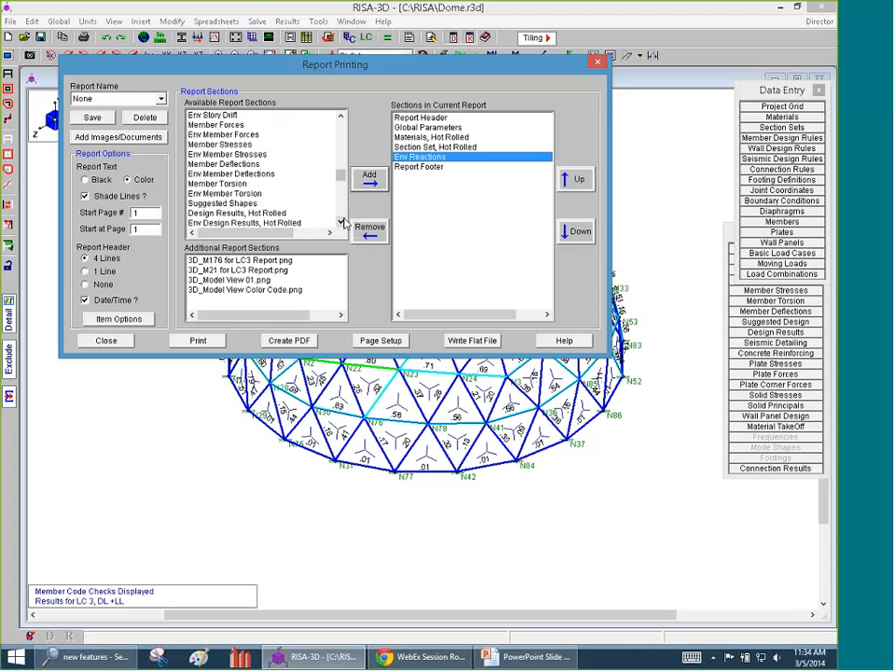
click(342, 221)
click(342, 221)
click(342, 221)
click(342, 221)
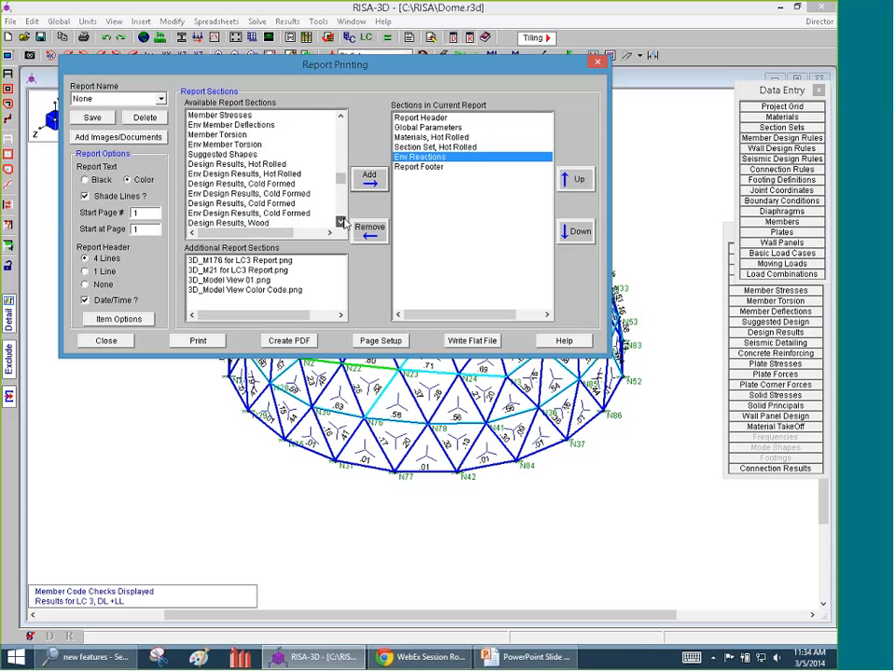
click(342, 221)
click(342, 221)
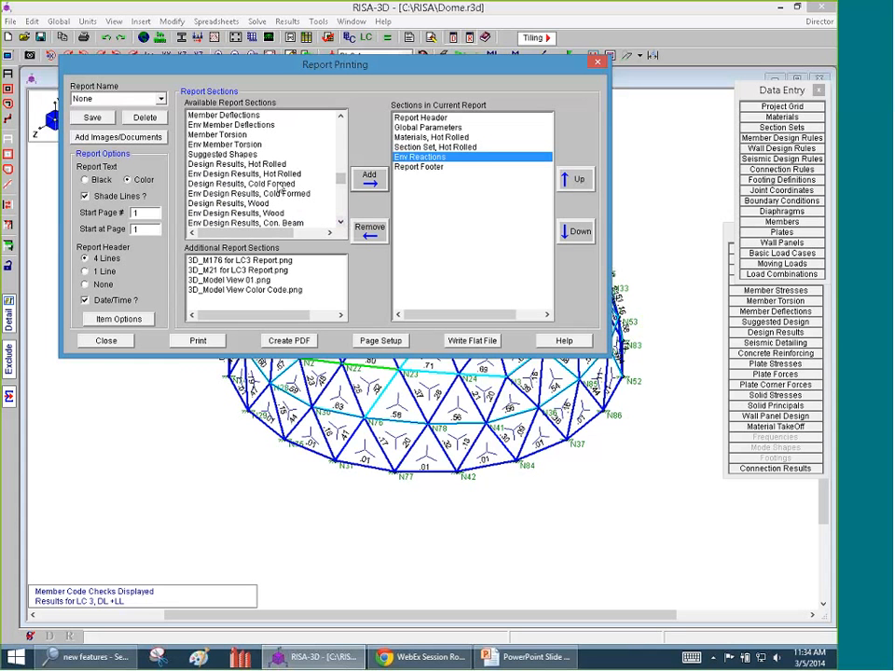
click(244, 173)
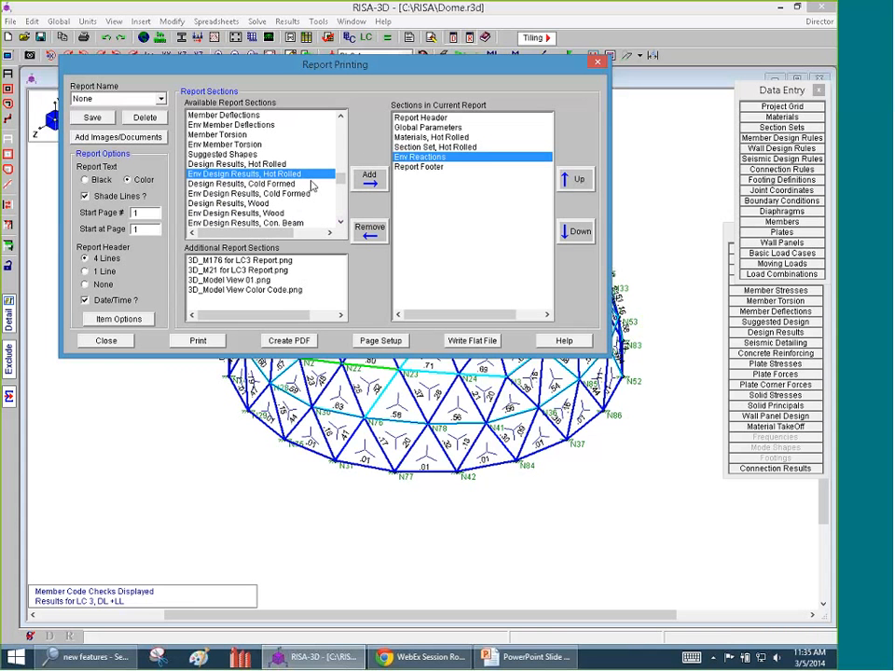
click(369, 178)
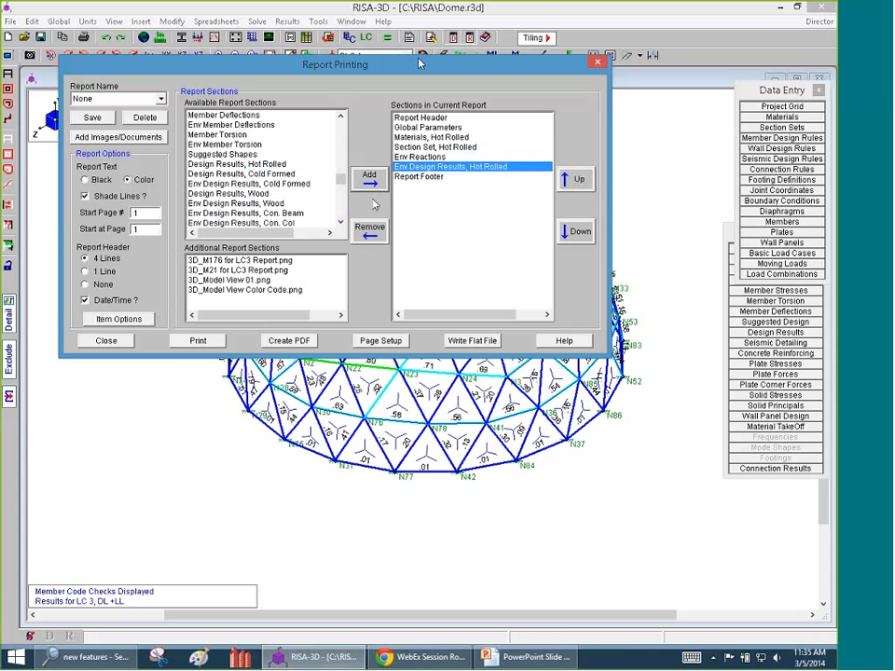
- Add all four saved images from the additional report sections to the current report
click(240, 261)
shift+click(246, 291)
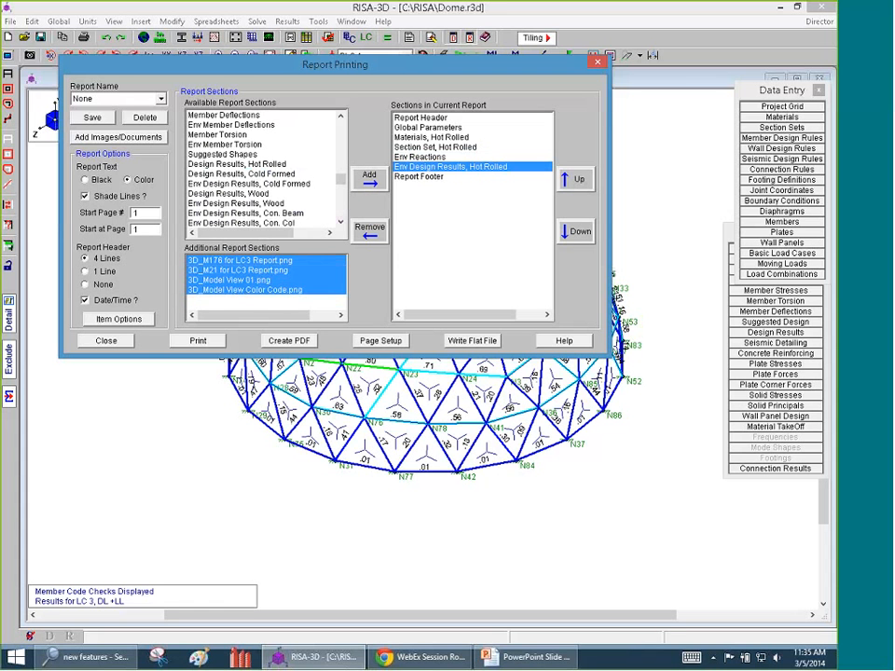
click(370, 179)
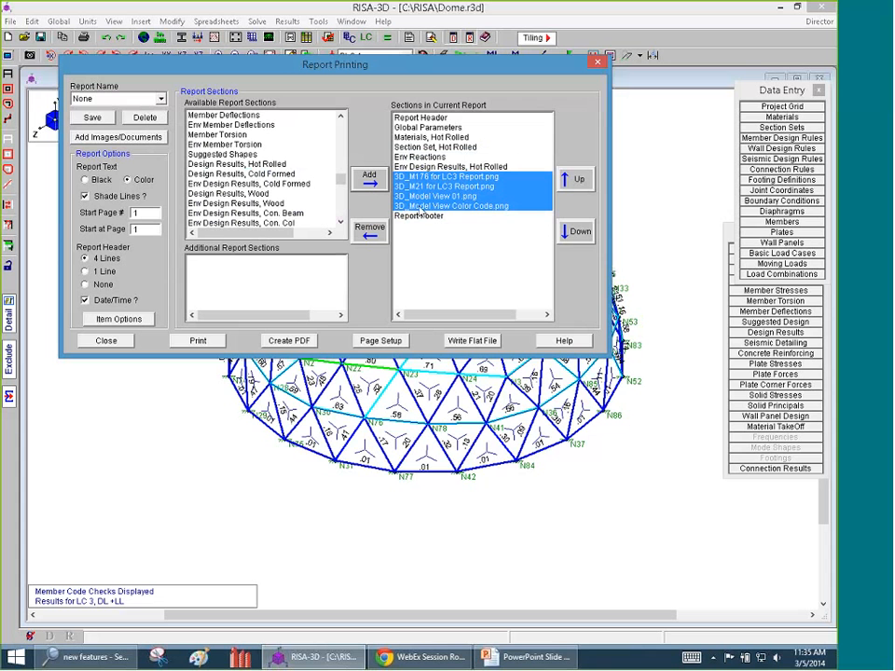
click(122, 138)
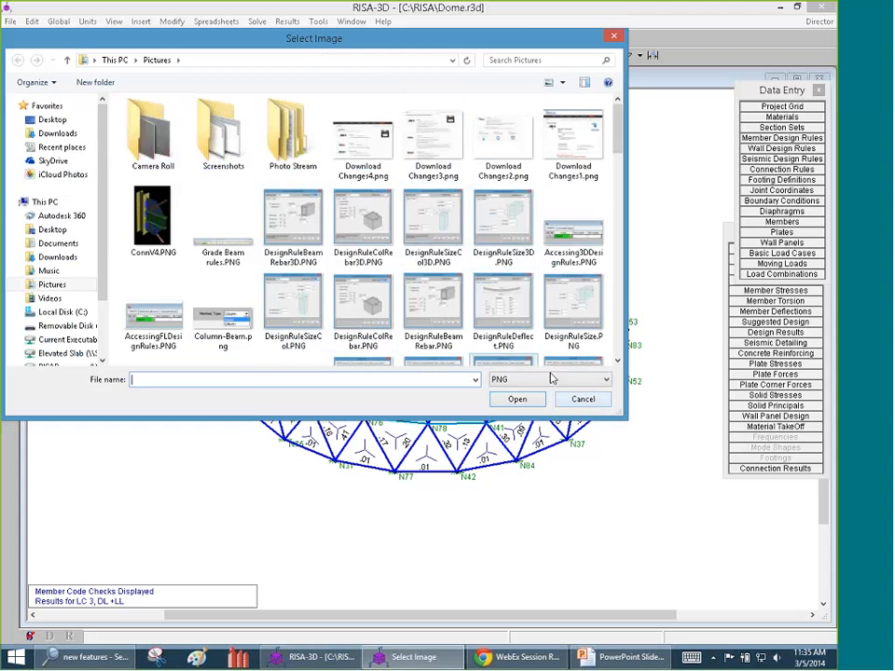
click(582, 399)
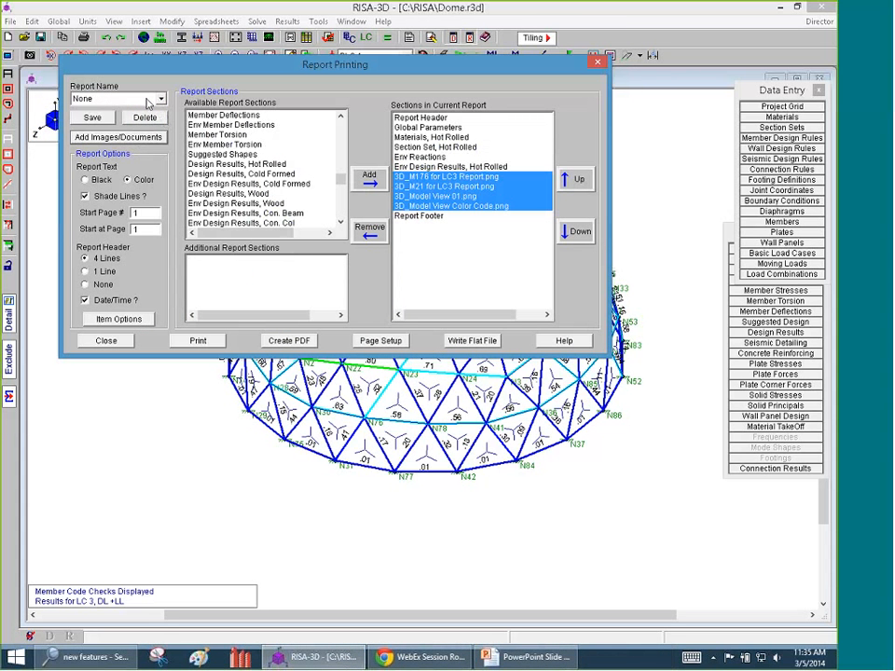
click(148, 101)
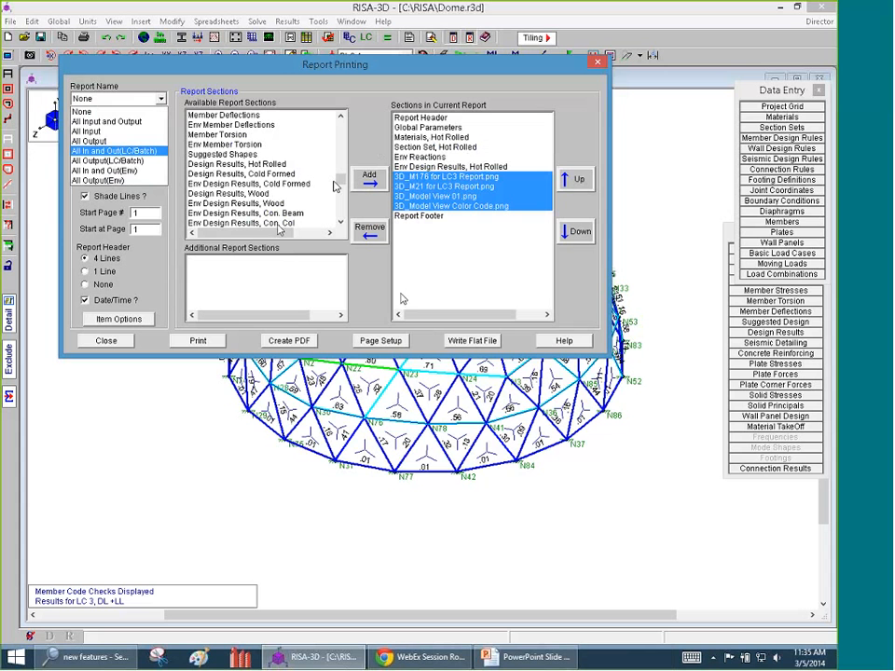
click(363, 291)
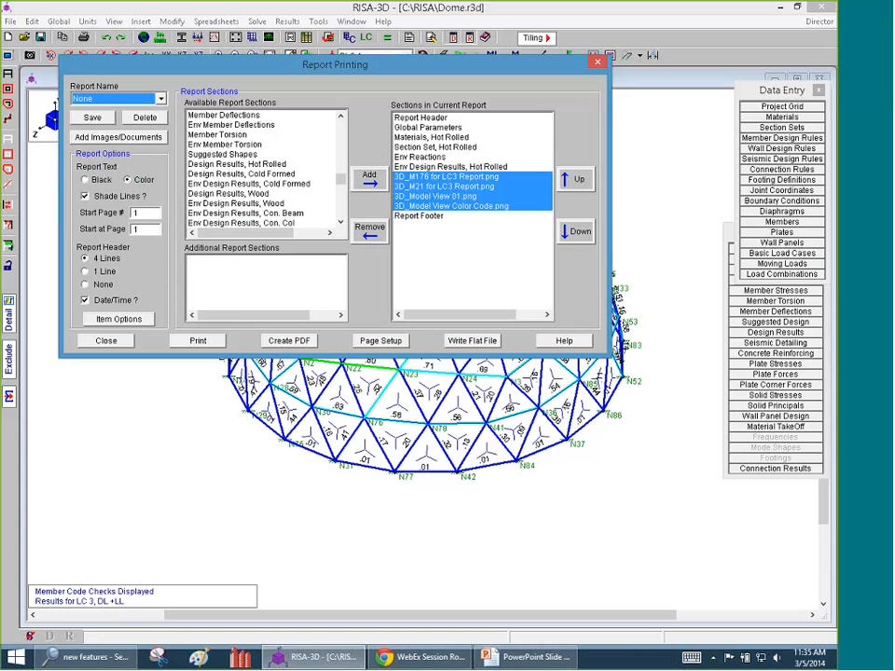
- Create a PDF of the current report saved as RISA-3D Report.pdf in the Dome-Images folder
click(289, 341)
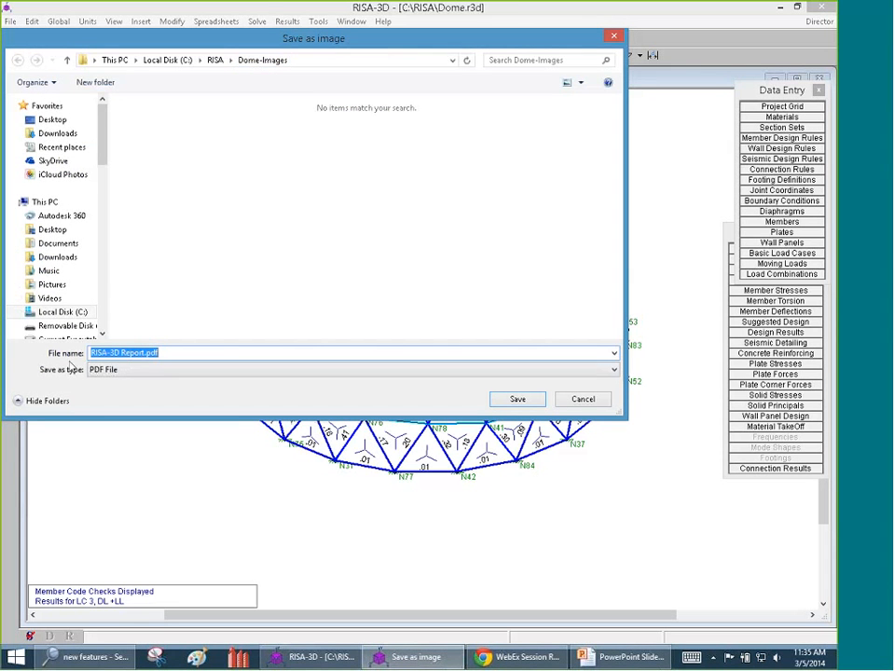
click(533, 401)
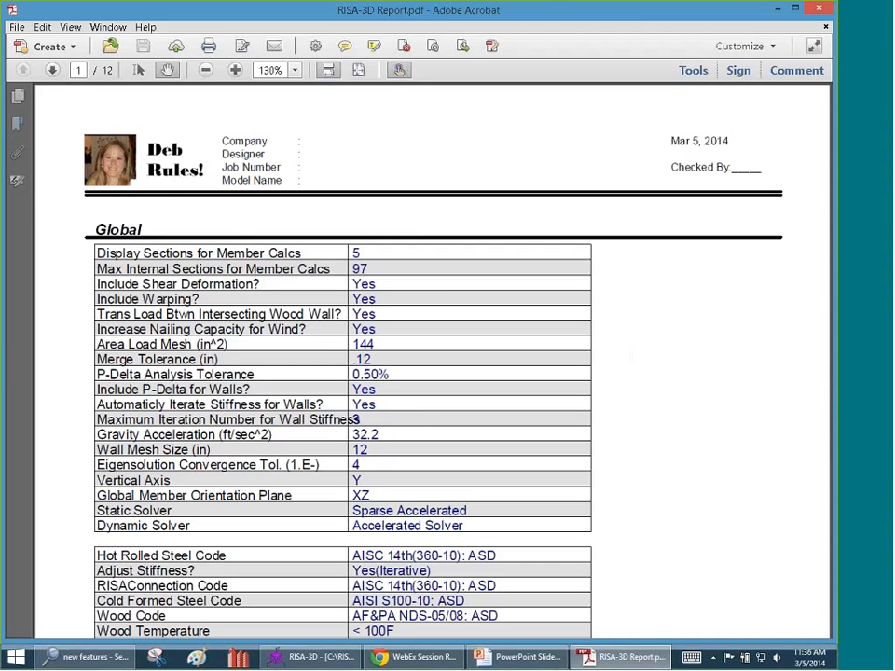
- Page through the generated PDF report at a reduced zoom to review its sections and saved images, then close the viewer
scroll(725, 229, down, 3)
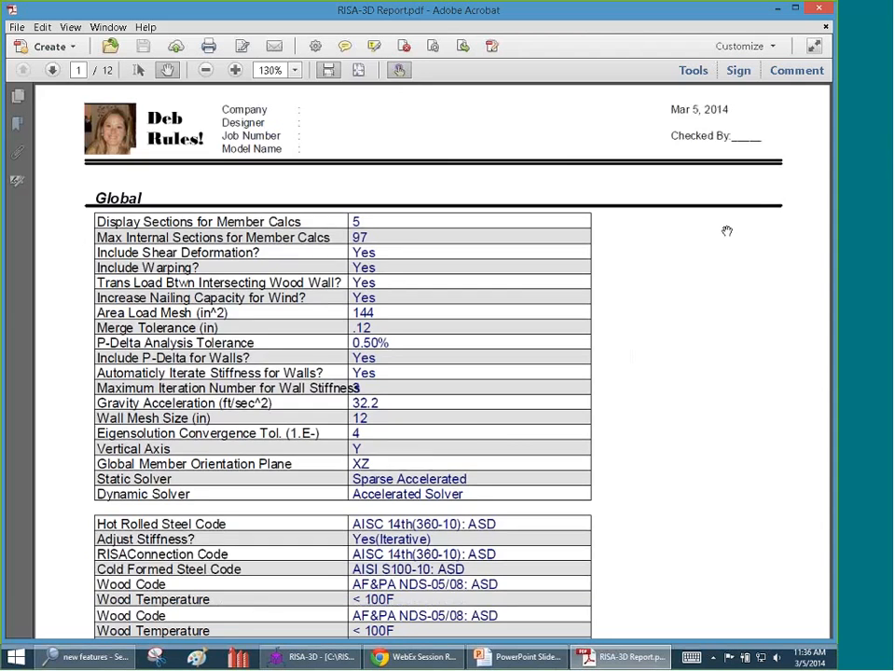
click(206, 70)
click(206, 70)
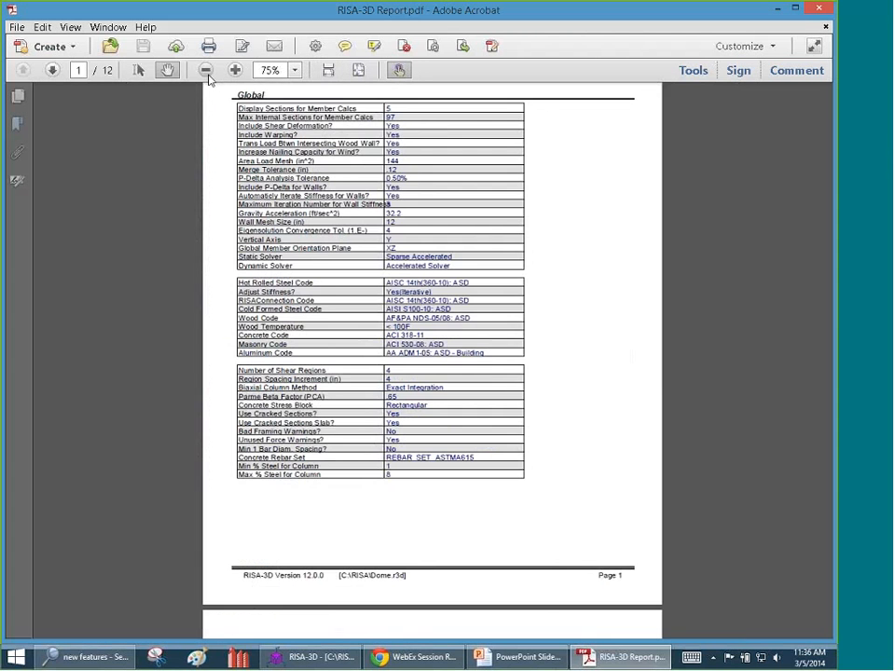
scroll(392, 301, down, 5)
scroll(392, 301, down, 3)
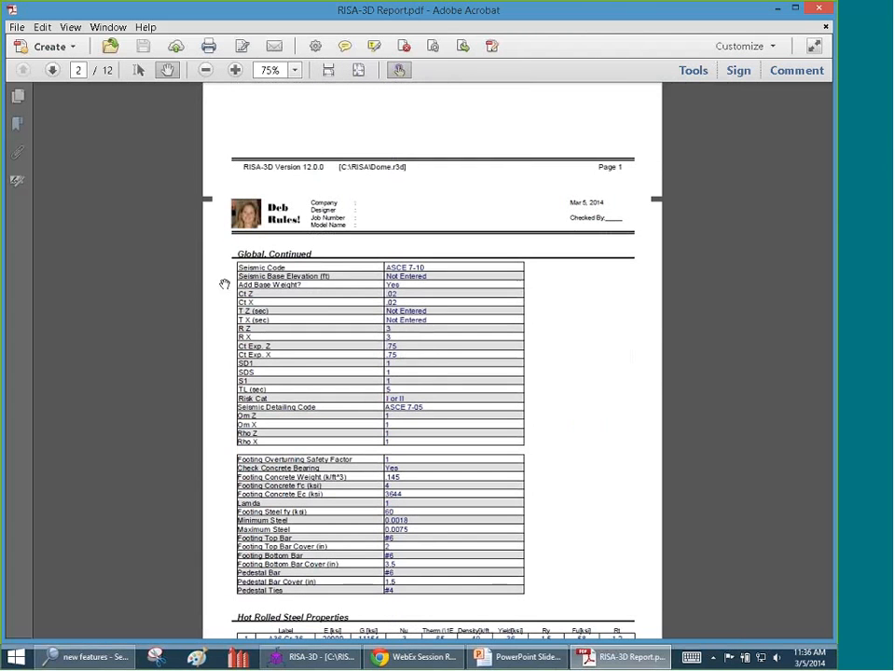
scroll(392, 318, down, 5)
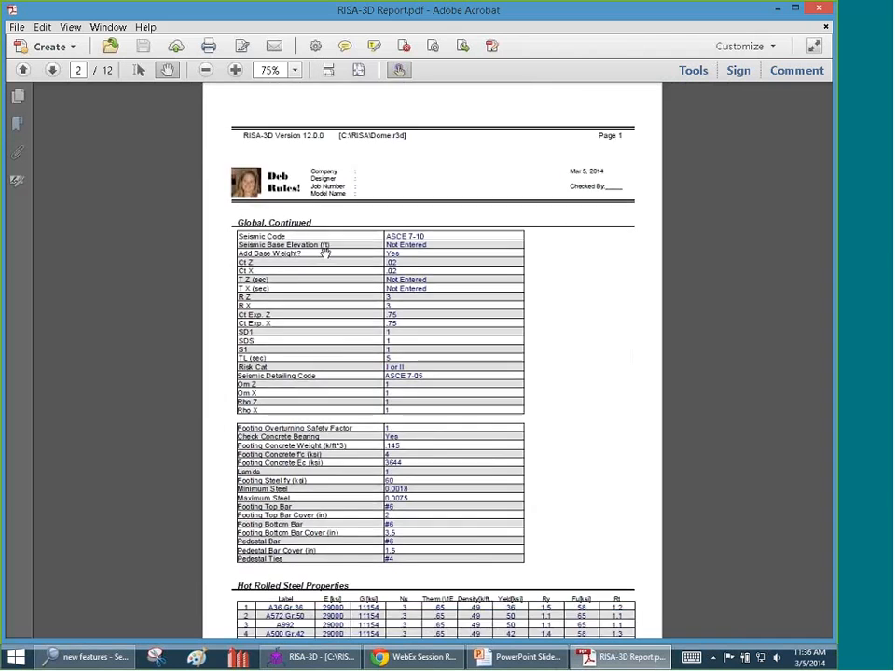
scroll(371, 303, down, 8)
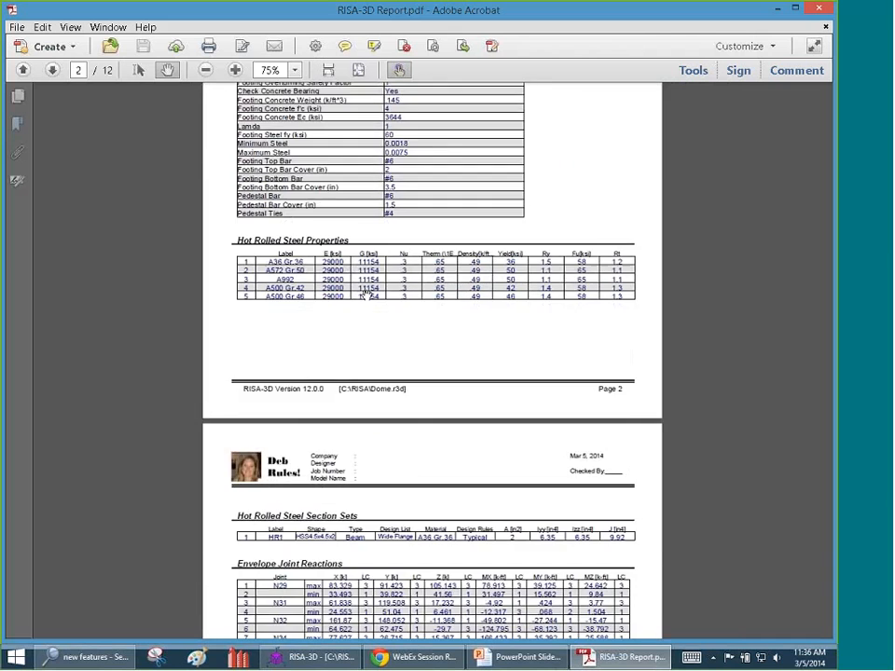
scroll(371, 303, down, 2)
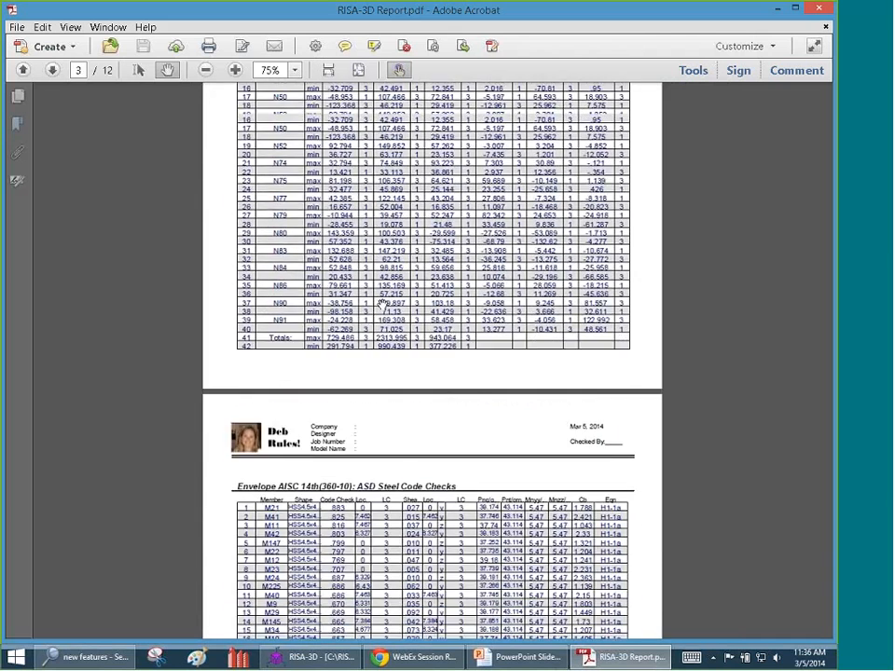
scroll(369, 295, up, 8)
scroll(369, 362, down, 9)
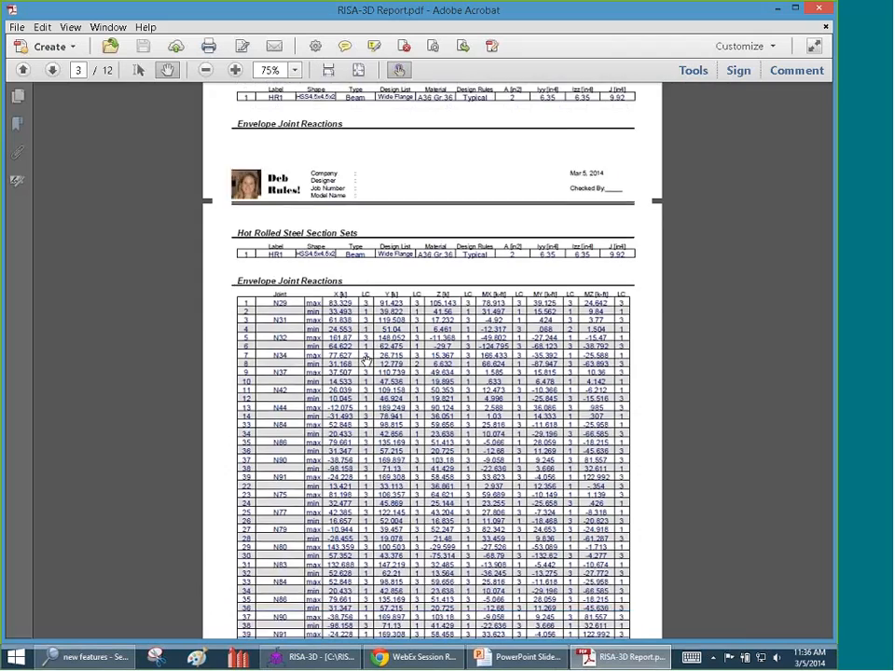
scroll(494, 241, down, 18)
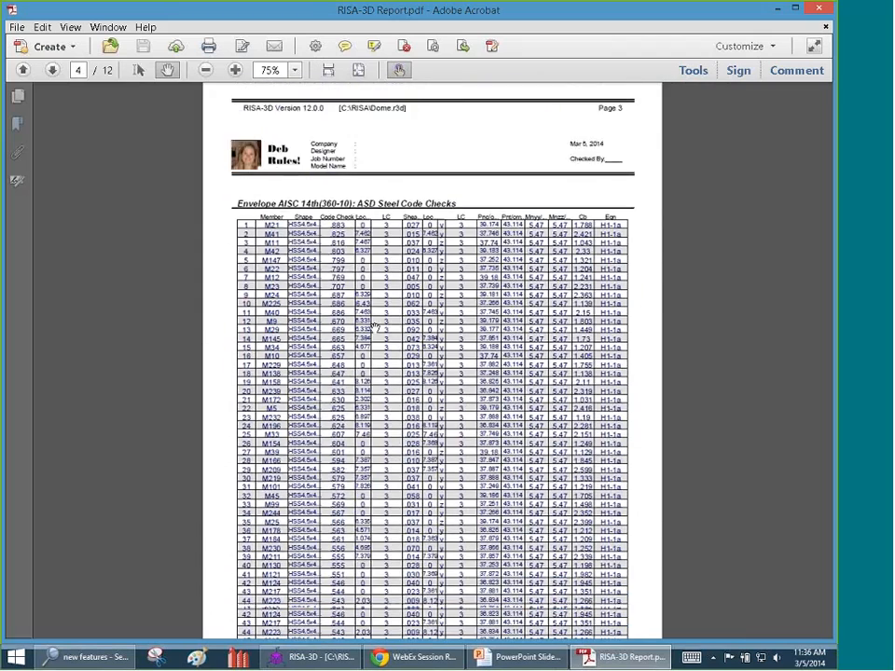
scroll(389, 342, down, 18)
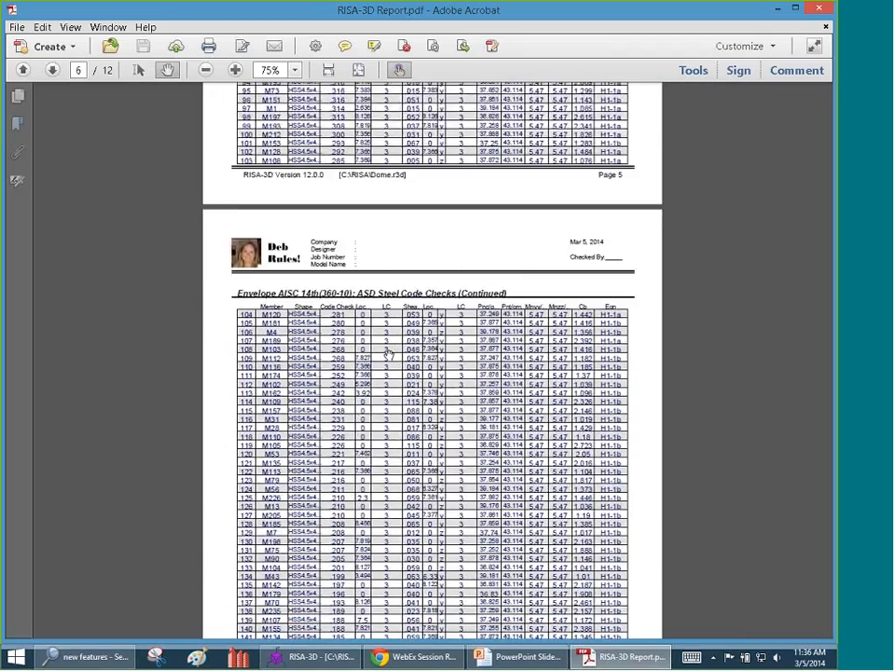
scroll(408, 366, down, 18)
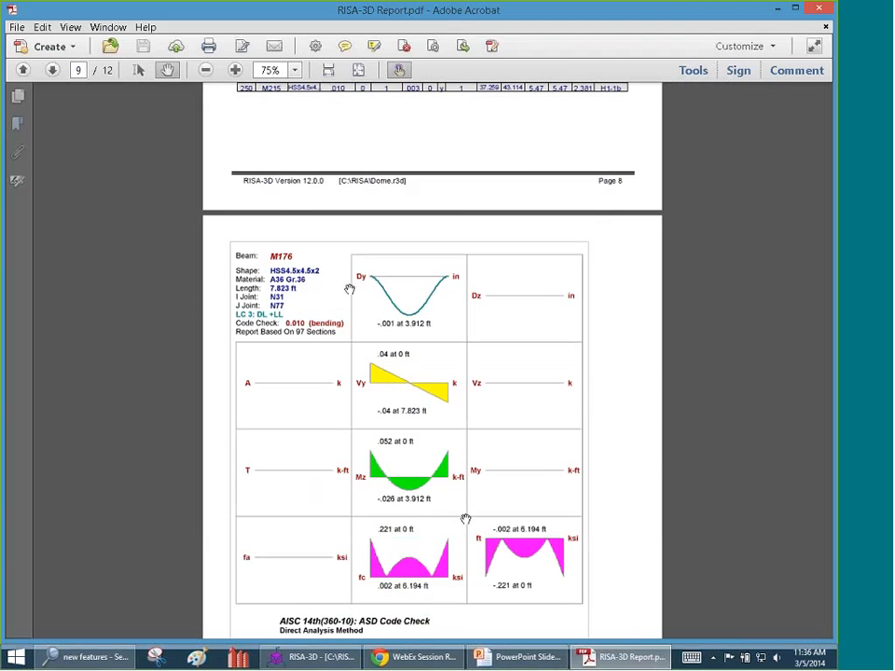
scroll(390, 331, down, 2)
scroll(390, 331, down, 8)
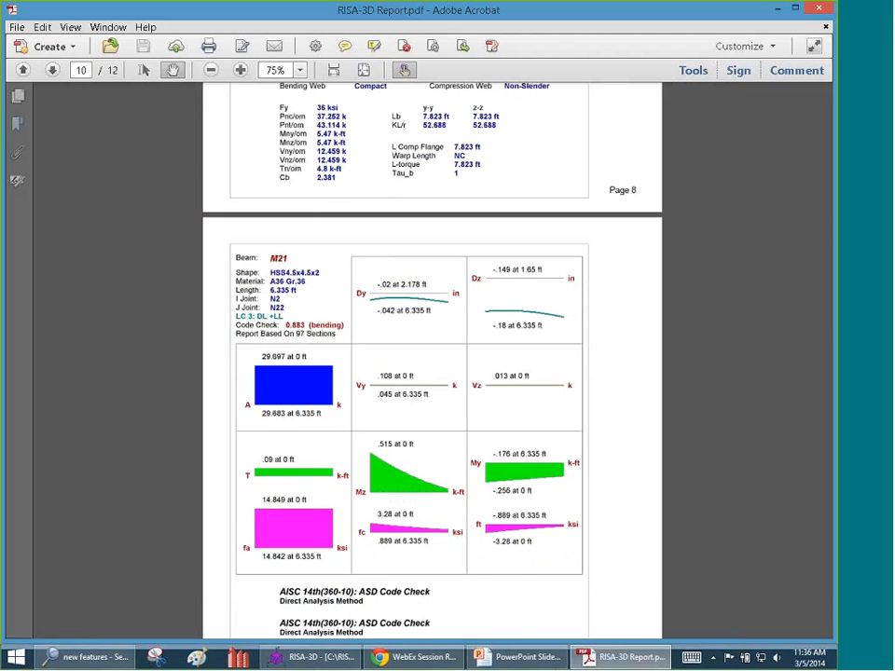
scroll(599, 427, down, 3)
scroll(599, 427, down, 10)
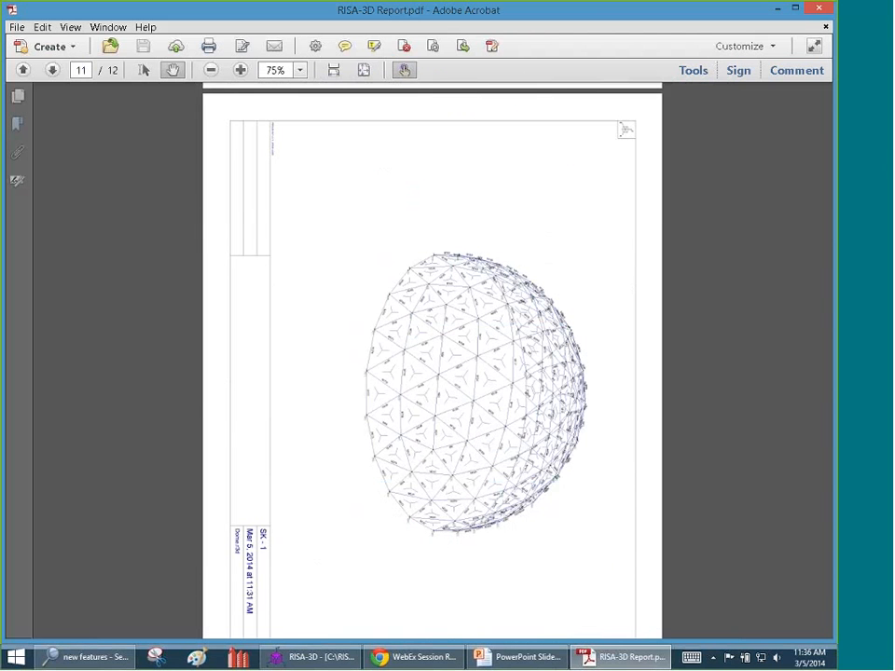
scroll(481, 435, down, 7)
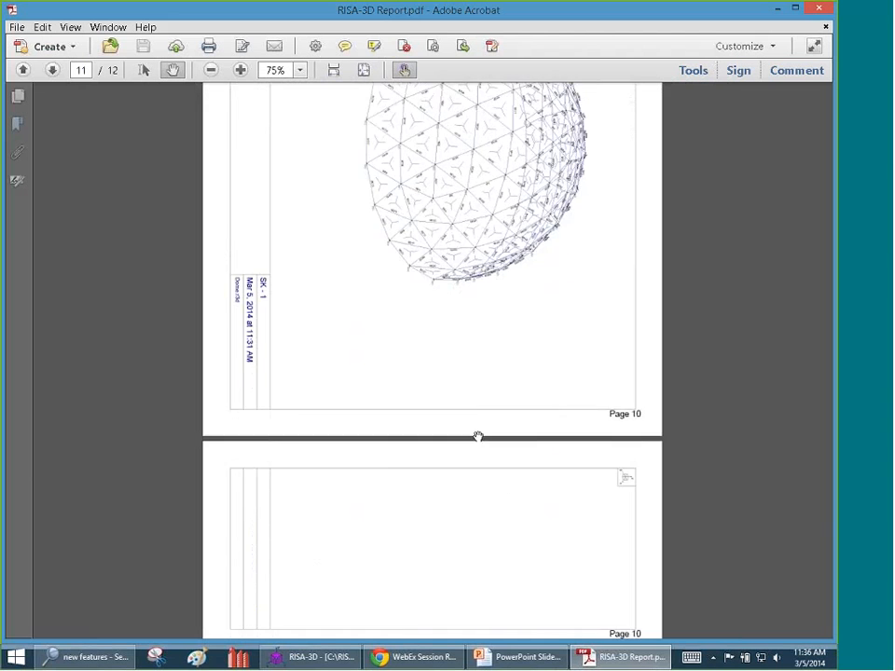
scroll(478, 437, down, 3)
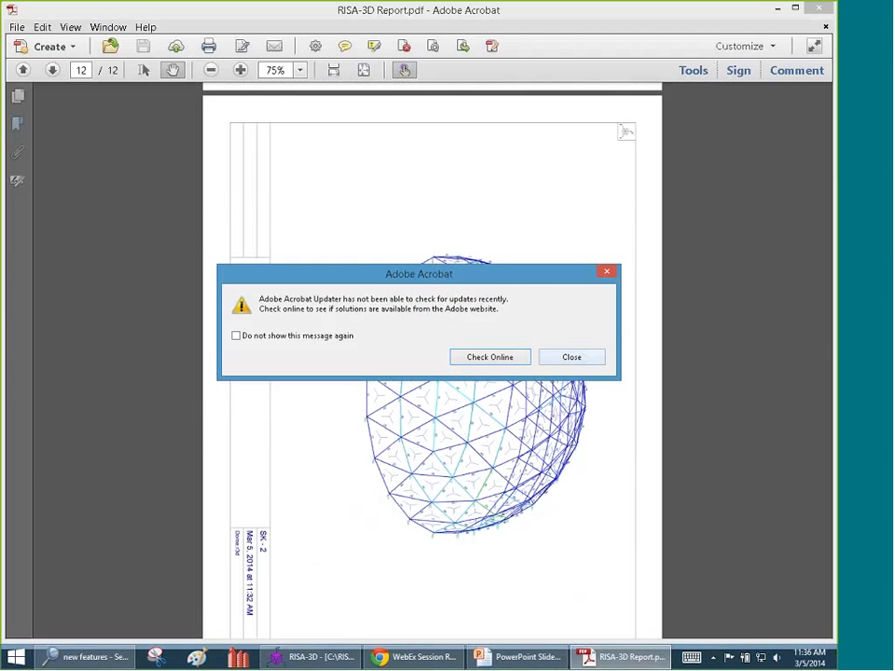
click(606, 272)
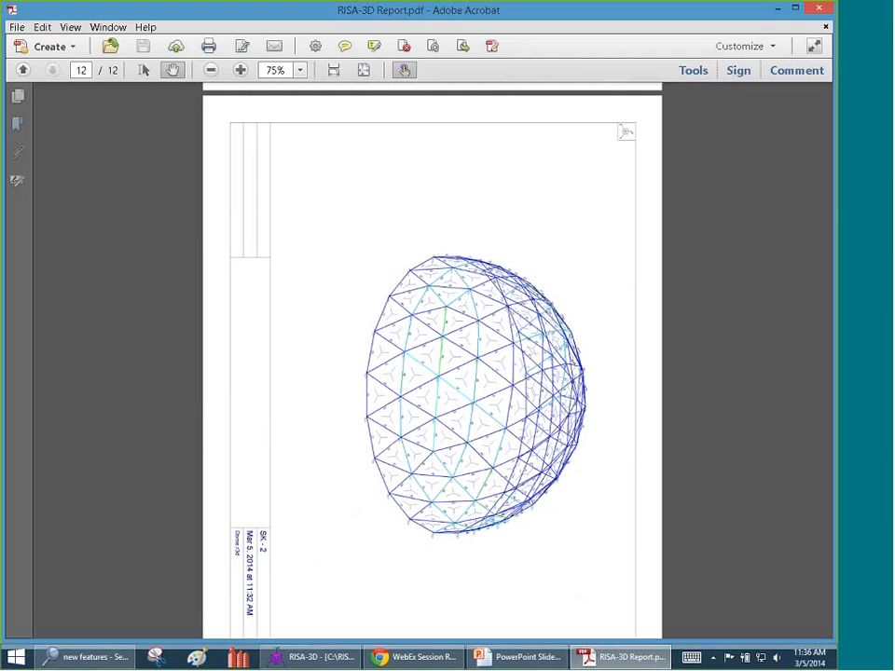
scroll(444, 389, down, 2)
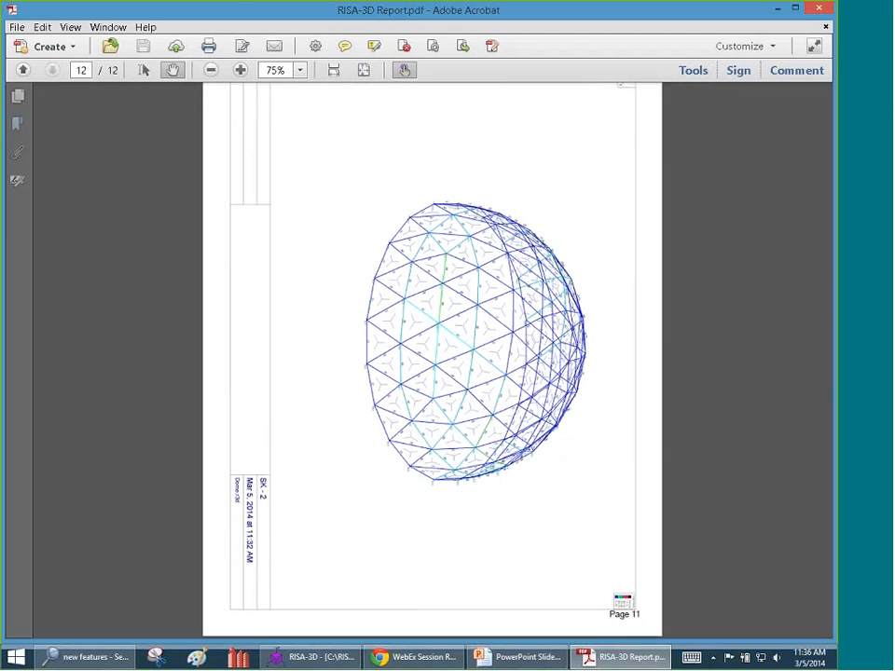
click(818, 10)
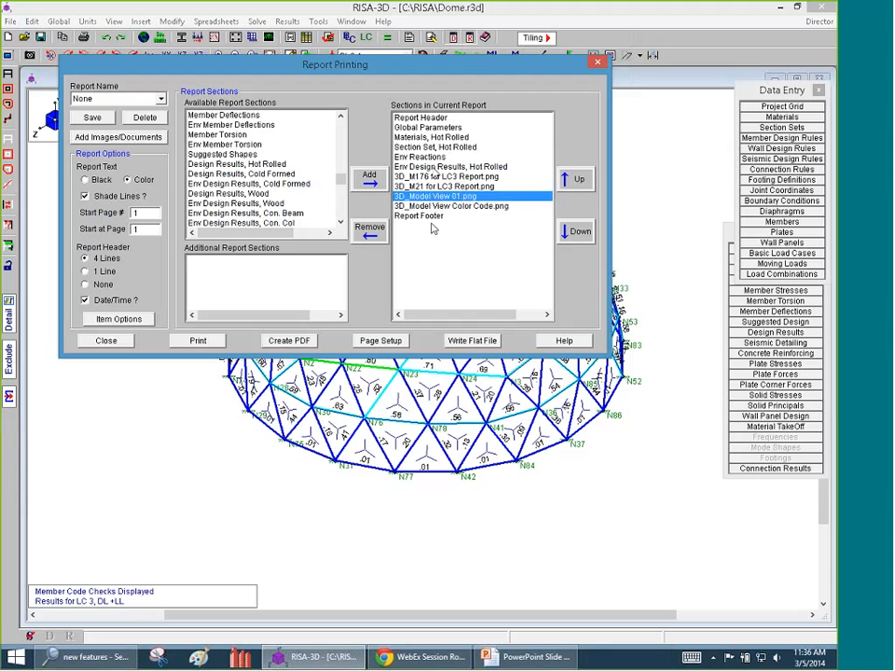
- Close the Report Printing dialog and exit RISA-3D
click(438, 177)
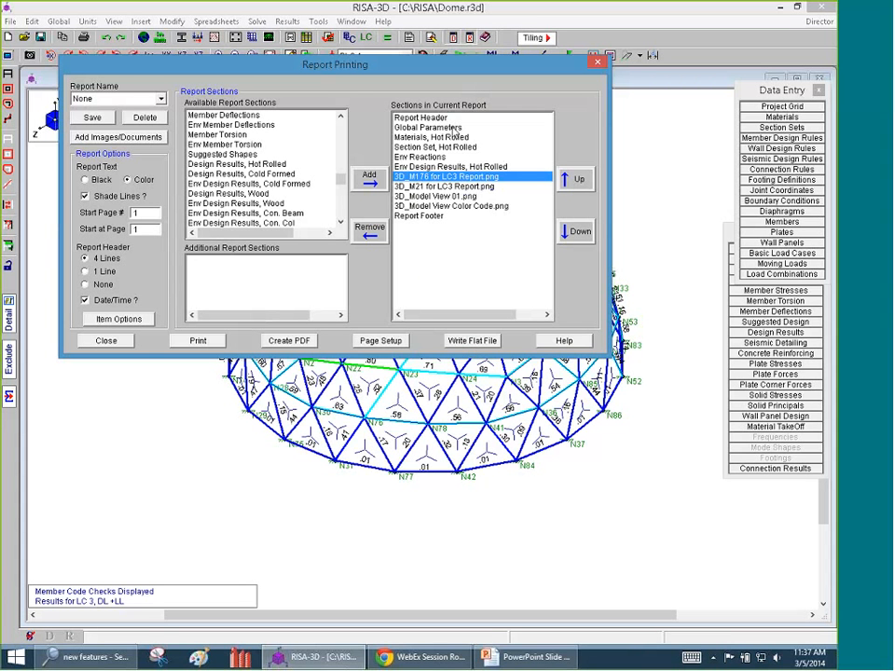
click(127, 341)
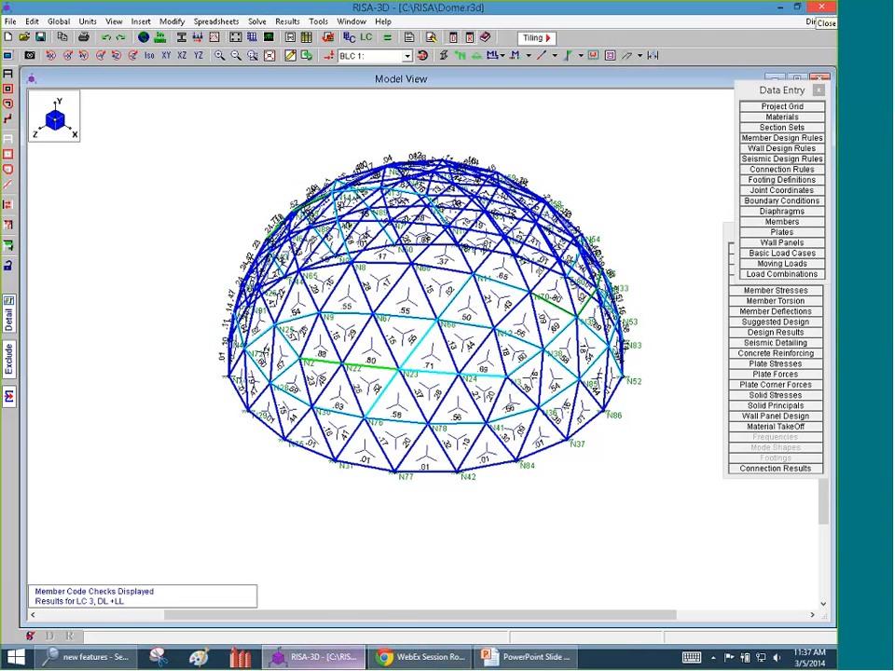
click(826, 9)
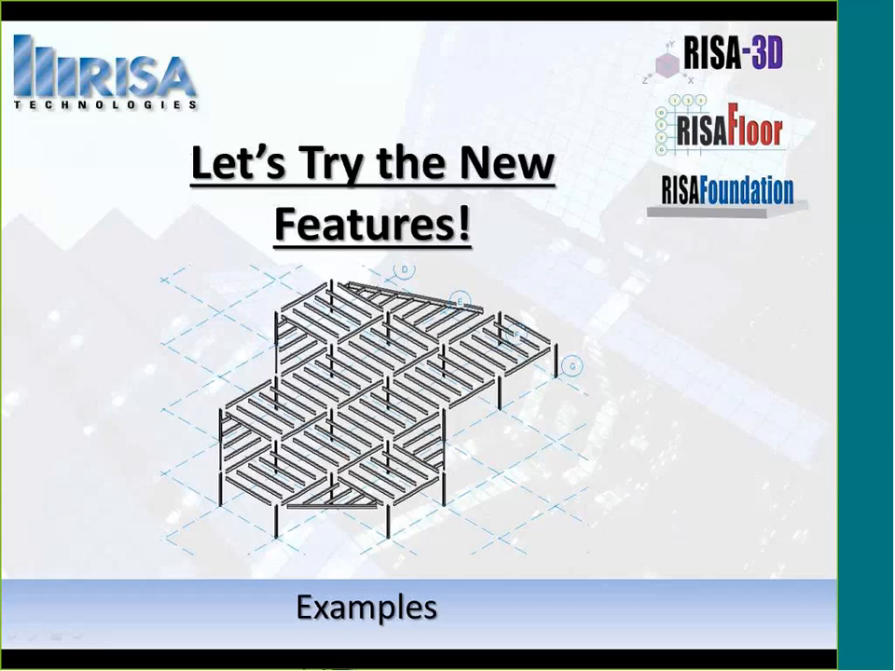
key(super)
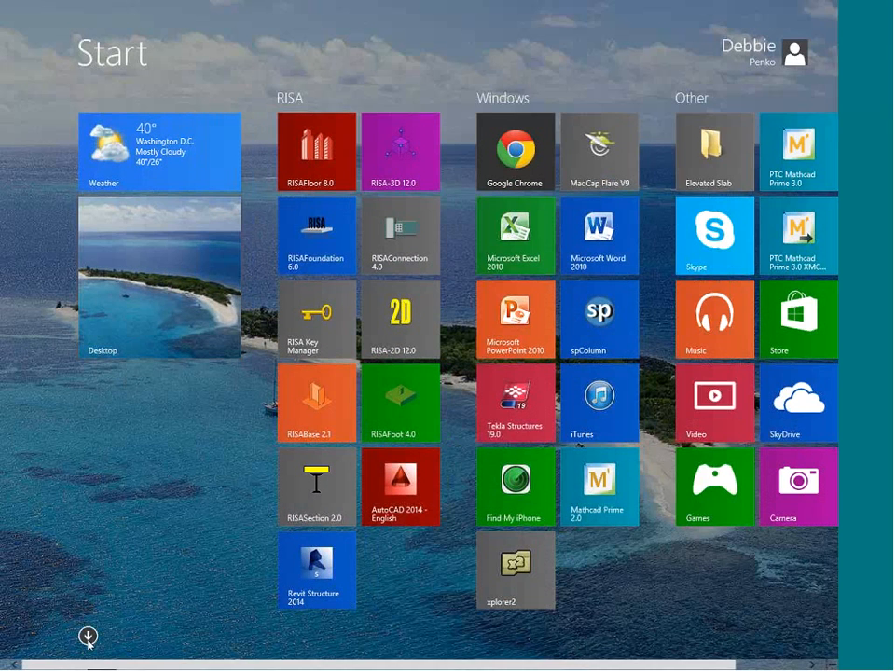
key(super)
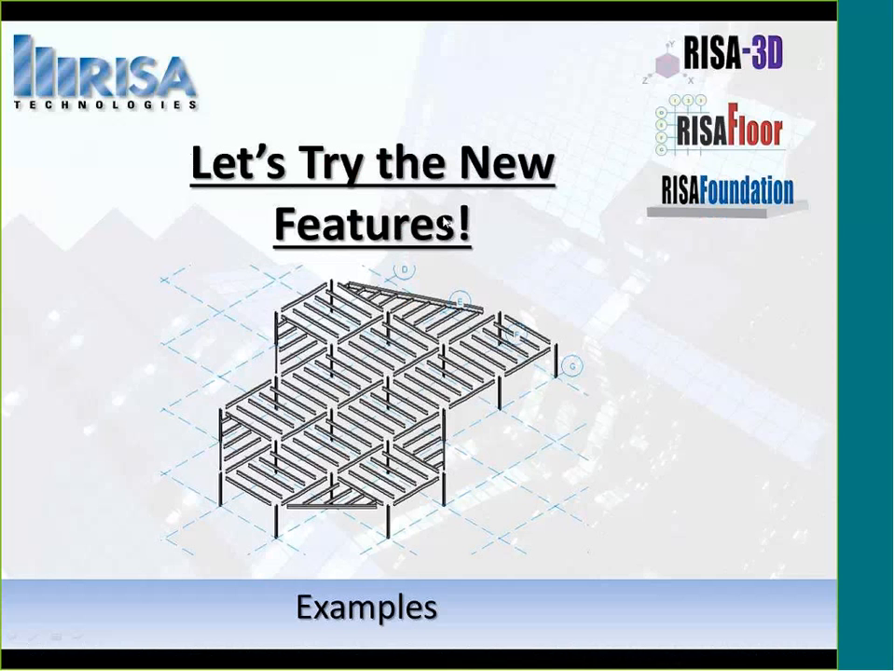
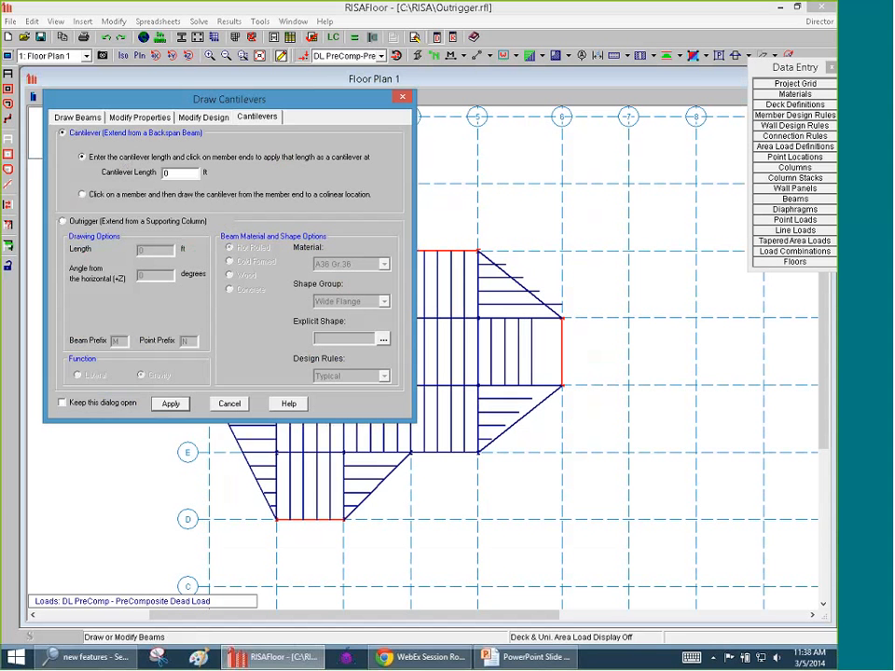
- Switch the cantilever type to Outrigger and set its length to 4 ft and angle to 30 degrees
drag(176, 173, 129, 173)
click(110, 195)
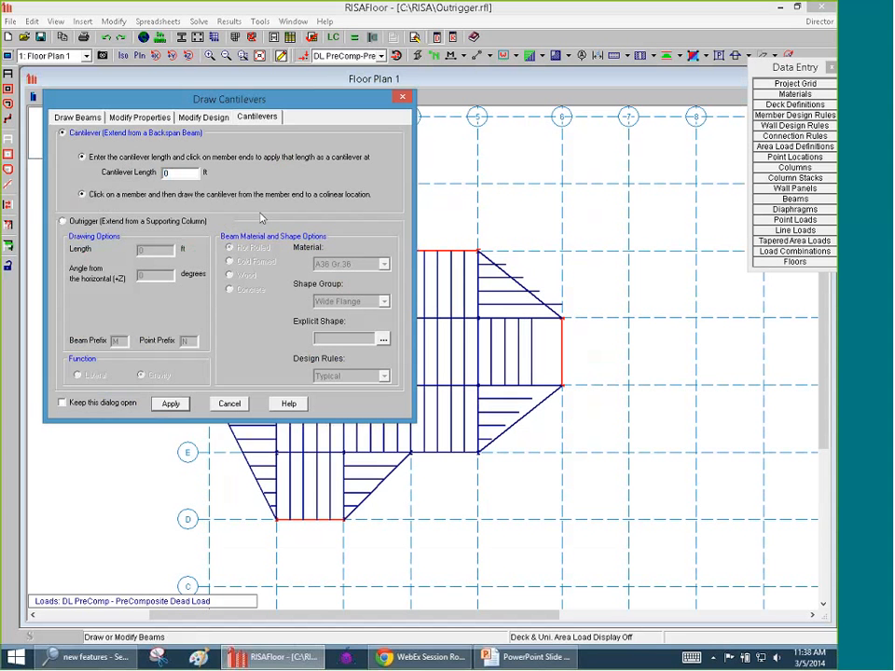
click(138, 160)
click(190, 222)
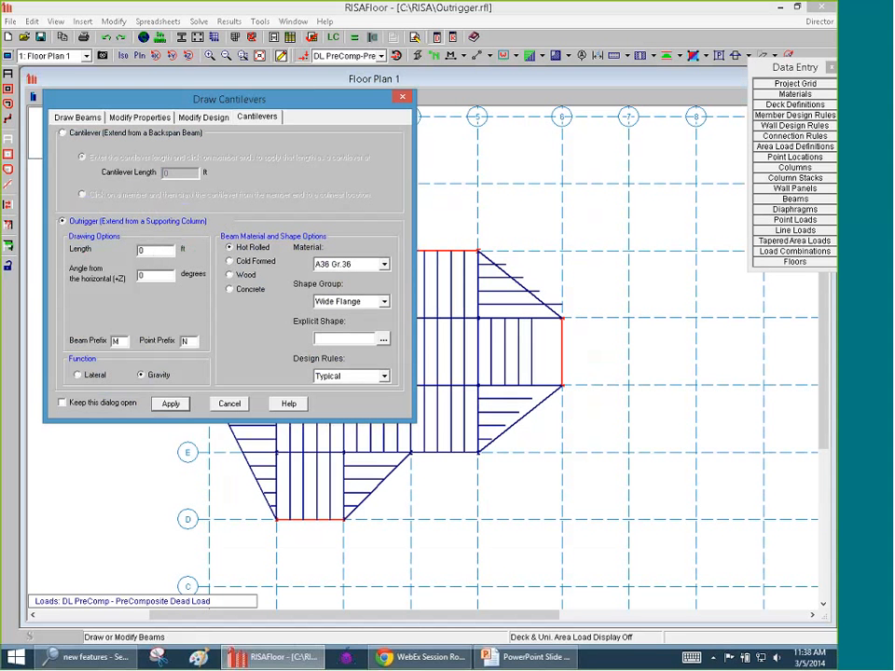
double_click(151, 252)
double_click(151, 275)
text(30)
click(250, 276)
click(256, 251)
- Set the outrigger material to A572 Gr.50 and the shape group to Tube
click(346, 264)
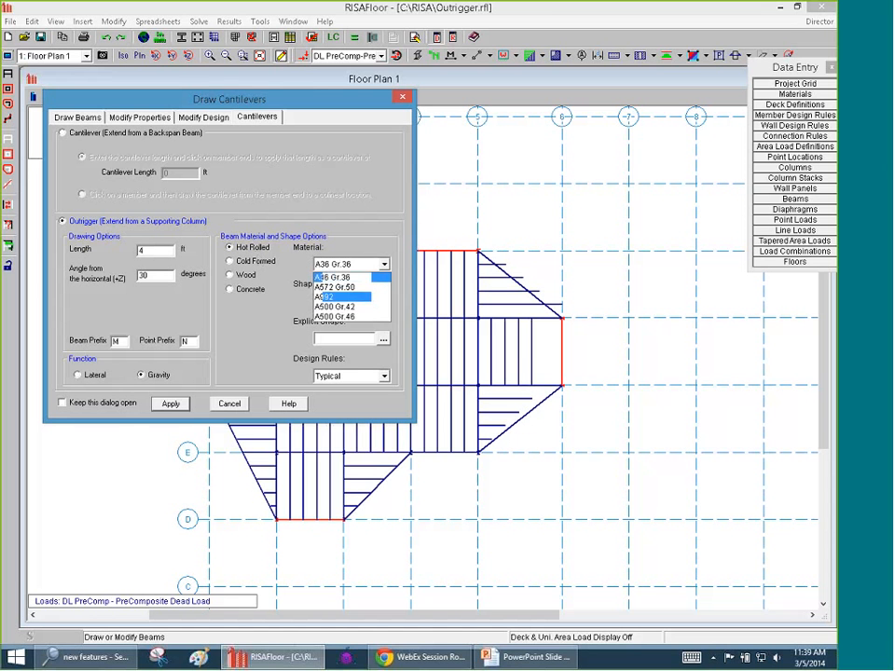
click(349, 287)
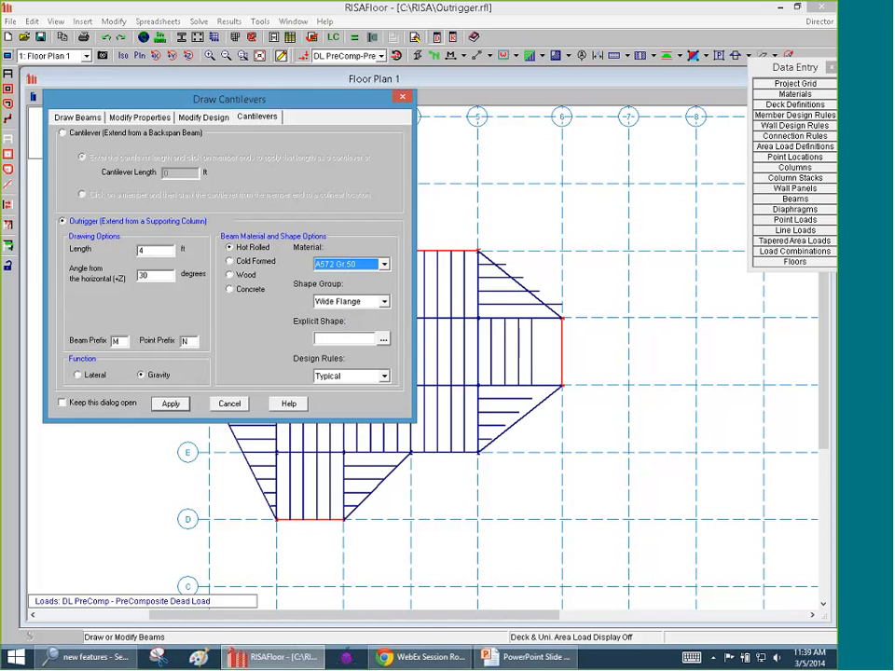
click(347, 301)
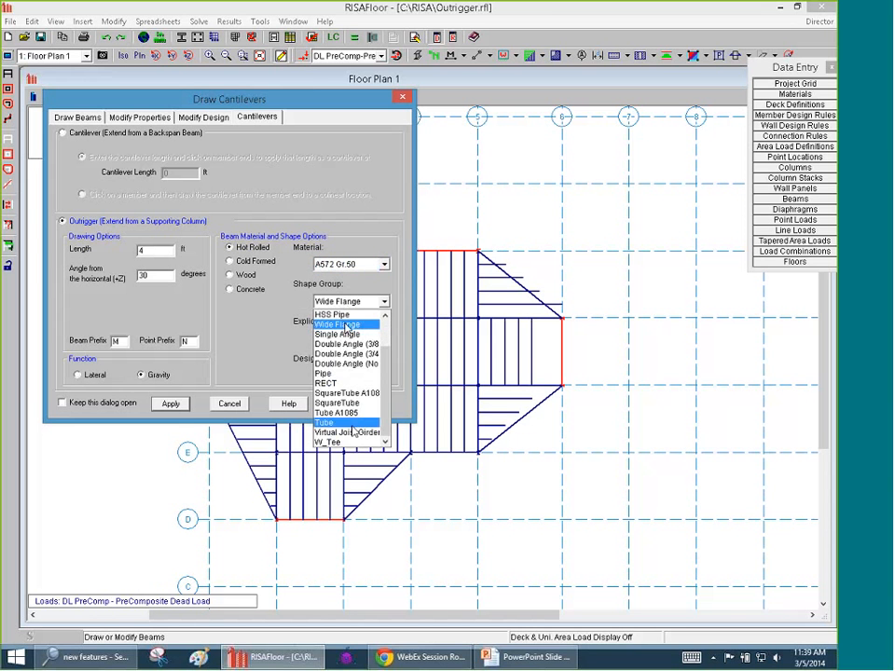
click(343, 332)
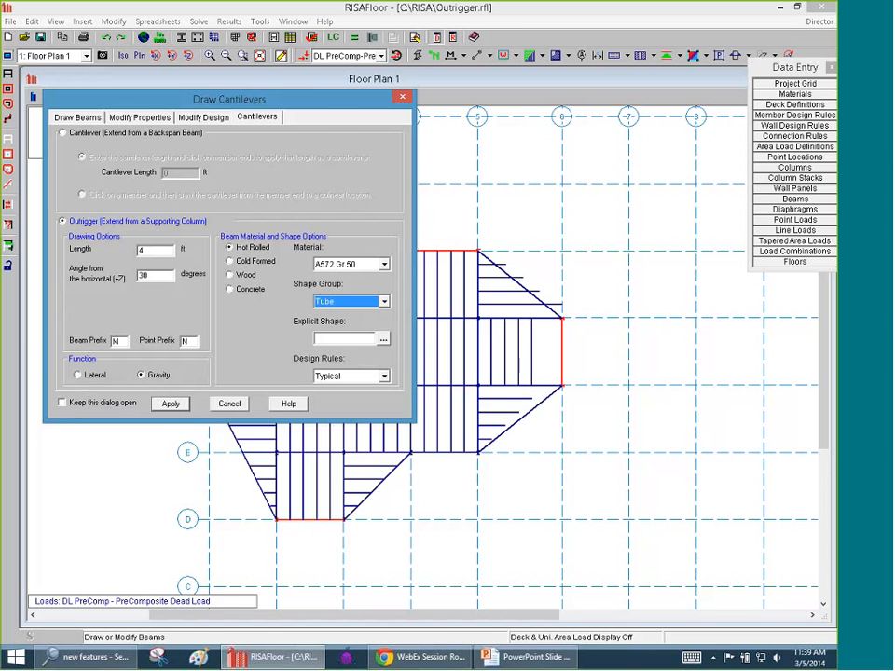
- Apply the outrigger settings and create an outrigger from the column at grid intersection 4/H
click(171, 403)
scroll(406, 256, up, 3)
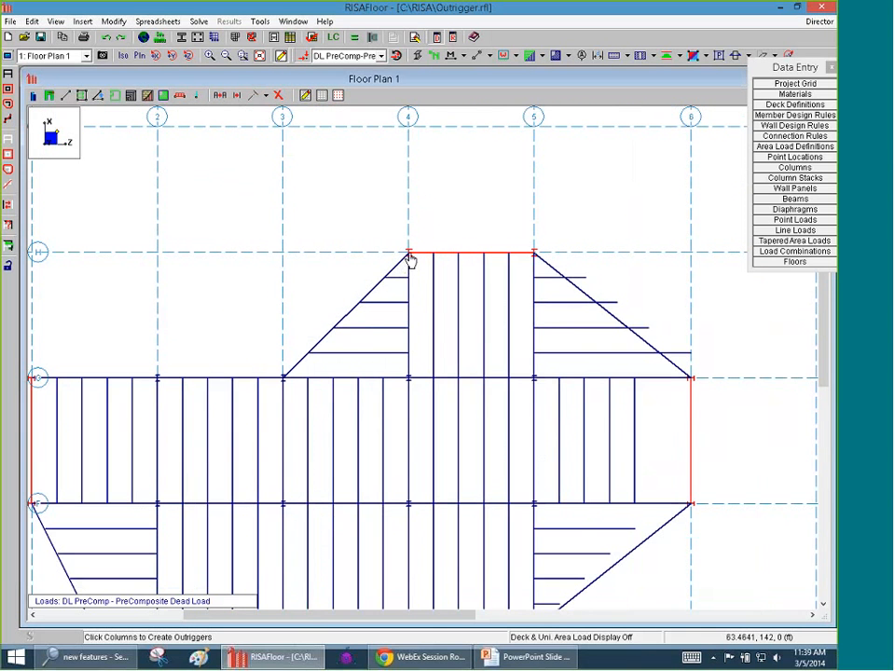
click(408, 255)
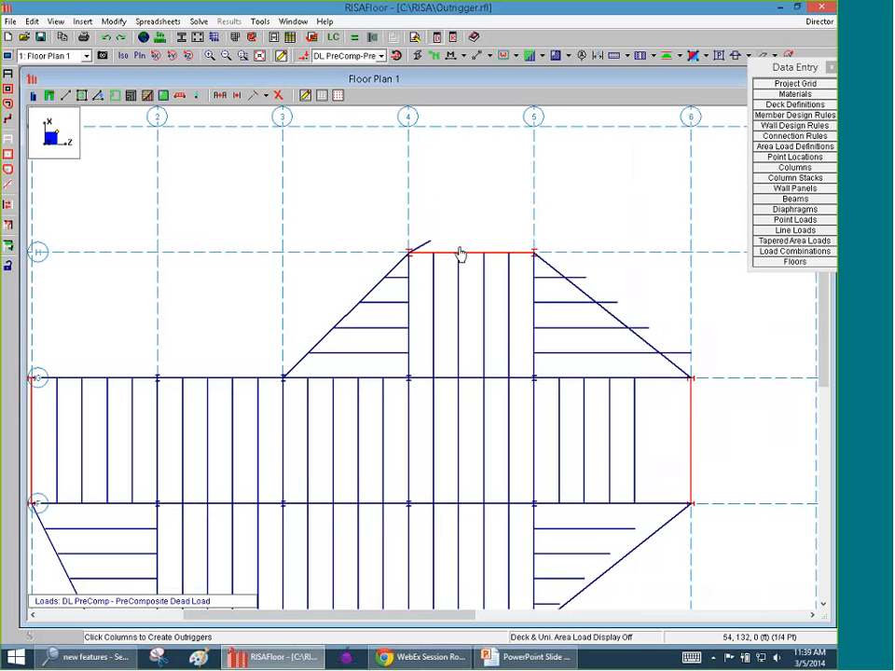
- Change the outrigger angle to 120 degrees and create an outrigger from the column at grid 5/H
scroll(435, 248, up, 2)
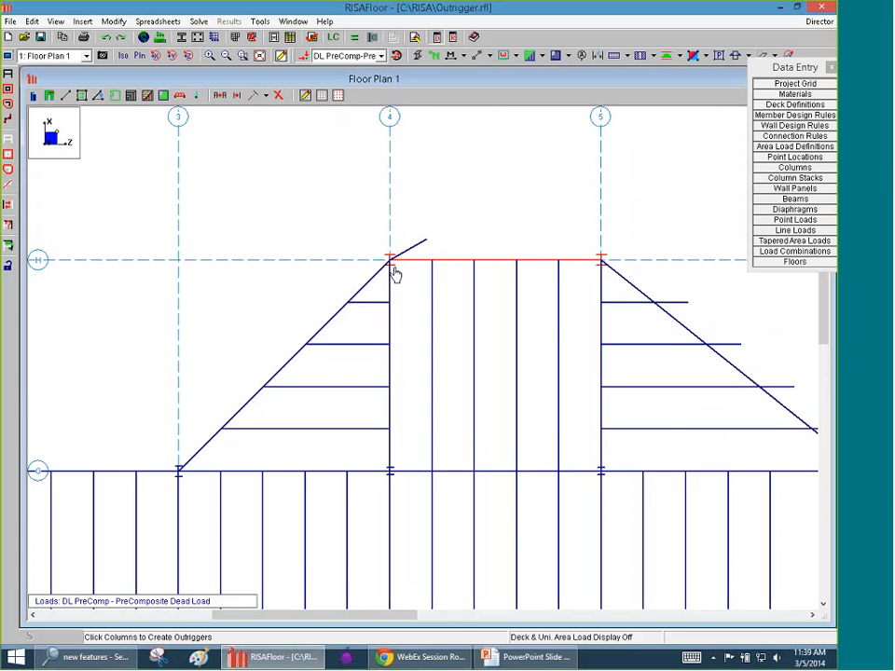
scroll(398, 240, down, 1)
scroll(398, 240, down, 2)
scroll(399, 244, up, 3)
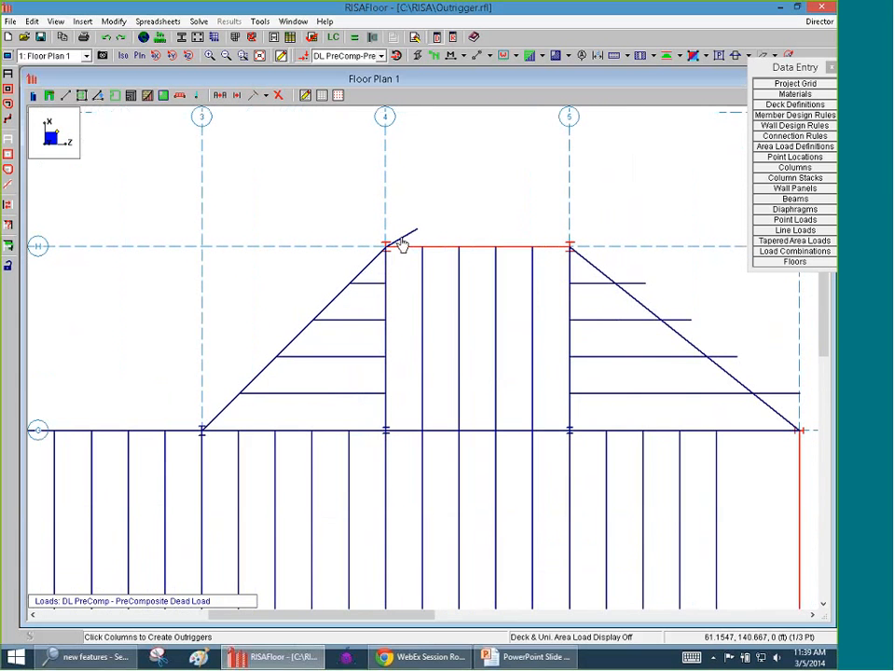
click(67, 94)
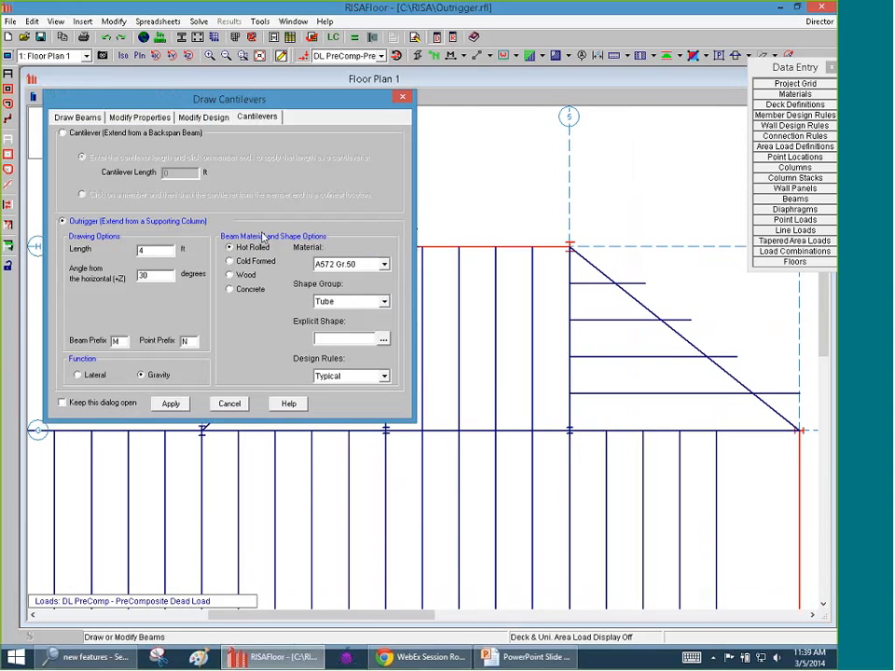
drag(146, 270, 108, 270)
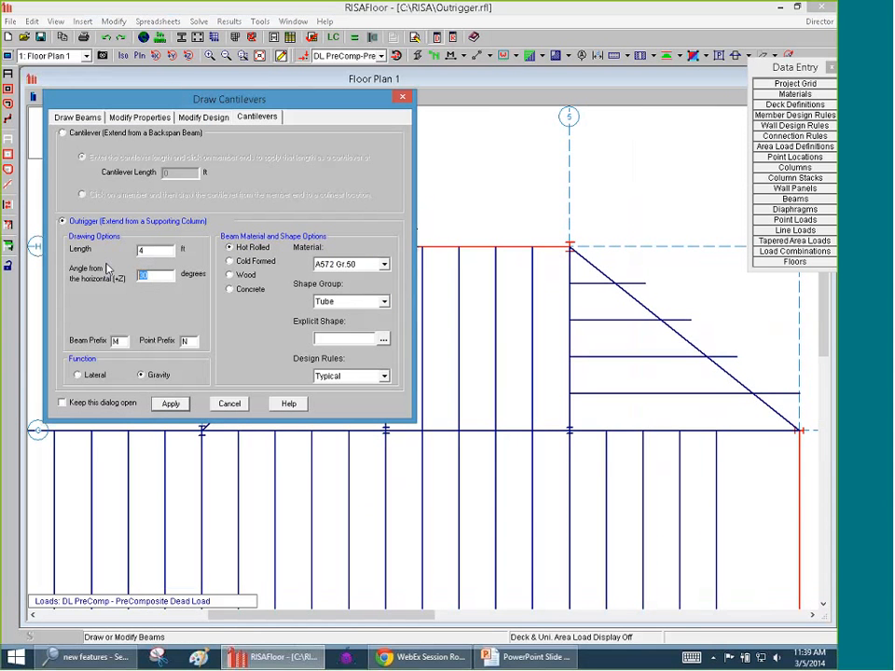
text(120)
click(169, 403)
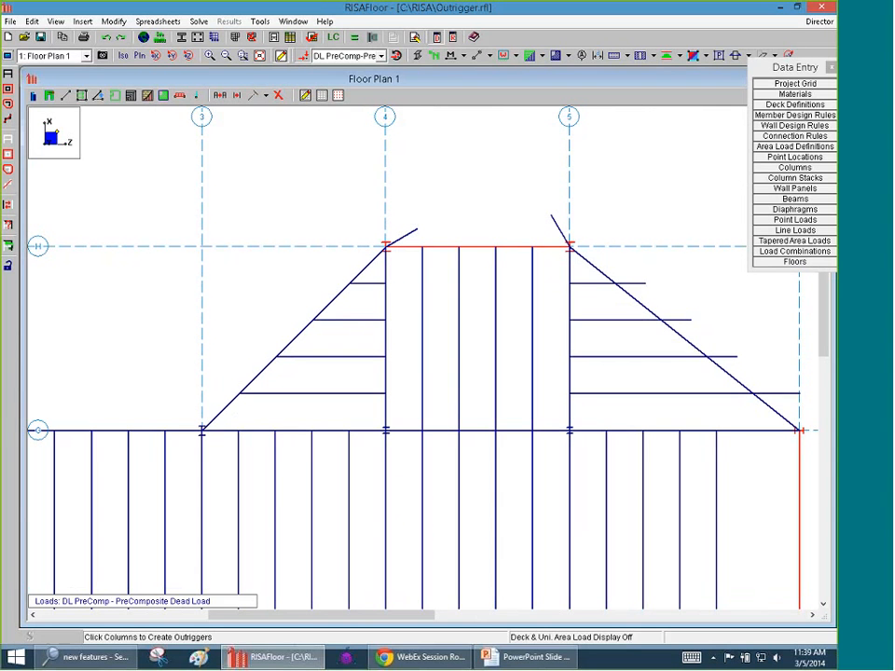
- Set up beam drawing with A572 Gr.50 material and the SquareTube shape group
click(66, 95)
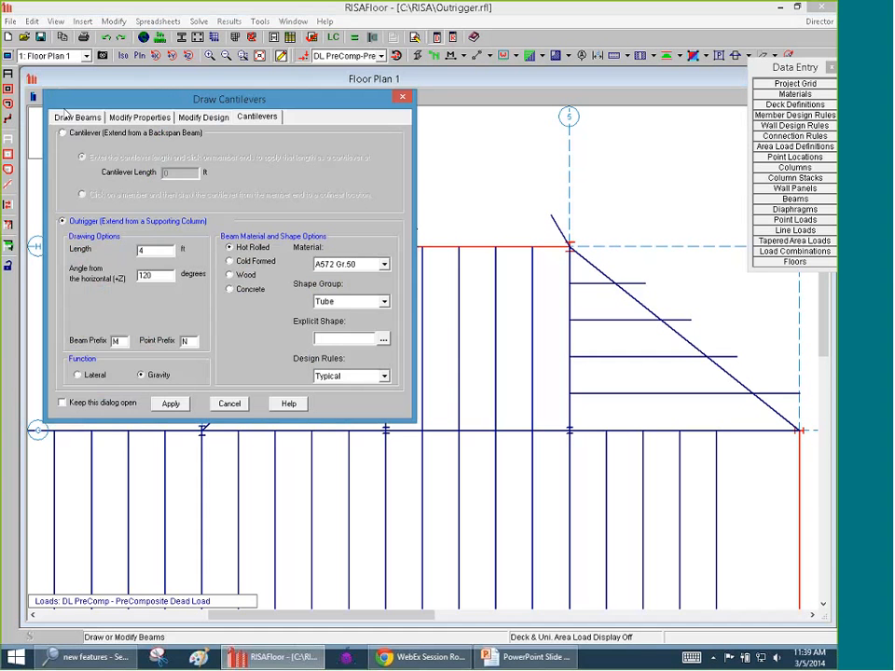
click(77, 117)
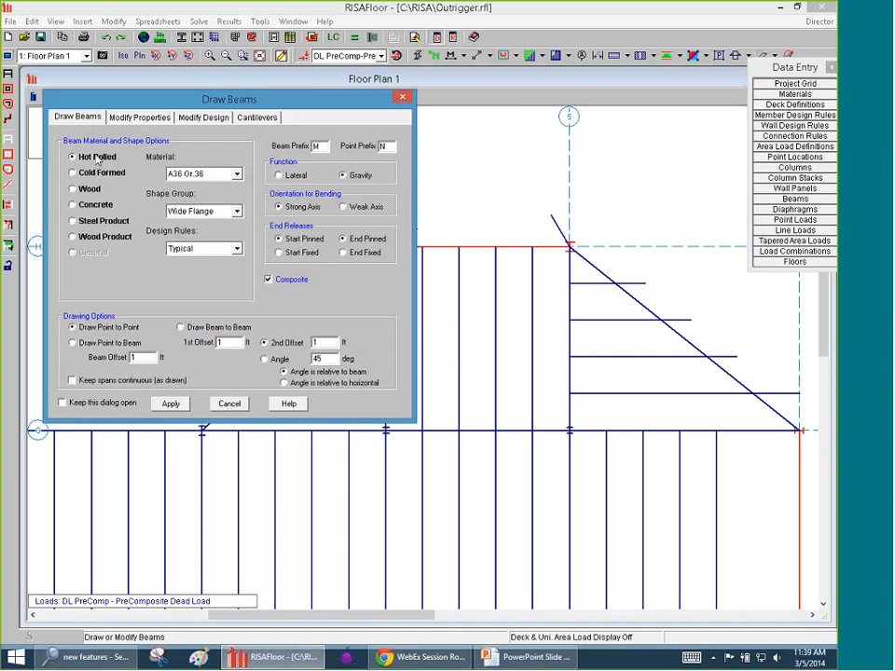
click(237, 173)
click(206, 214)
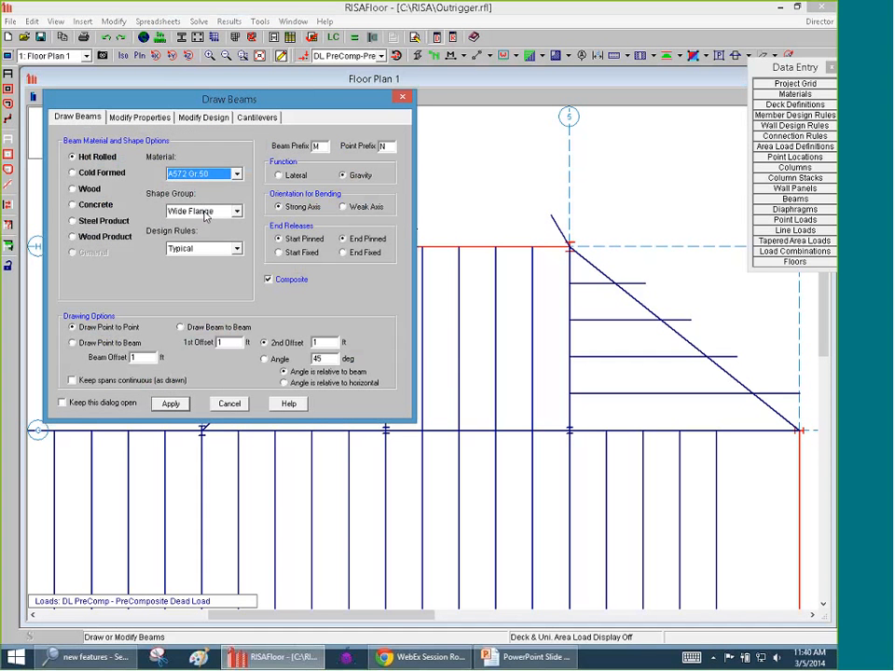
click(206, 214)
click(201, 315)
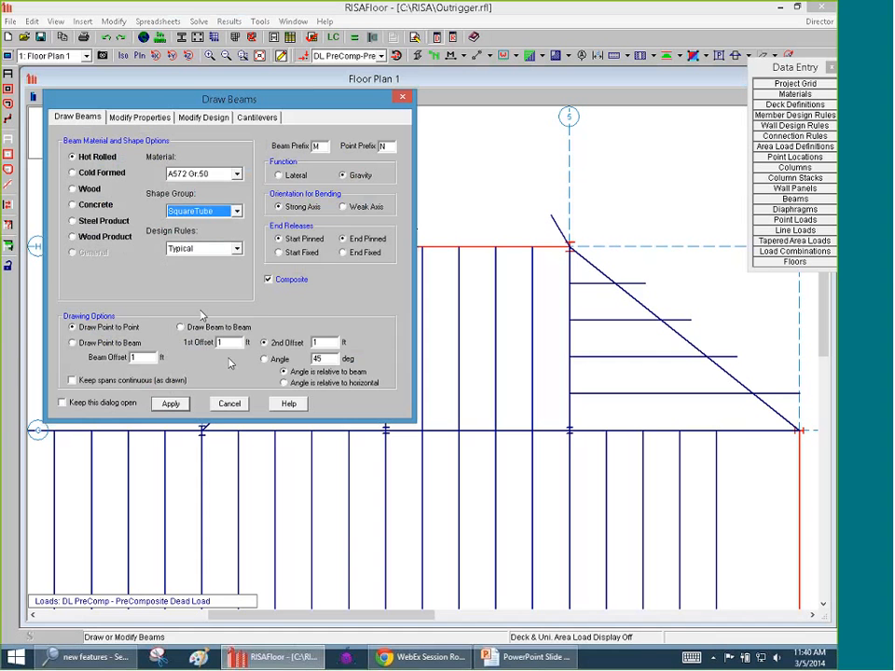
click(170, 403)
- Draw a beam connecting the free ends of the two outriggers above grid line H
click(386, 245)
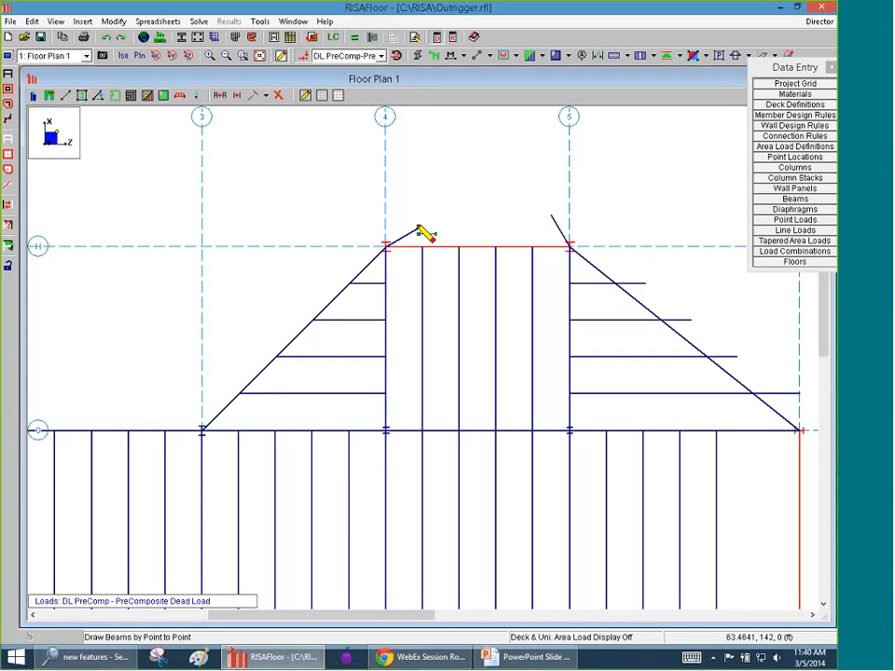
click(419, 226)
click(552, 214)
scroll(317, 230, down, 1)
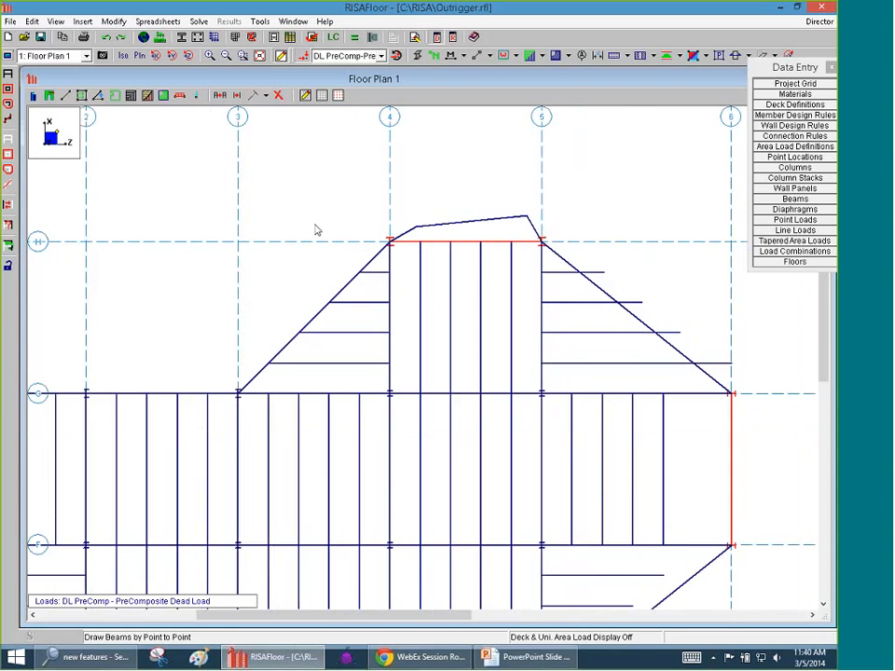
scroll(317, 230, down, 1)
scroll(401, 198, up, 2)
scroll(400, 196, down, 1)
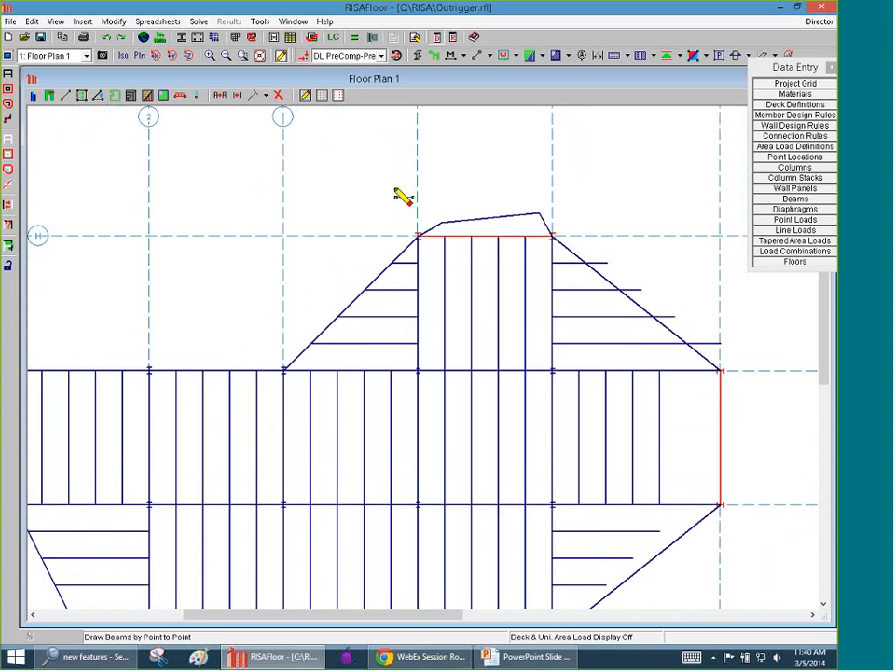
scroll(450, 237, up, 3)
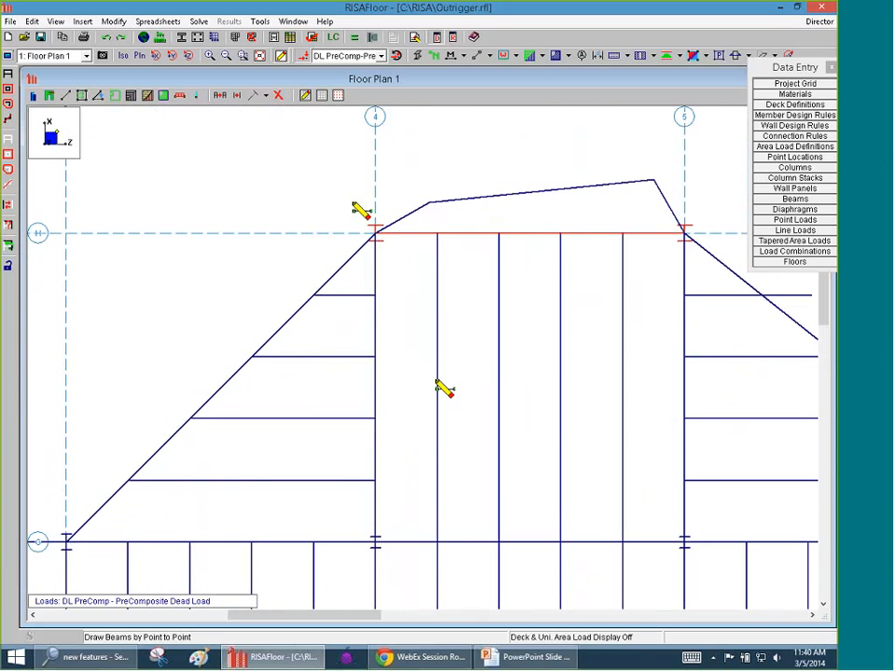
scroll(335, 210, down, 3)
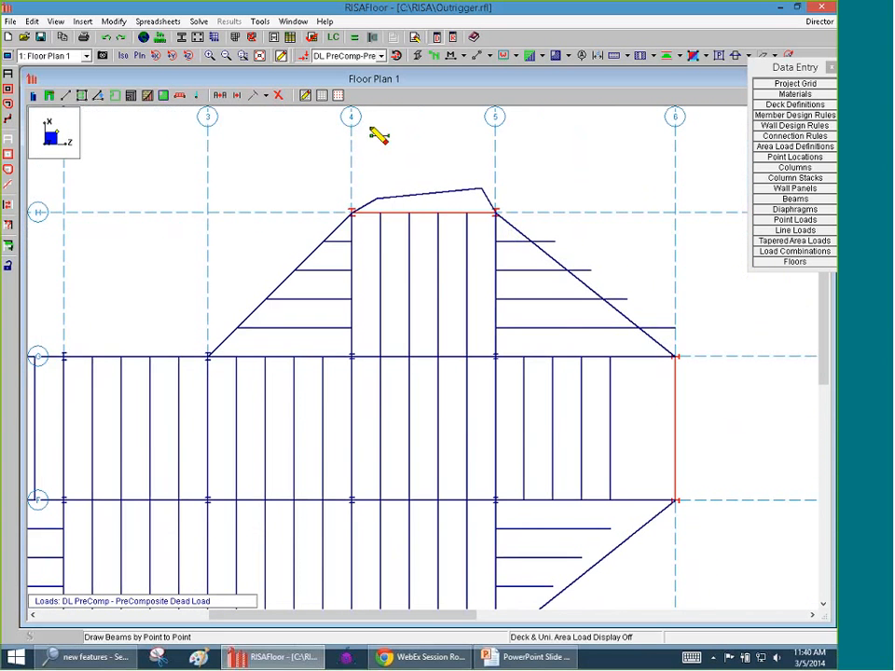
scroll(410, 261, down, 1)
scroll(391, 404, up, 1)
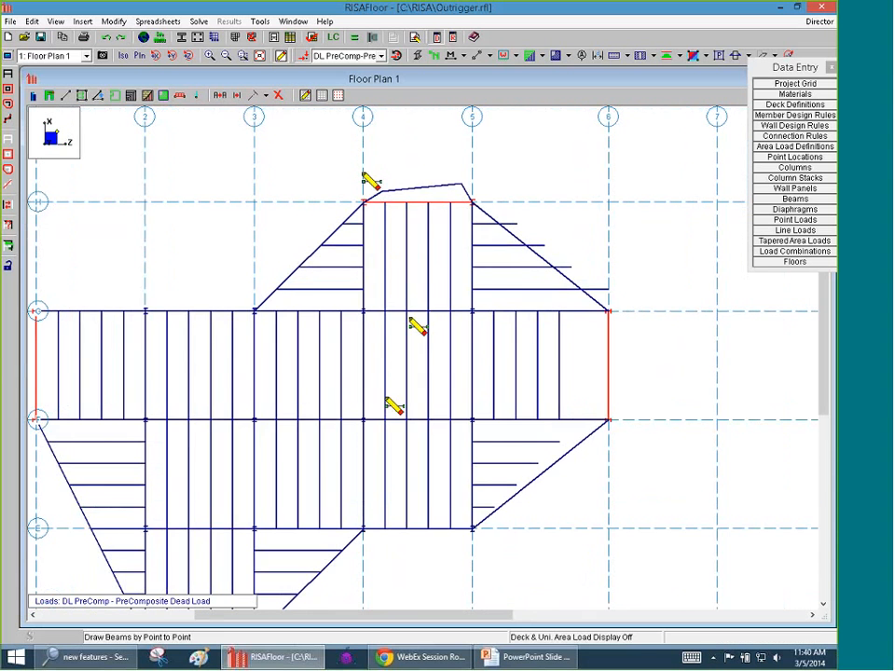
scroll(515, 515, up, 2)
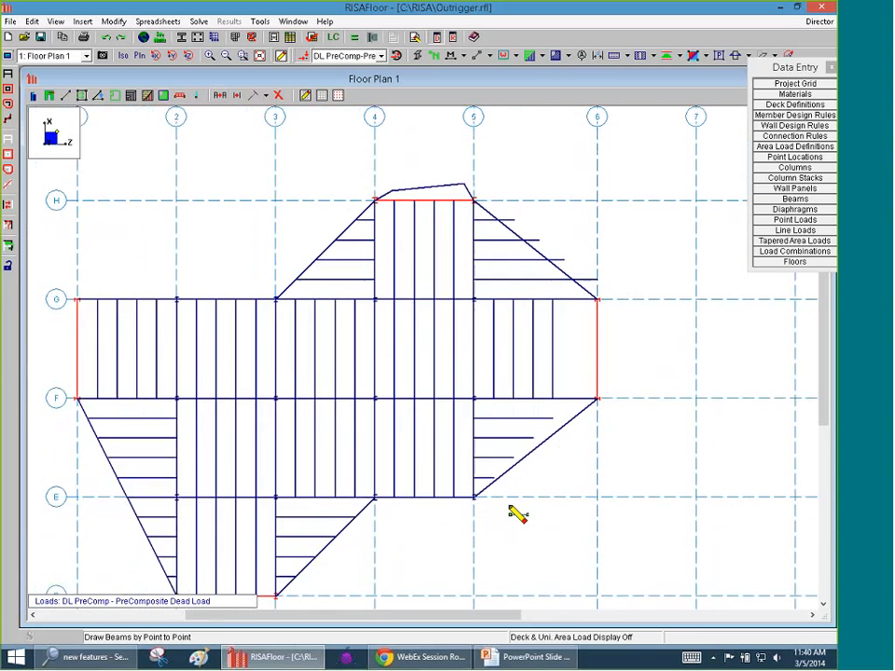
scroll(466, 391, down, 2)
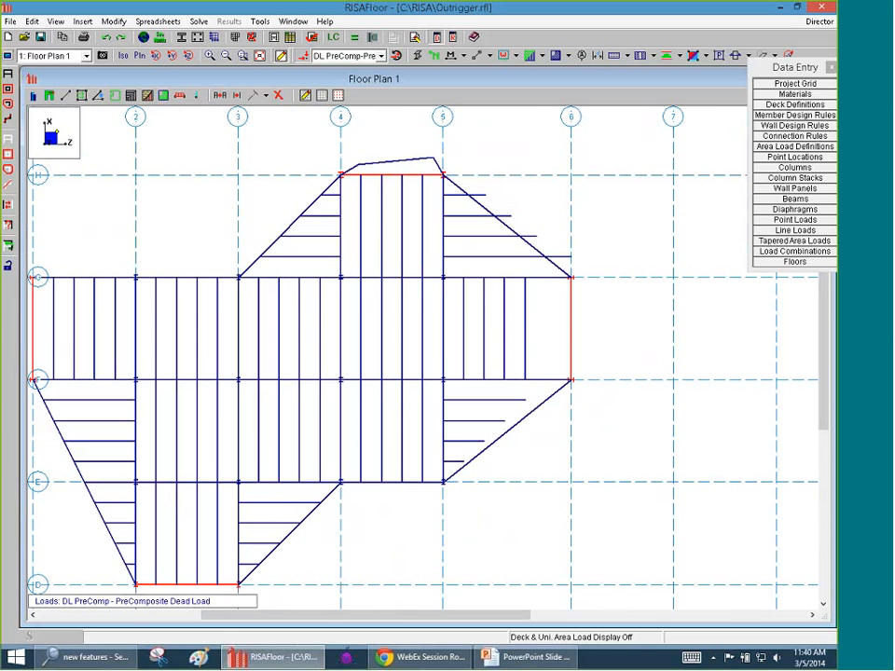
scroll(543, 377, up, 3)
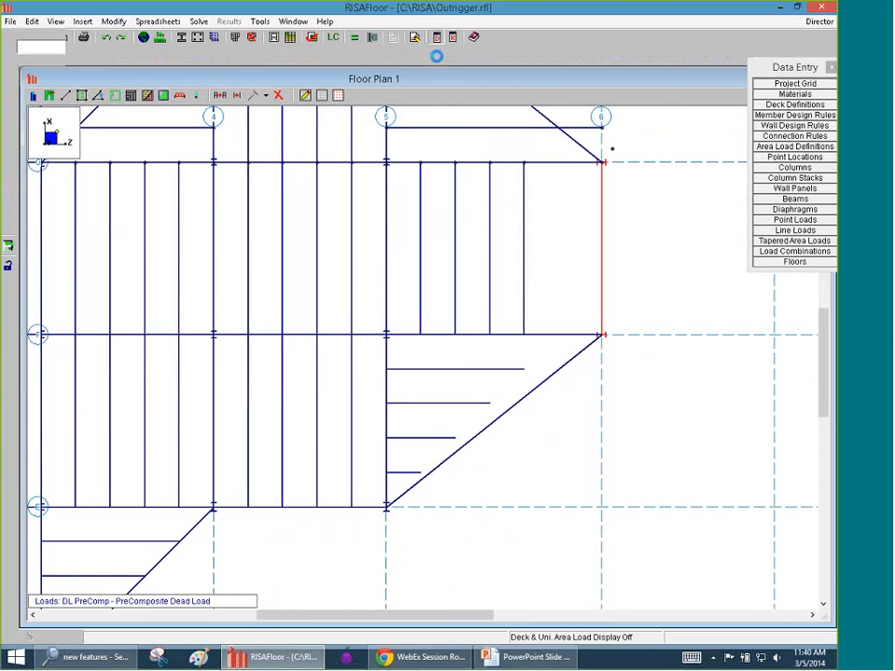
scroll(529, 515, down, 1)
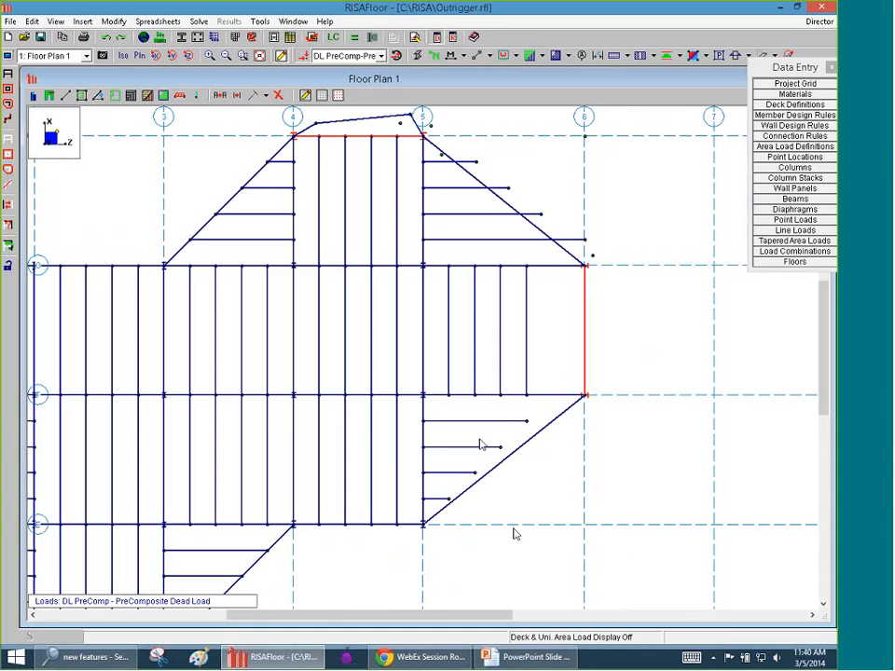
scroll(514, 422, up, 2)
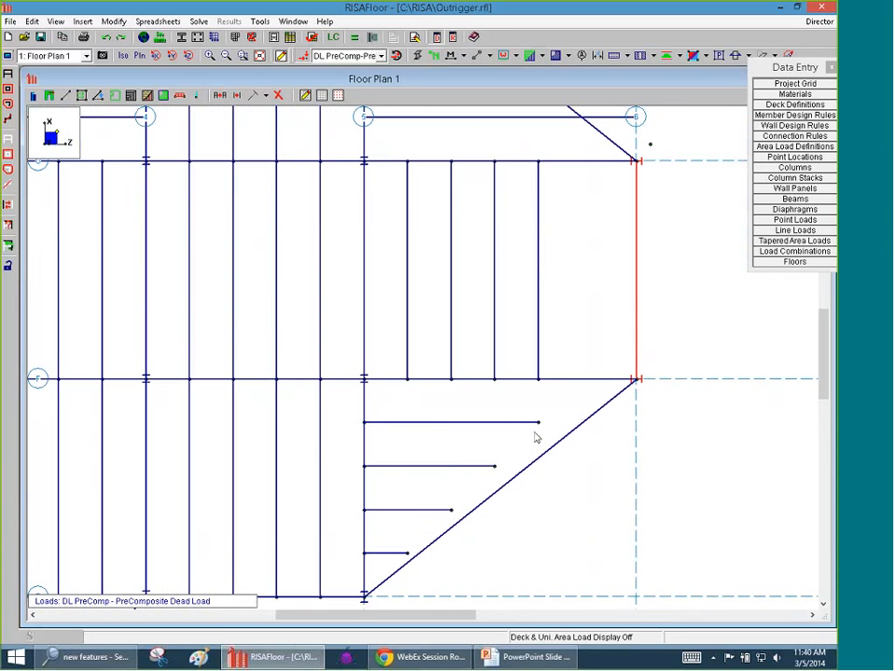
- Extend the top short infill beam in the lower-right triangular bay to the diagonal edge beam
click(266, 95)
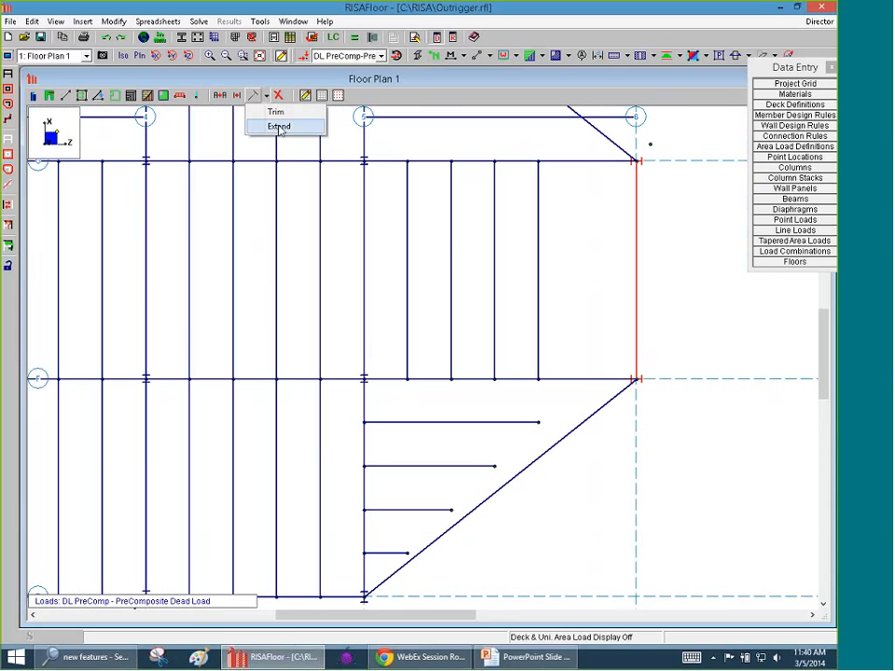
click(278, 127)
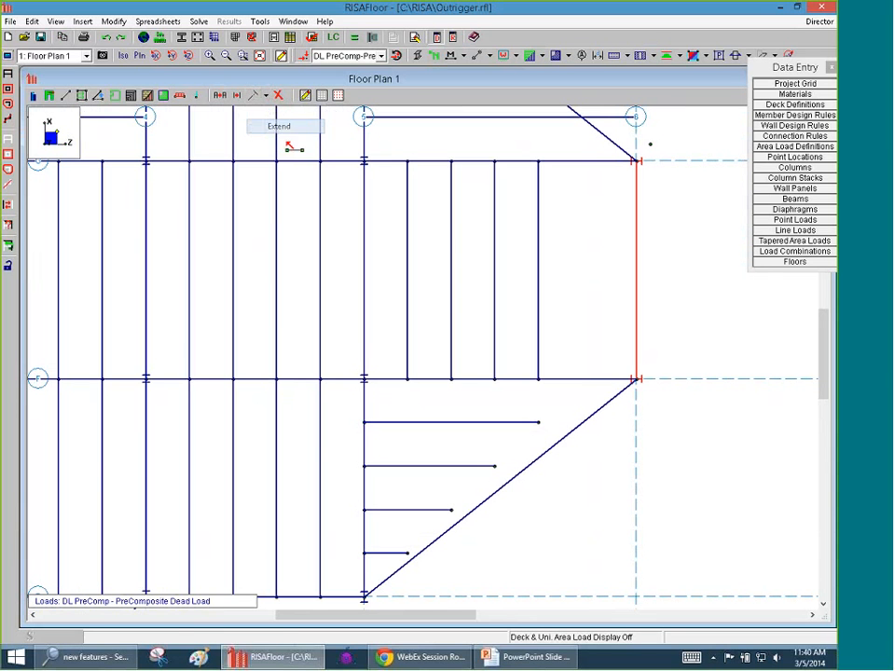
click(529, 425)
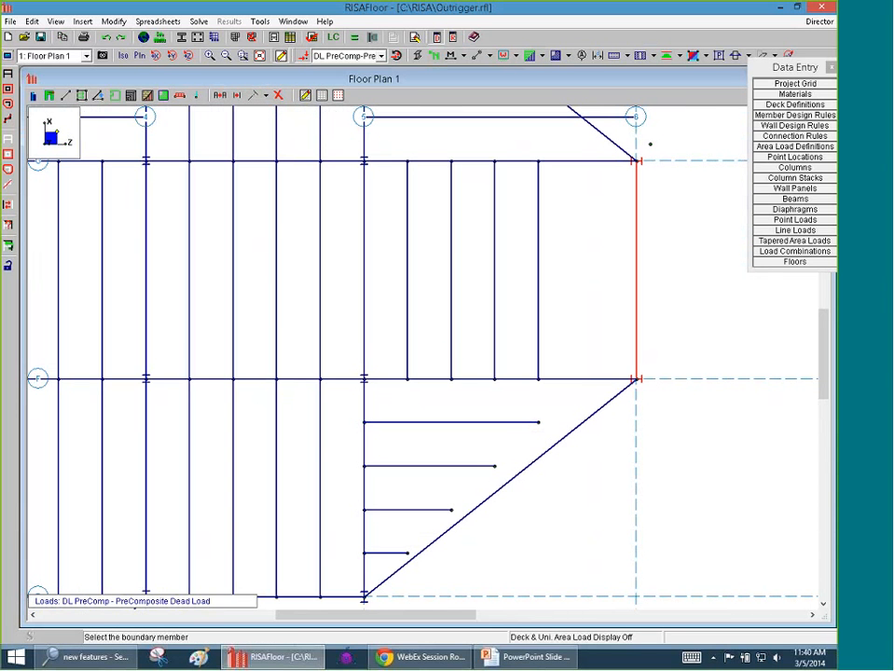
click(585, 419)
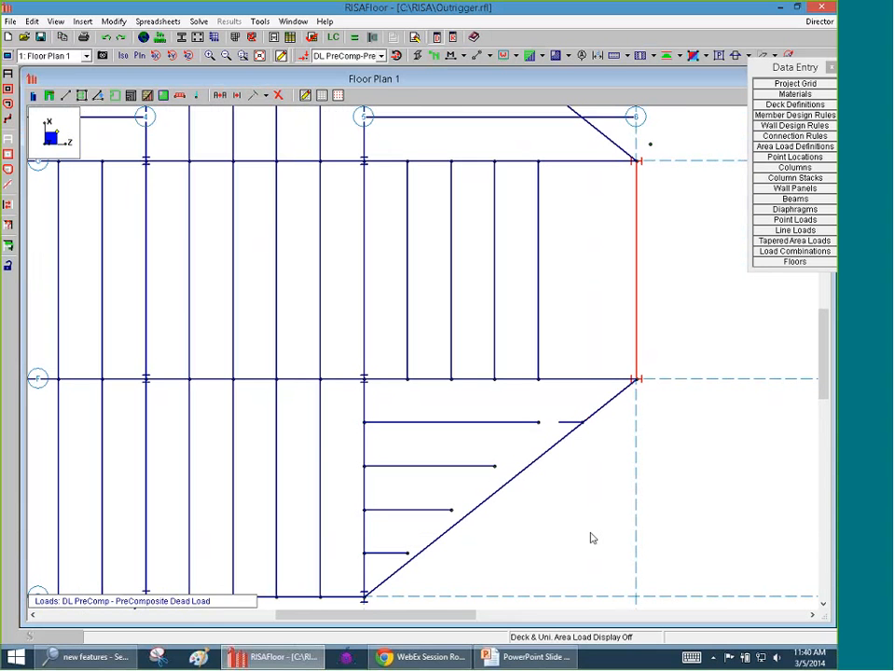
- Extend the second and third short infill beams in that bay to the diagonal edge beam
click(265, 95)
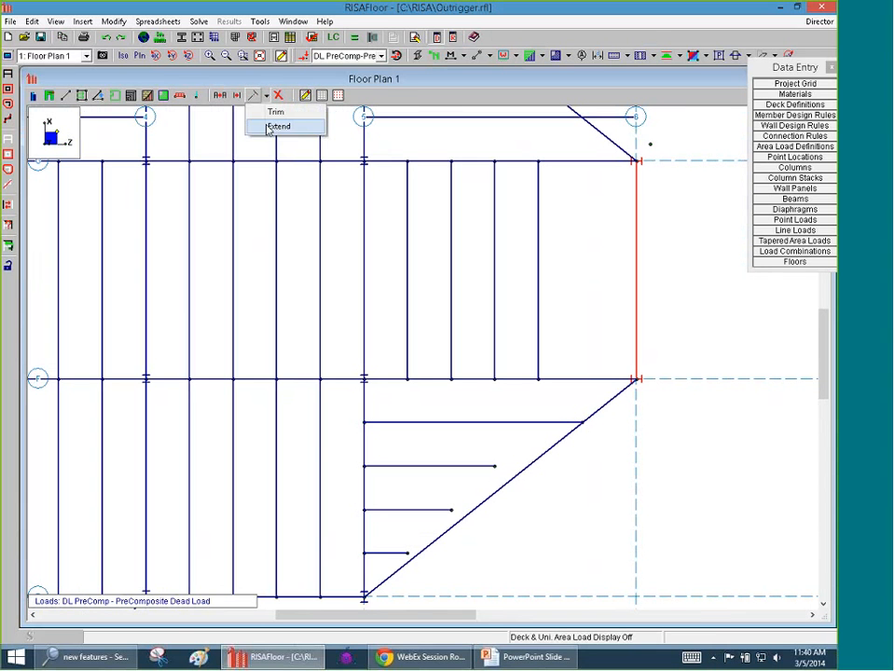
click(270, 128)
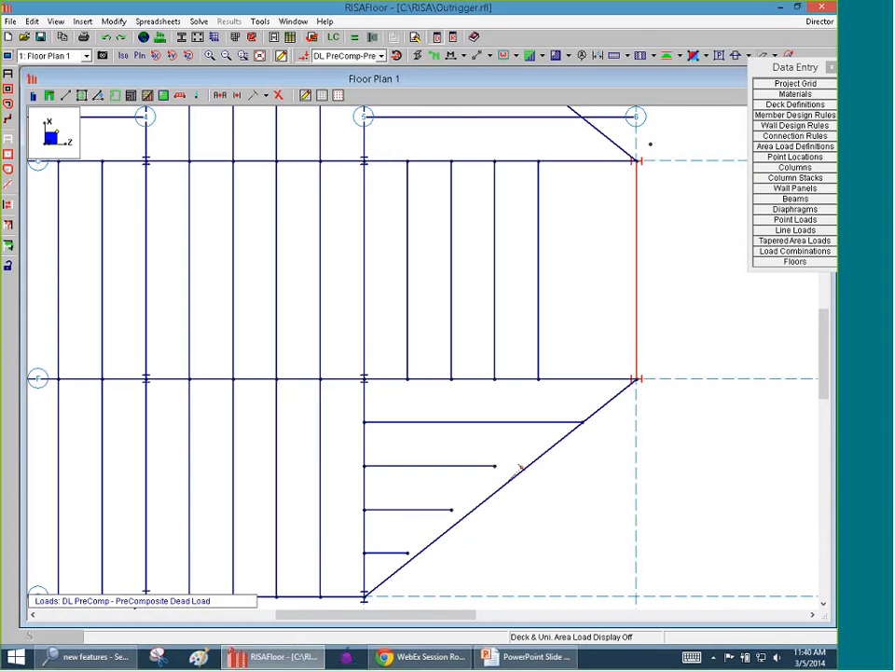
click(520, 469)
click(265, 95)
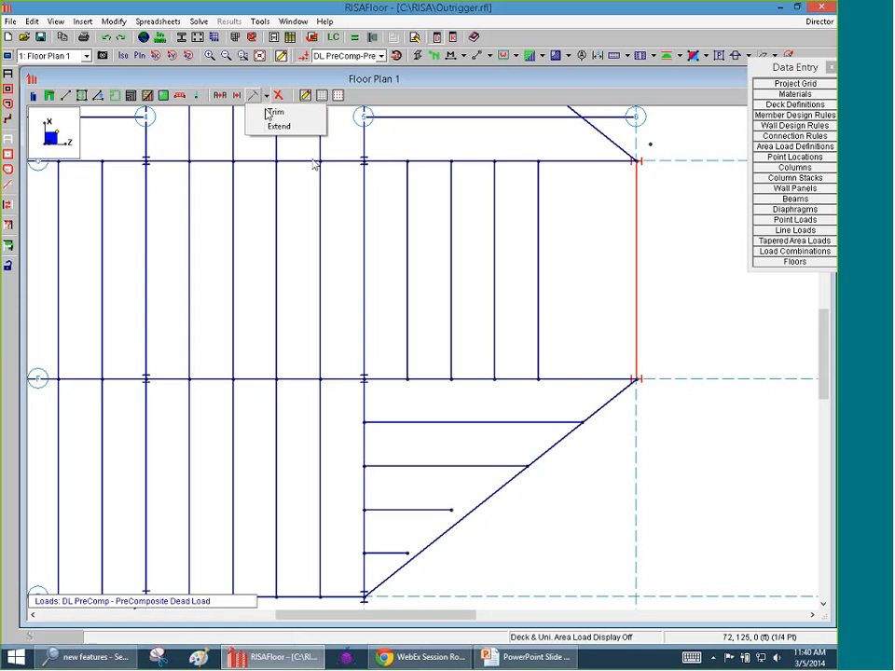
click(268, 127)
click(443, 512)
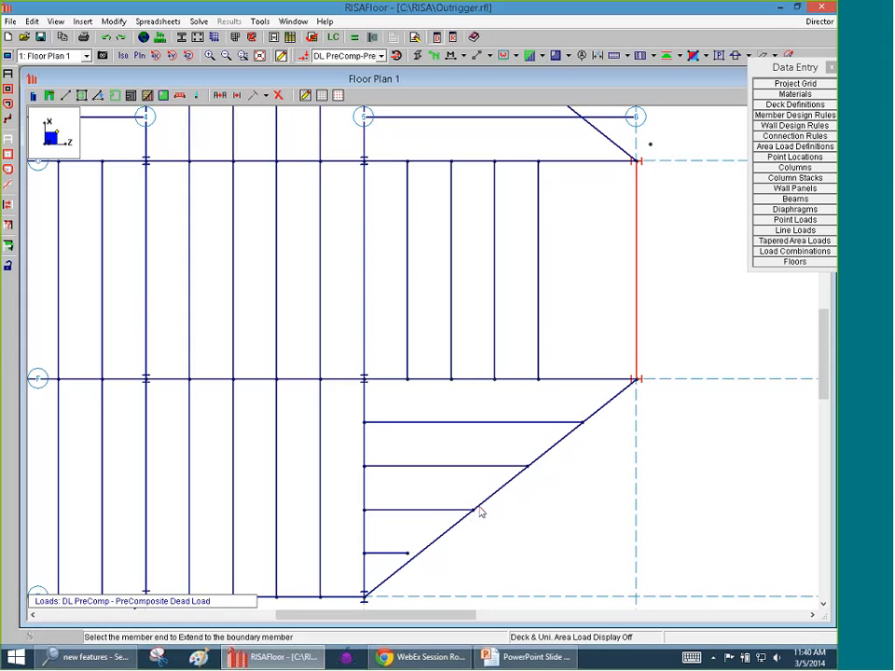
- Extend the bottom short infill beam in the lower-right triangular bay to the diagonal edge beam
click(265, 95)
click(268, 126)
click(419, 553)
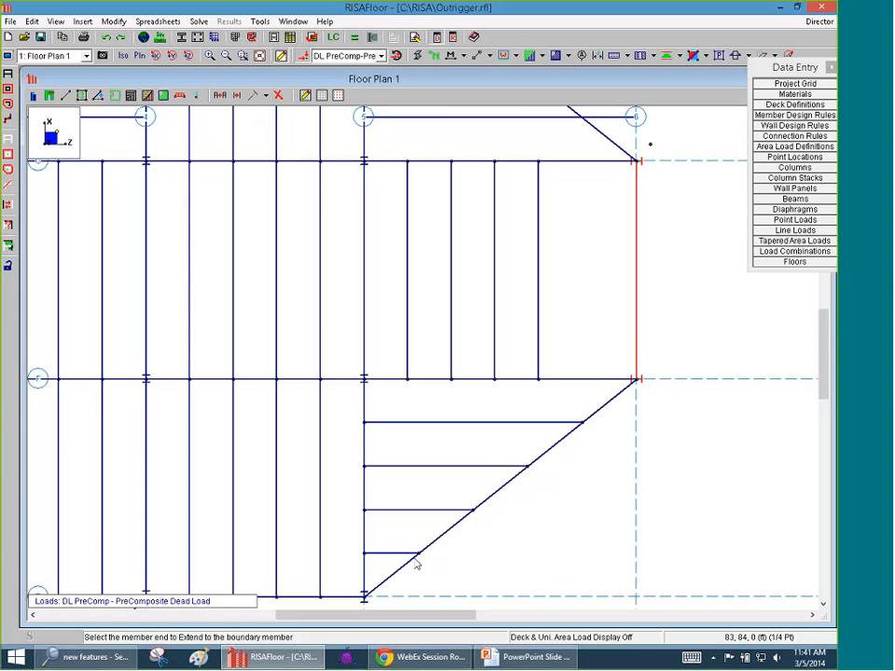
- Trim the top two overlong infill beams in the upper-right triangular bay back to the diagonal edge beam
scroll(414, 563, down, 4)
scroll(504, 246, up, 4)
scroll(291, 365, up, 2)
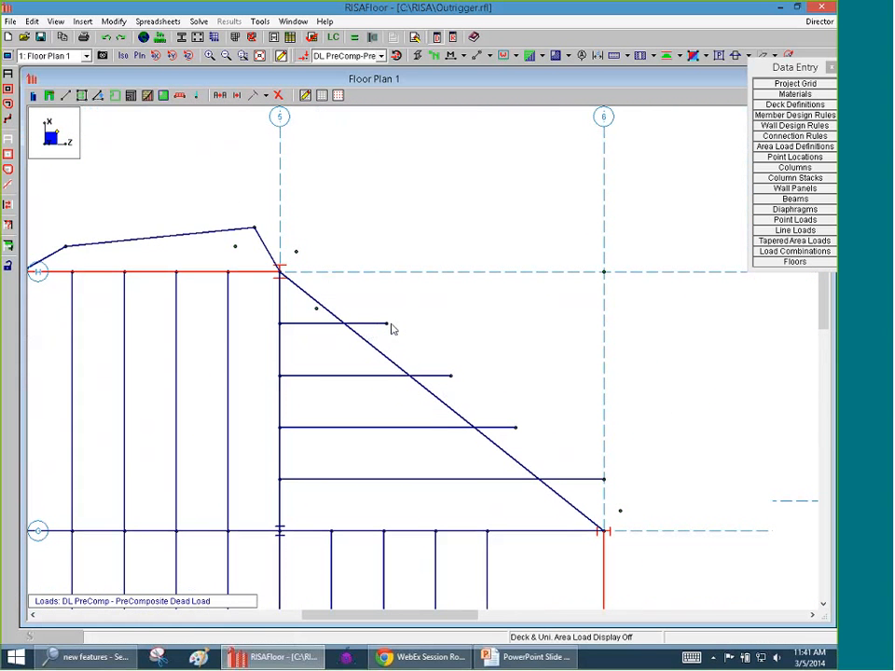
scroll(519, 270, down, 2)
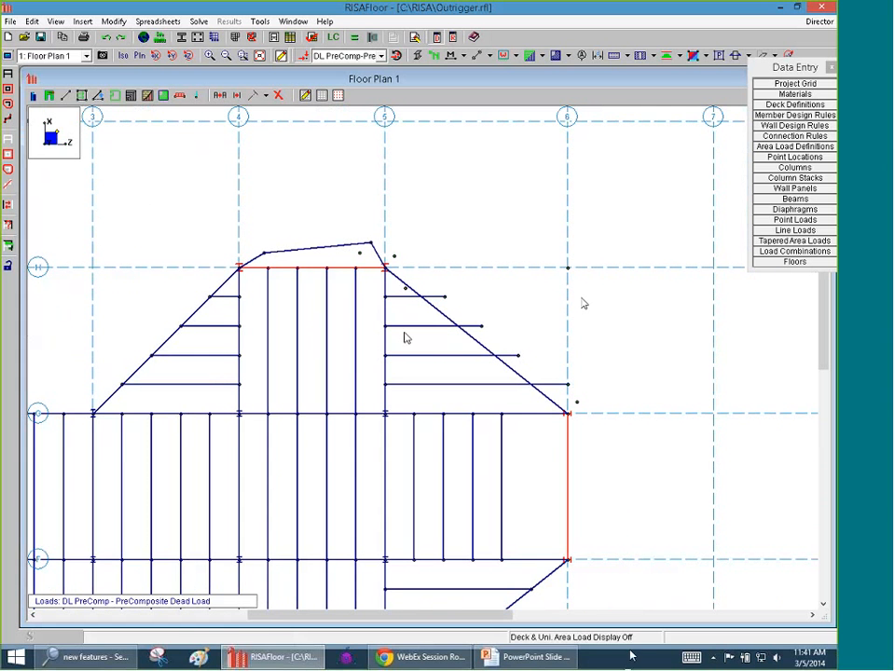
scroll(452, 333, up, 2)
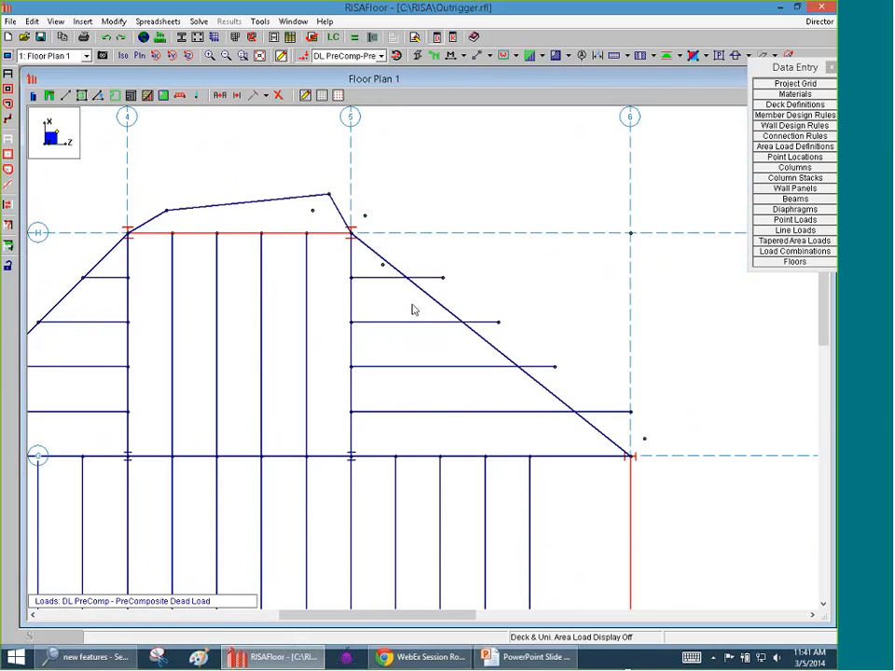
click(265, 94)
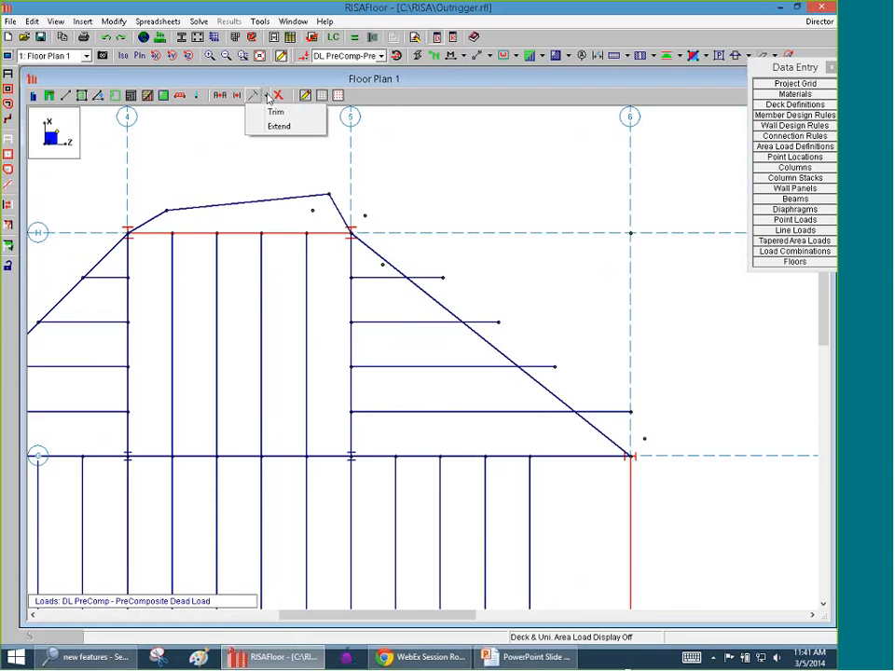
click(276, 112)
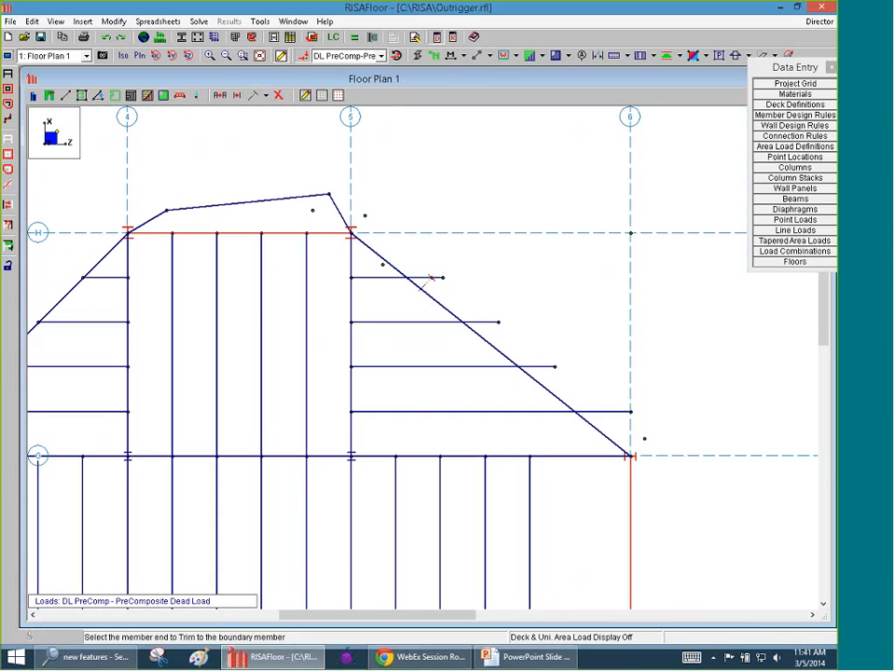
click(434, 278)
click(416, 289)
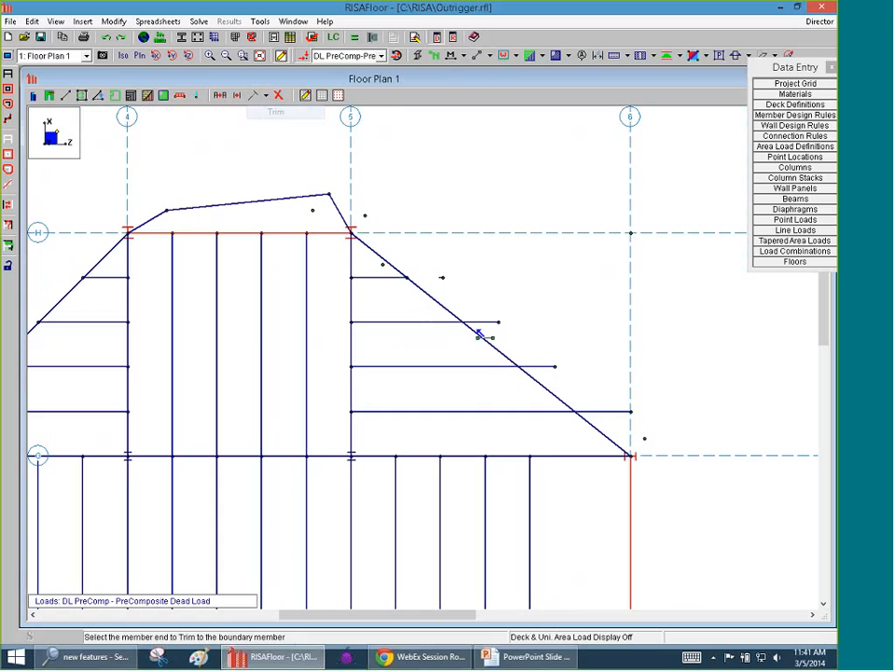
click(473, 338)
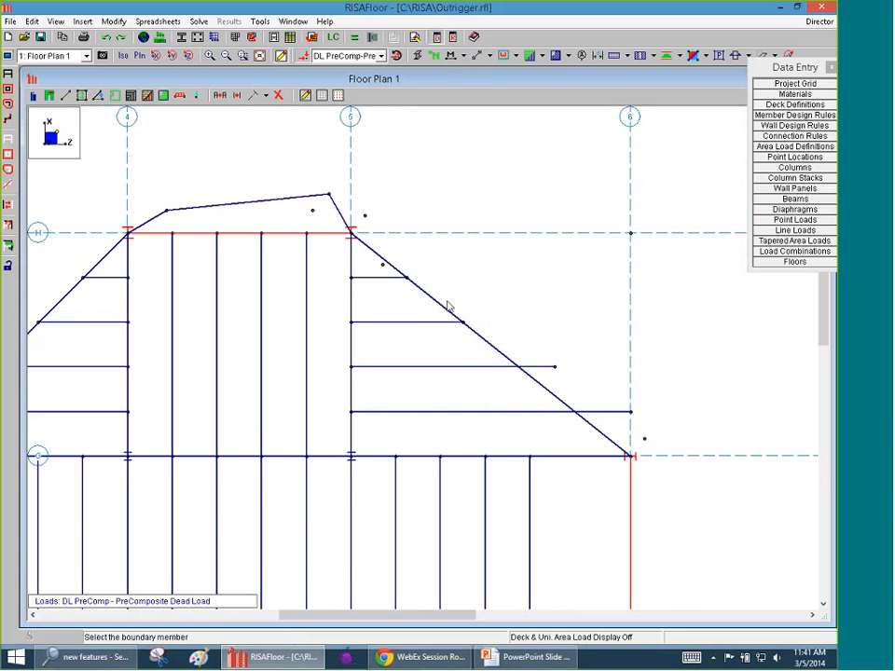
click(448, 309)
- Trim the third and fourth infill beams in that bay back to the diagonal edge beam
click(265, 95)
click(274, 114)
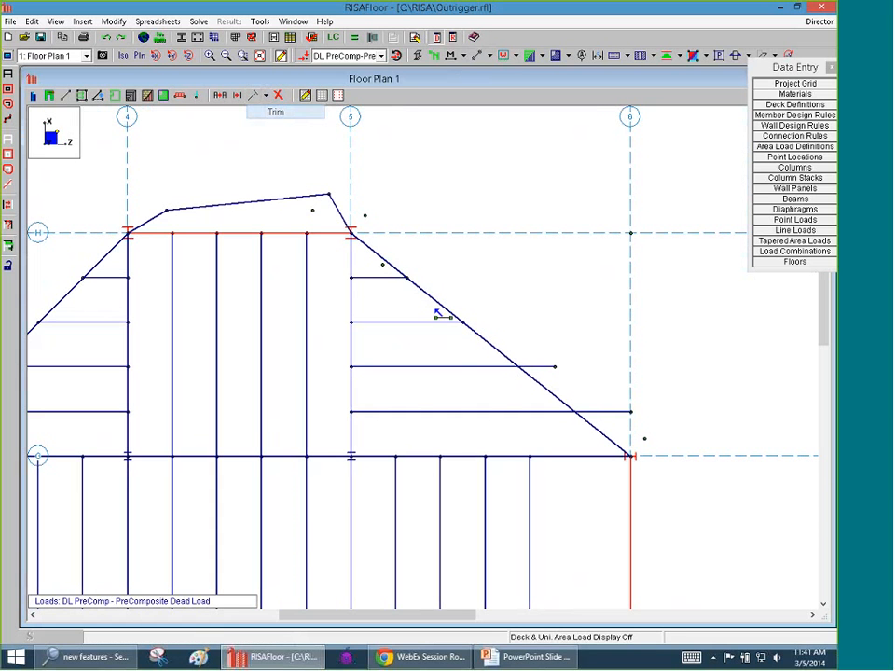
click(536, 367)
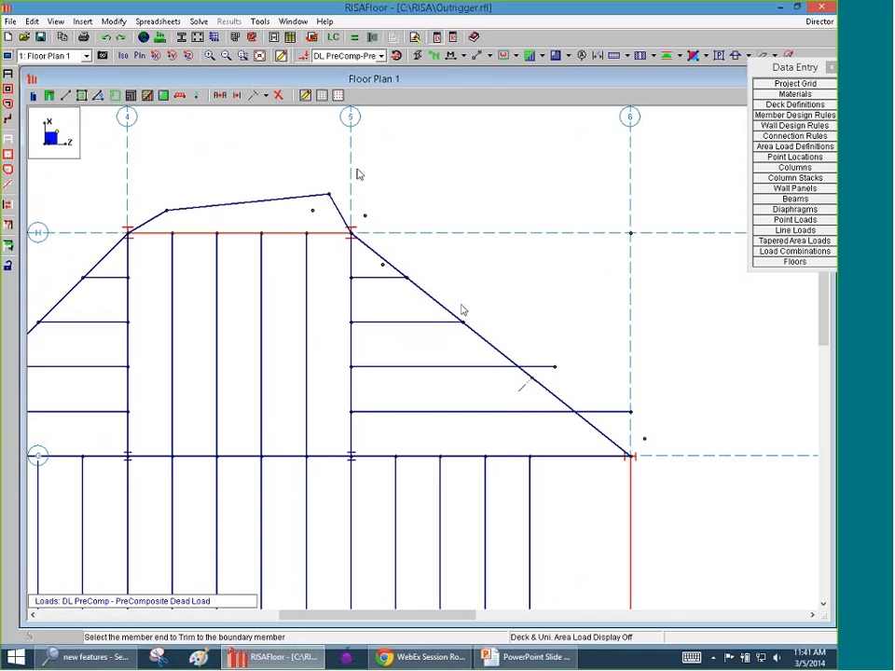
click(265, 95)
click(275, 112)
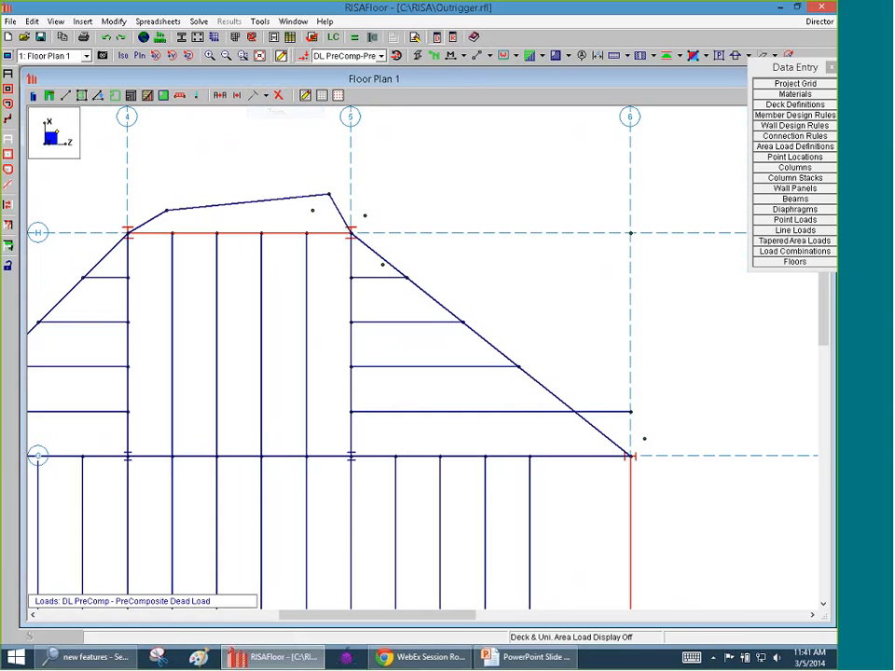
click(612, 412)
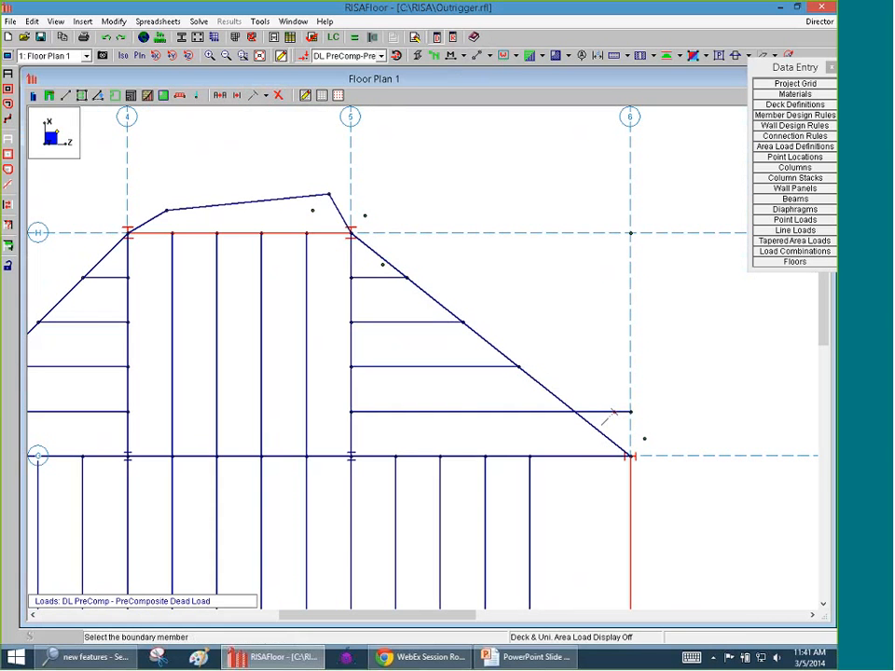
click(584, 435)
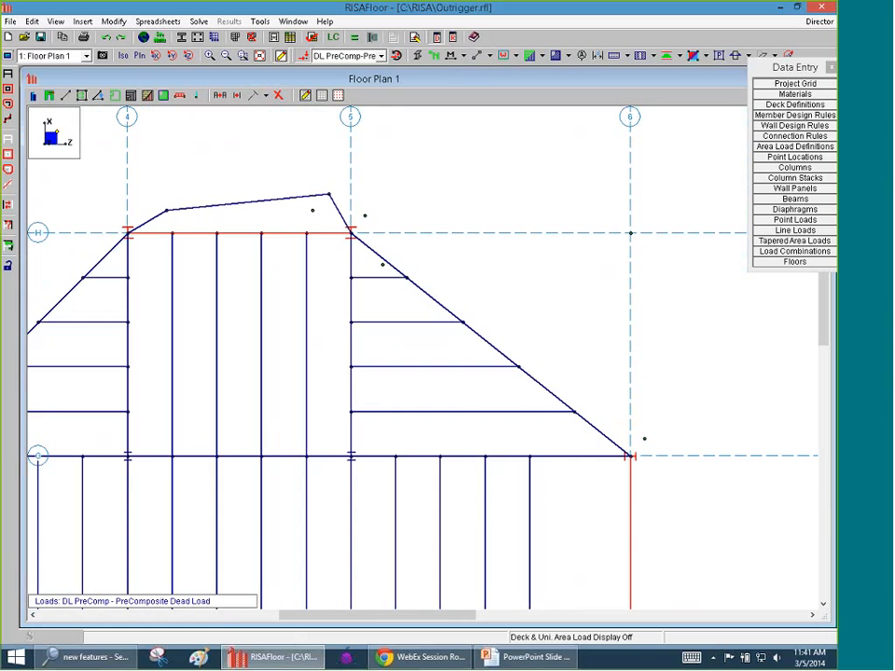
- Display member labels on the whole floor plan and move the Data Entry panel aside
scroll(136, 180, down, 3)
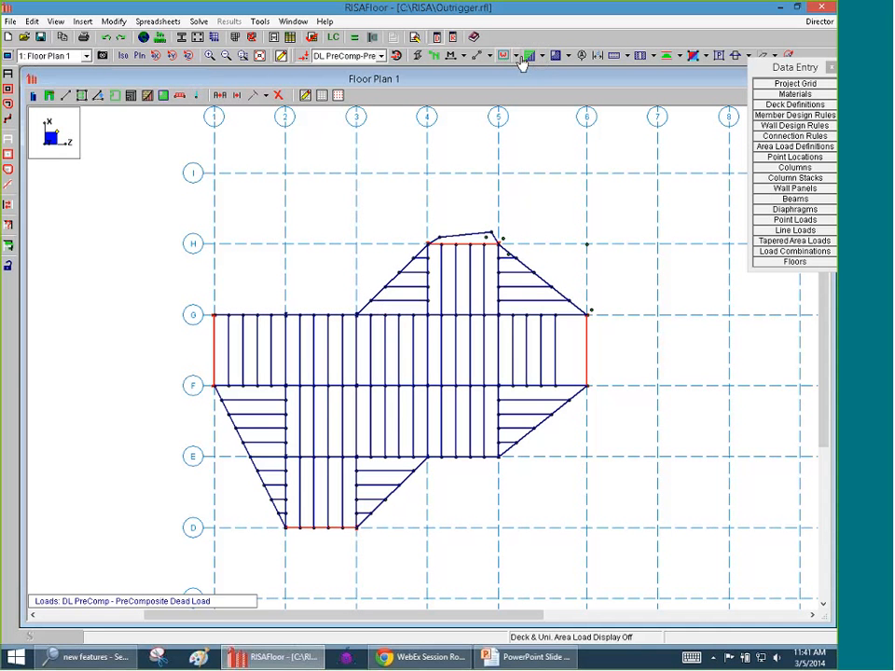
click(463, 56)
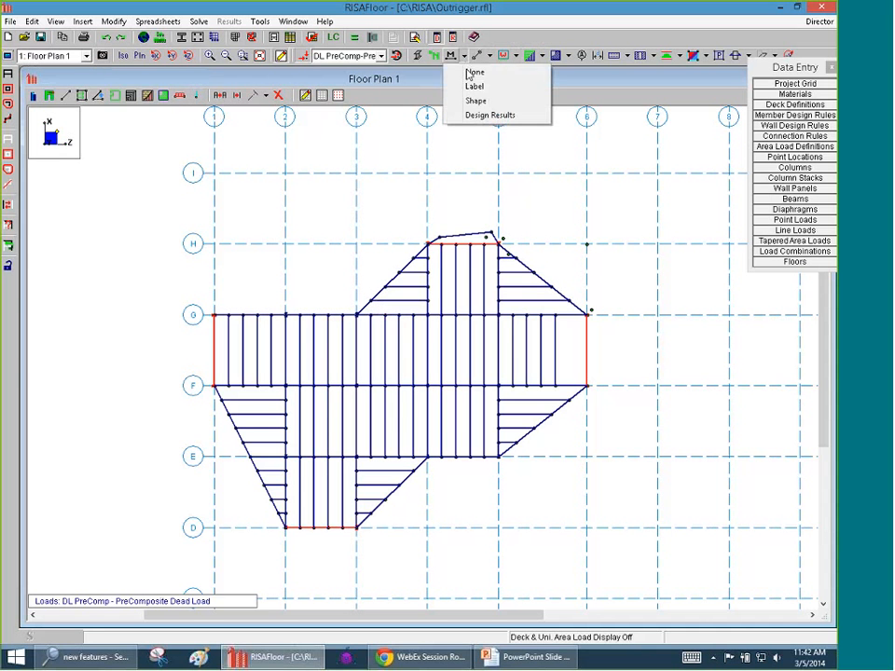
click(474, 87)
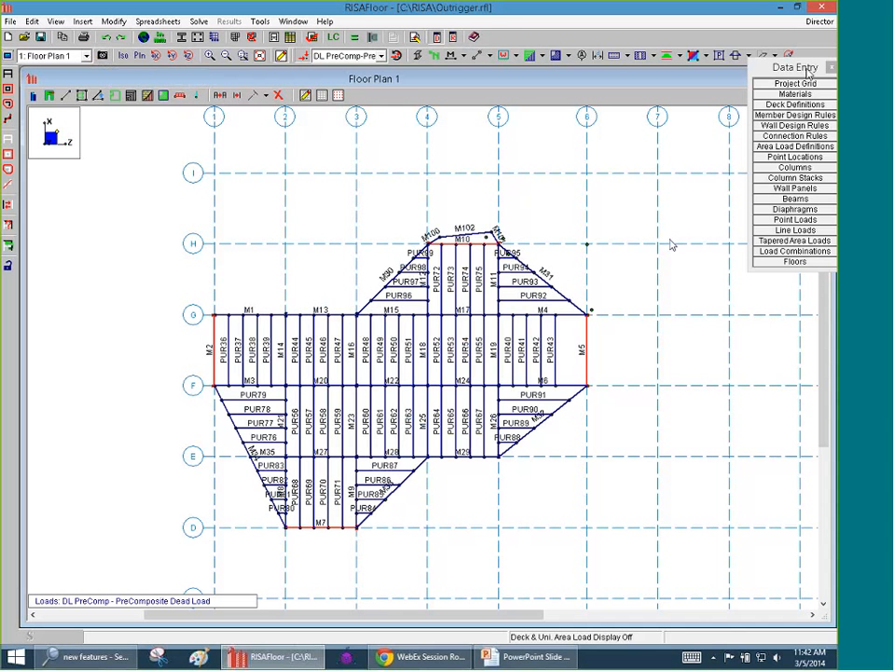
drag(807, 71, 738, 195)
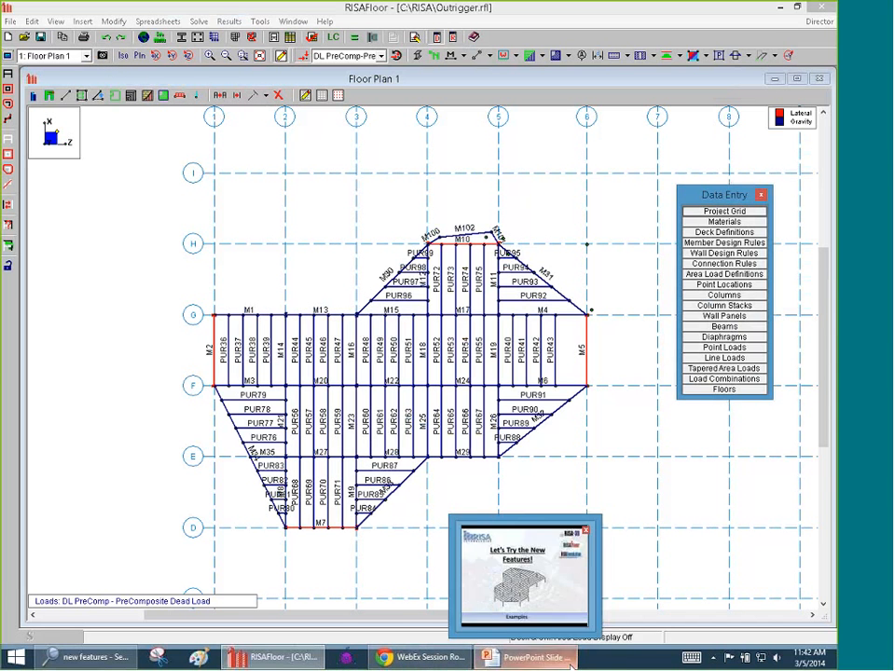
- Switch to the PowerPoint slide show
click(536, 657)
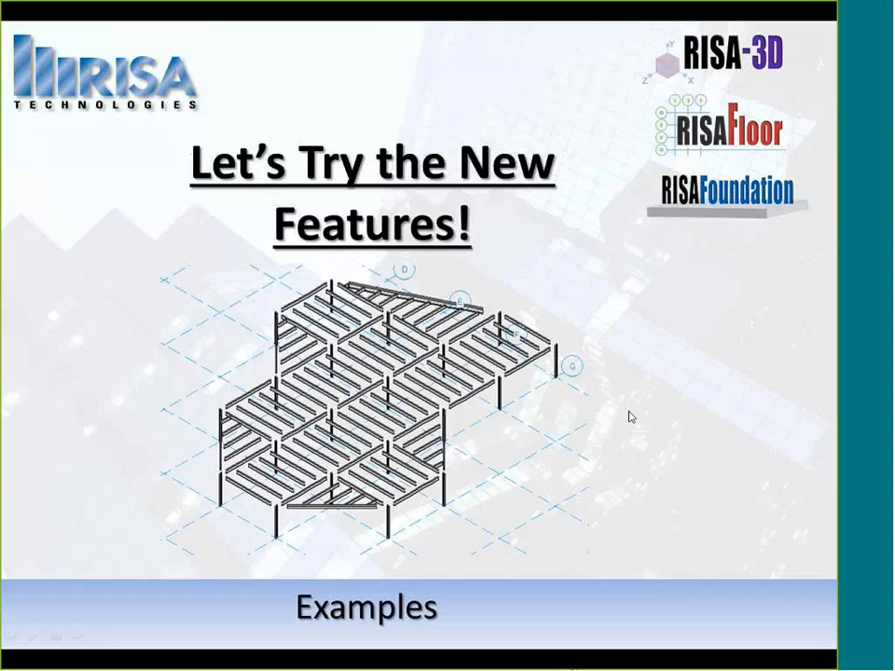